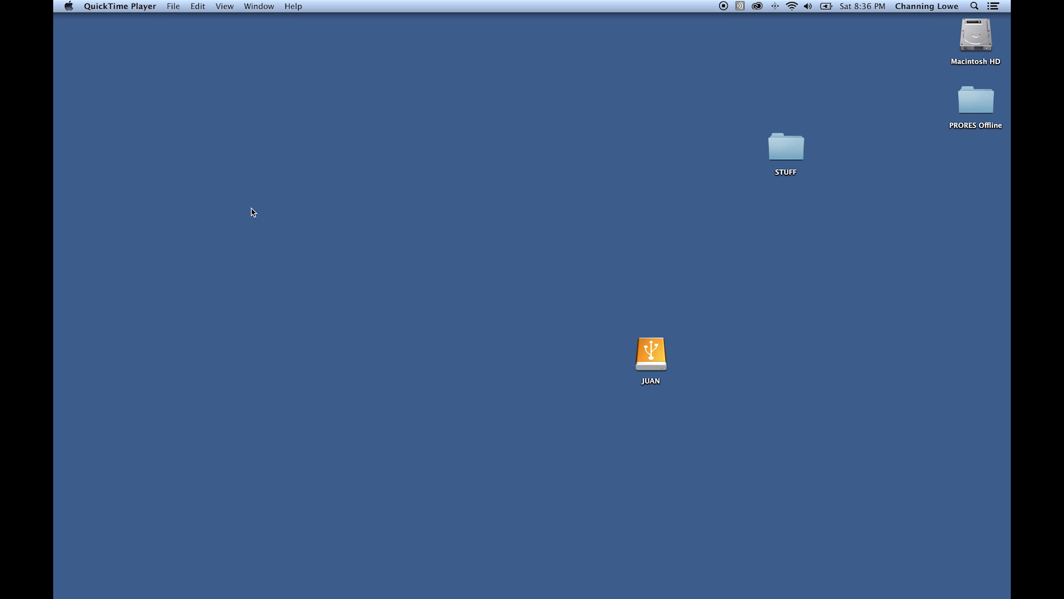
- Launch Safari from the Dock so it opens on its Top Sites page
mouse_move(55, 184)
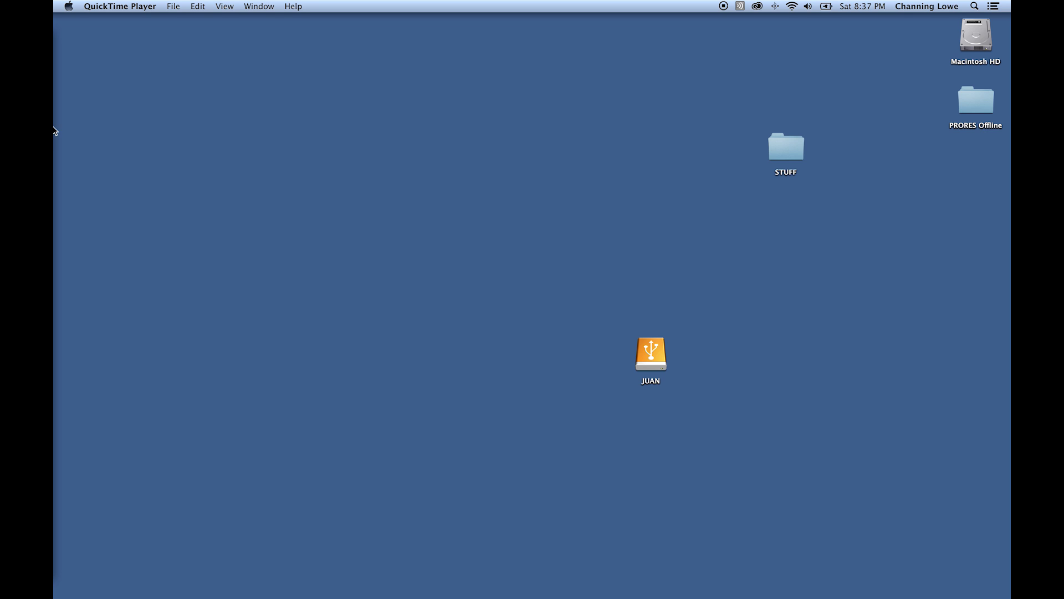
mouse_move(65, 131)
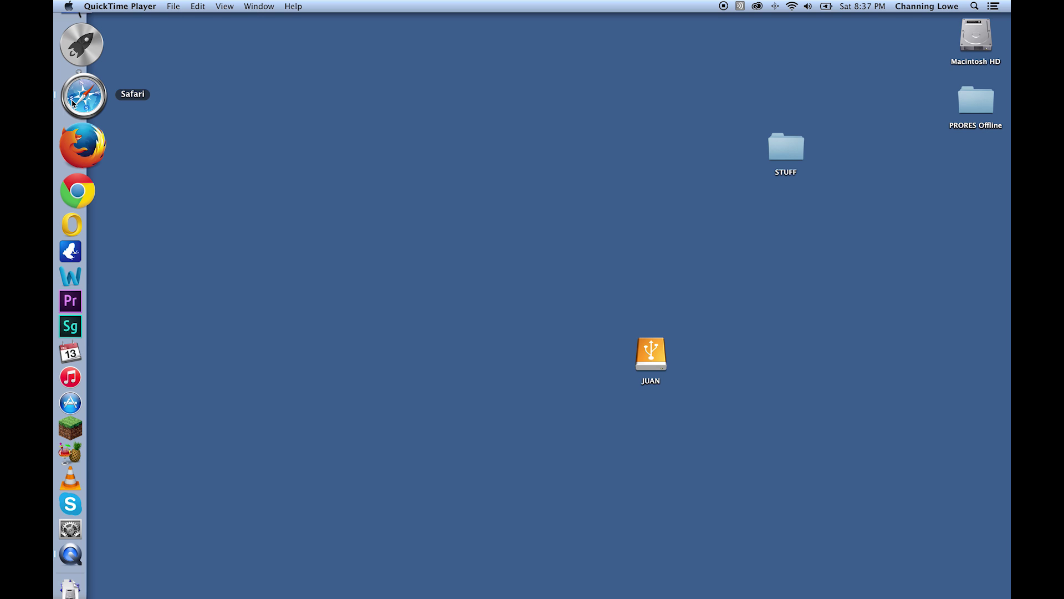
left_click(73, 102)
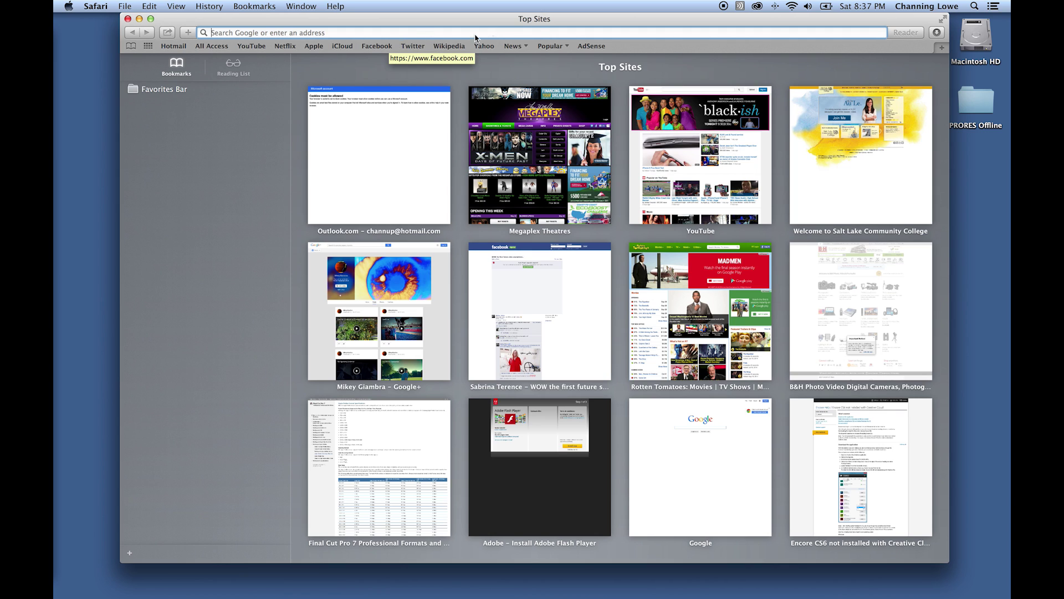
- Show the Creative Cloud Apps list down to Find New Apps, with Lightroom 5 and Scout CC
left_click(757, 7)
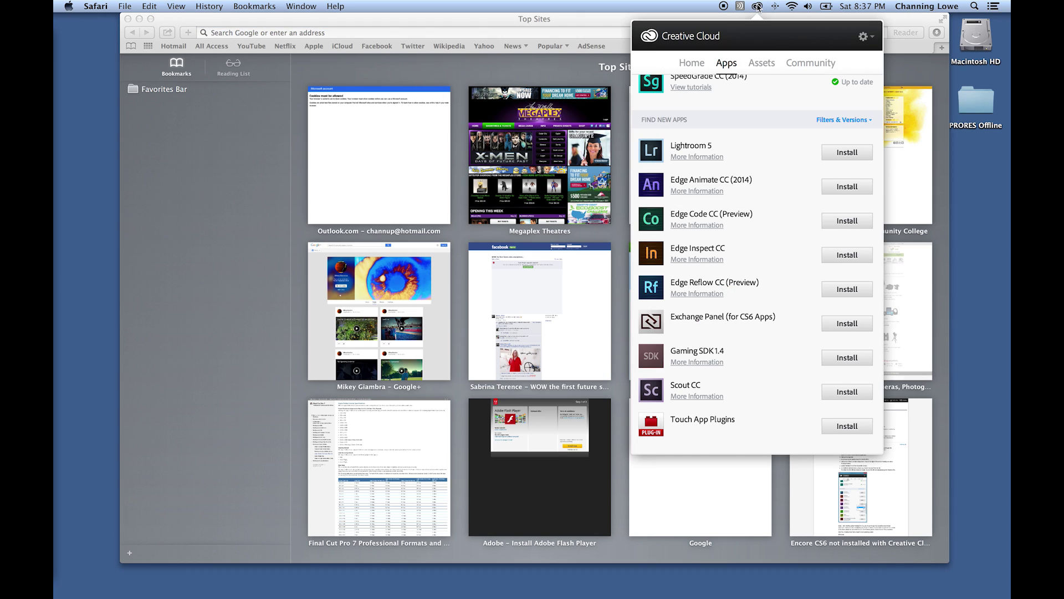
scroll(755, 100, "up", 3)
scroll(755, 101, "up", 5)
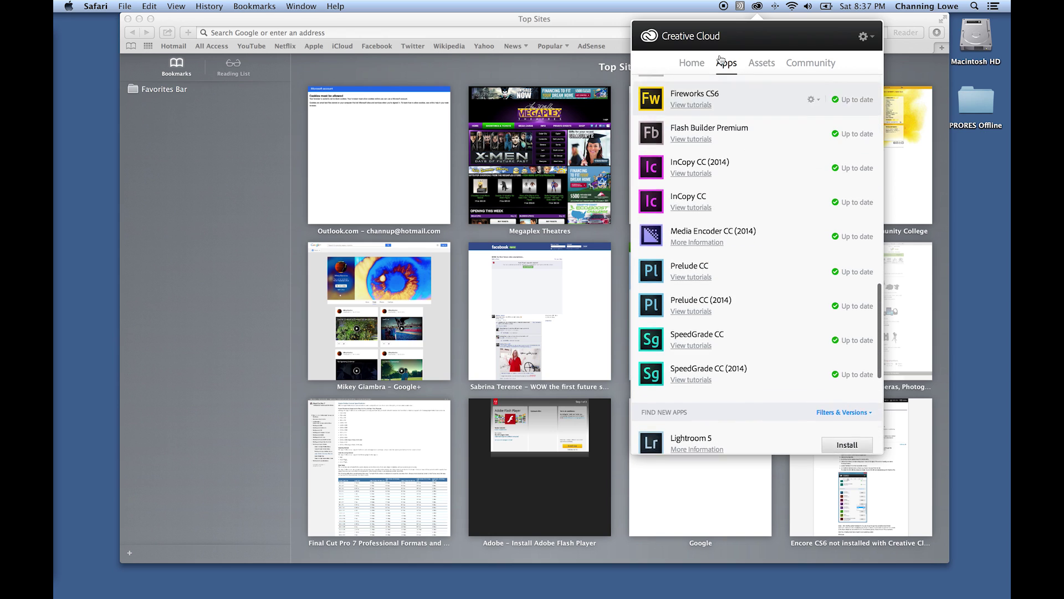
scroll(766, 161, "down", 6)
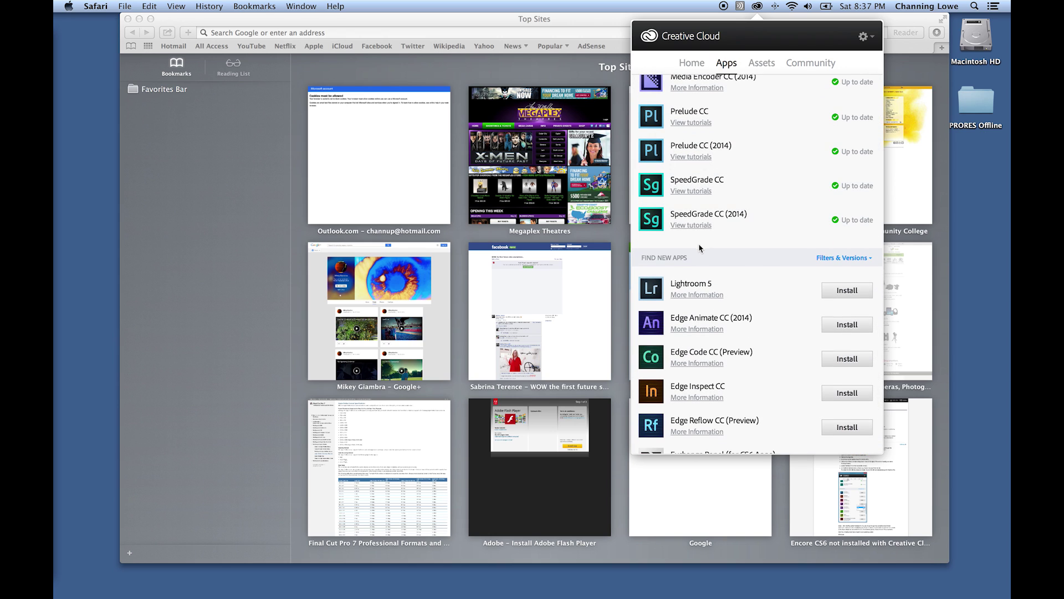
scroll(676, 260, "down", 5)
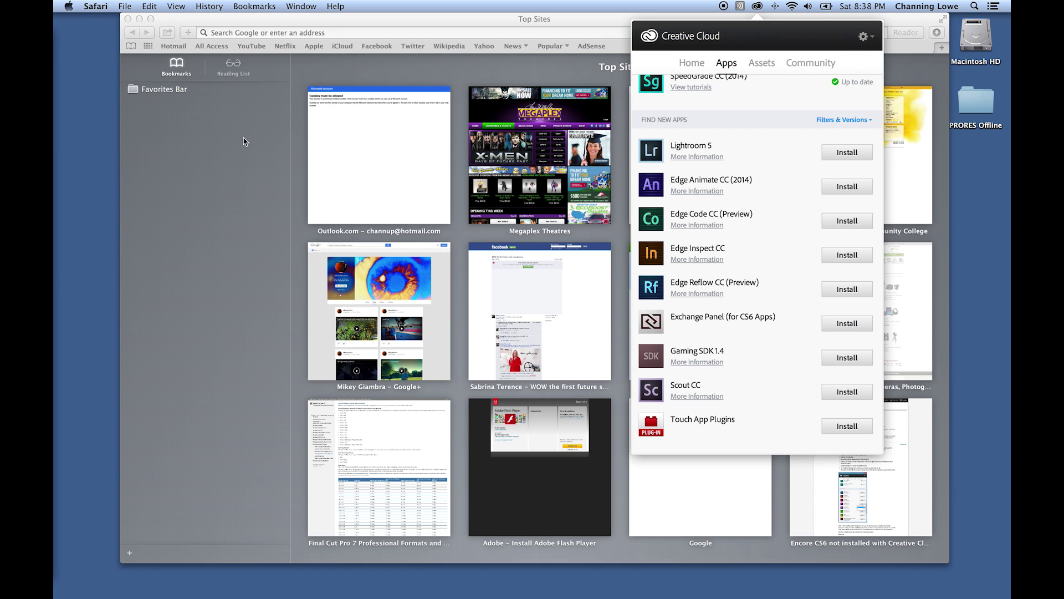
- Search Google for 'install encore' and open Adobe's Encore CS6 installation help page
left_click(264, 34)
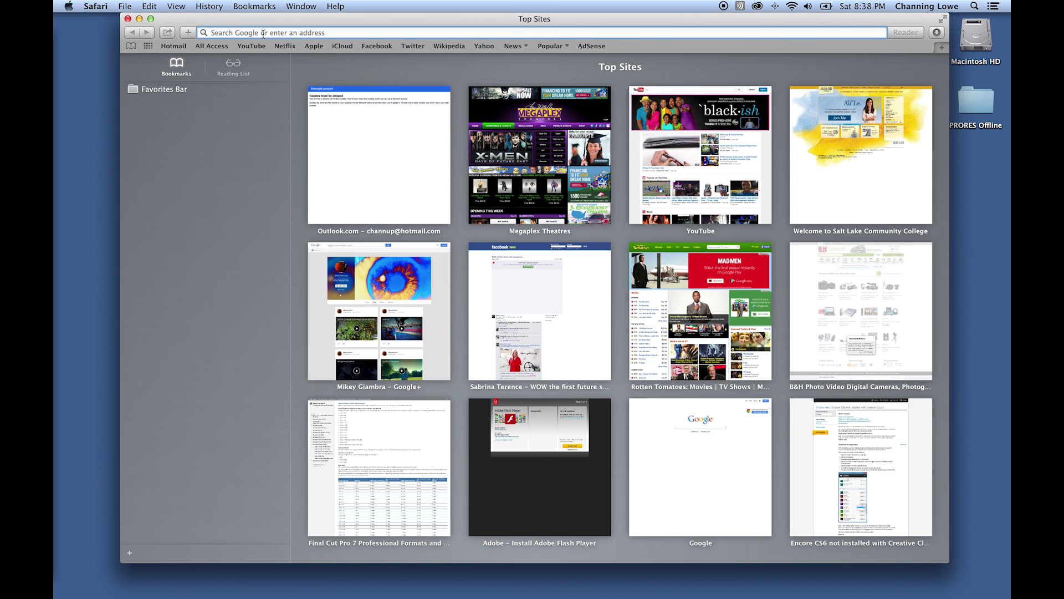
type("install")
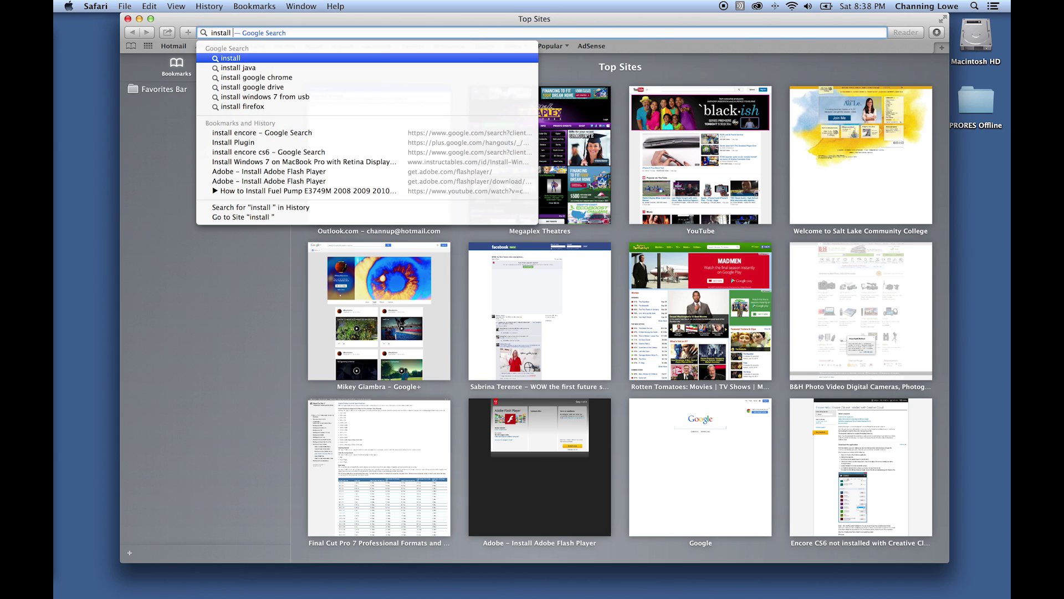
type(" encore")
key("Return")
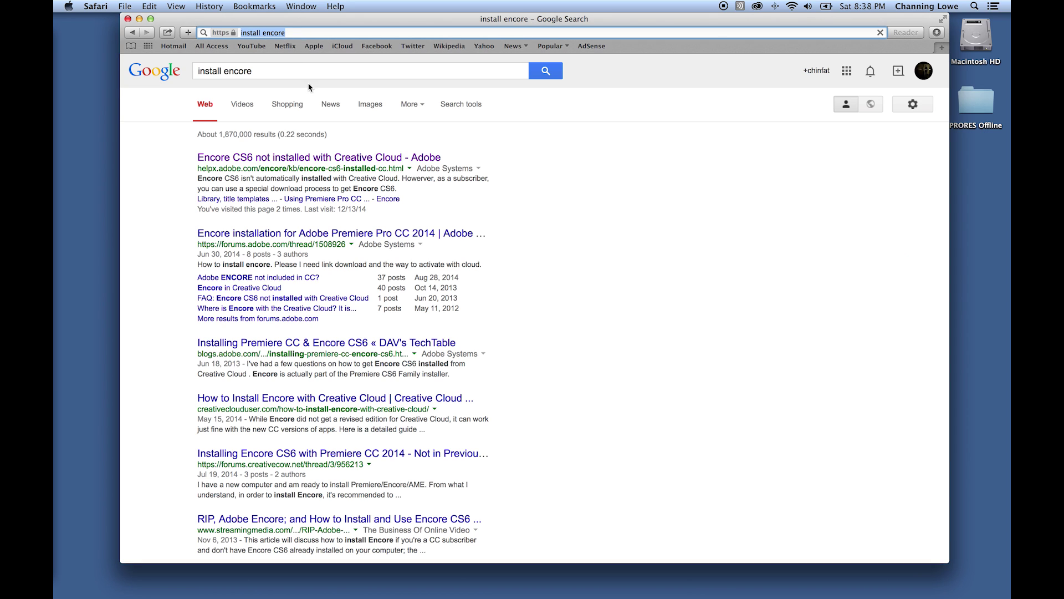
left_click(255, 162)
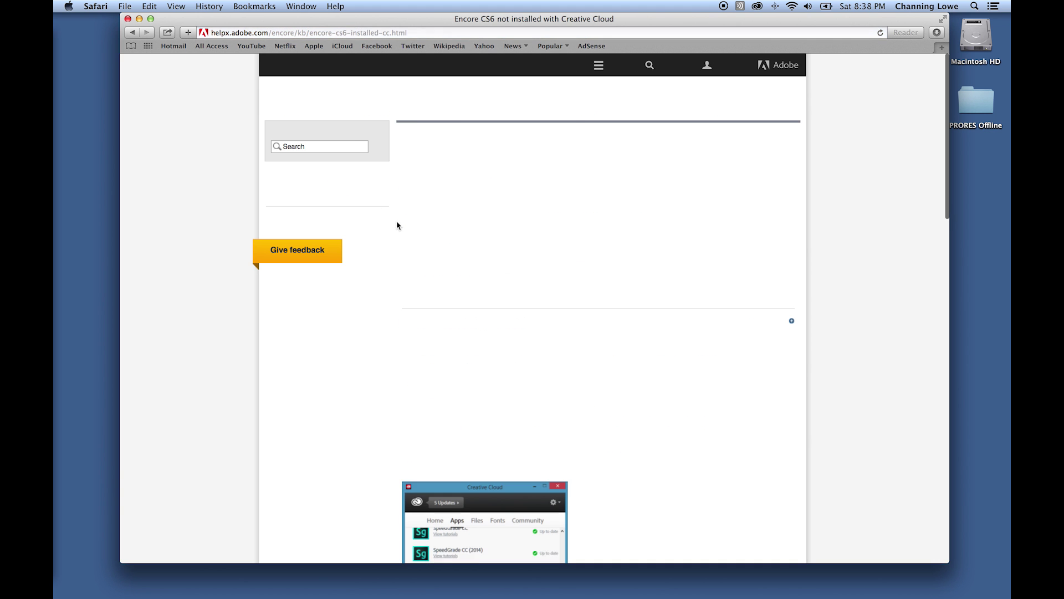
- Read through the installation steps on the help page, then hide Safari
scroll(430, 257, "down", 3)
scroll(430, 256, "down", 1)
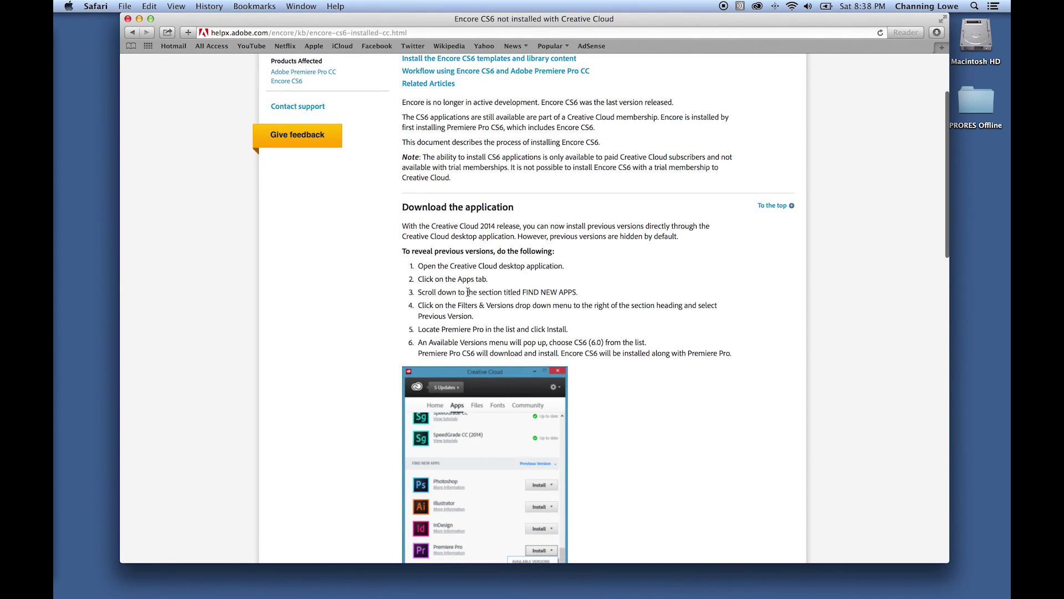
scroll(468, 292, "down", 2)
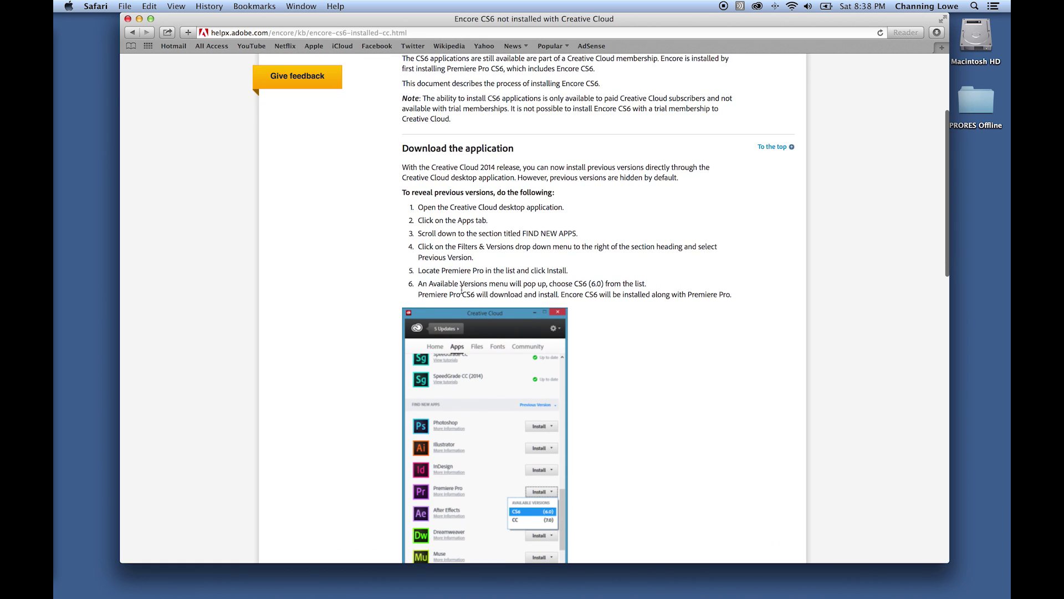
left_click_drag(465, 284, 522, 294)
left_click(534, 284)
left_click(488, 294)
scroll(614, 297, "down", 3)
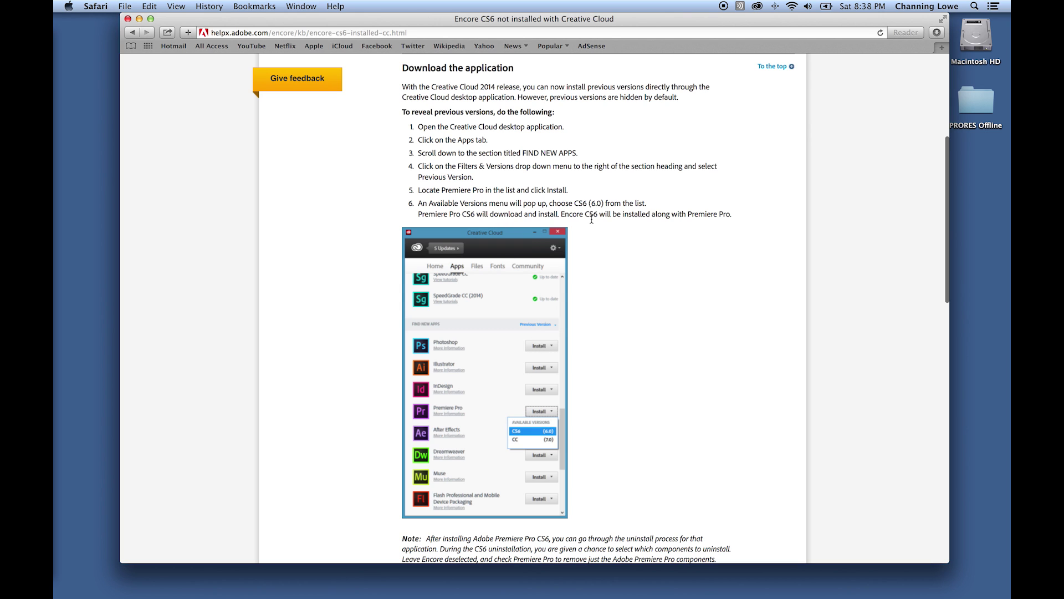
scroll(593, 224, "down", 3)
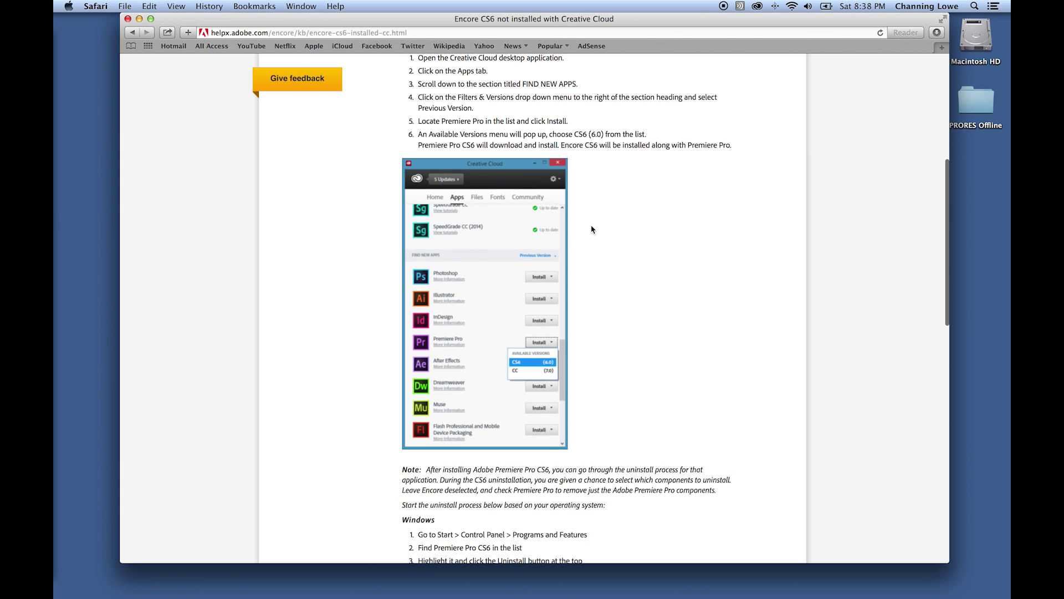
scroll(592, 229, "down", 4)
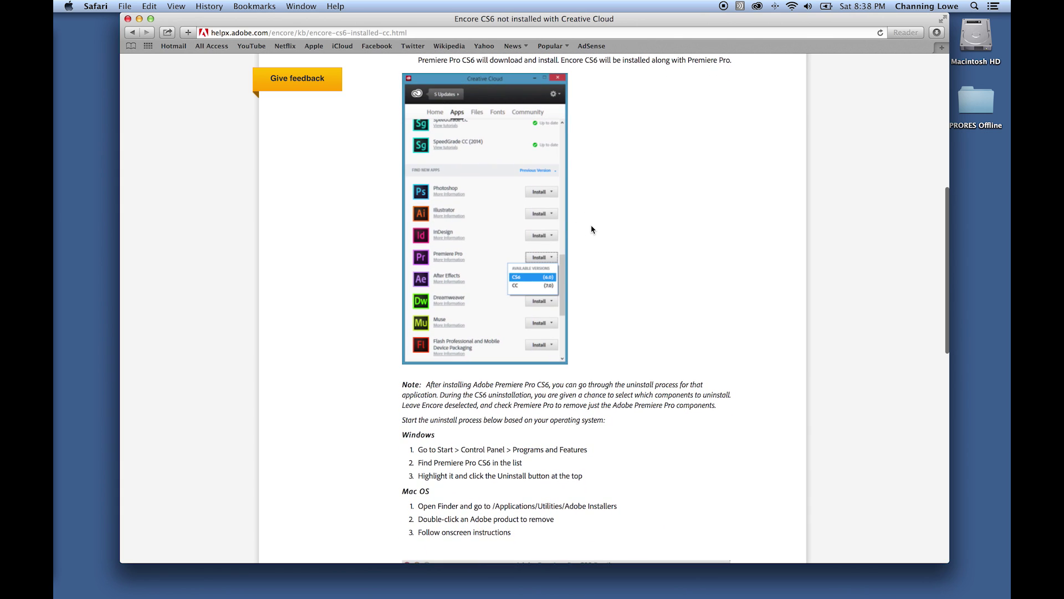
key("super+h")
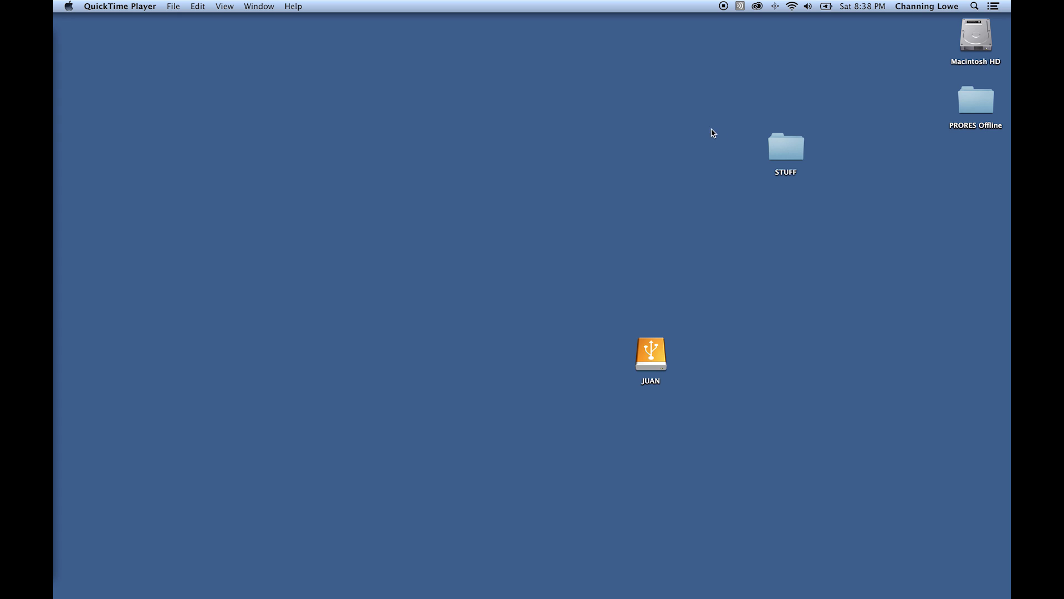
- Launch Adobe Encore CS6 through a Spotlight search for 'encore'
key("super+space")
type("quic")
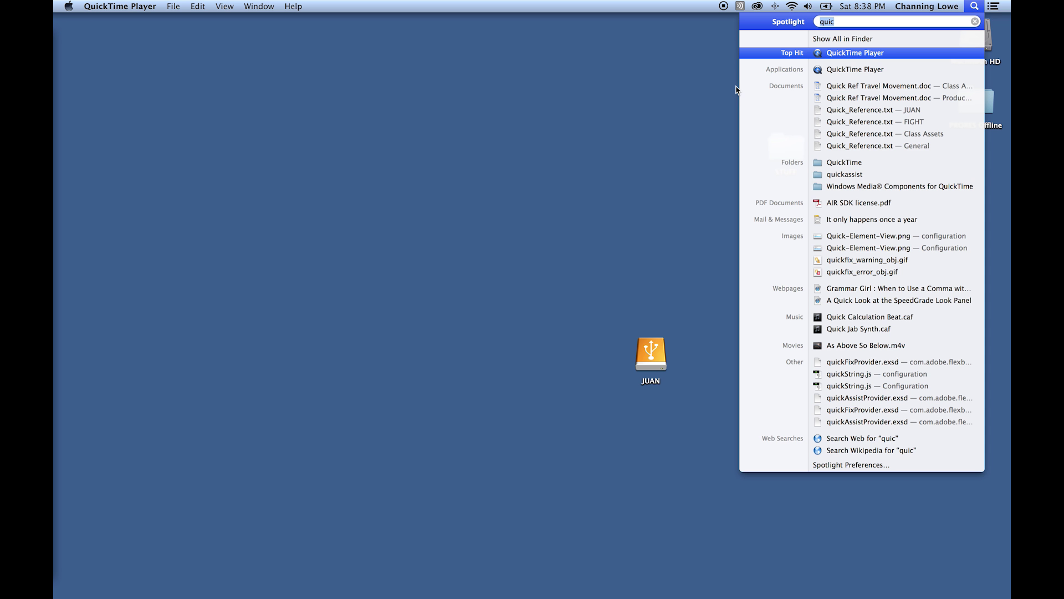
type("encor")
key("Return")
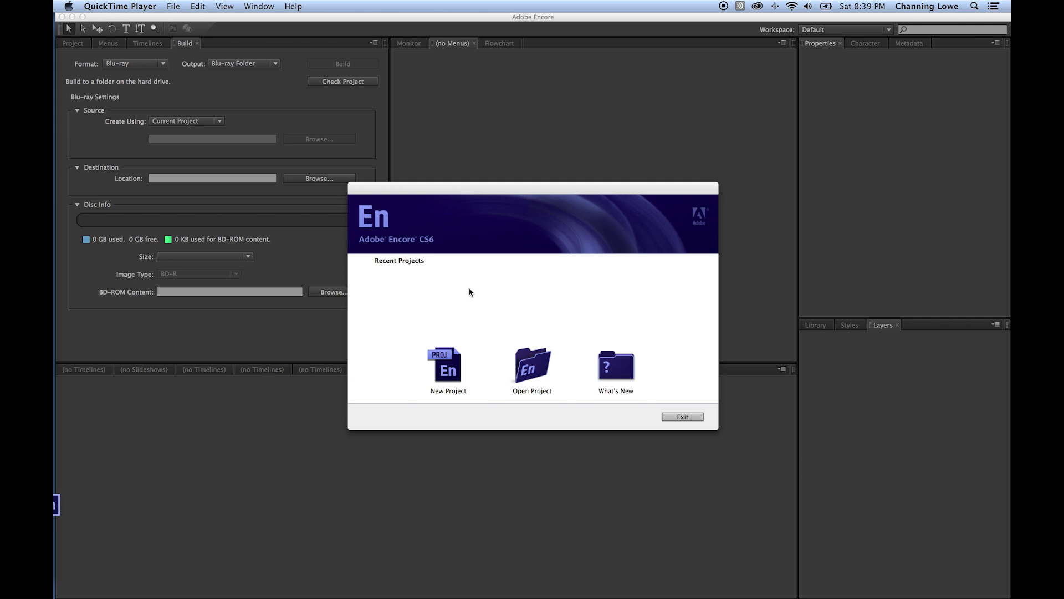
- Start a new Encore project located in a newly created FINAL DVD folder on the Desktop
left_click(111, 504)
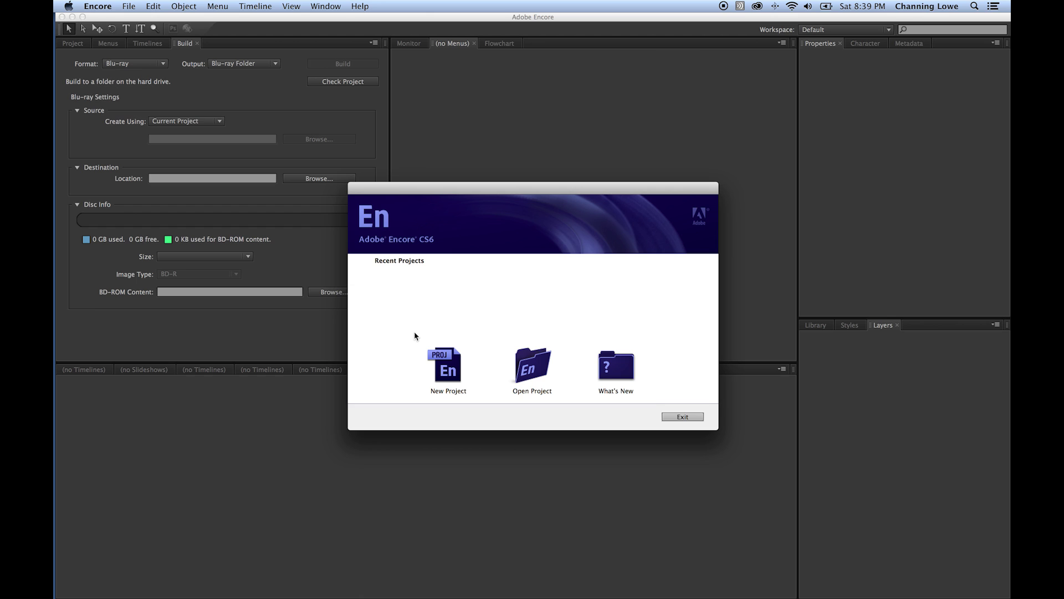
left_click(452, 367)
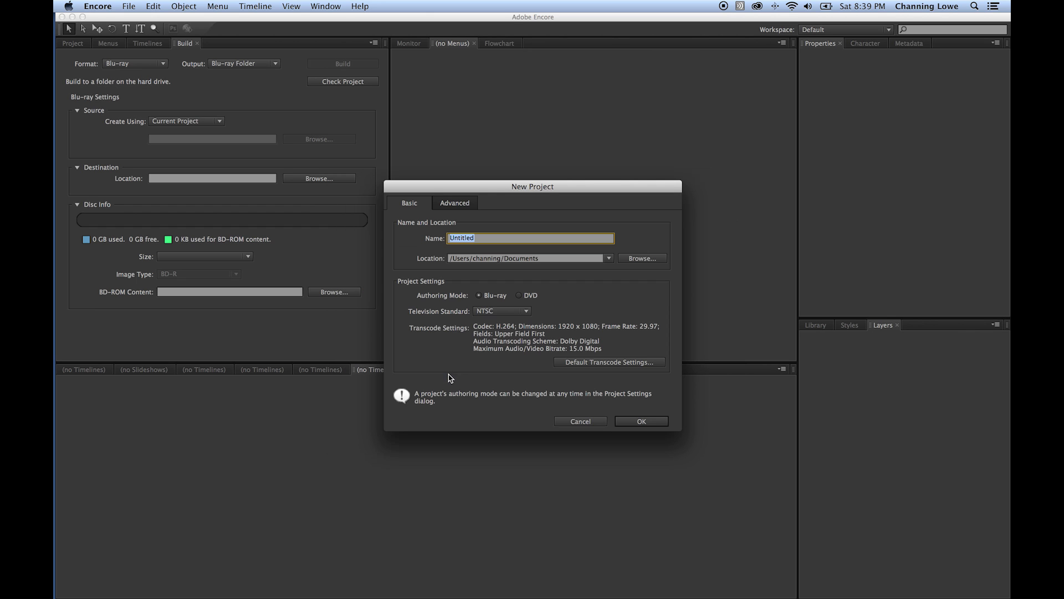
left_click(638, 258)
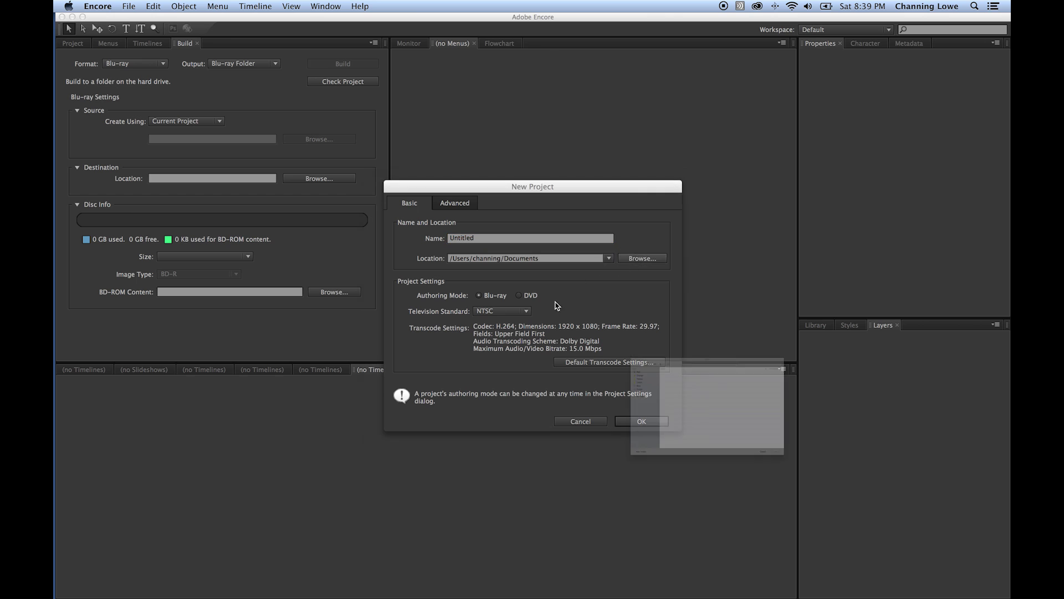
left_click_drag(537, 228, 347, 147)
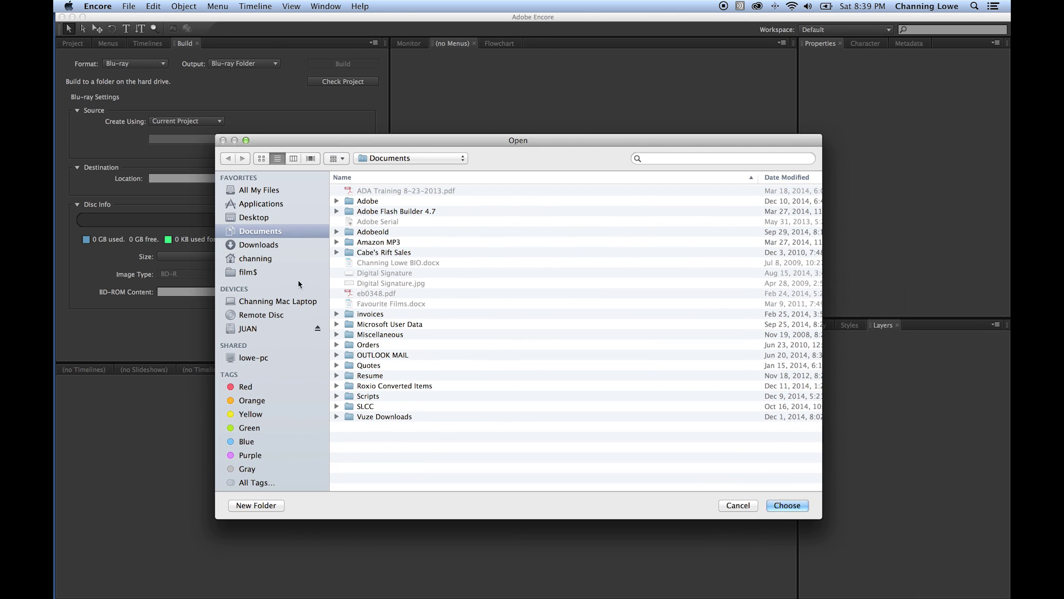
left_click(254, 217)
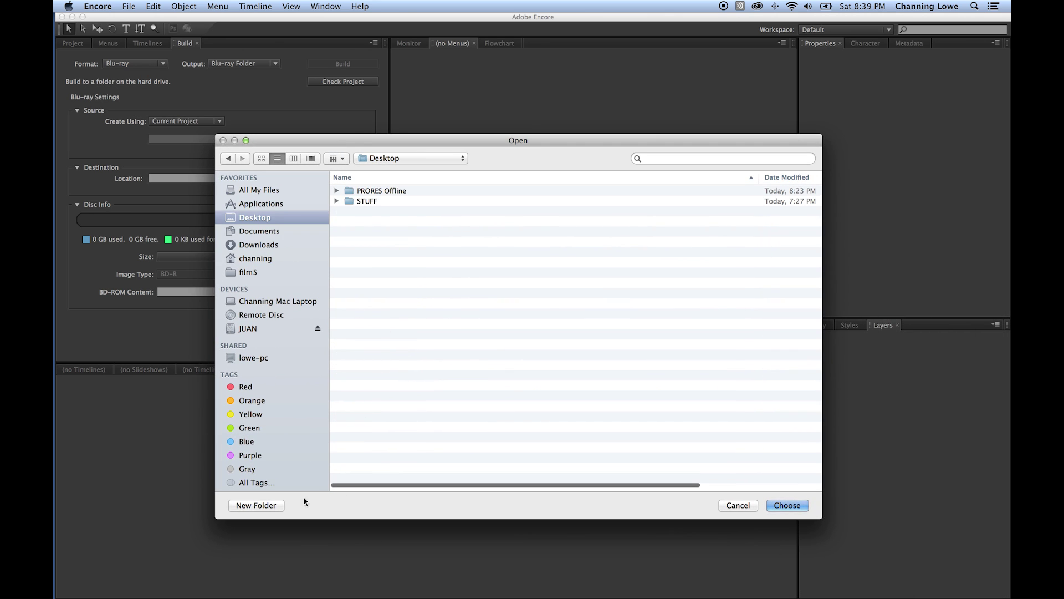
left_click(256, 505)
type("Trailer_BD")
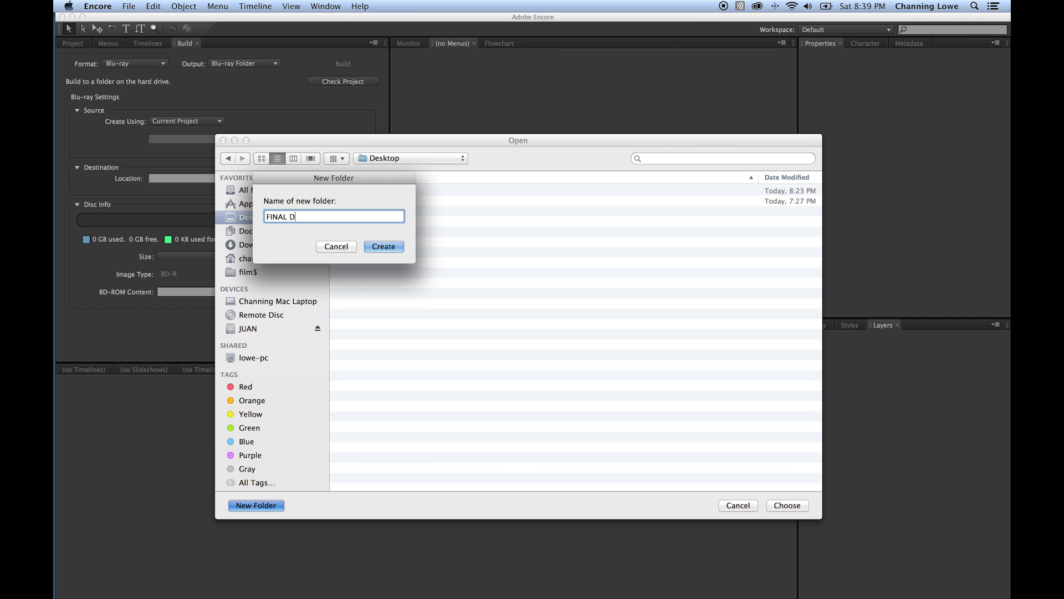
key("Return")
scroll(364, 466, "right", 5)
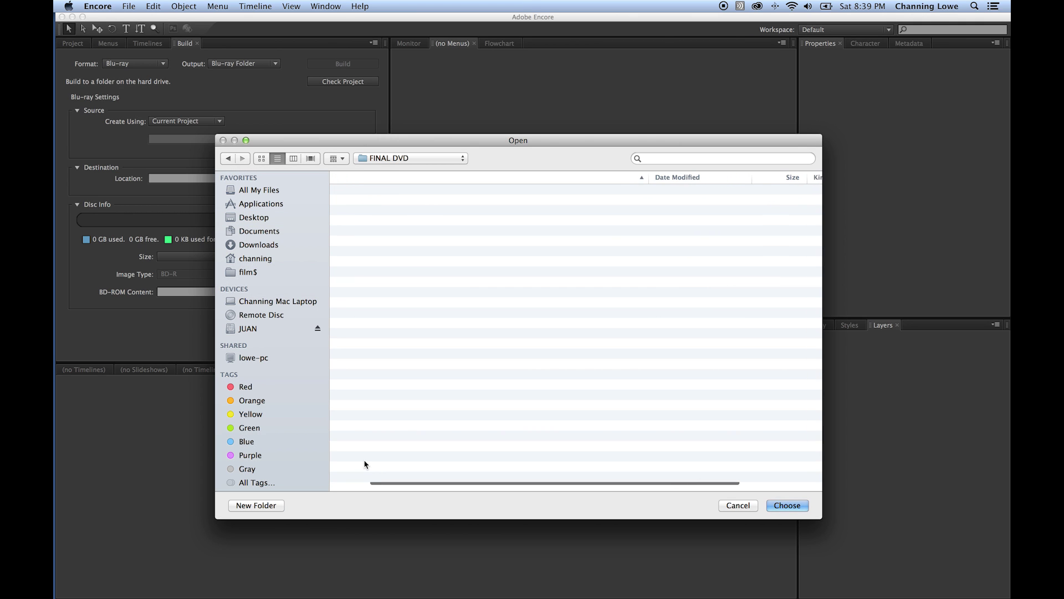
left_click_drag(594, 484, 390, 477)
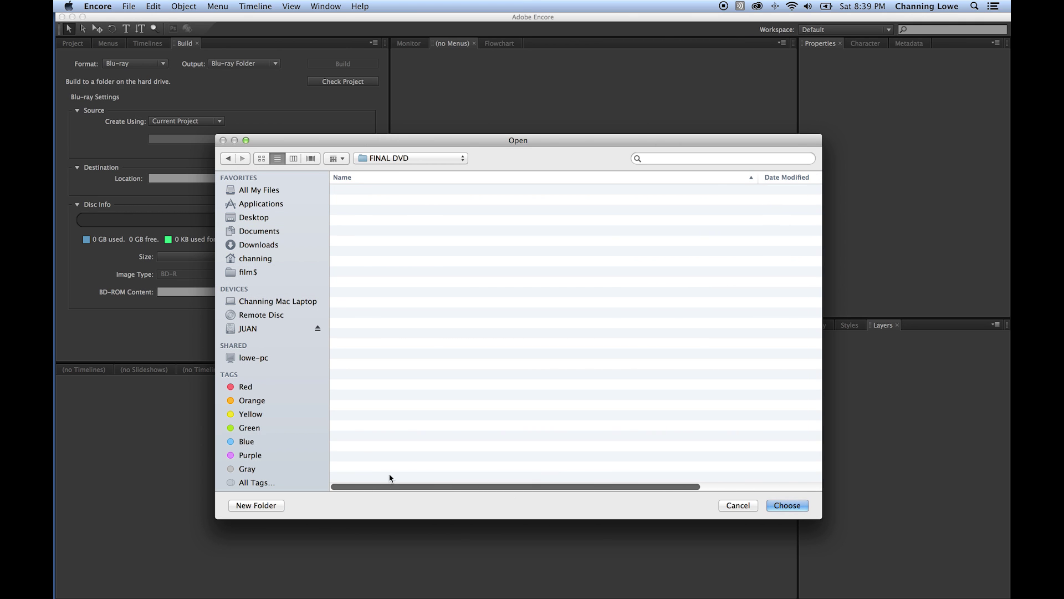
left_click(771, 505)
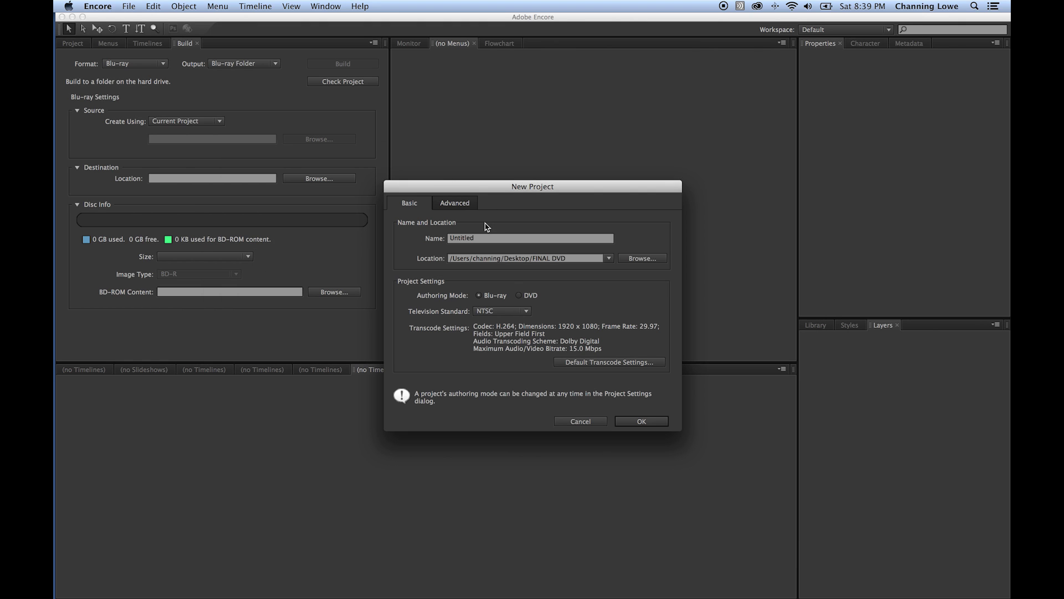
- Name the project 'Final DVD Project', keep Blu-ray authoring and NTSC, and create it
left_click(475, 240)
left_click_drag(475, 240, 415, 238)
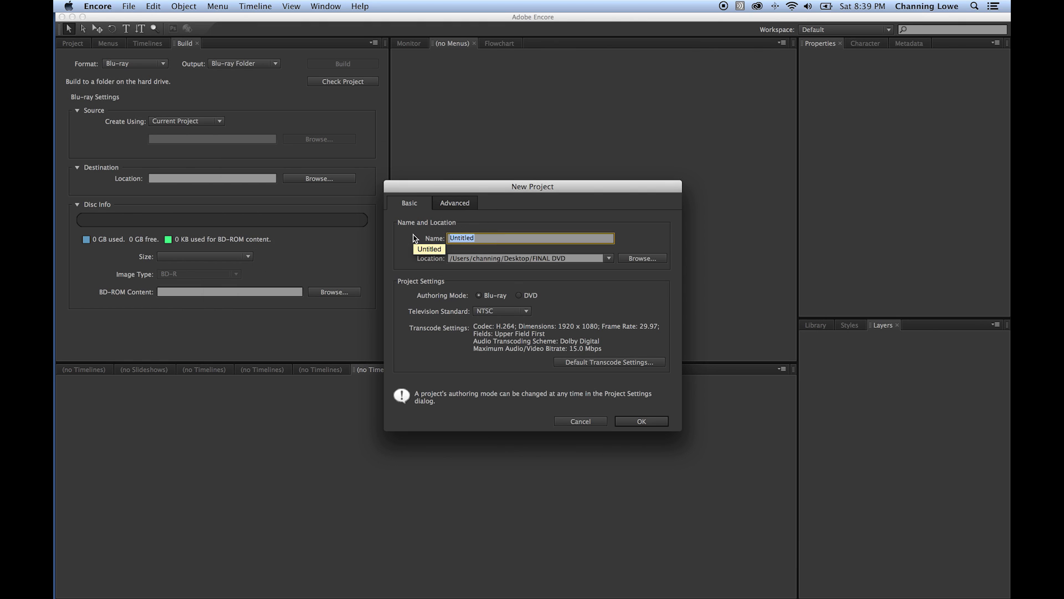
type("FInalk")
key("BackSpace")
key("BackSpace")
key("BackSpace")
key("BackSpace")
key("BackSpace")
key("BackSpace")
type("inal DVD Pro")
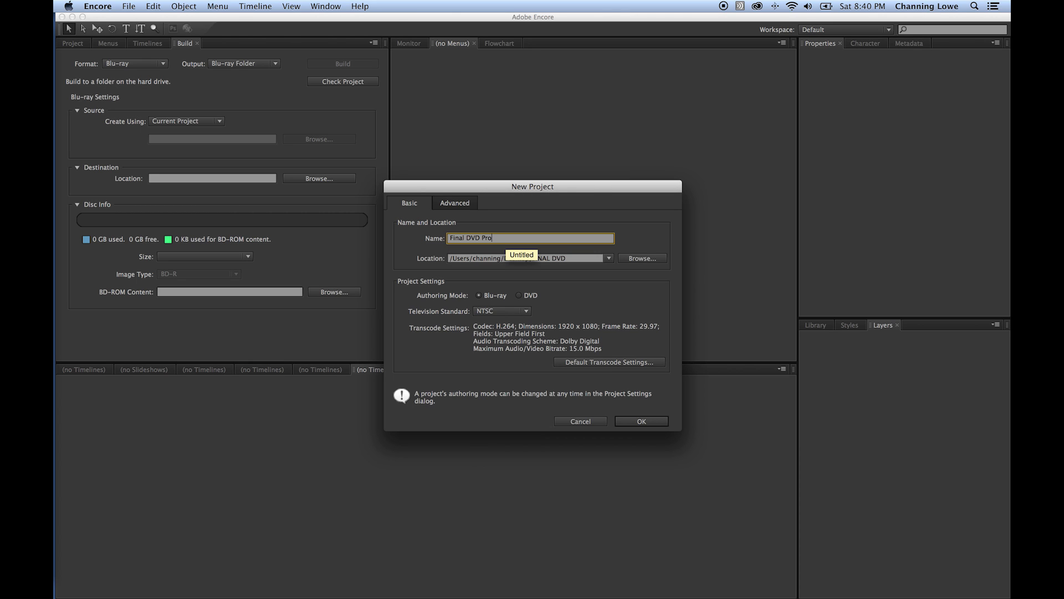
type("eject")
left_click(518, 296)
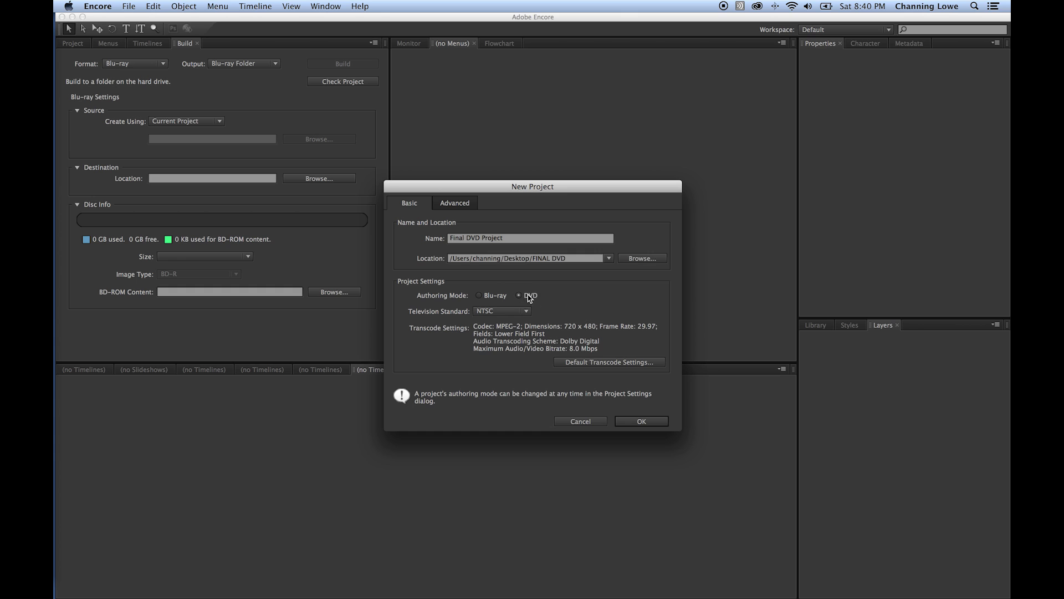
left_click(480, 296)
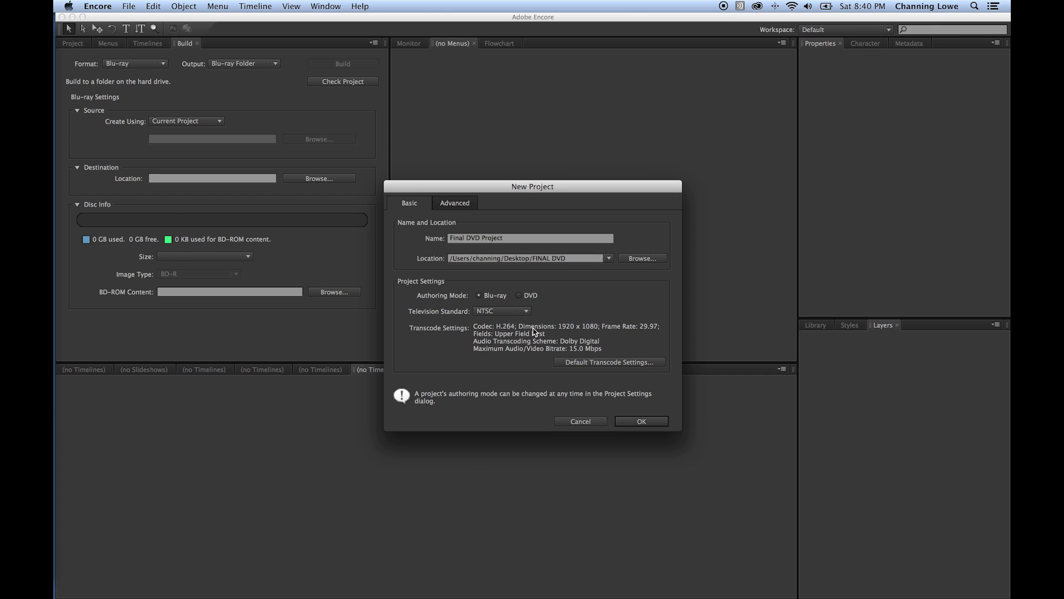
left_click(507, 311)
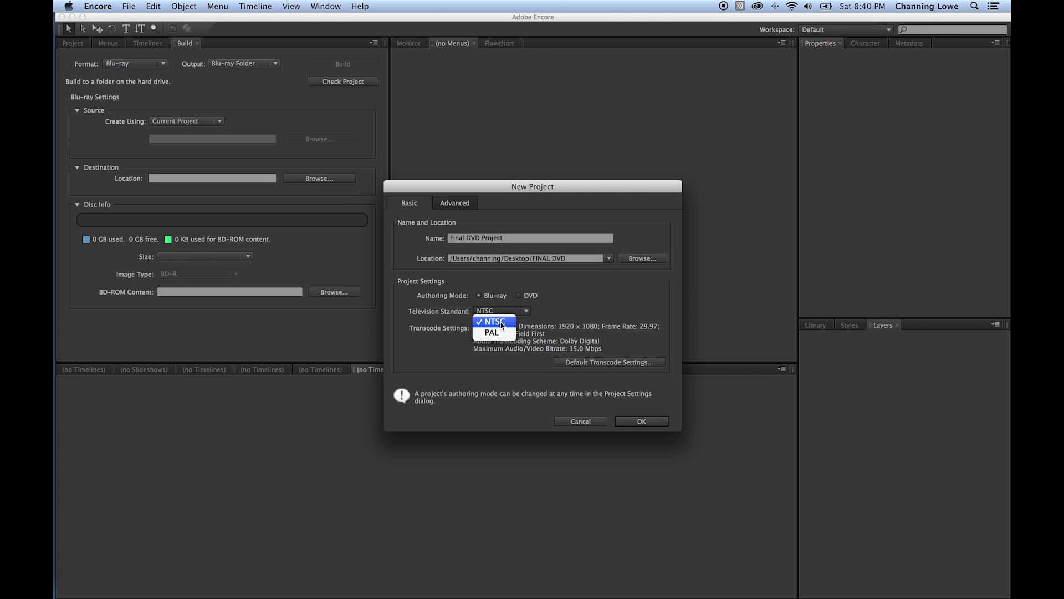
left_click(499, 321)
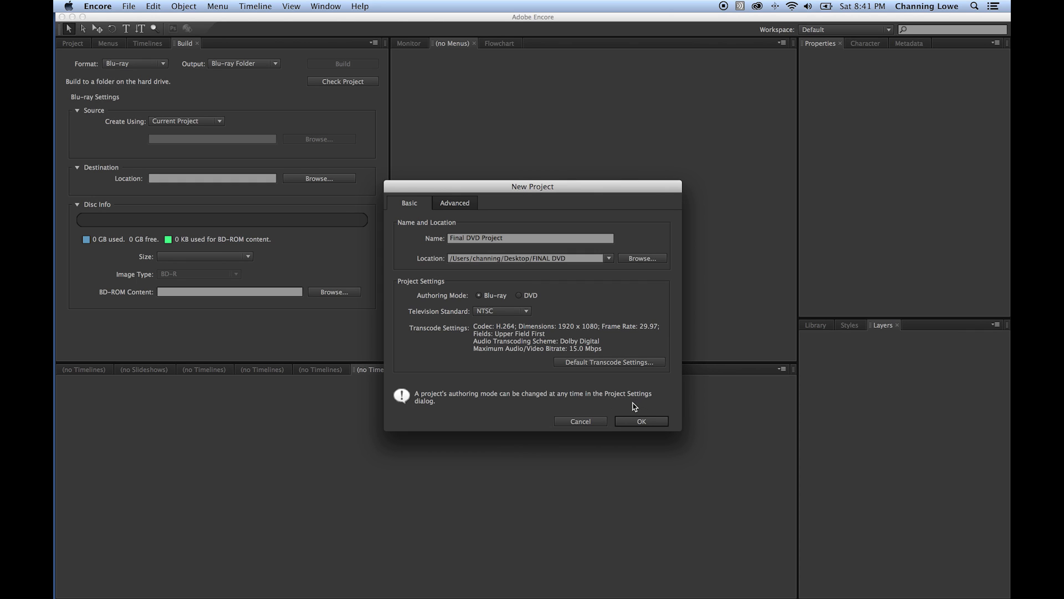
left_click(637, 421)
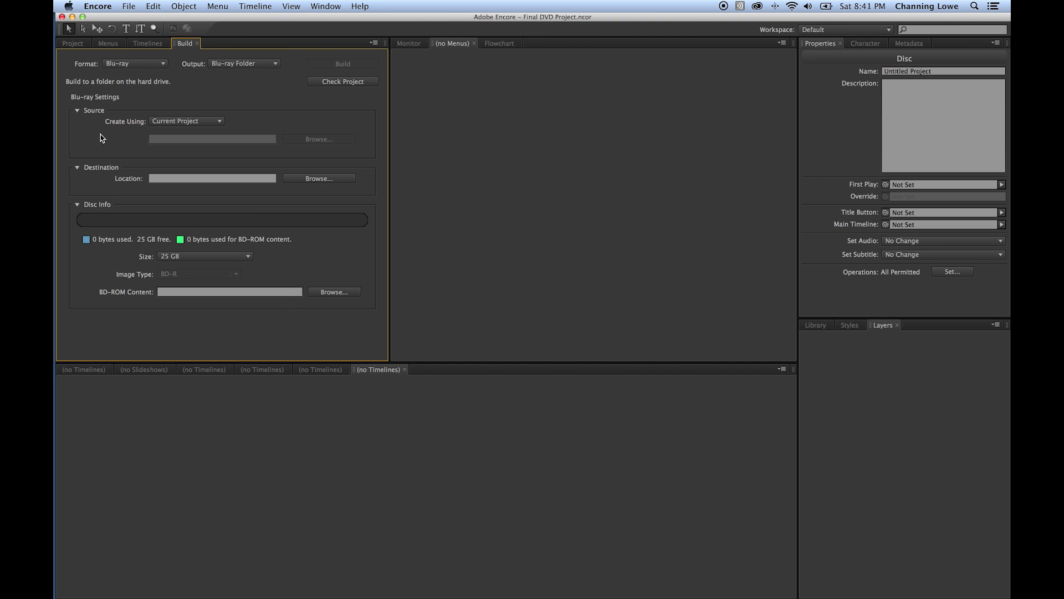
- Show the Project panel's empty asset list, with First Play and Main Timeline Not Set
left_click(72, 43)
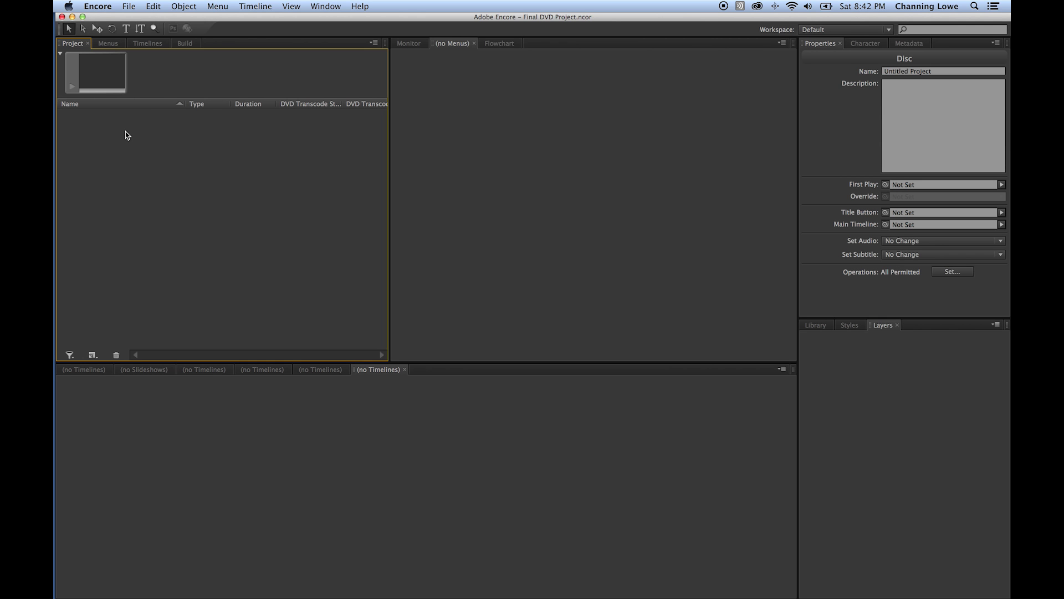
mouse_move(56, 123)
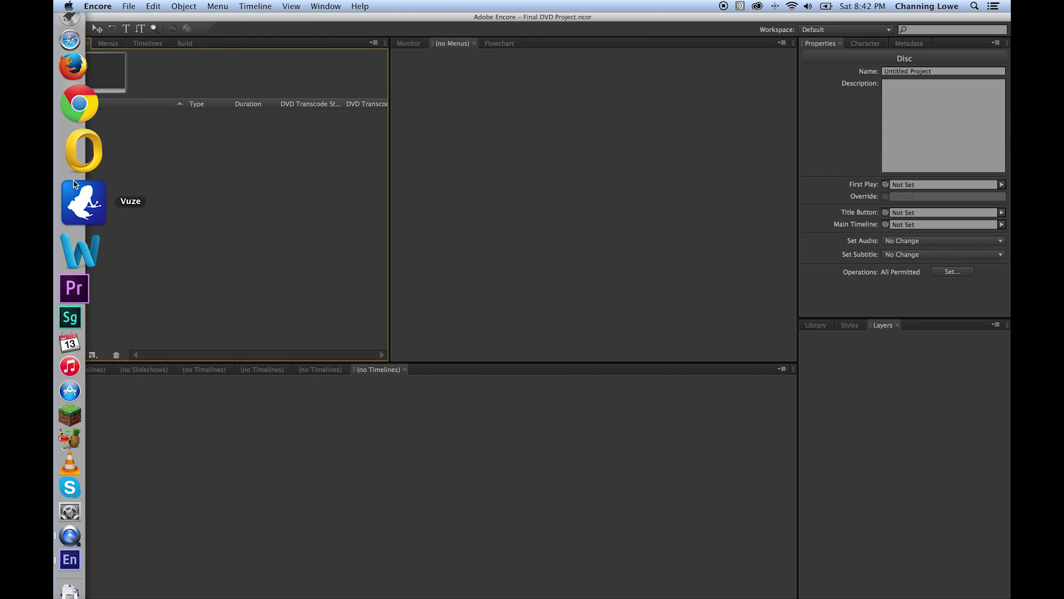
- Launch Photoshop CC 2014 through a Spotlight search for 'photo'
key("super+space")
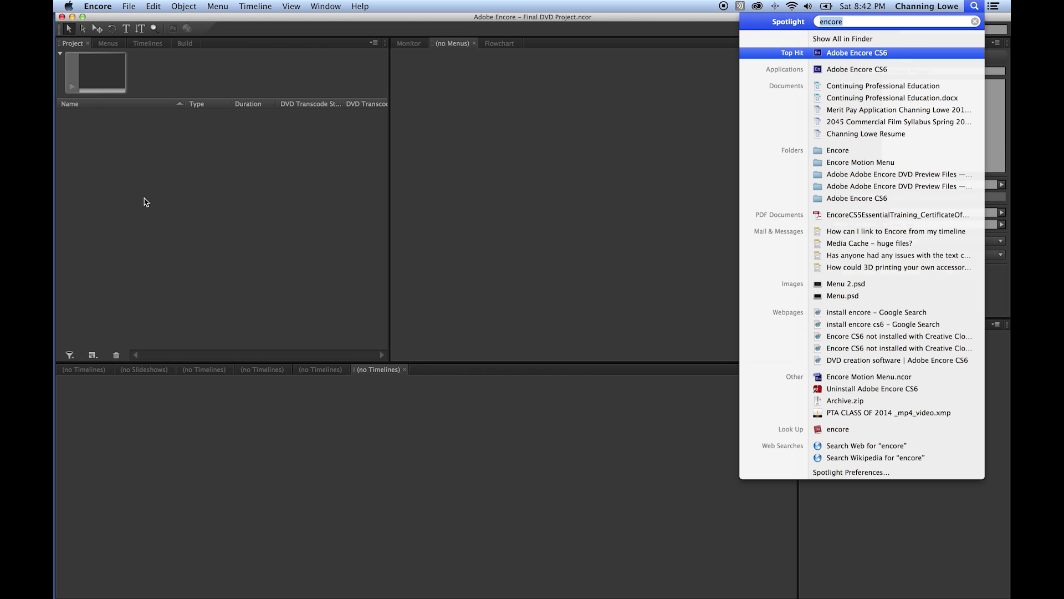
type("photo")
key("Return")
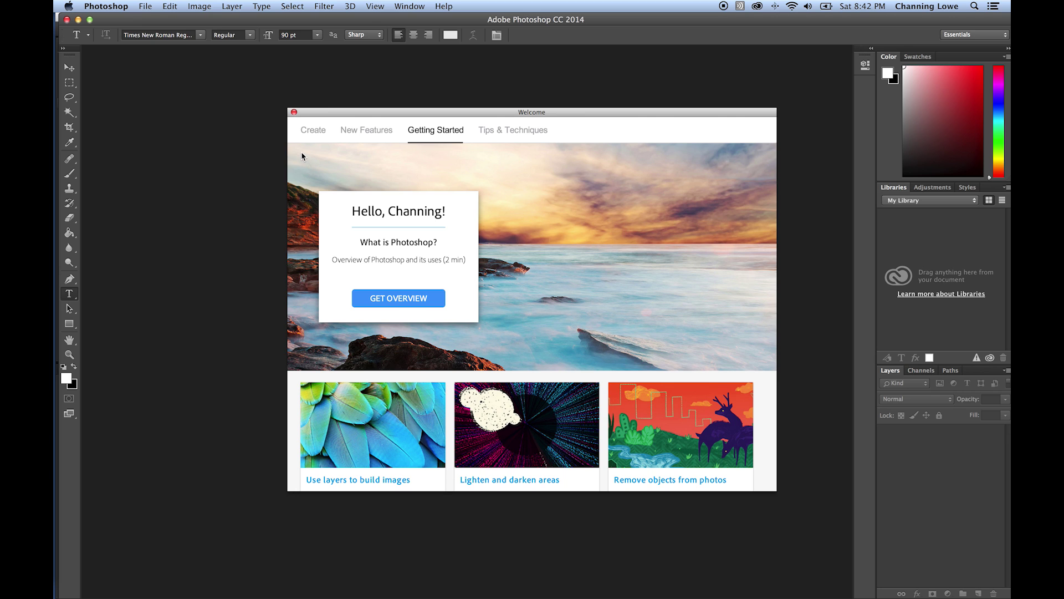
- Close the Welcome window and create a 1920×1080 Film & Video HDTV 1080p/29.97 document
left_click(294, 112)
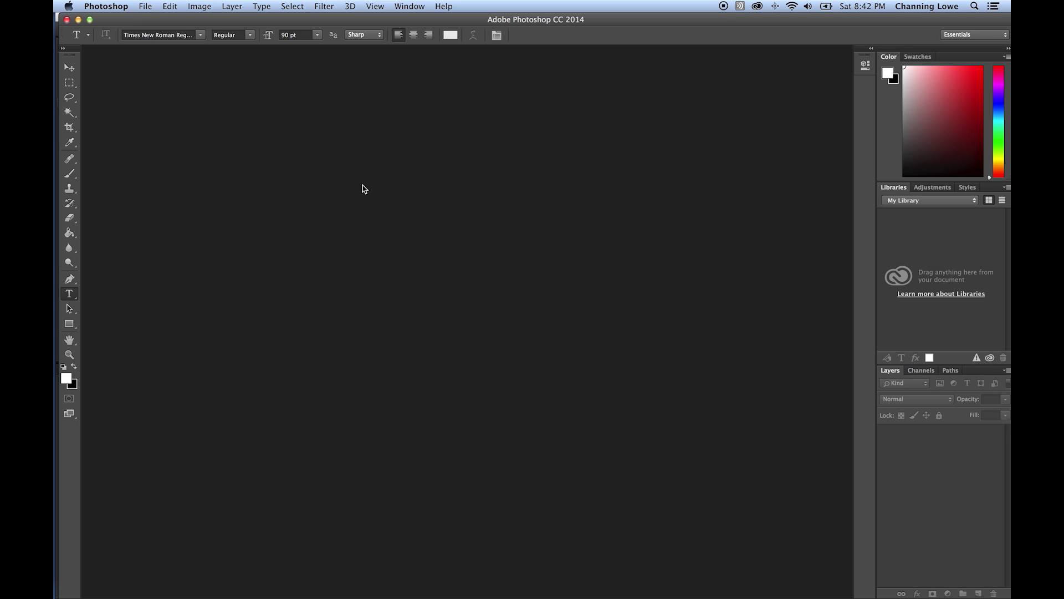
left_click(151, 7)
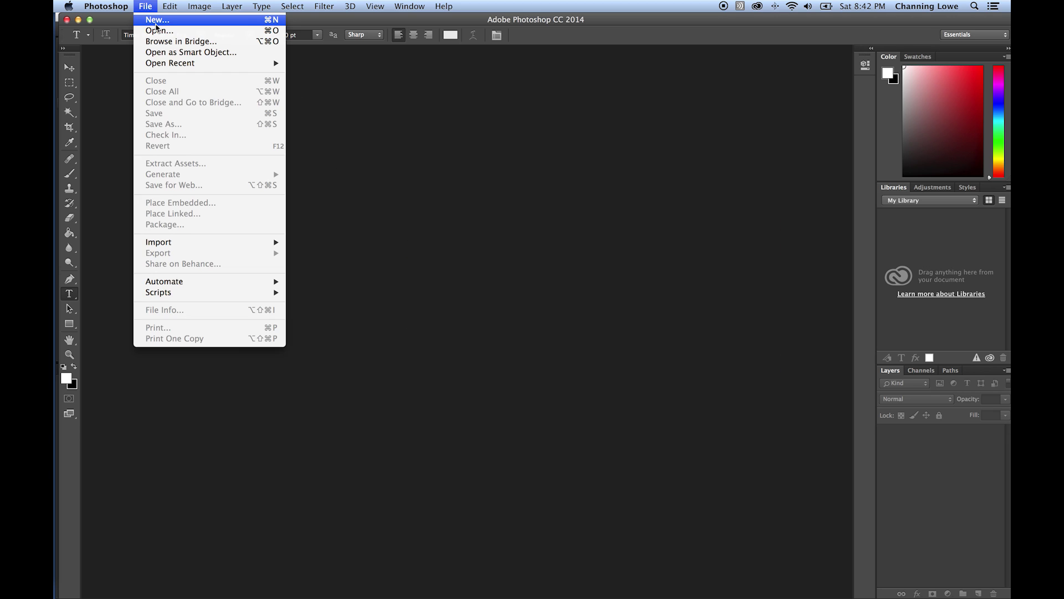
left_click(157, 22)
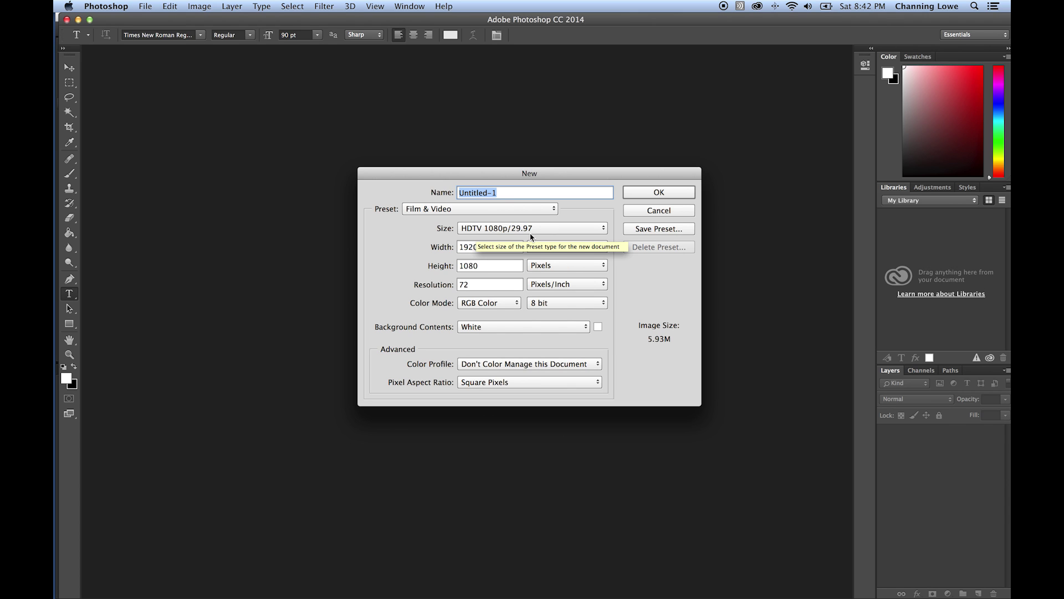
left_click(456, 209)
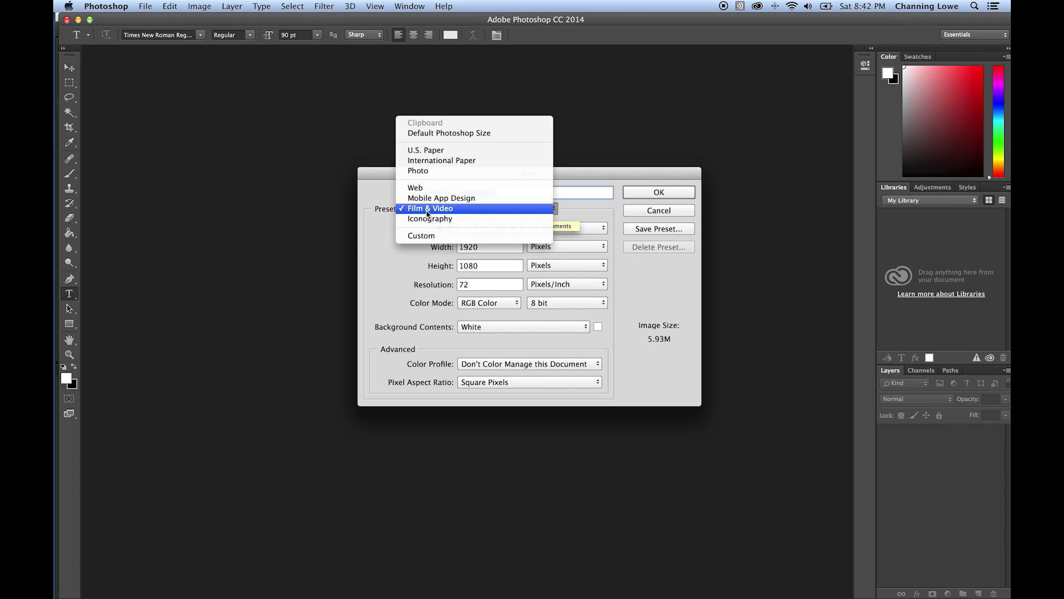
left_click(431, 210)
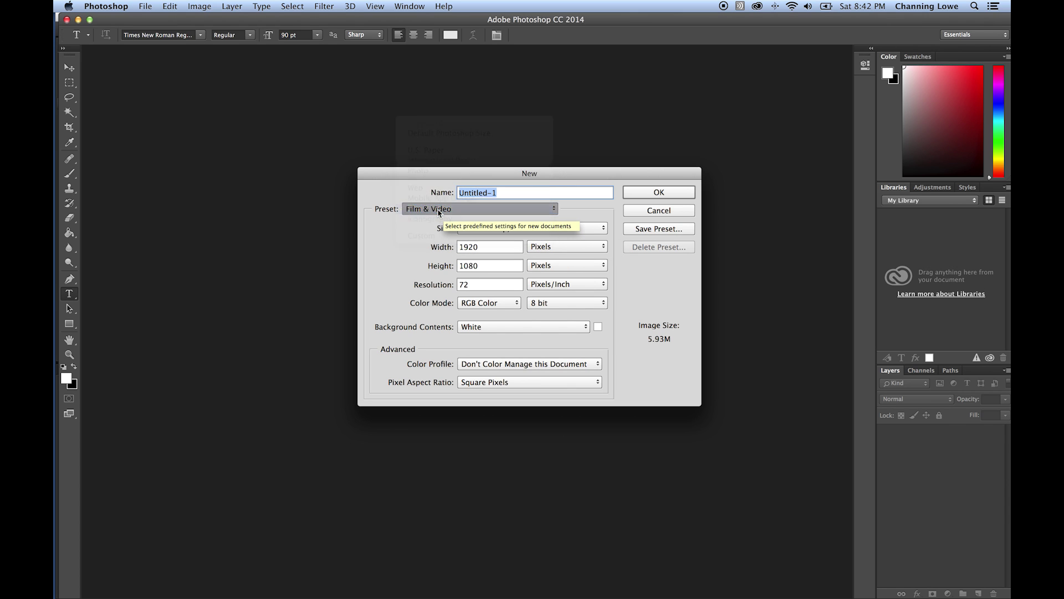
left_click(504, 231)
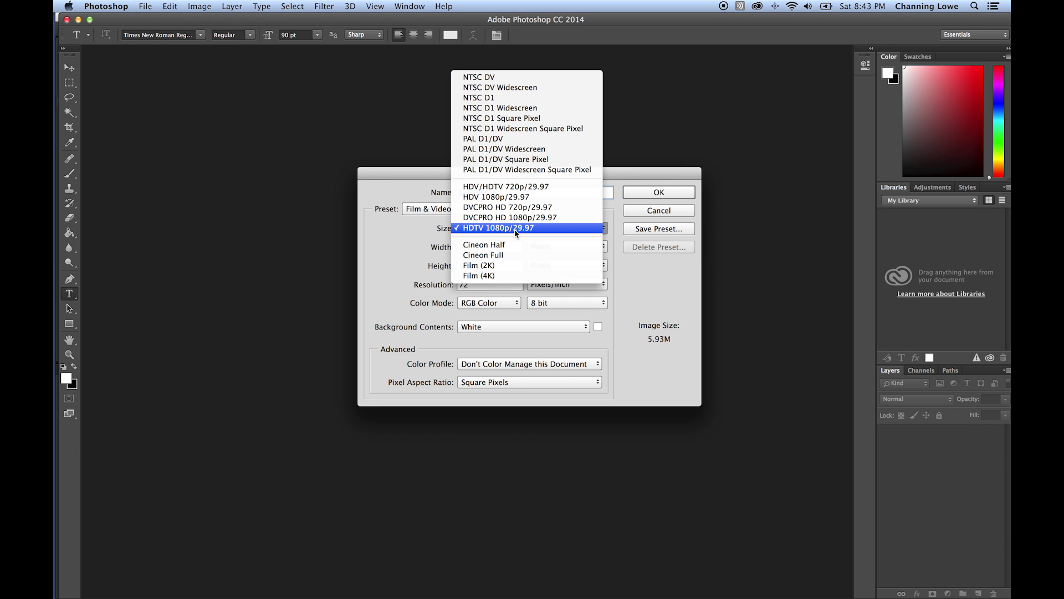
left_click(516, 230)
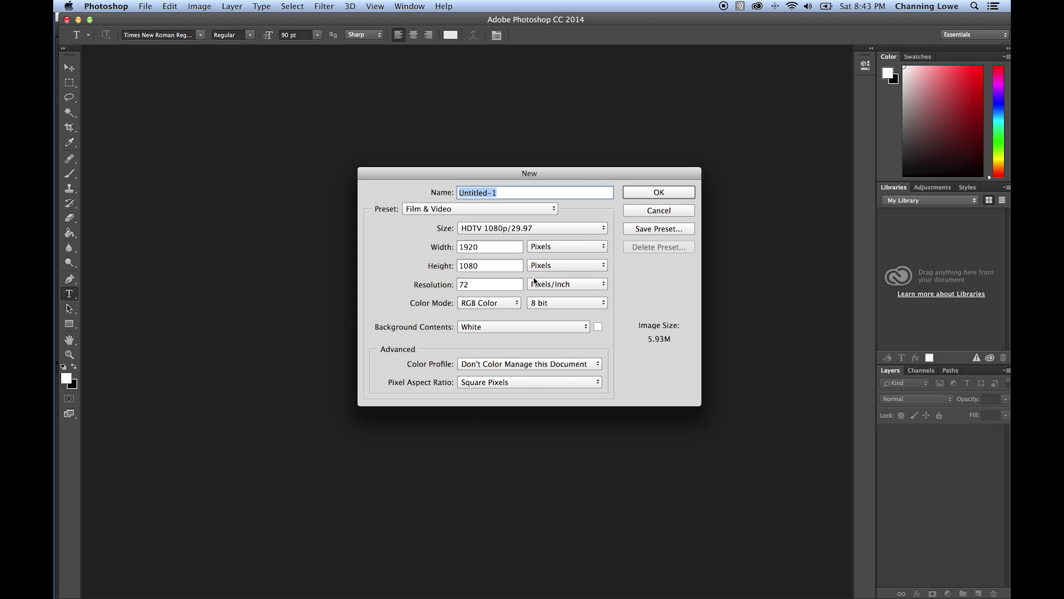
left_click(657, 192)
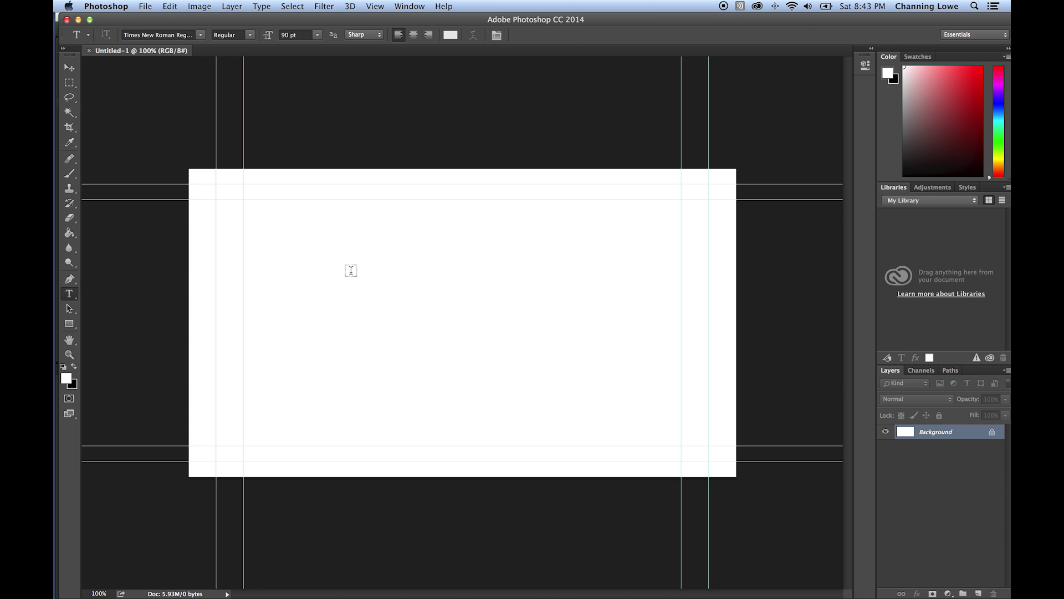
- Fit the Untitled-1 canvas to the window
key("super+0")
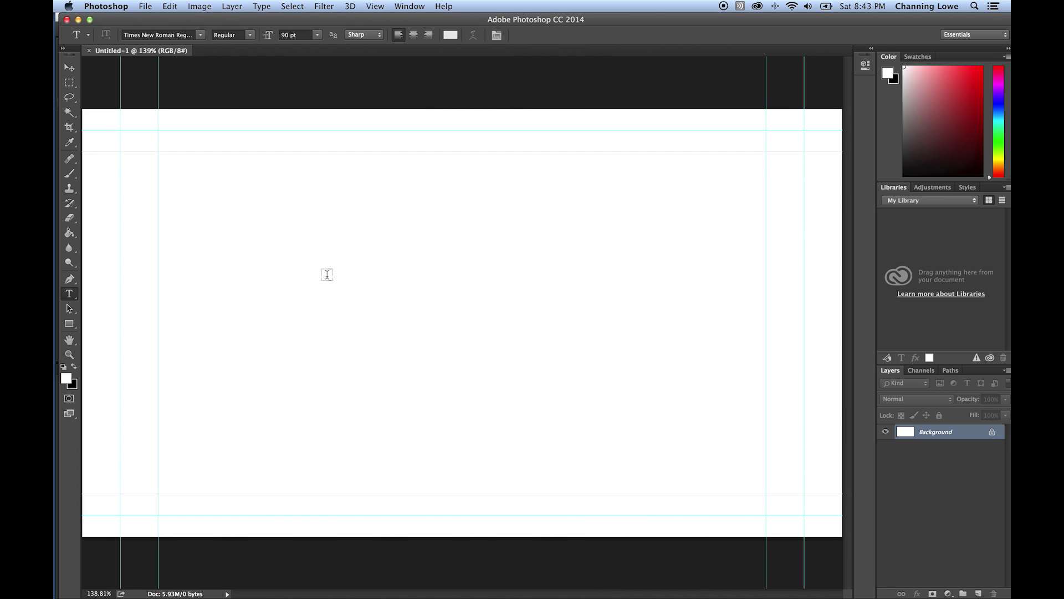
mouse_move(55, 230)
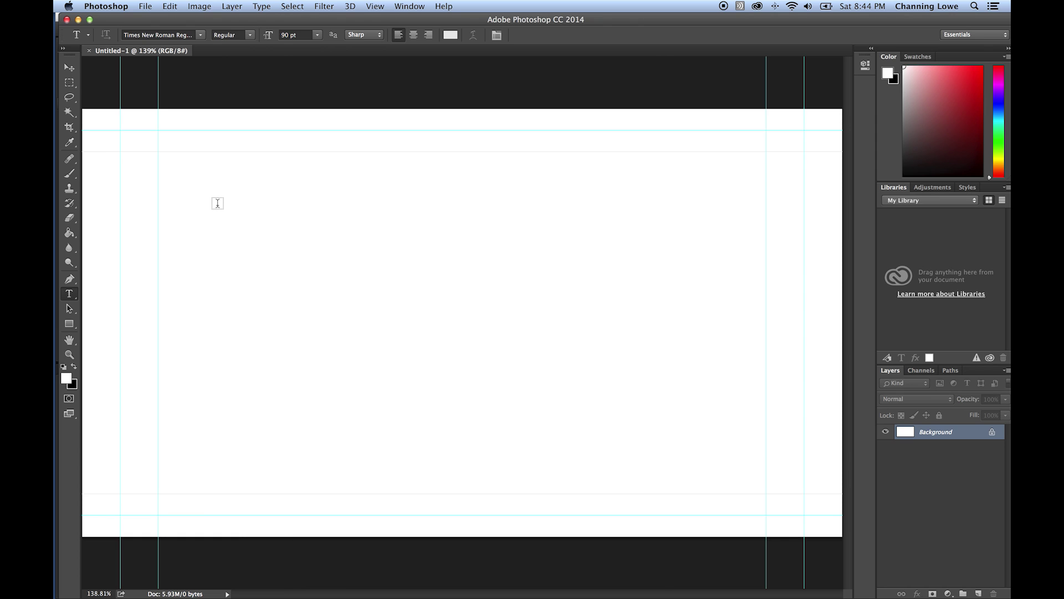
scroll(216, 200, "down", 3)
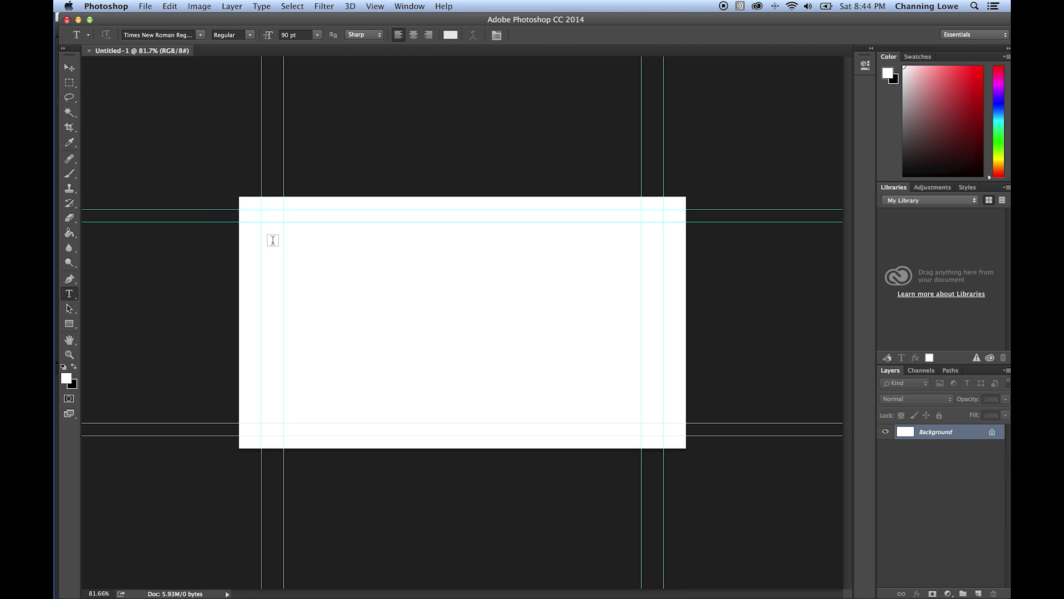
- Open Clouds.jpg from the FINAL DVD folder, then go back to the Untitled-1 tab
key("super+o")
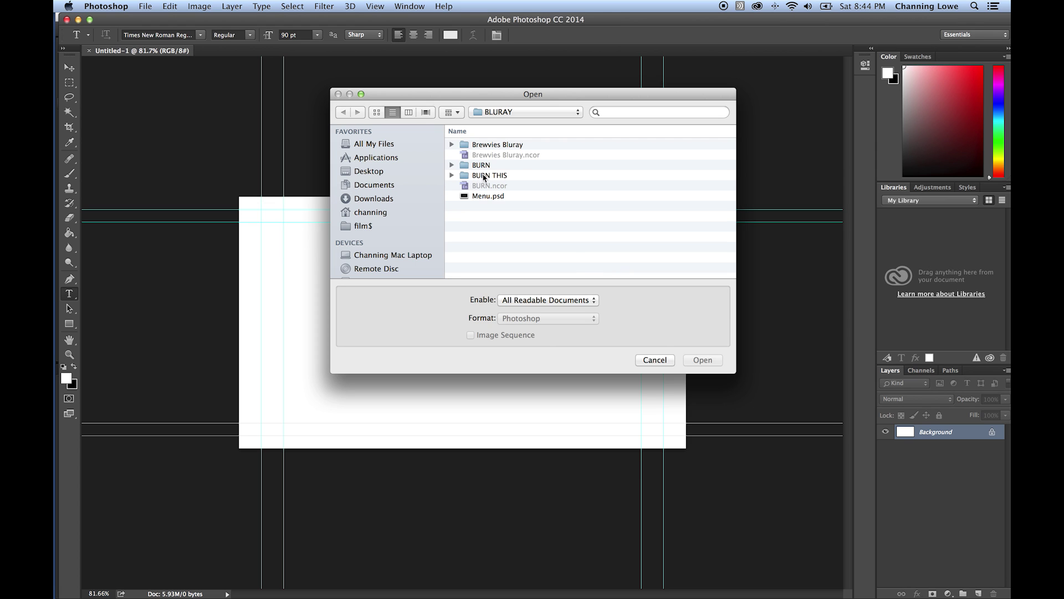
left_click(499, 113)
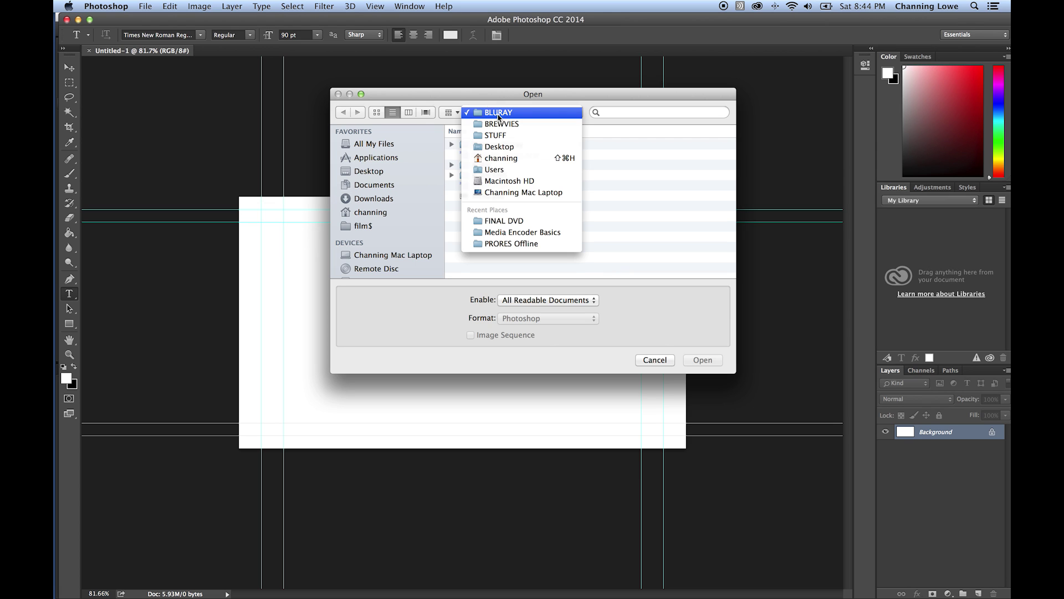
left_click(501, 114)
left_click(501, 113)
left_click(504, 221)
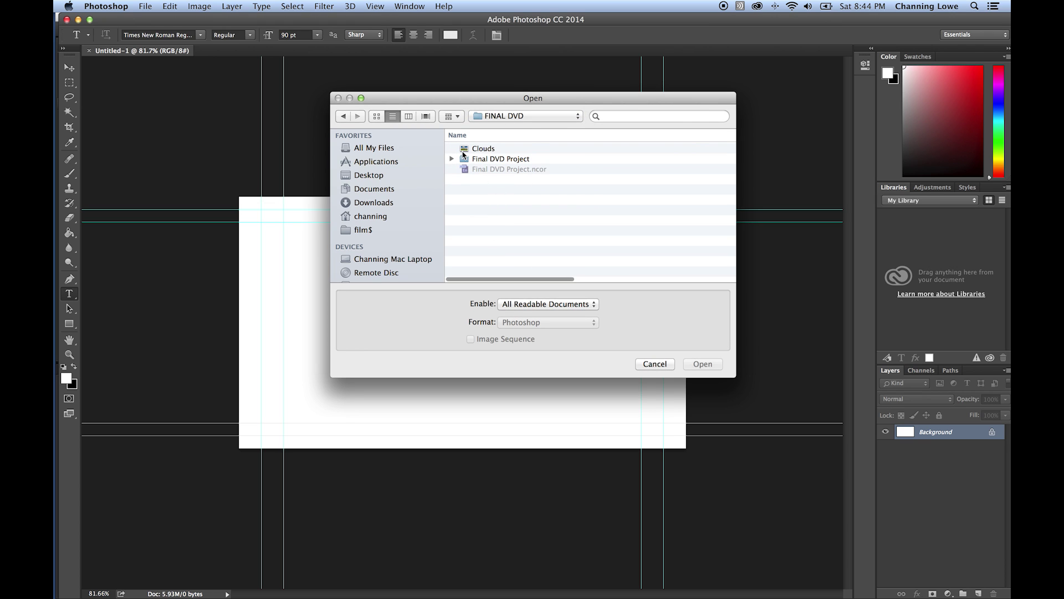
double_click(478, 149)
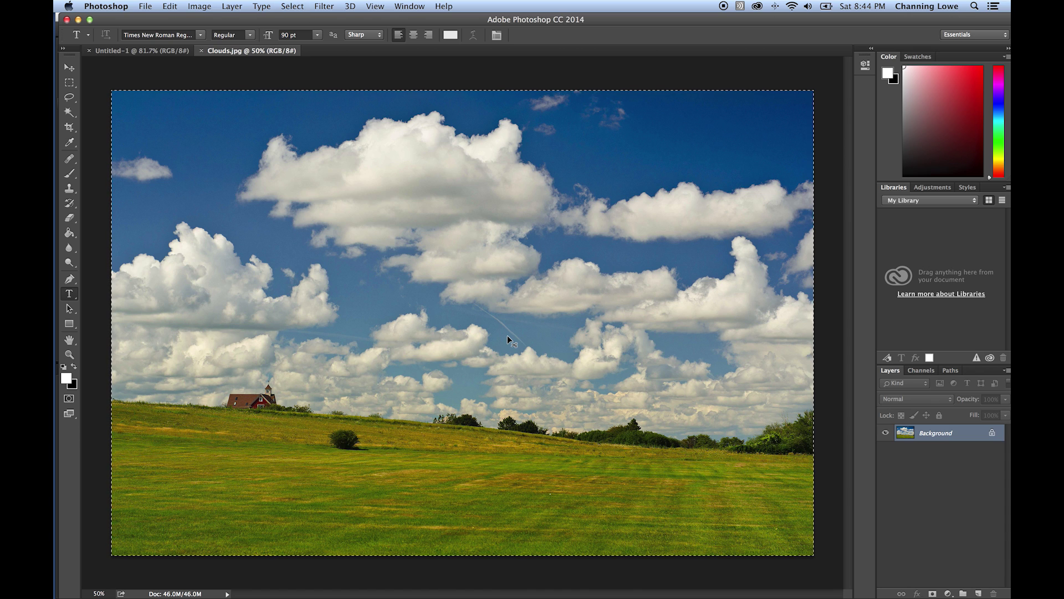
left_click(162, 51)
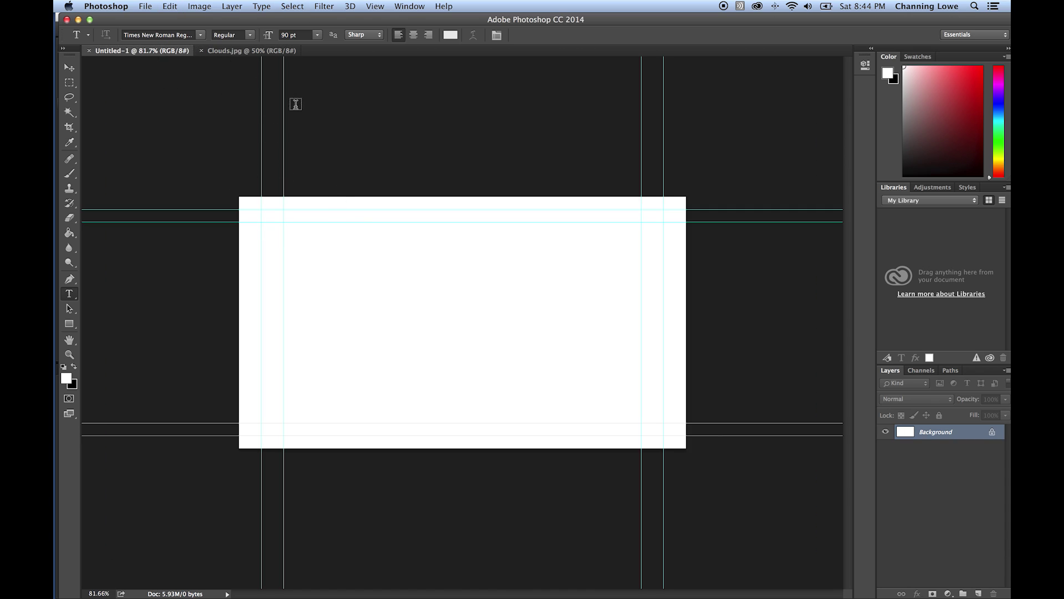
- Paste the clouds photo into Untitled-1 as Layer 1 and free-transform it to fill the entire canvas
key("super+v")
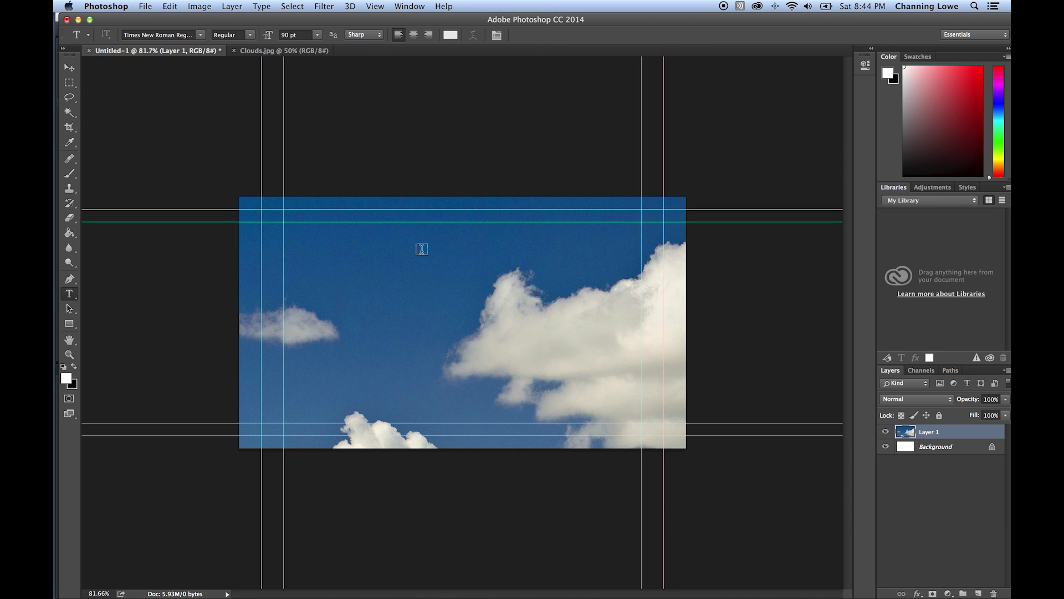
key("v")
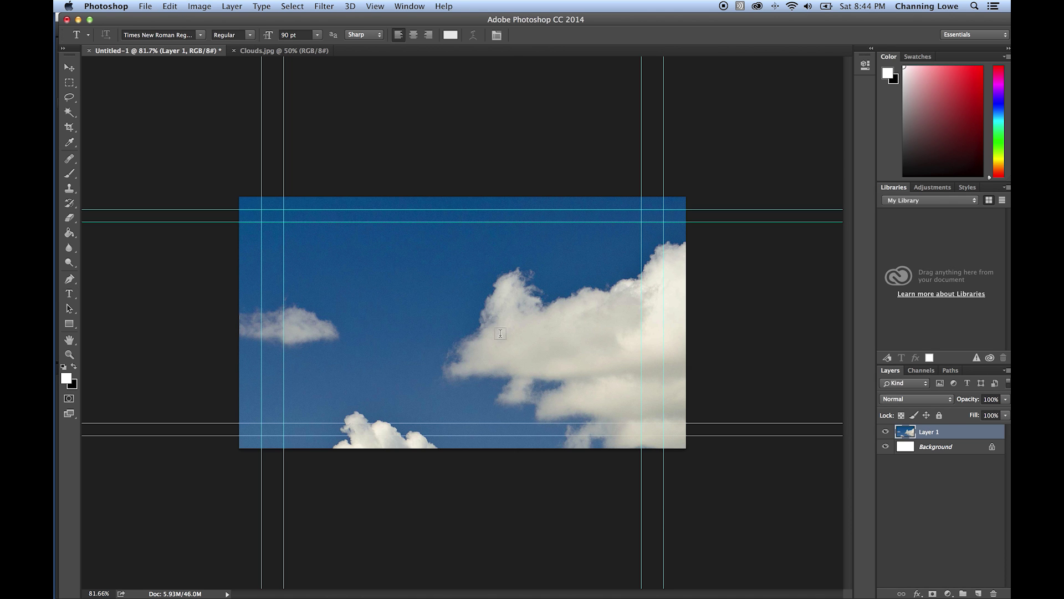
key("super+t")
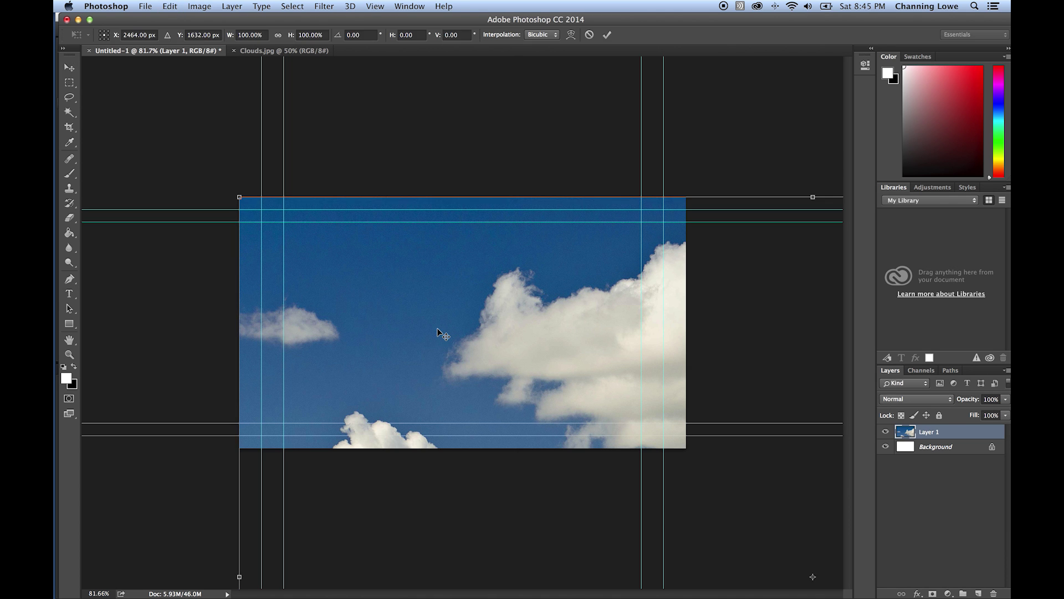
left_click_drag(515, 340, 430, 272)
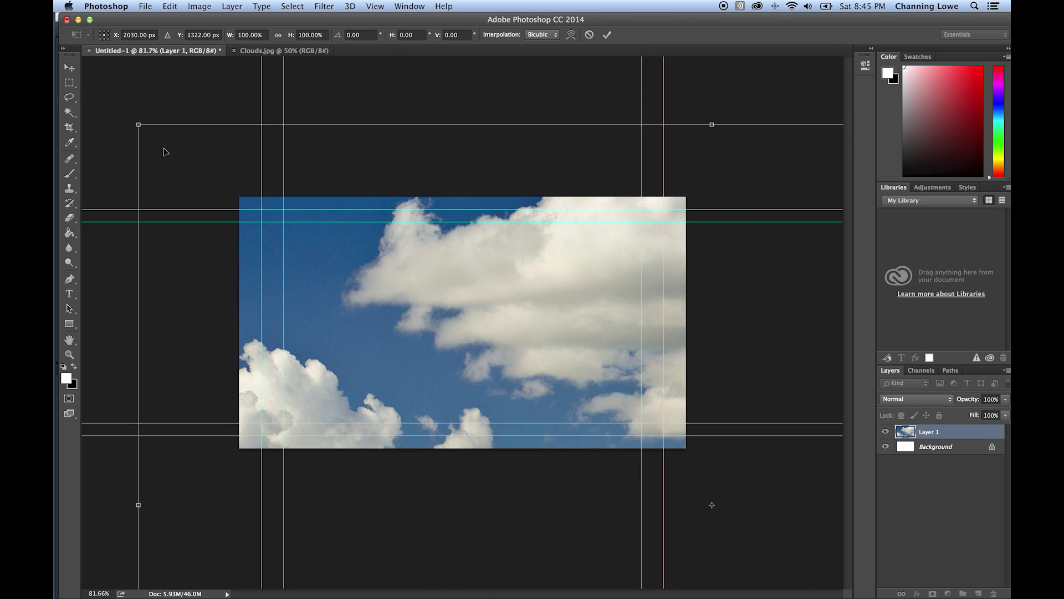
left_click_drag(140, 126, 560, 424)
left_click_drag(711, 497, 469, 303)
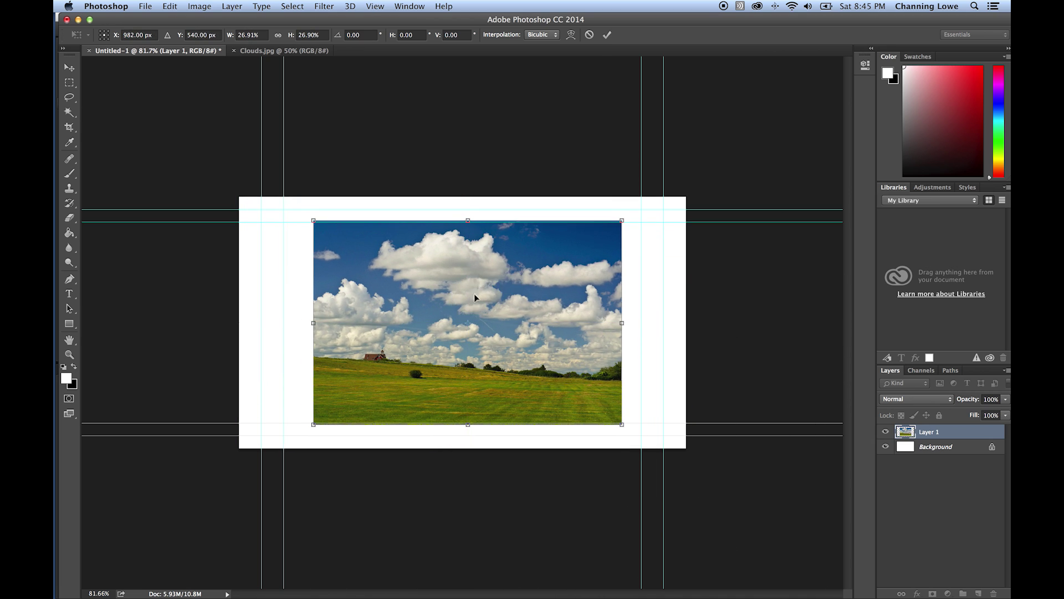
left_click_drag(625, 224, 612, 244)
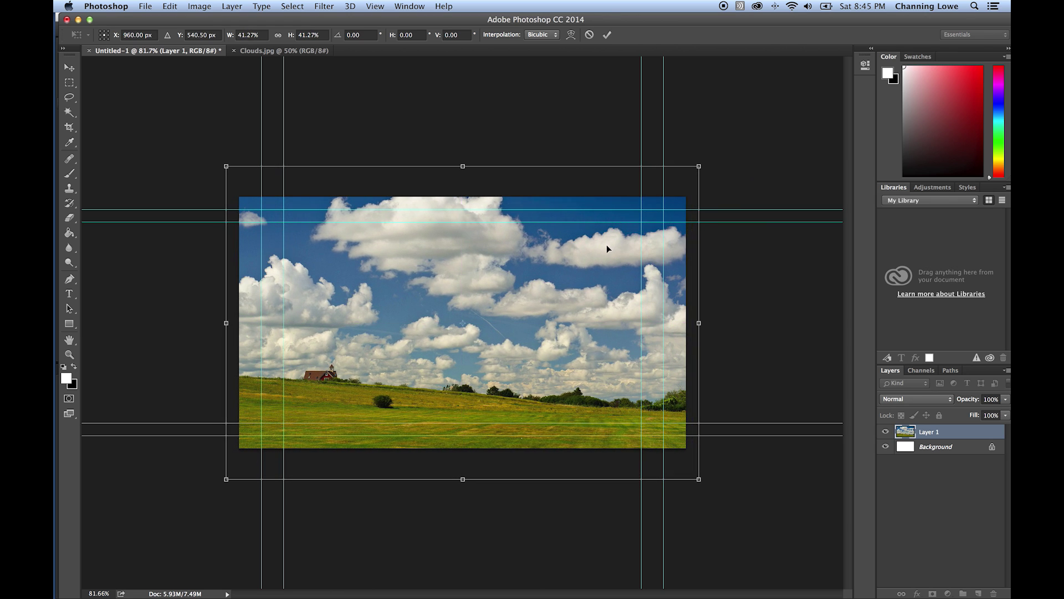
key("Return")
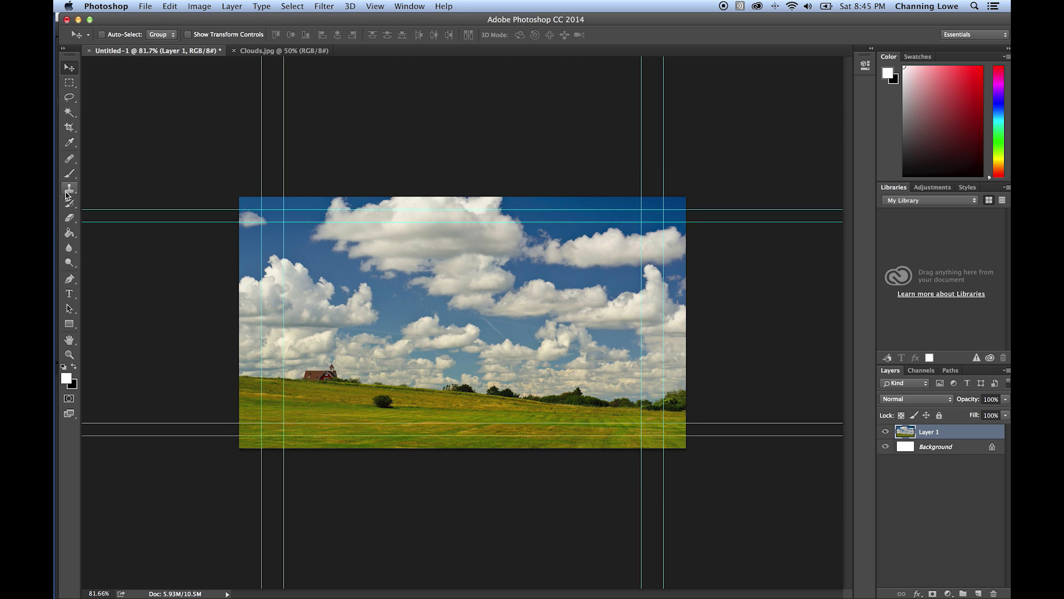
left_click(69, 294)
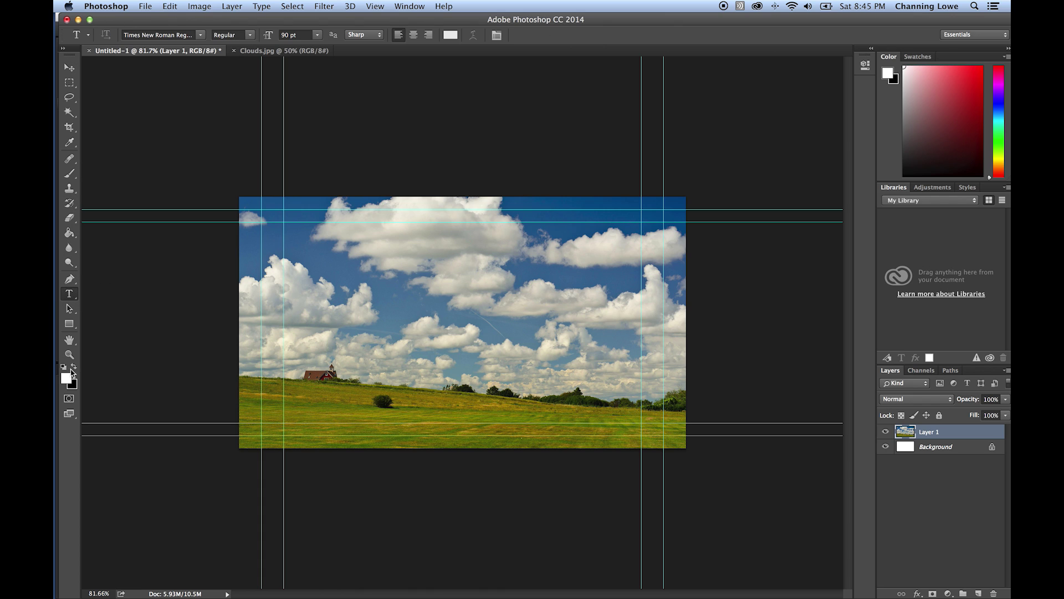
- With black as the foreground colour, type the title 'My Great Movies' near the top of the clouds
left_click(75, 367)
left_click(392, 284)
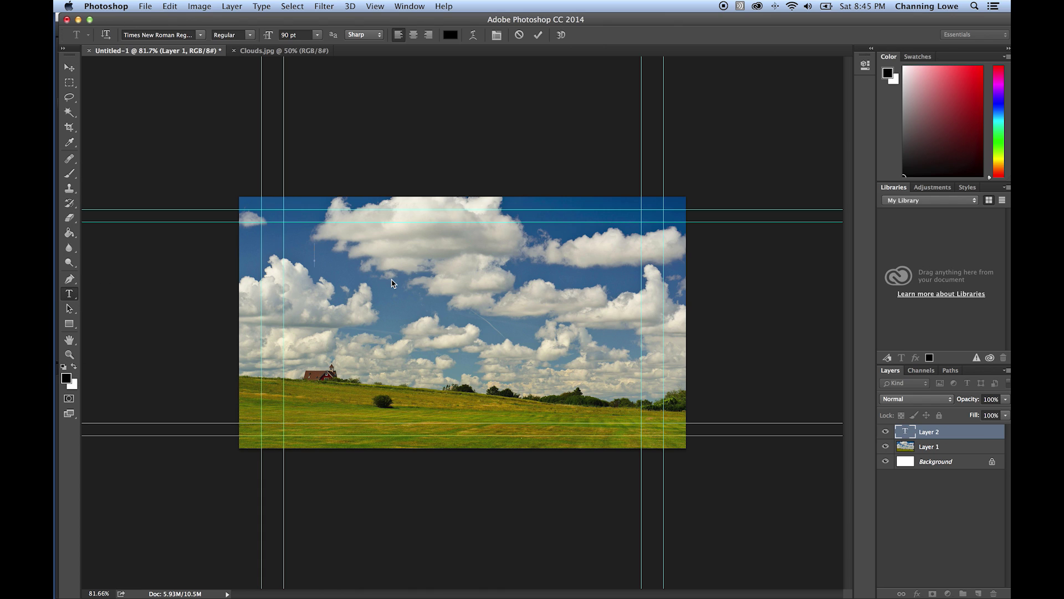
type("My Great Movies")
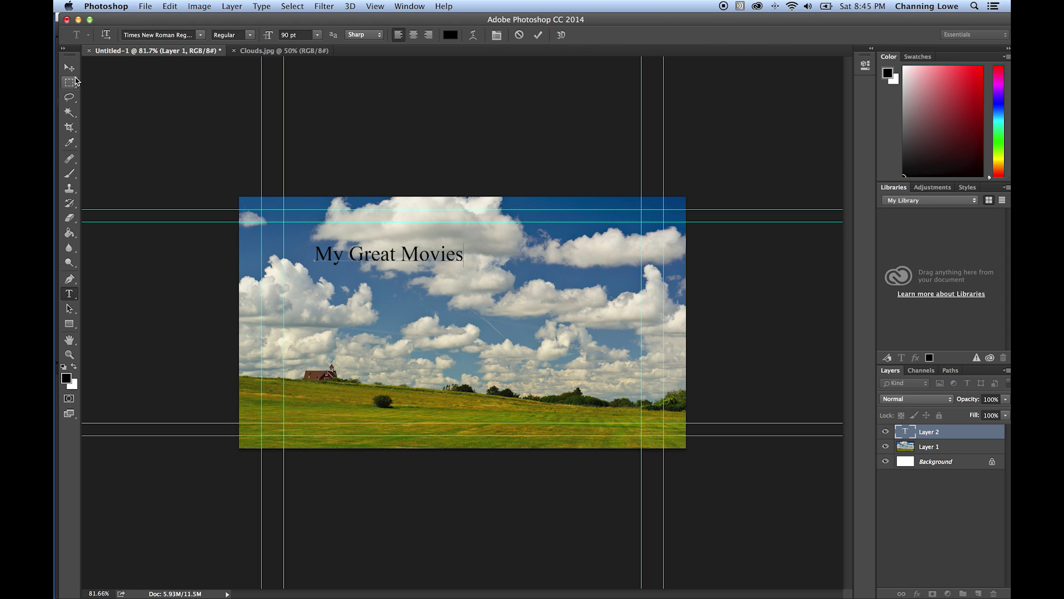
left_click(70, 67)
- Shift the My Great Movies title slightly right and scale it up to 155%
left_click_drag(427, 260, 571, 282)
key("super+t")
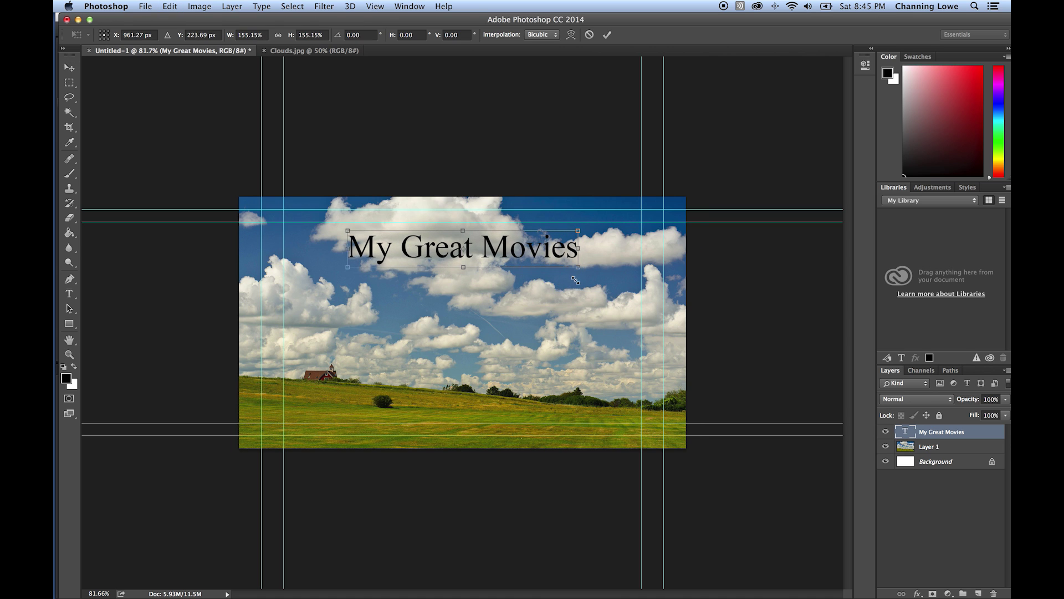
key("Return")
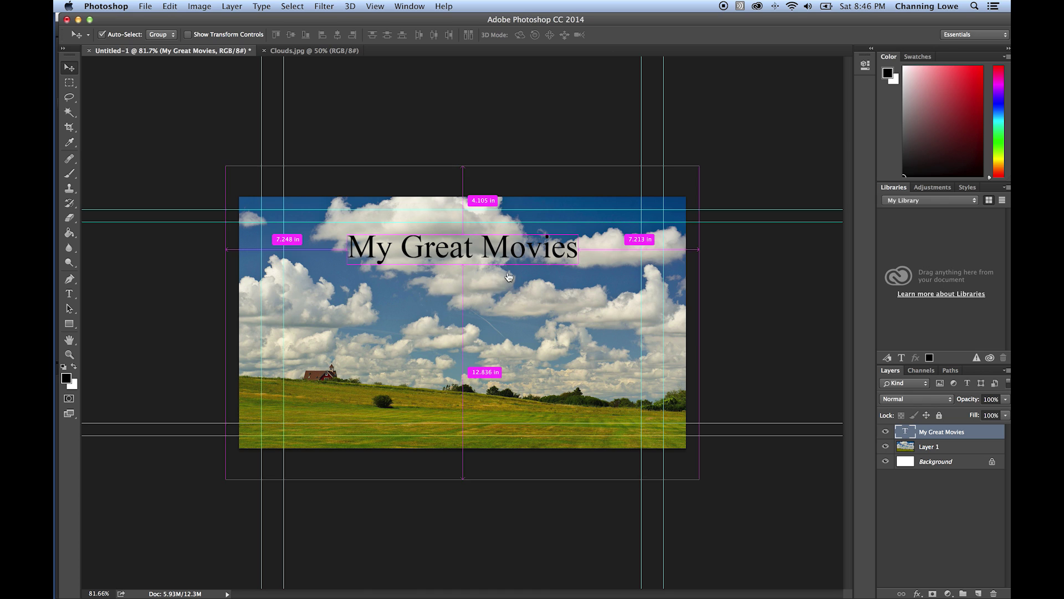
key("super+Tab")
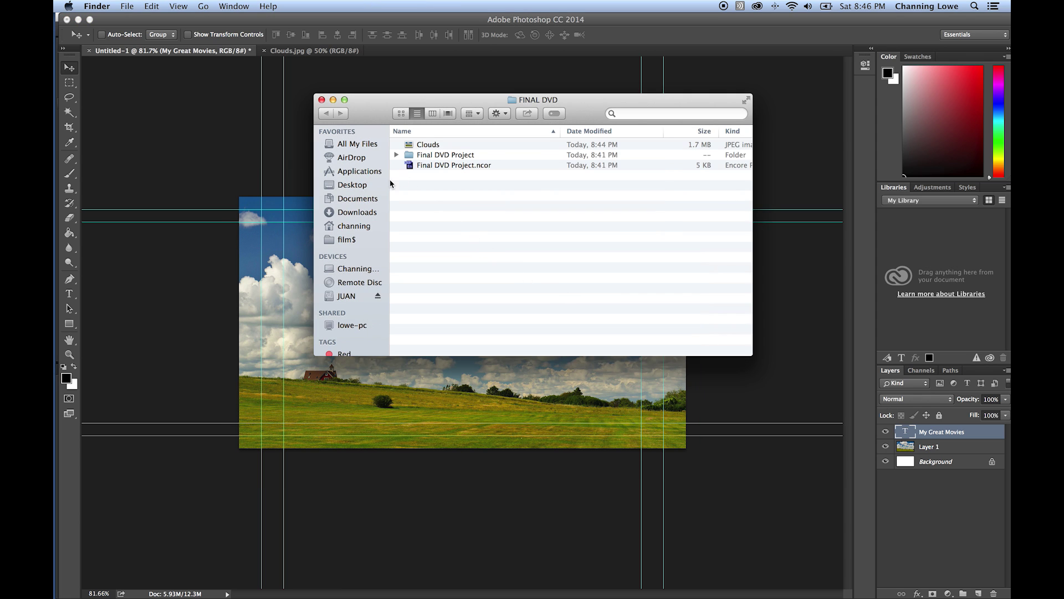
- Open the FINAL DVD folder in Finder and expand its MOVIES subfolder
left_click(349, 296)
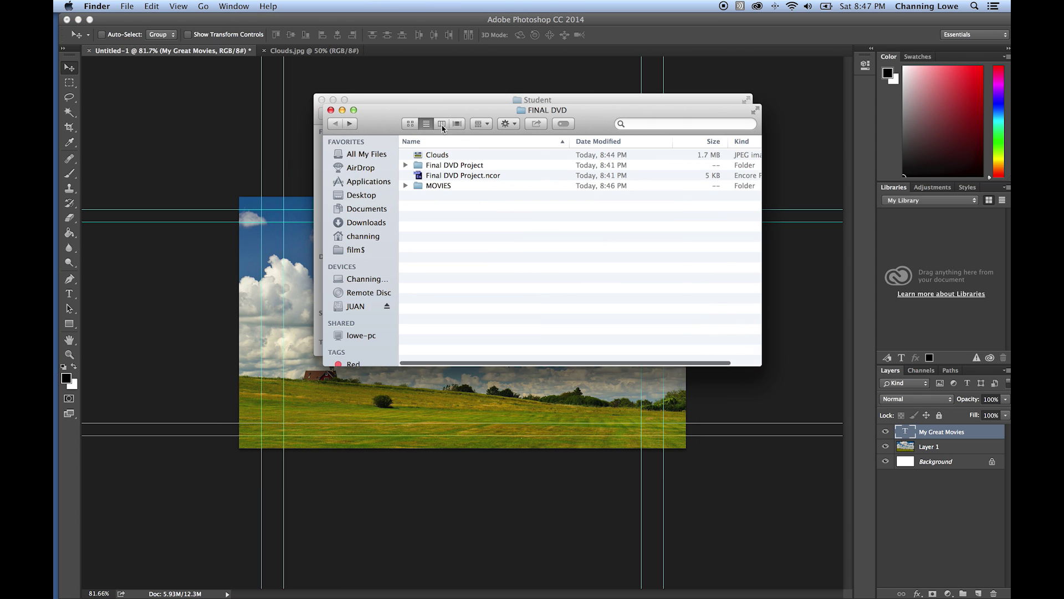
left_click_drag(378, 111, 437, 219)
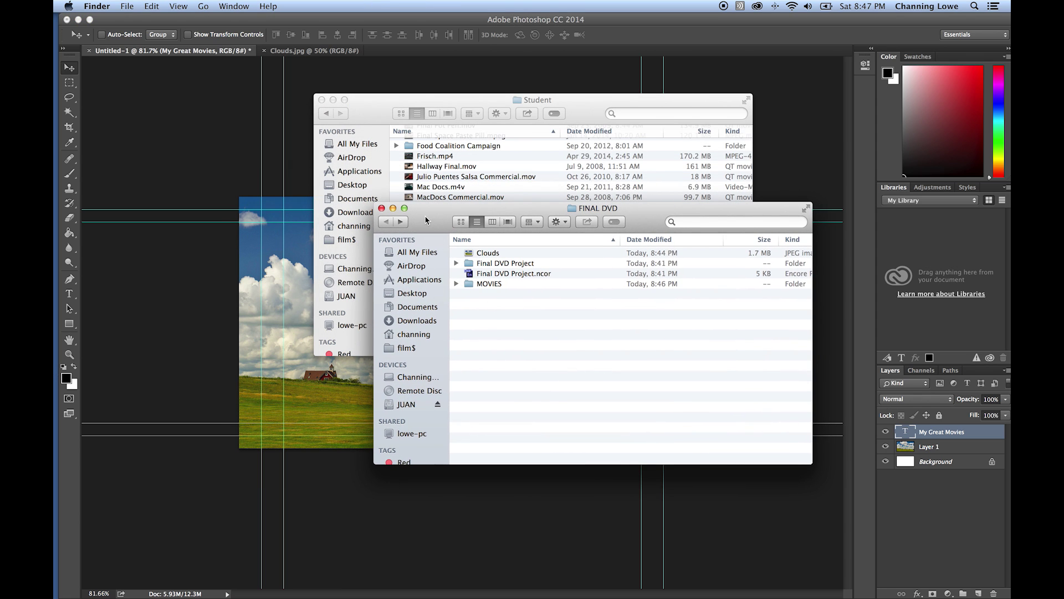
left_click(468, 285)
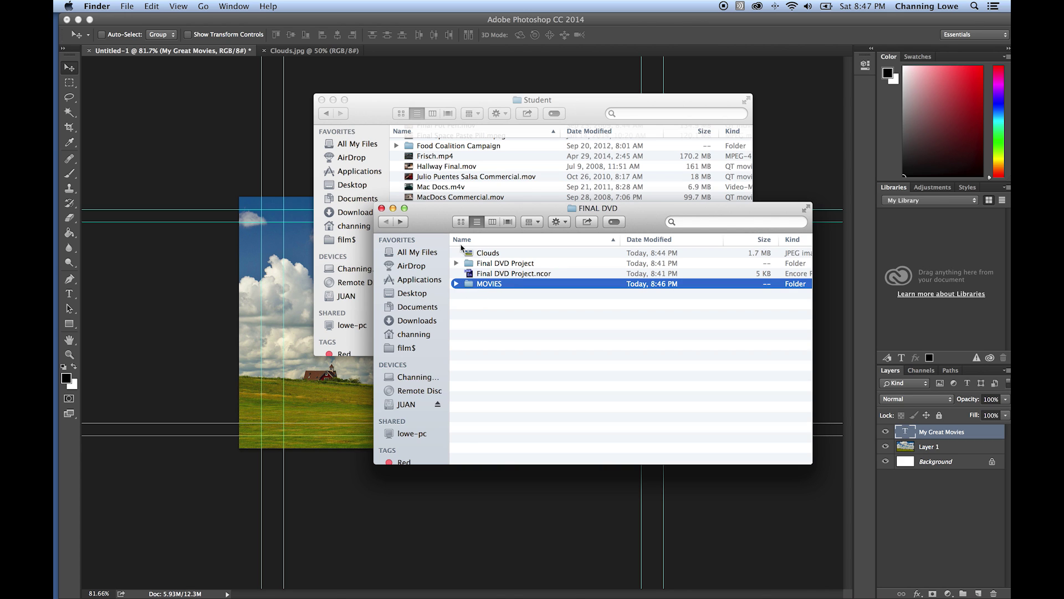
left_click(322, 100)
left_click(457, 284)
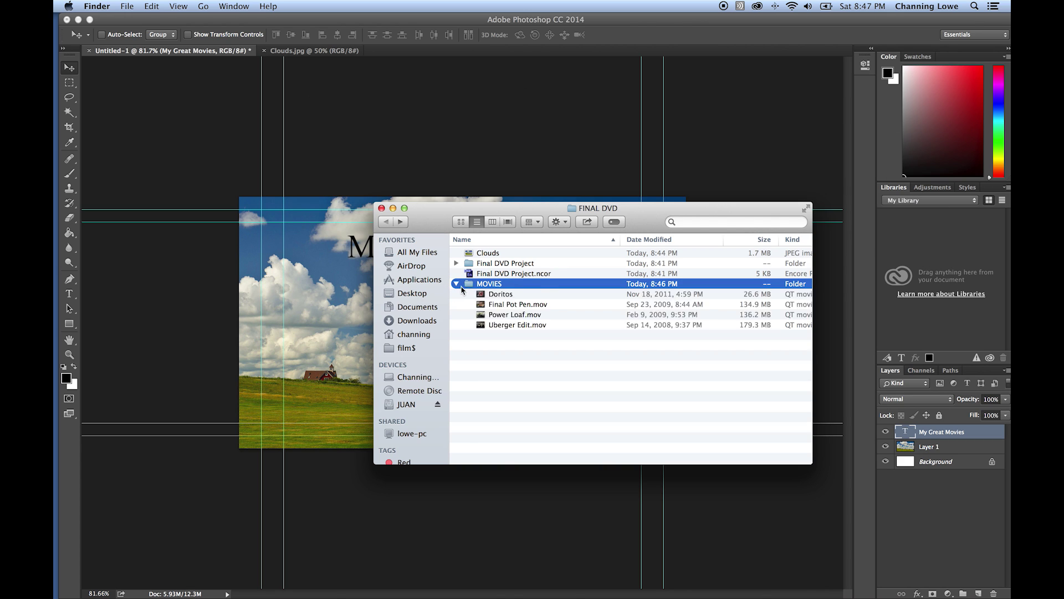
- Look through the four commercials: Doritos, Final Pot Pen, Power Loaf and Uberger Edit
left_click(501, 295)
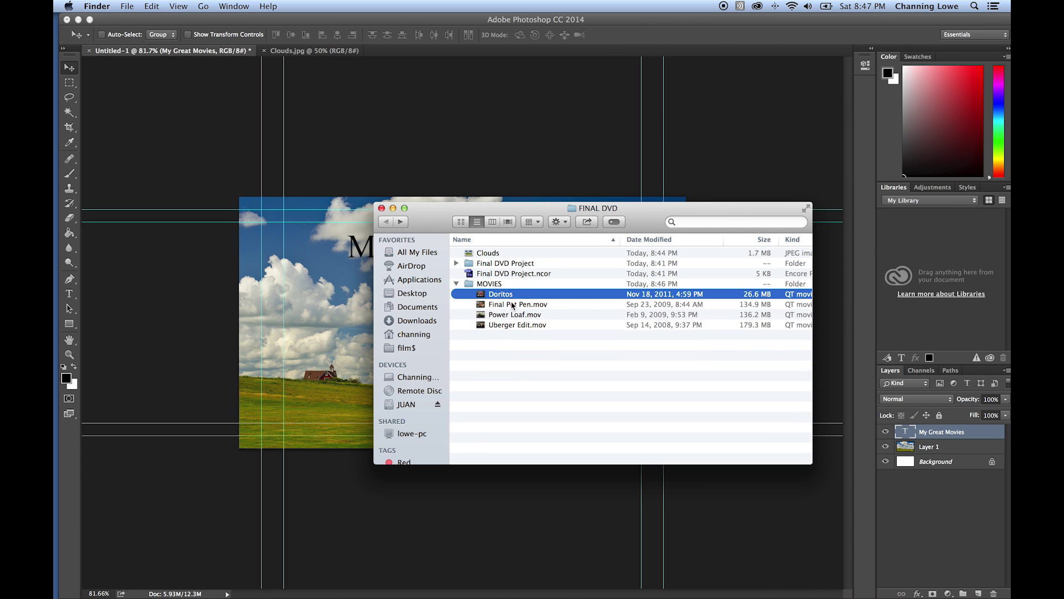
left_click(507, 305)
left_click(513, 315)
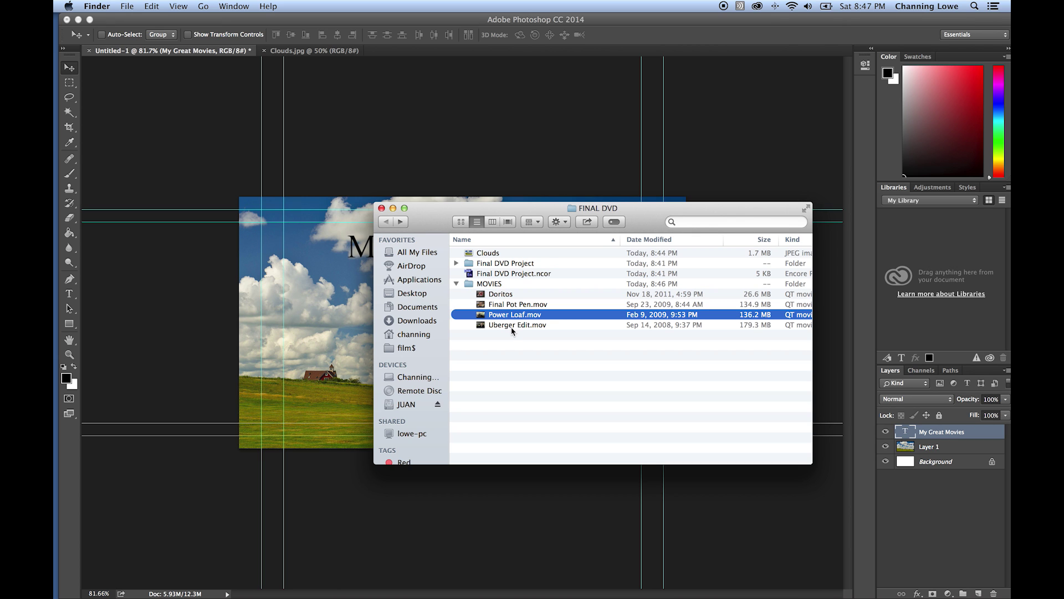
left_click(513, 326)
left_click(504, 305)
left_click(502, 295)
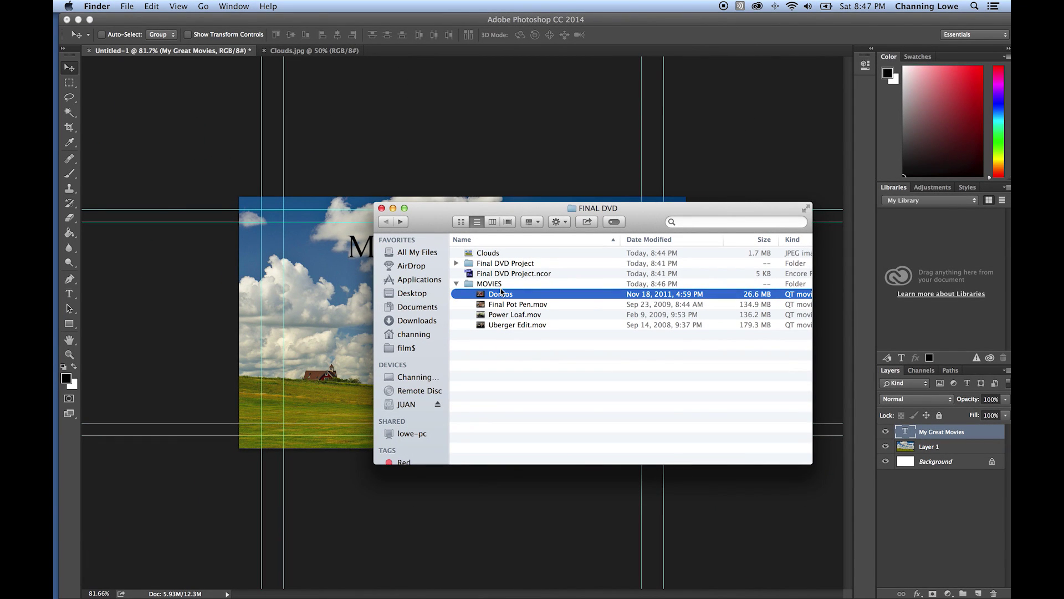
- Move the Finder window aside and bring the Photoshop menu design back to the front
left_click_drag(430, 222, 516, 127)
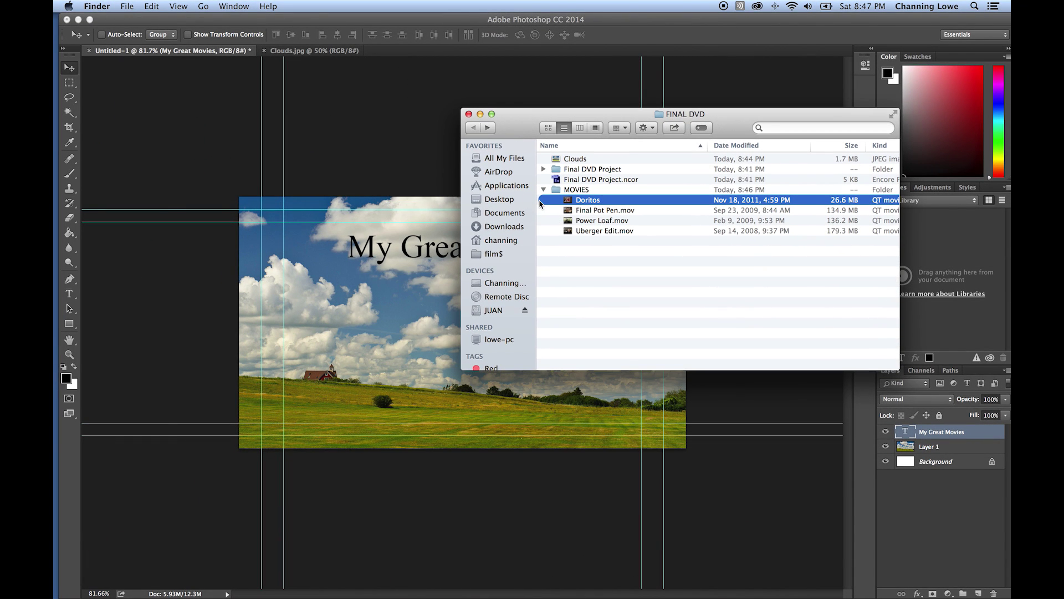
left_click(452, 244)
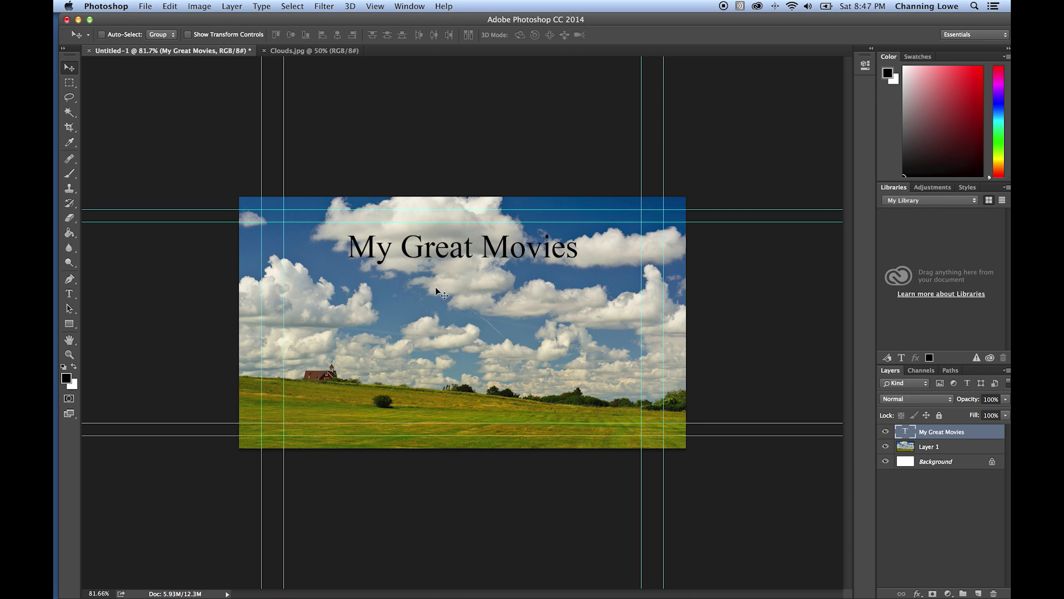
key("super+Tab")
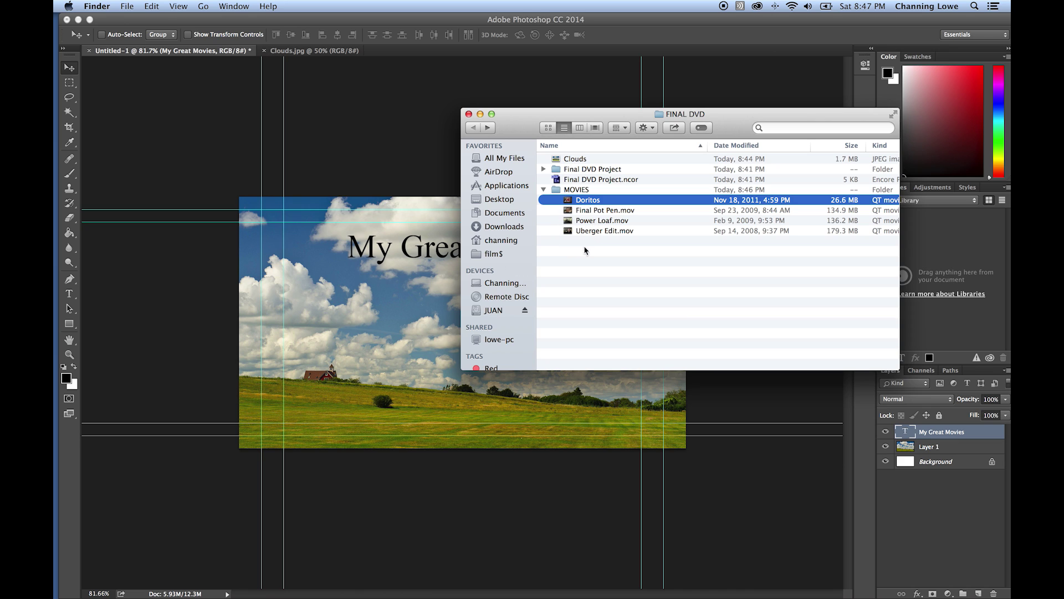
left_click(402, 295)
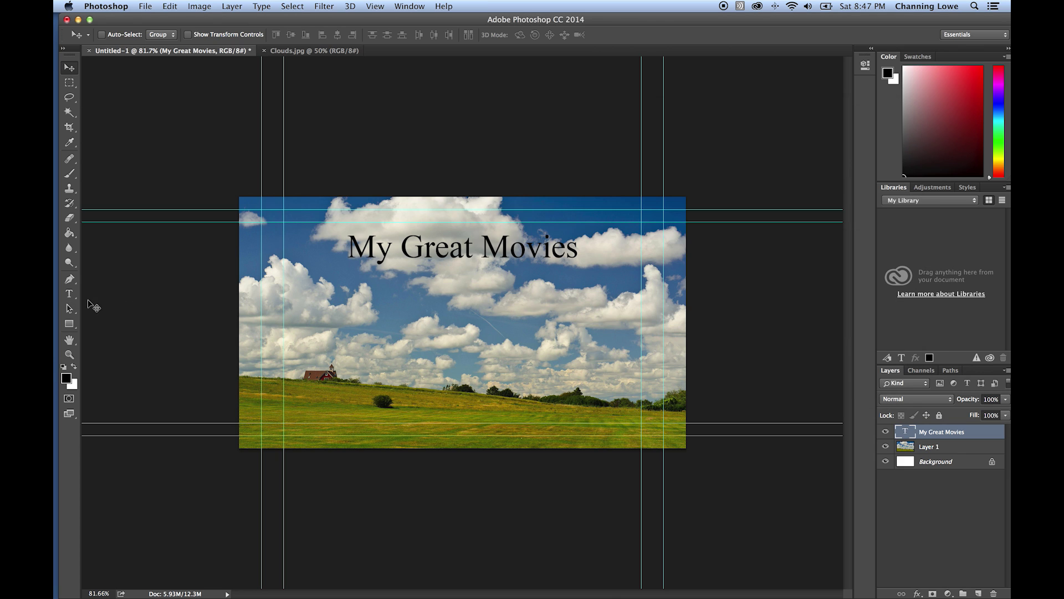
- Add a 'Pot Pen' text layer on the left, below the title
left_click(69, 293)
left_click(309, 302)
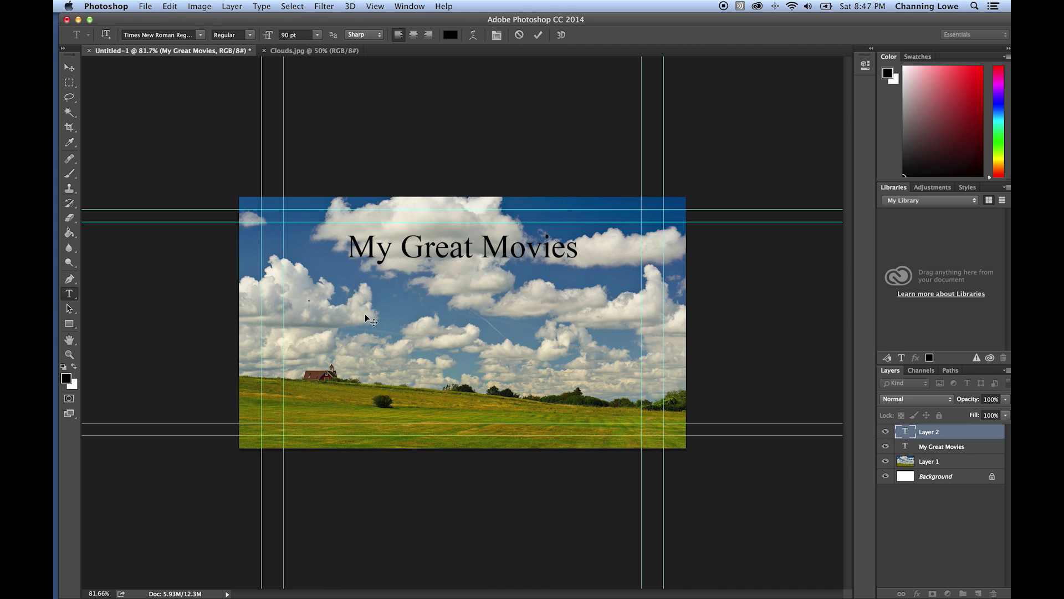
type("Pot Pen")
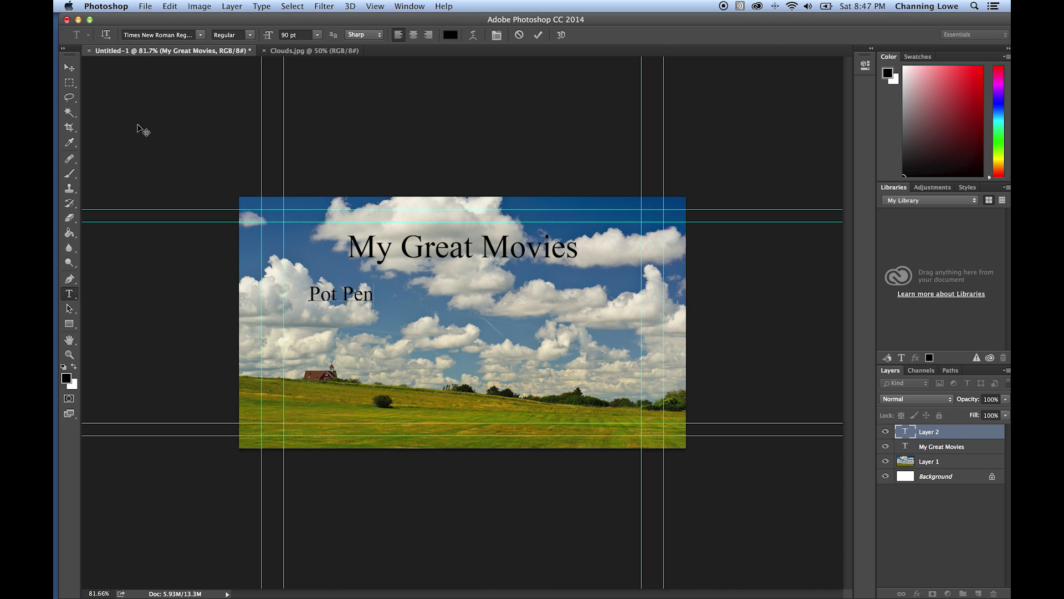
left_click(69, 67)
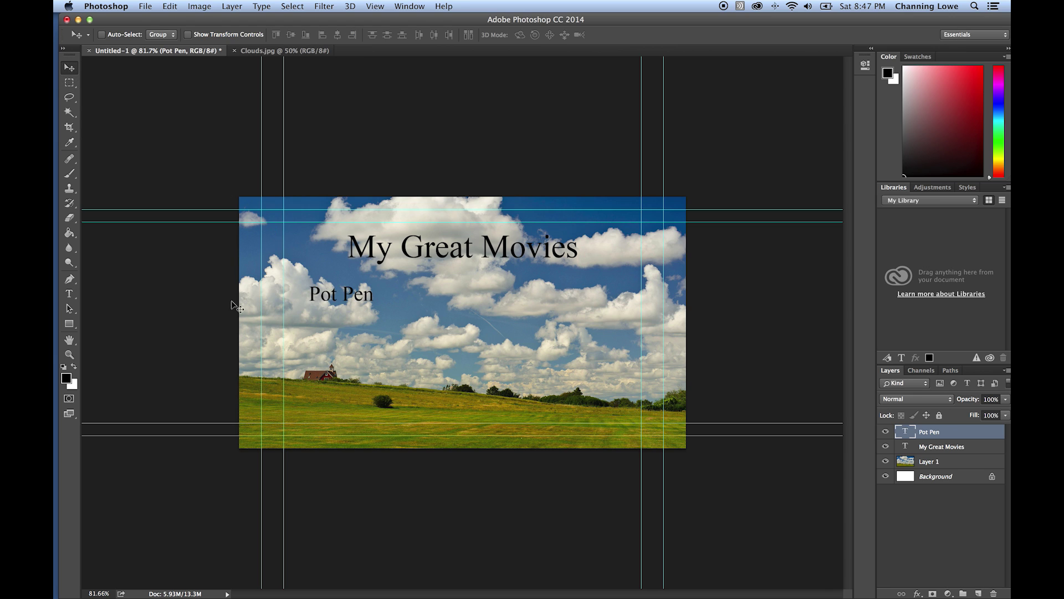
- Set the Pot Pen text to Times Bold and nudge it slightly up and left
left_click(68, 293)
left_click(328, 299)
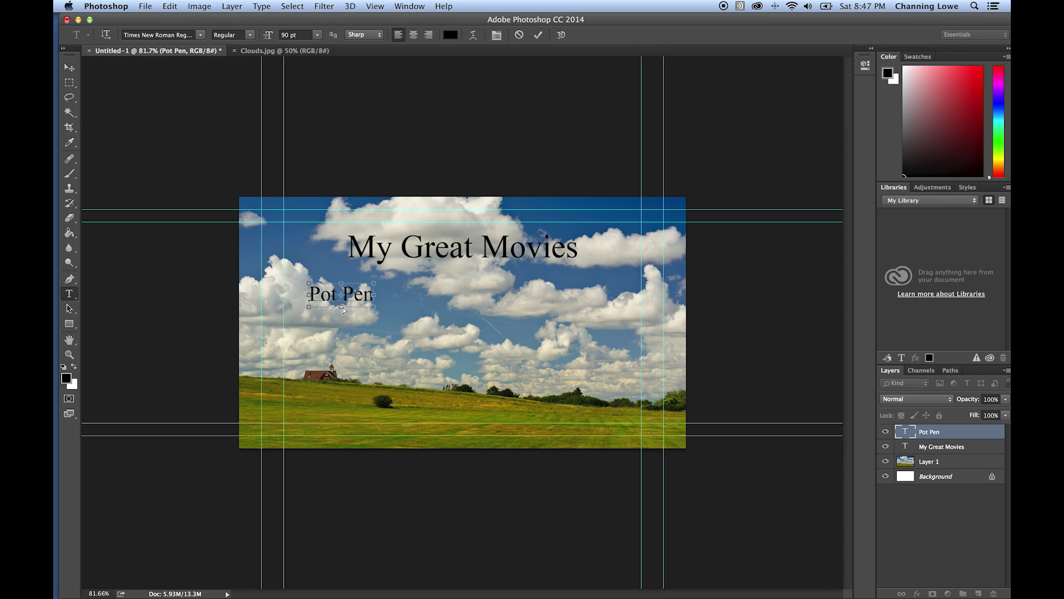
key("super+a")
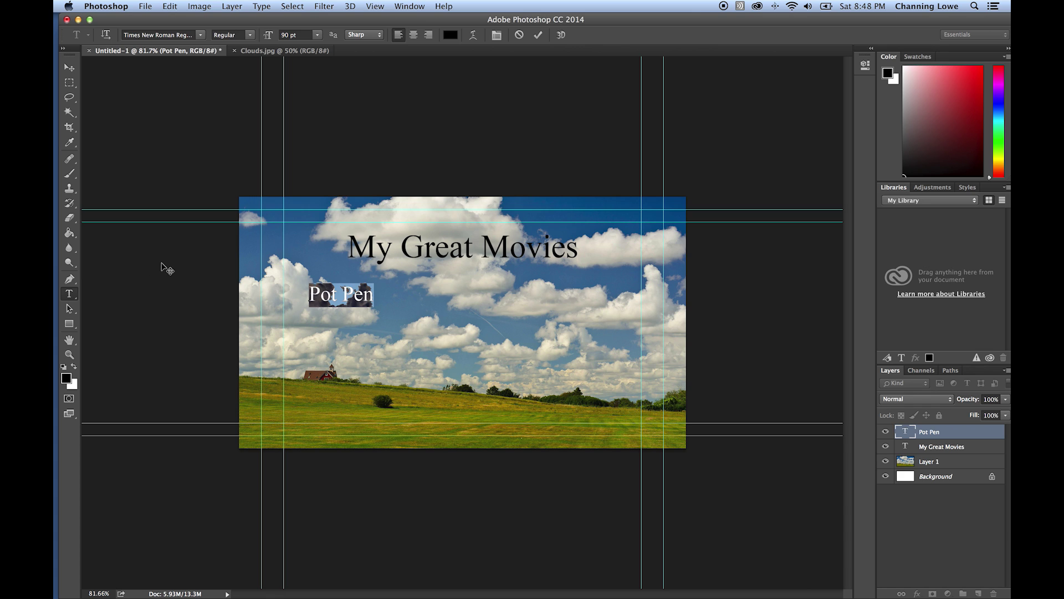
left_click(178, 36)
key("Up")
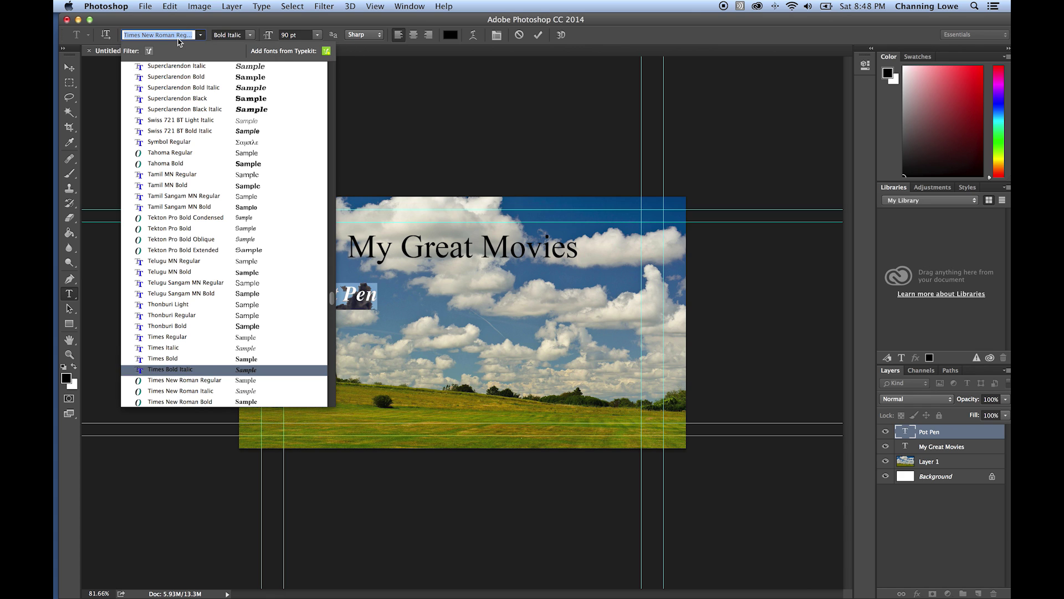
key("Up")
key("Up")
key("Up")
key("Down")
key("Down")
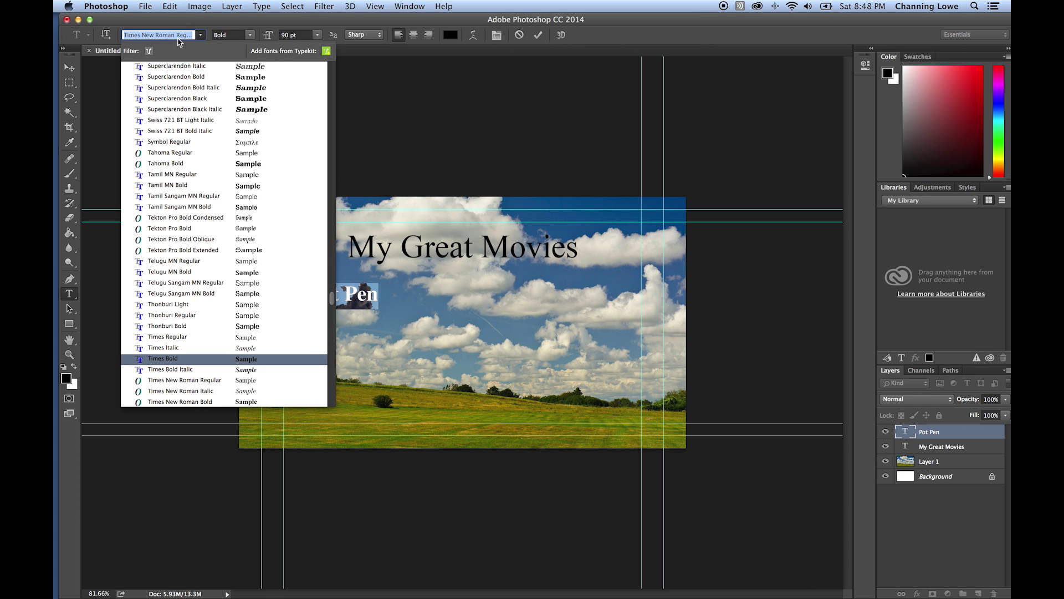
key("Return")
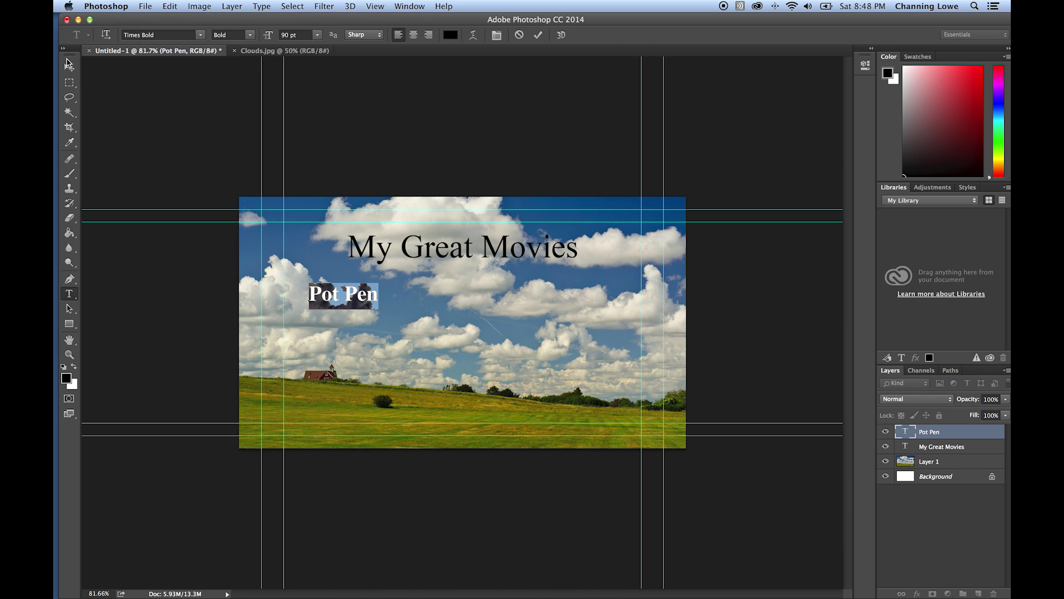
left_click(69, 68)
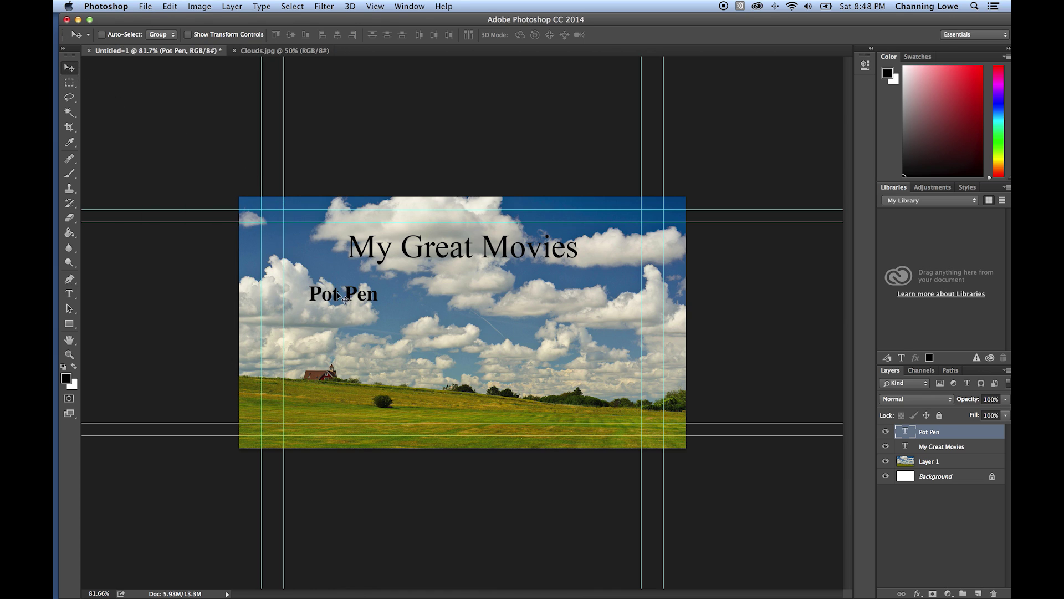
left_click_drag(339, 294, 335, 290)
- Duplicate the Pot Pen layer, backing out of an accidental delete first
right_click(927, 432)
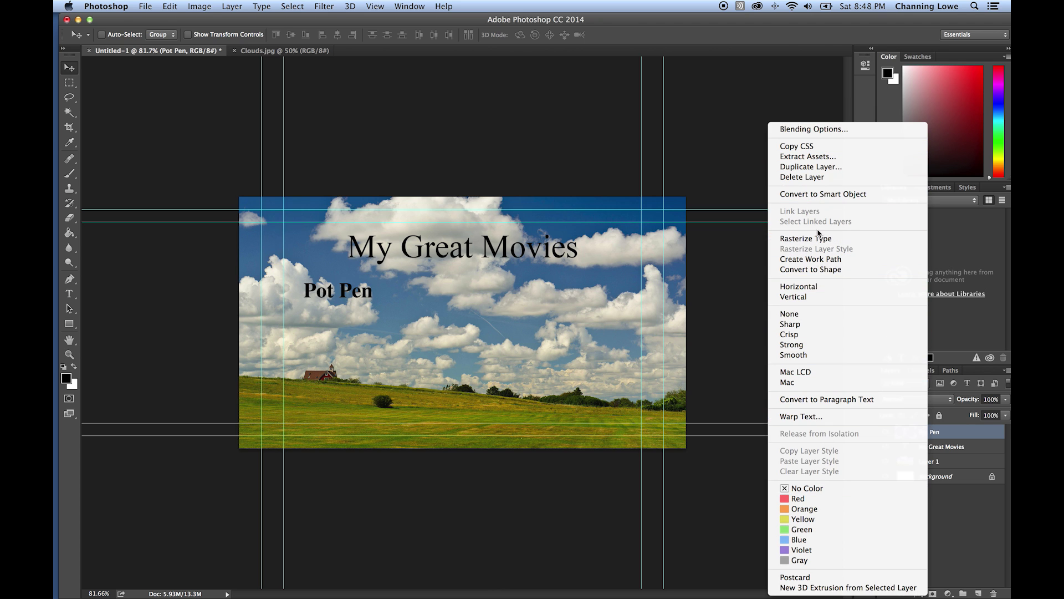
left_click(819, 177)
key("Escape")
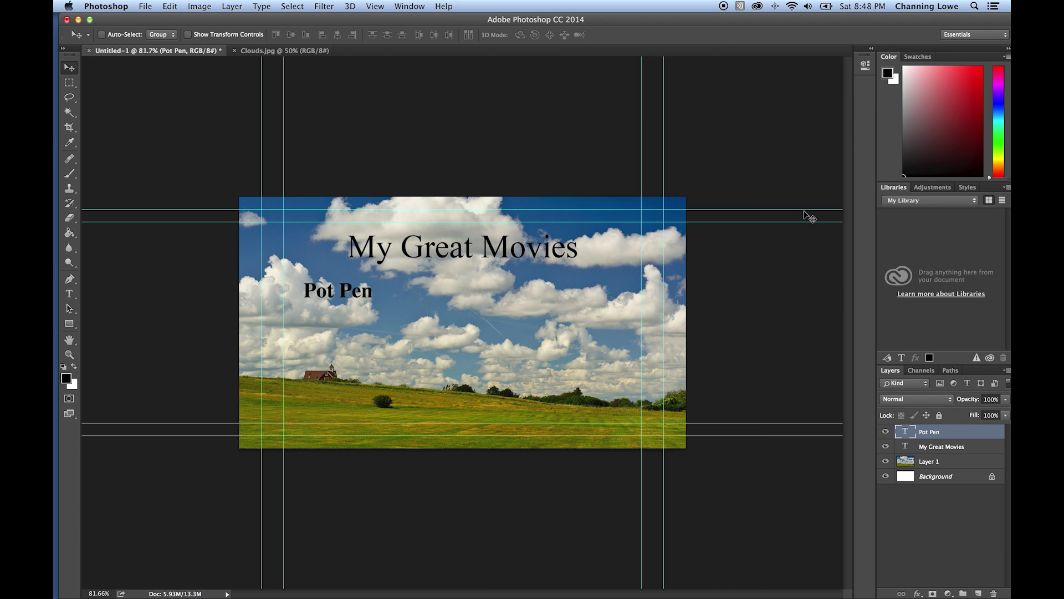
right_click(931, 438)
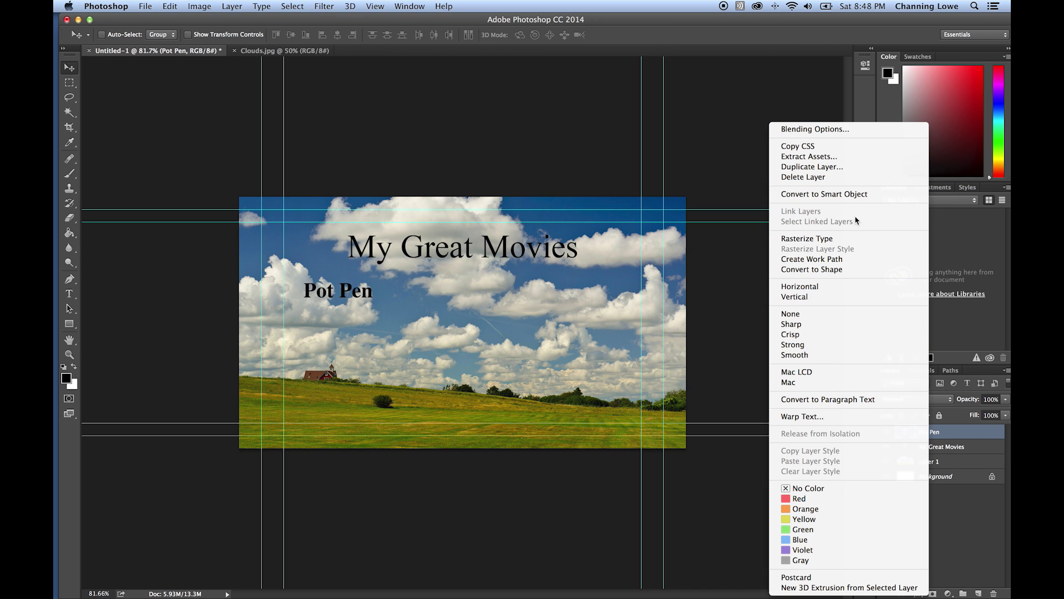
left_click(803, 167)
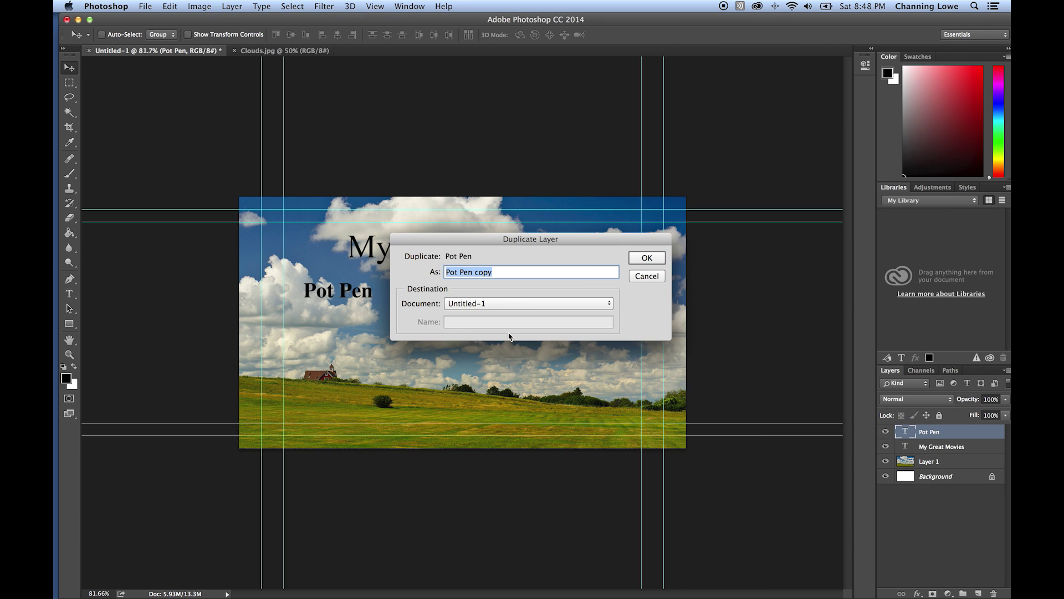
key("Return")
- Move the Pot Pen copy below the original and select its text for retyping
left_click_drag(339, 298, 340, 332)
left_click(69, 294)
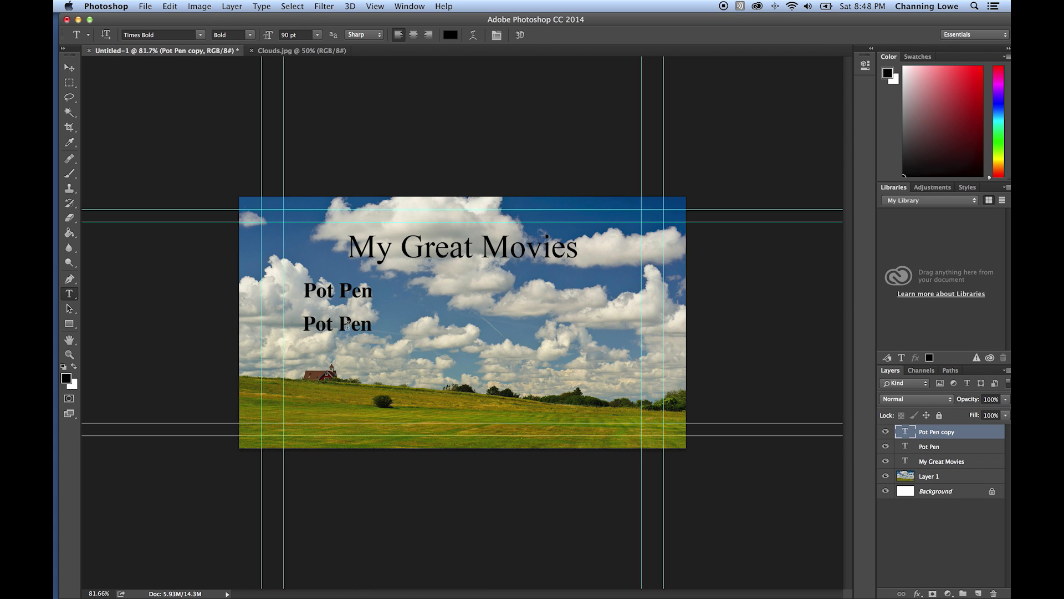
triple_click(357, 331)
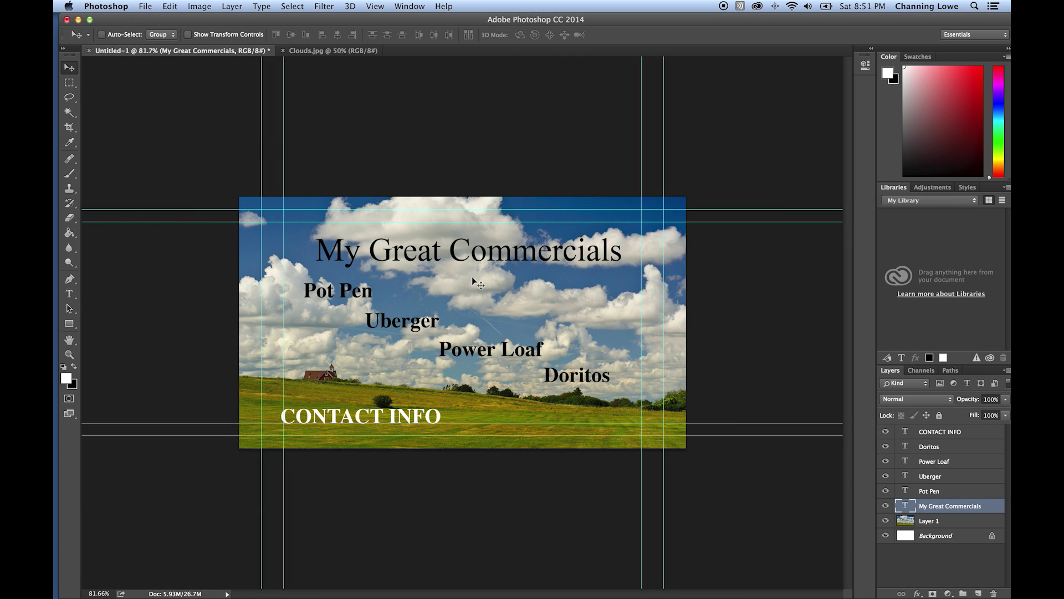
- Use Save As to store the design as the Photoshop file Main Menu.psd, accepting the default format options
left_click(150, 6)
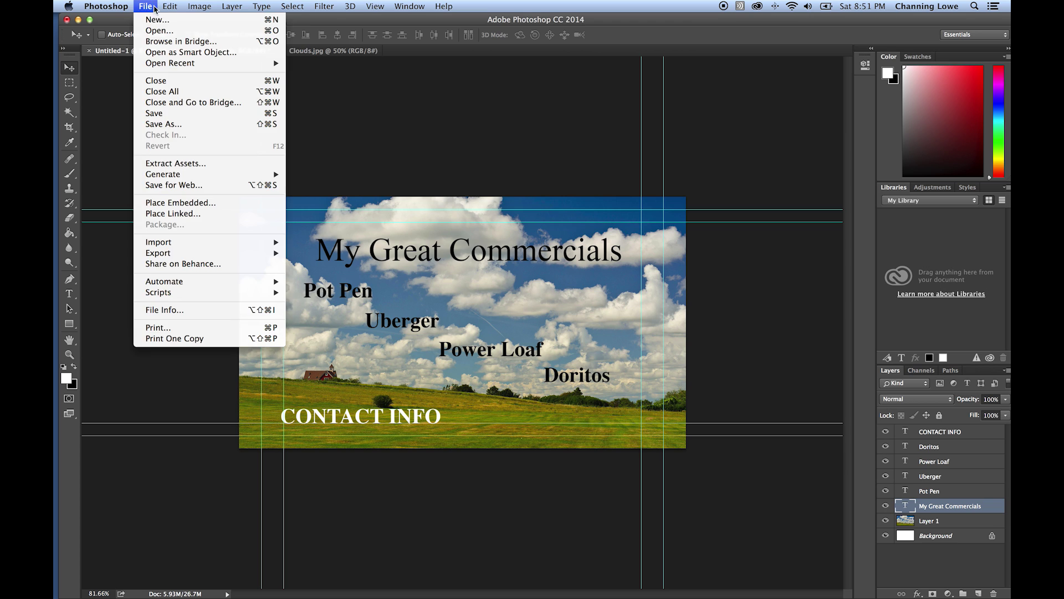
left_click(166, 123)
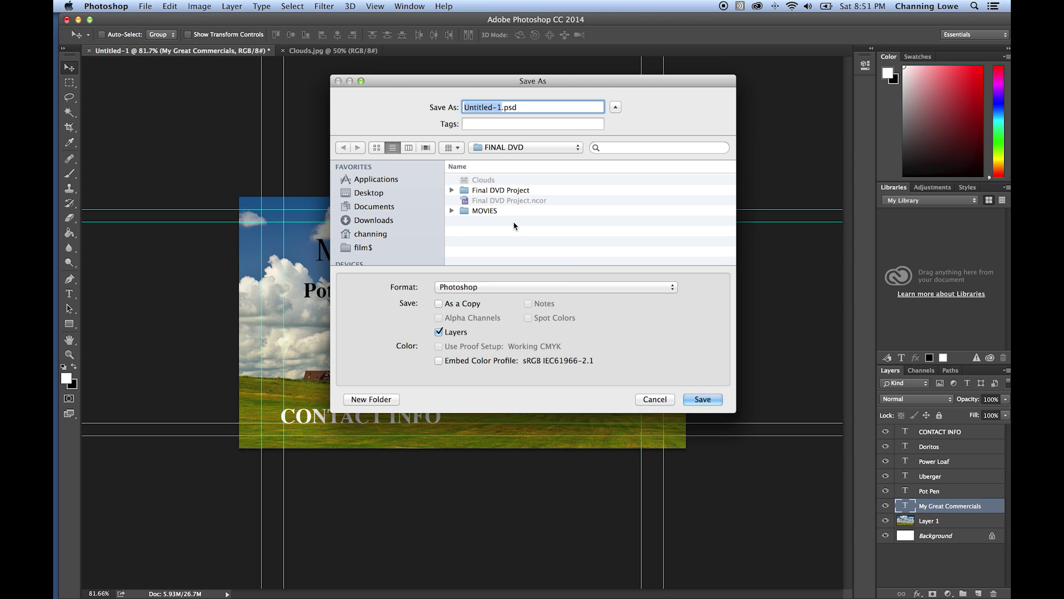
type("My Movie")
key("Return")
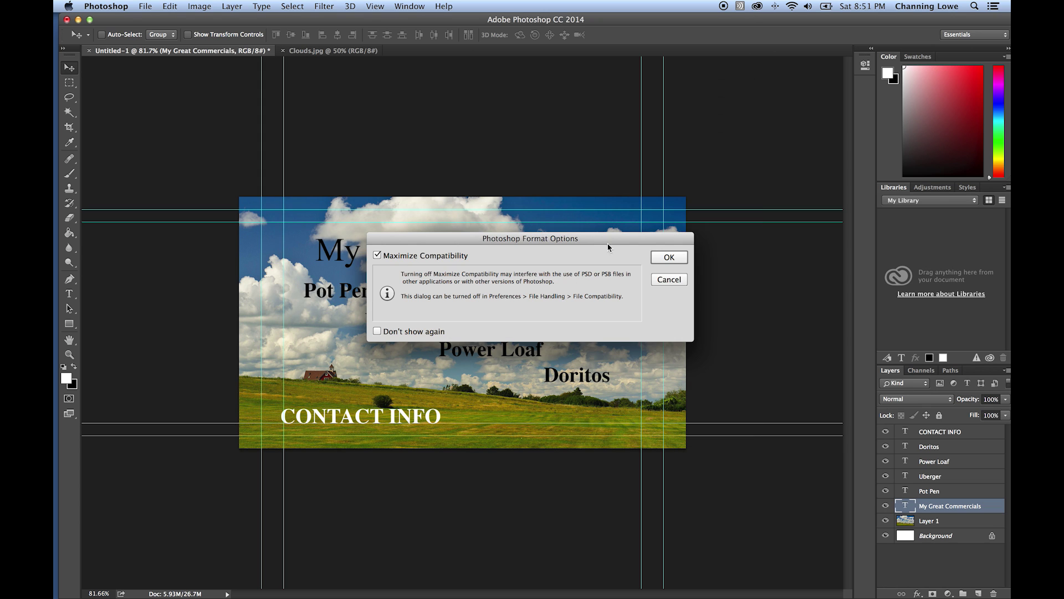
left_click(669, 258)
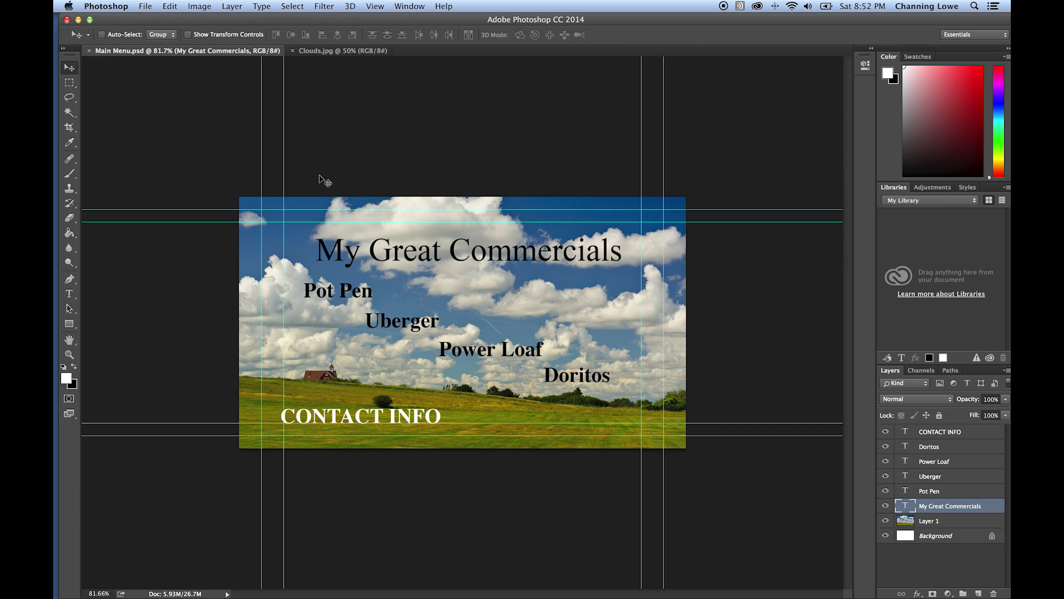
- Save As a copy named 'COntact Menu' in Photoshop format, accepting the format options
left_click(143, 7)
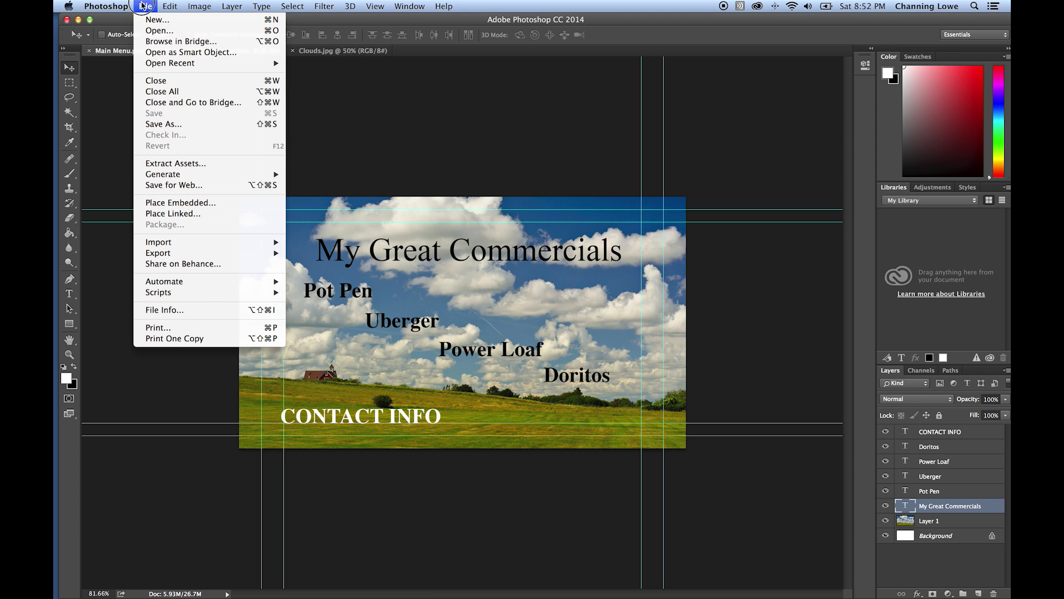
left_click(167, 124)
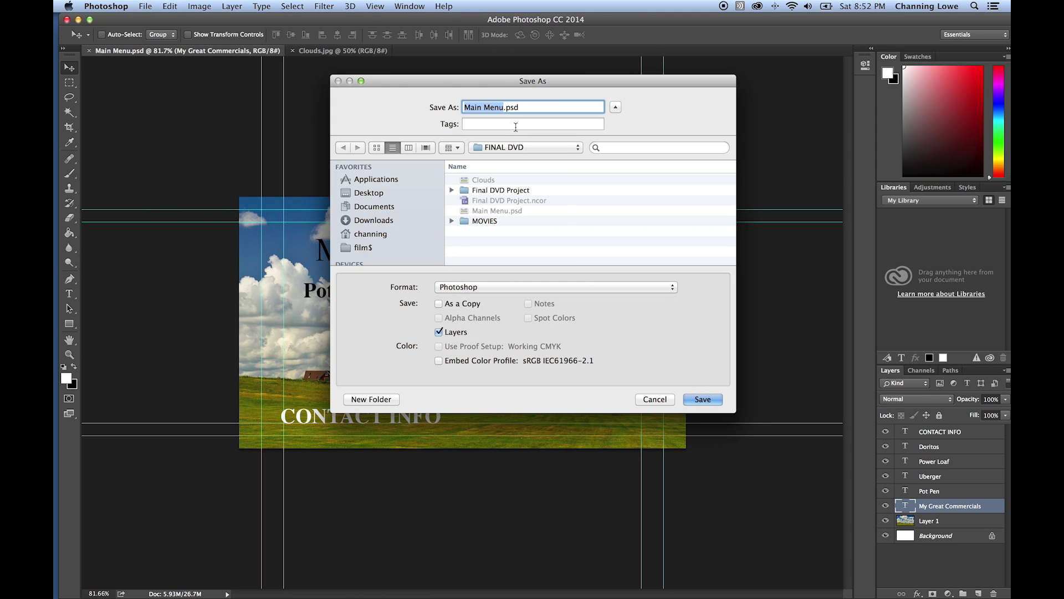
type("COntact ")
type("Menu")
key("Return")
left_click(678, 261)
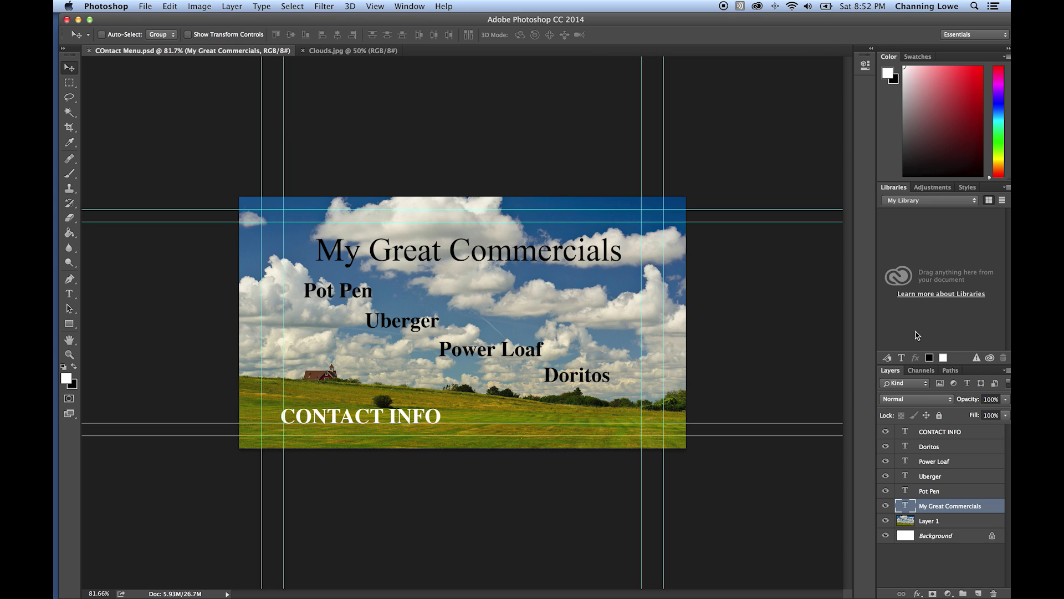
- Replace the My Great Commercials title text with 'Contact Information'
left_click(950, 433, "shift")
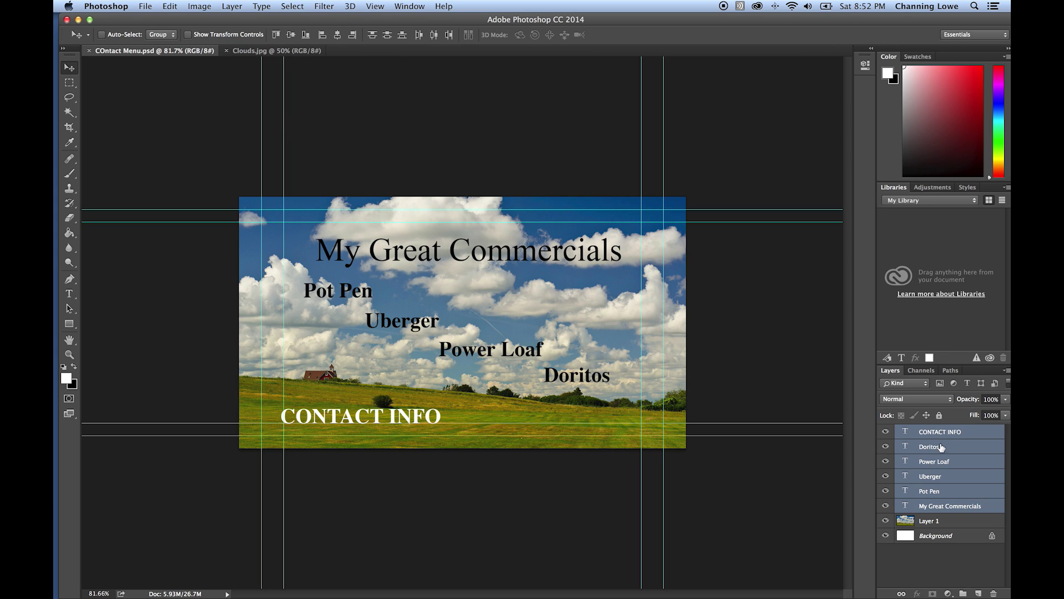
left_click(941, 477)
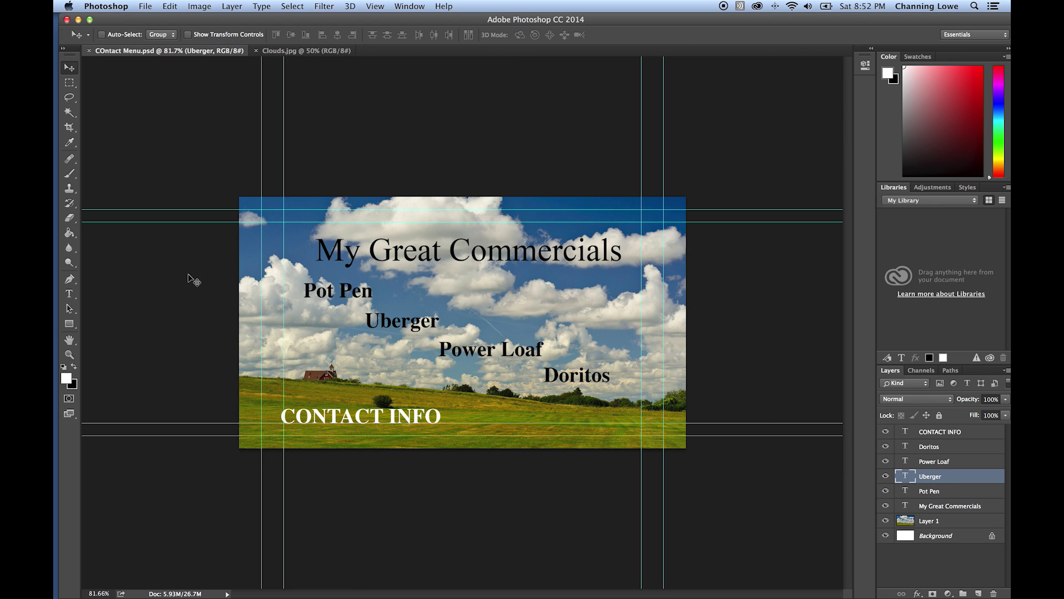
left_click(69, 294)
left_click(442, 259)
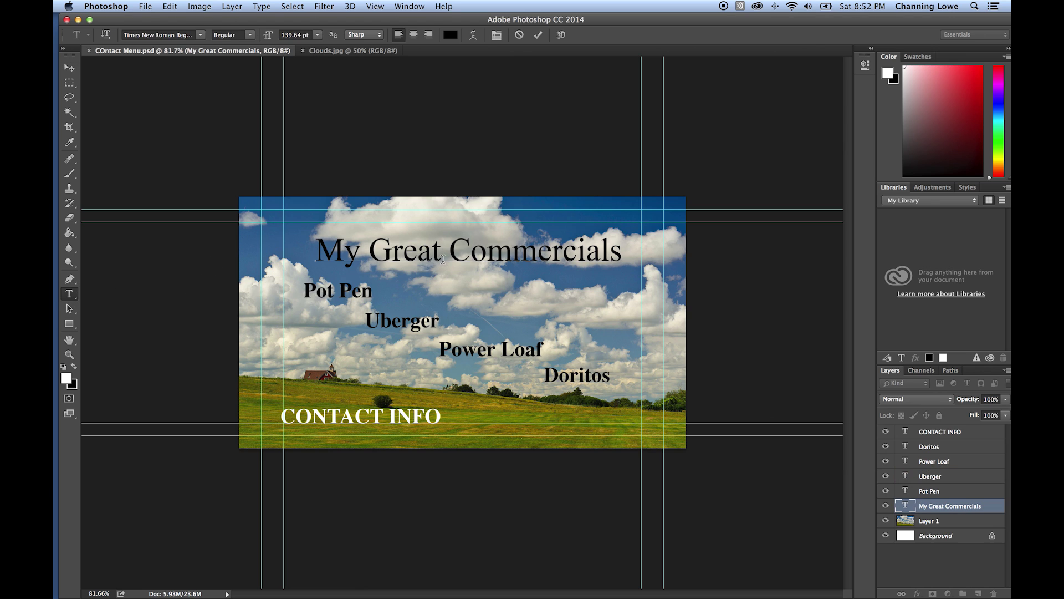
key("super+a")
type("Con")
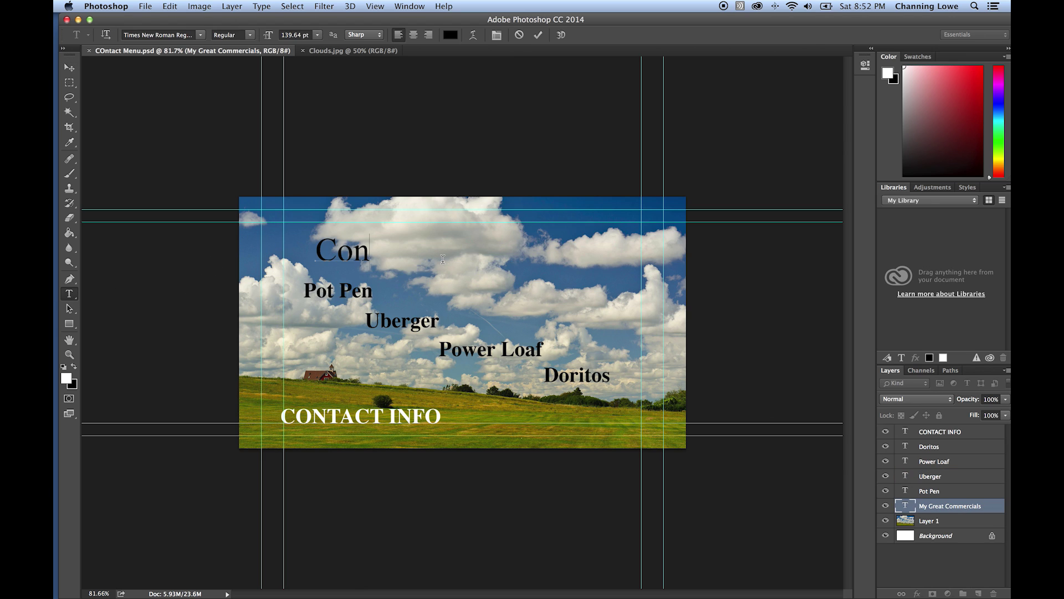
type("tact Information")
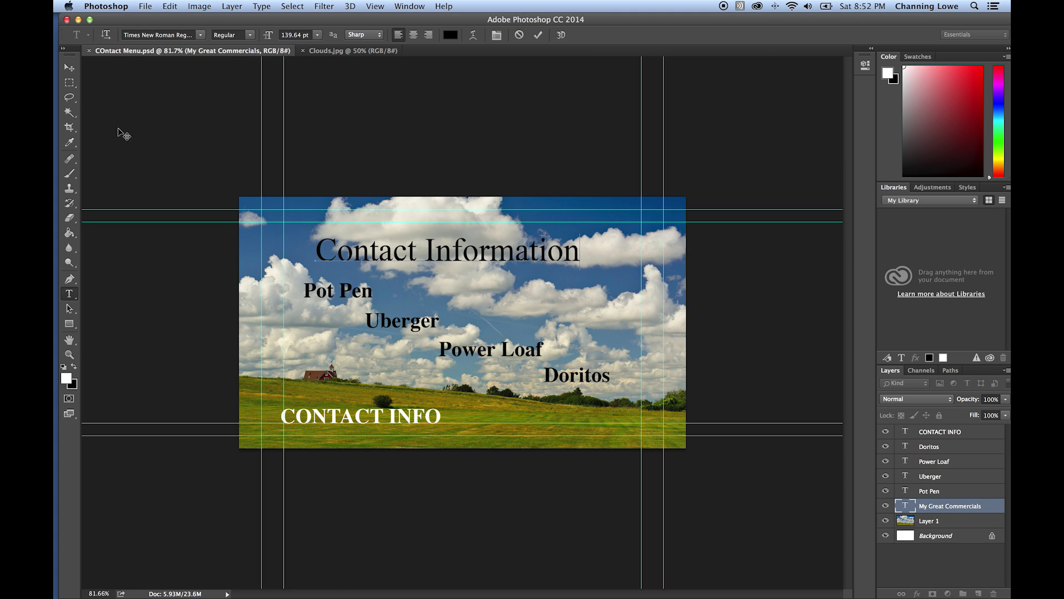
left_click(68, 67)
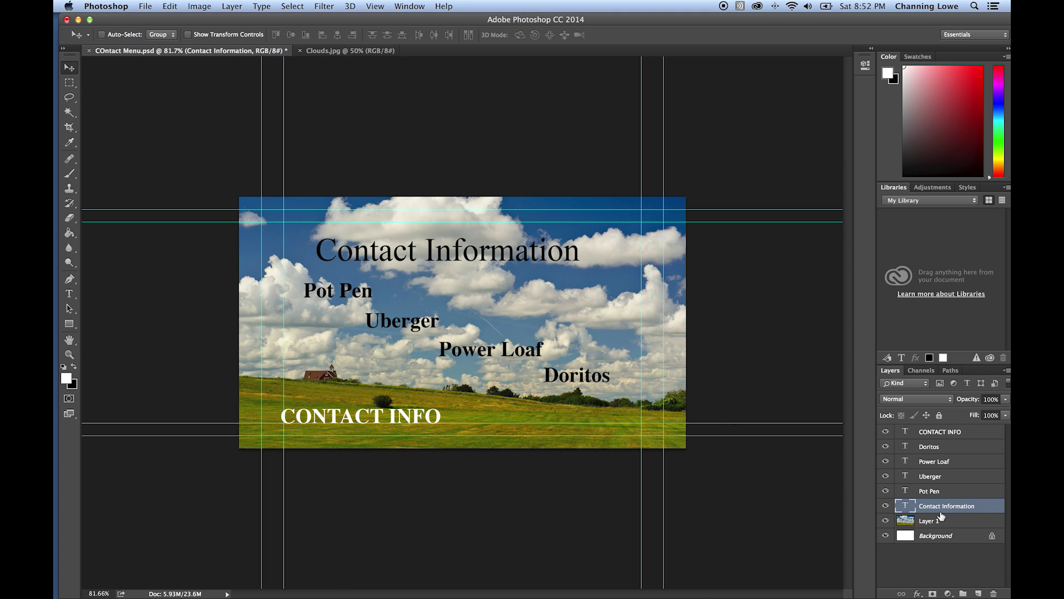
- Delete the five text layers from Pot Pen through CONTACT INFO
left_click(941, 491)
left_click(949, 433, "shift")
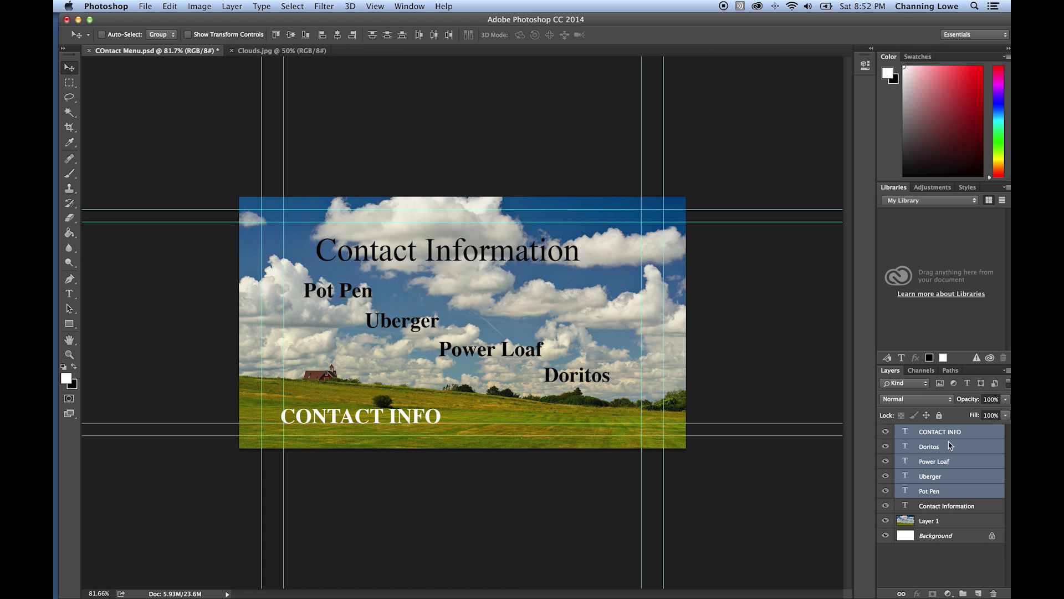
key("Delete")
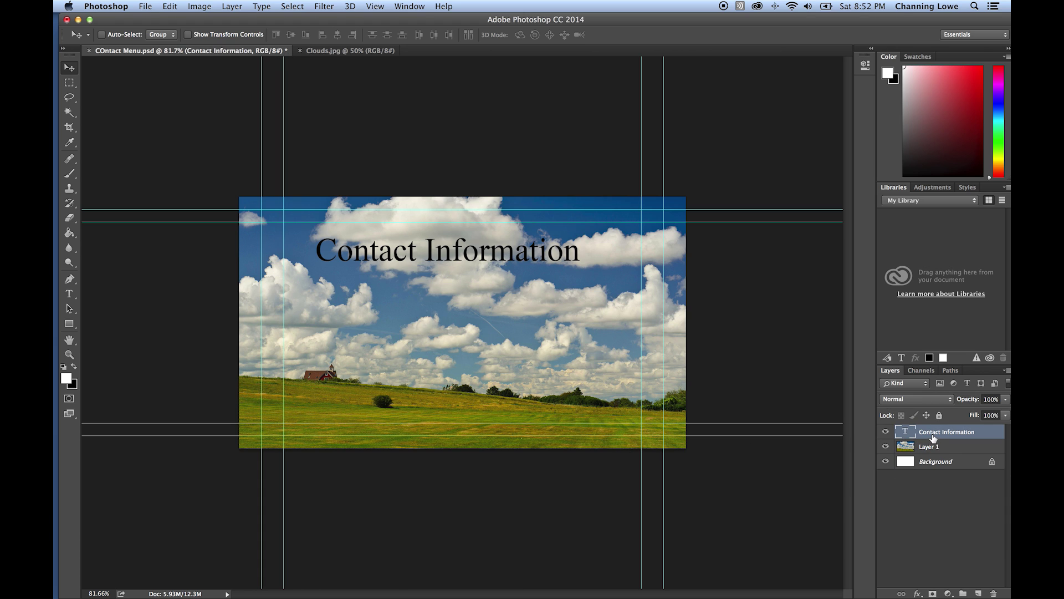
- Duplicate the Contact Information layer, move the copy lower, and select its text
right_click(935, 438)
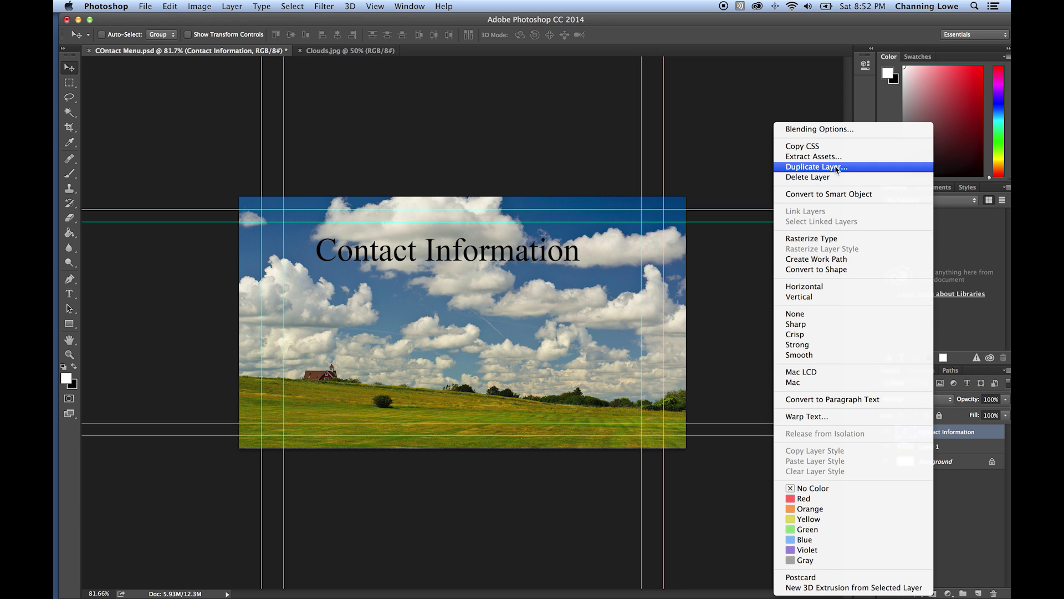
left_click(826, 166)
key("Return")
left_click_drag(440, 272, 439, 324)
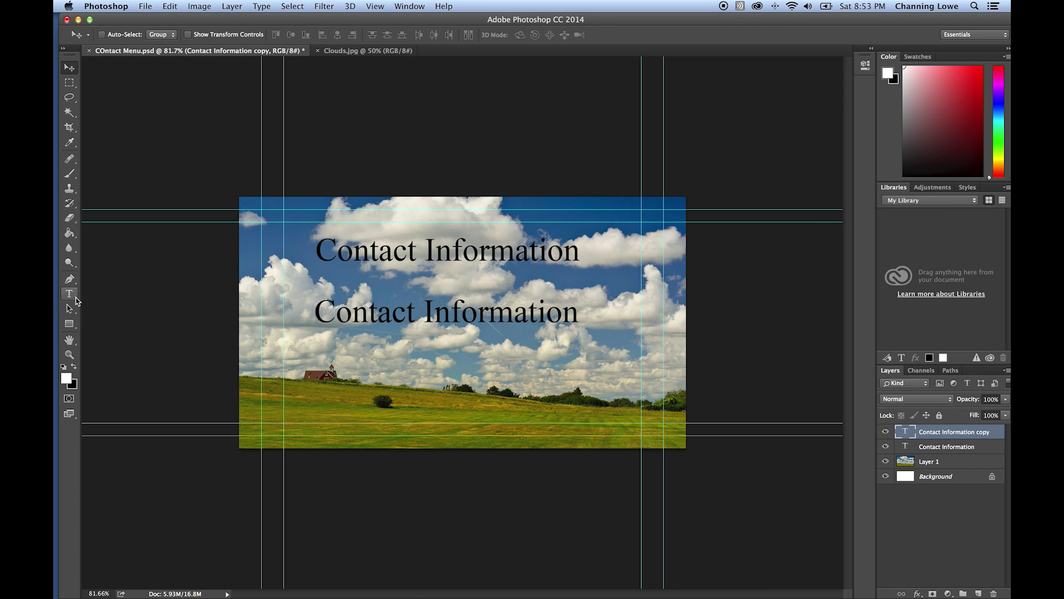
left_click(69, 293)
left_click(350, 319)
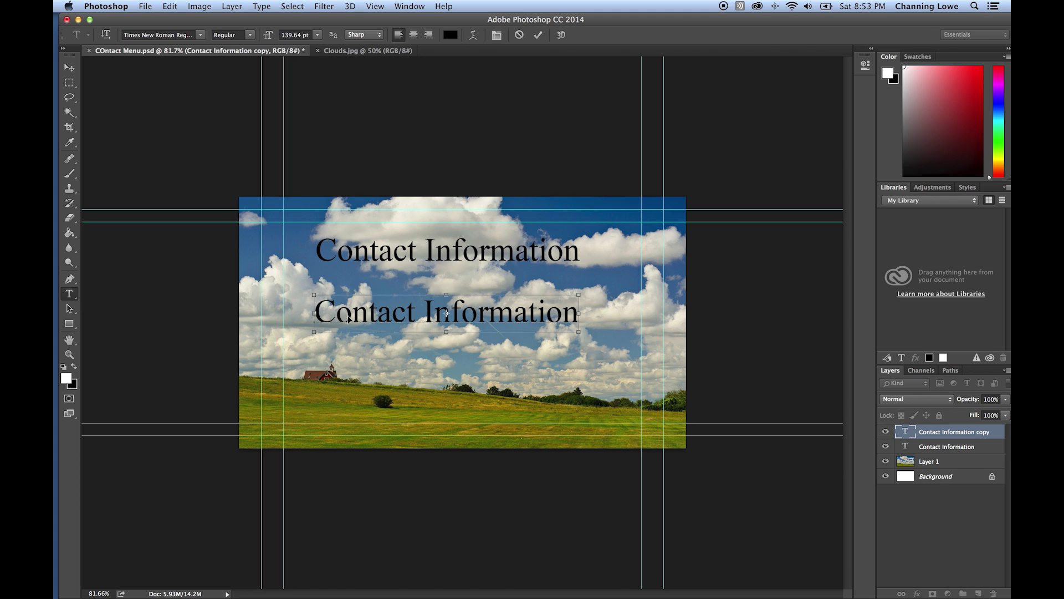
key("super+a")
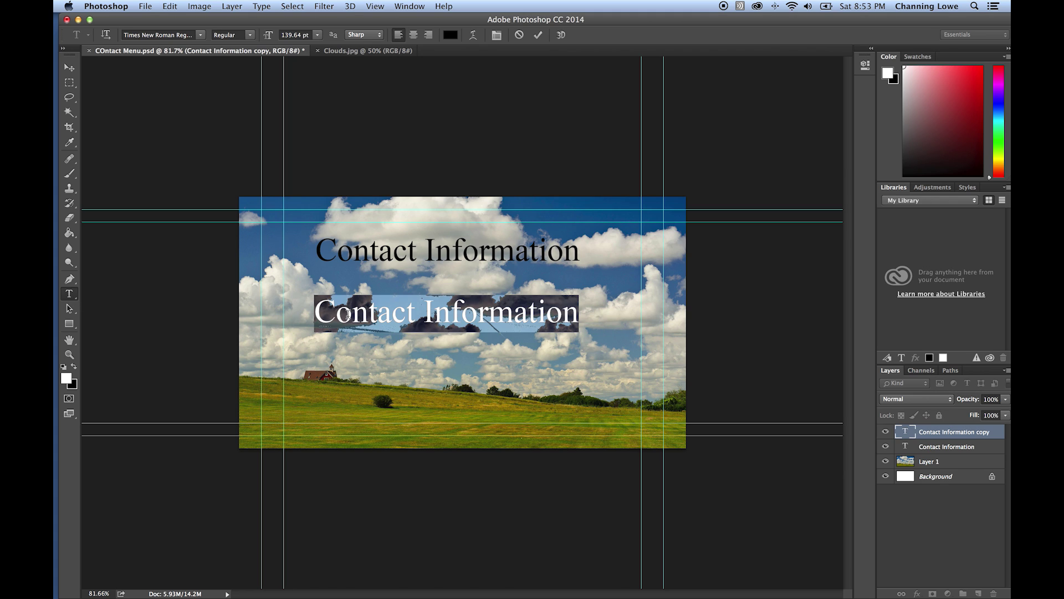
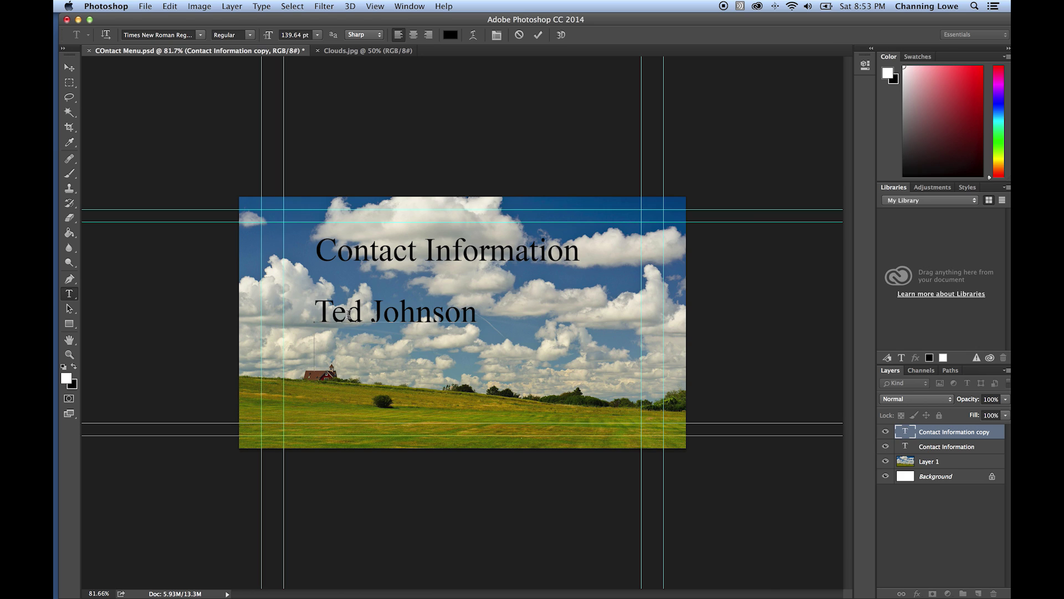
- Retype the copy as three lines: a contact name, phone number and e-mail address
key("Return")
type("(810")
key("BackSpace")
key("BackSpace")
type("01_)")
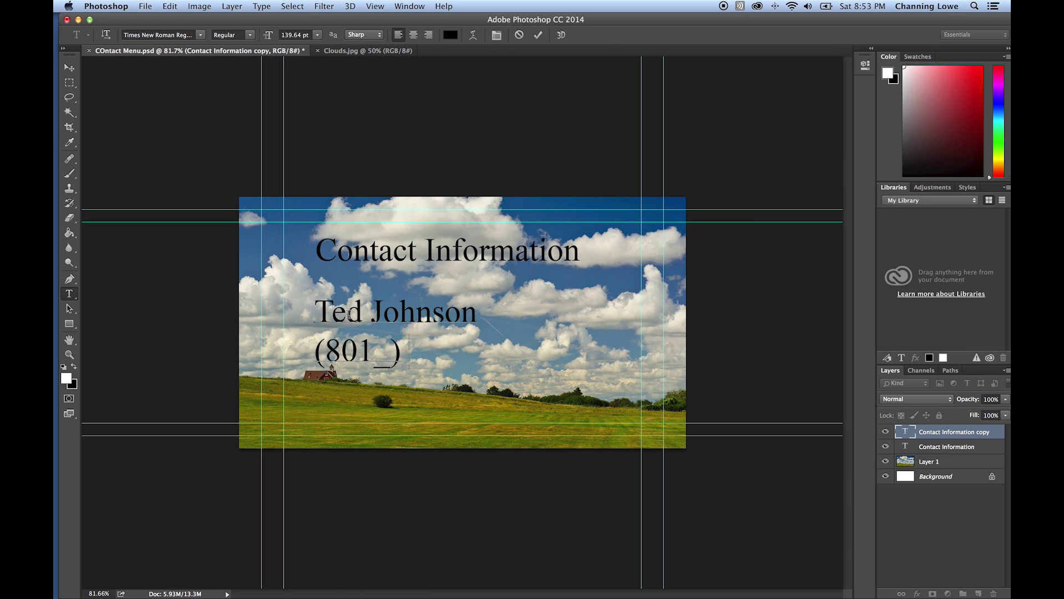
type(") 555-")
type("36326")
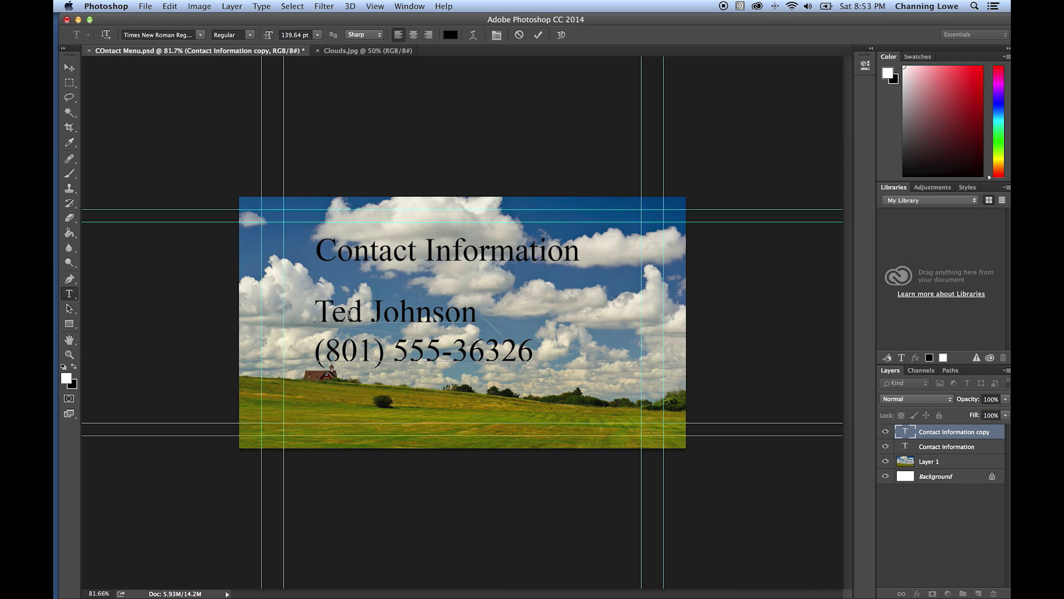
key("BackSpace")
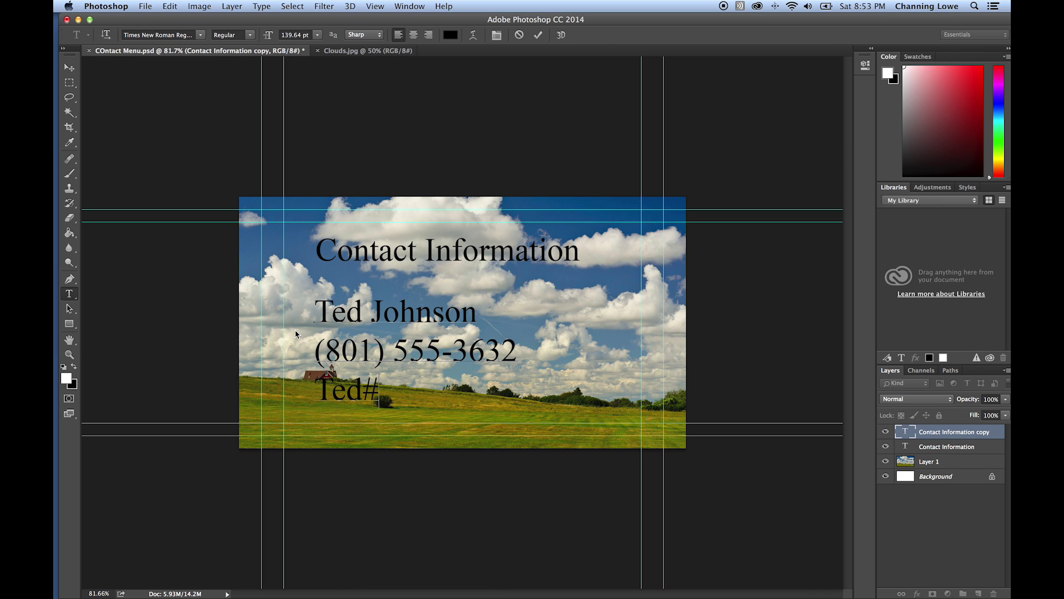
key("XF86AudioRaiseVolume")
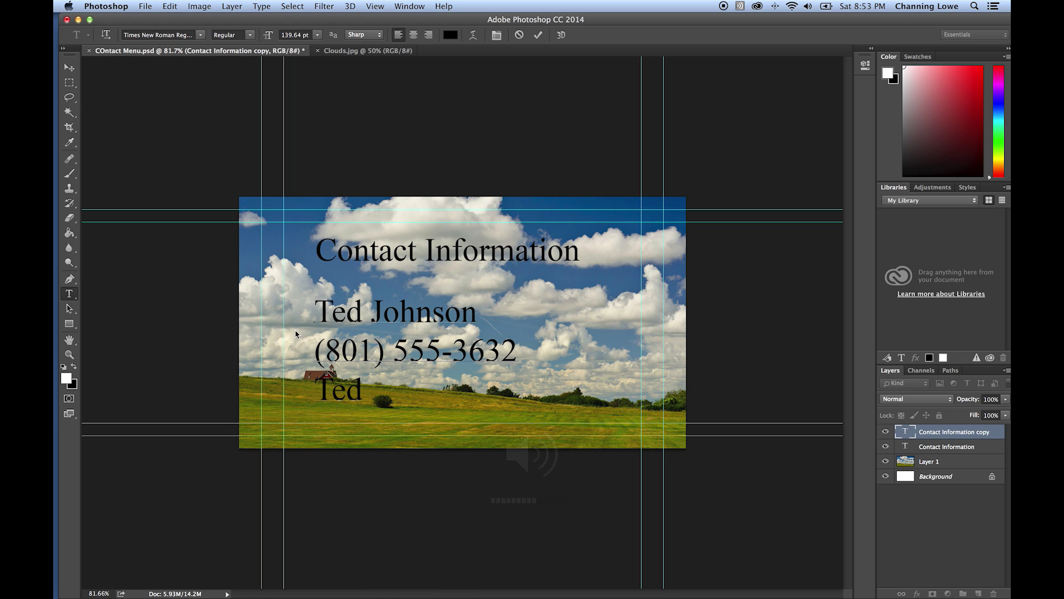
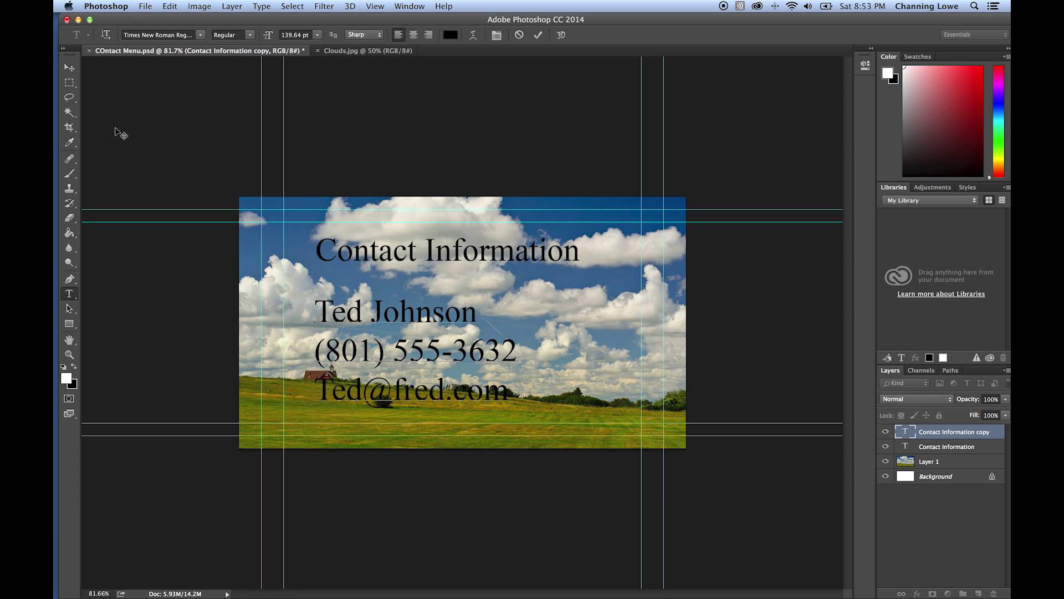
left_click(67, 67)
- Scale the contact block down to about 81% beneath the heading
key("super+t")
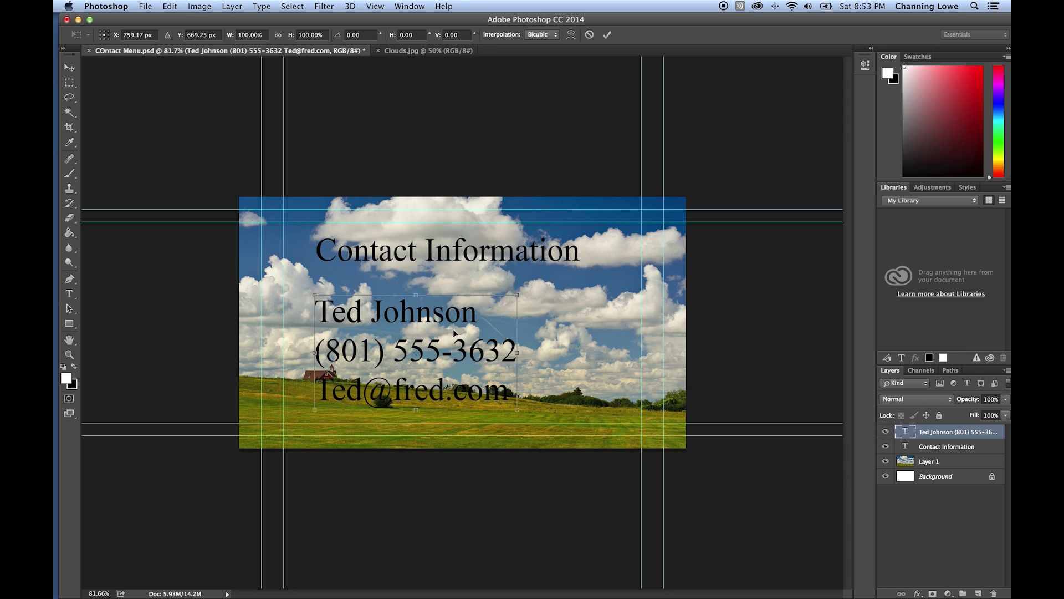
left_click_drag(522, 403, 527, 355)
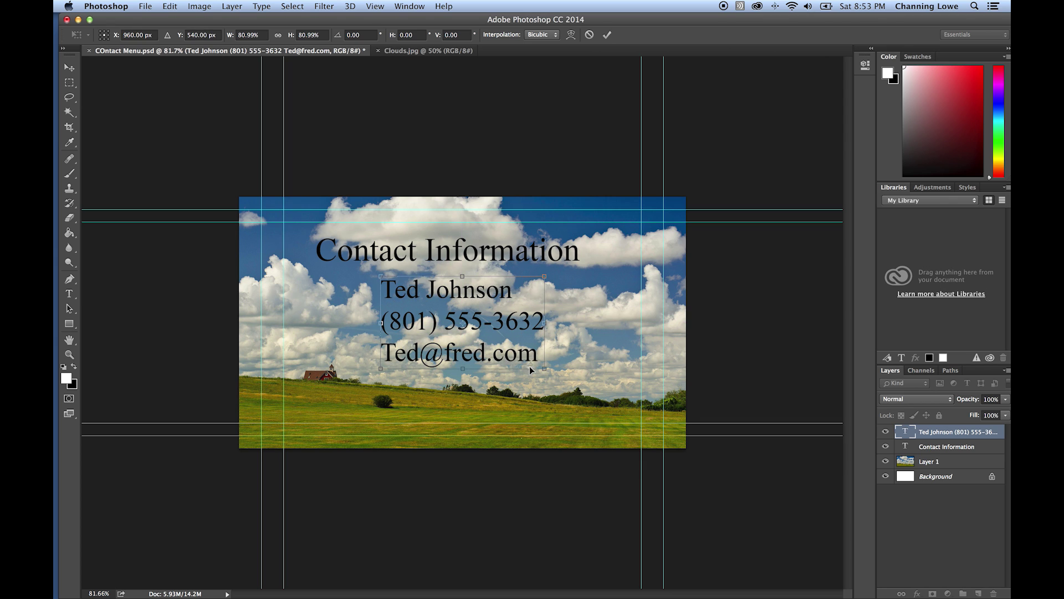
key("Return")
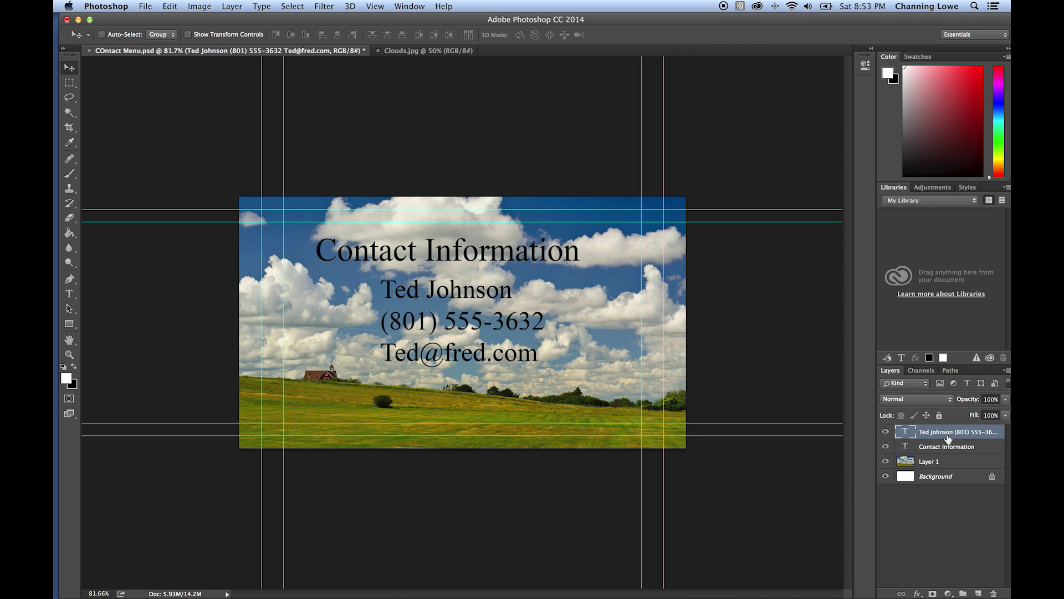
- Duplicate the contact text layer and retype the copy as 'Back to Main Menu'
right_click(948, 438)
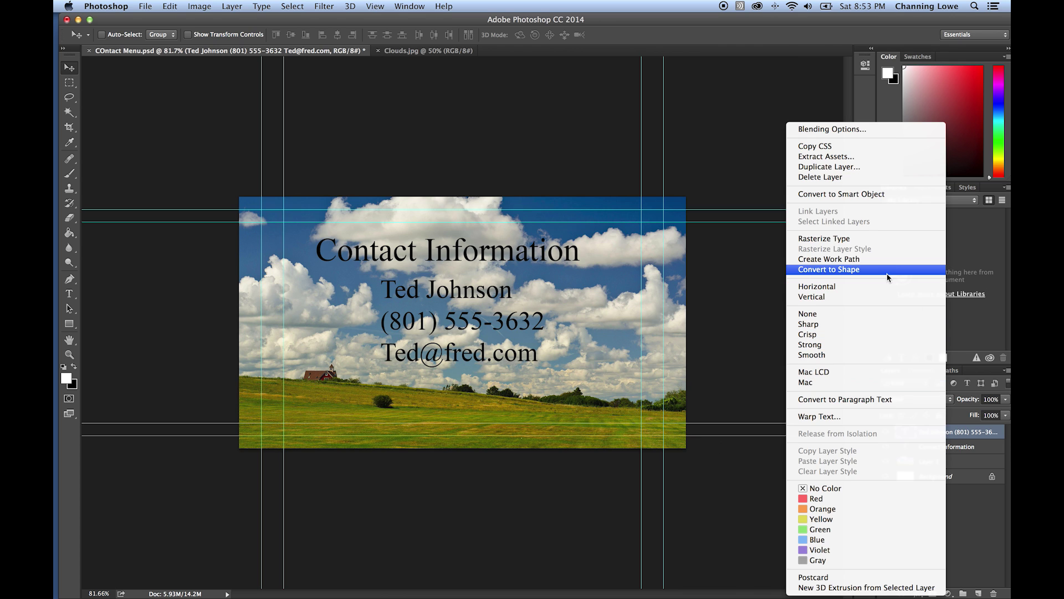
left_click(859, 168)
left_click(632, 259)
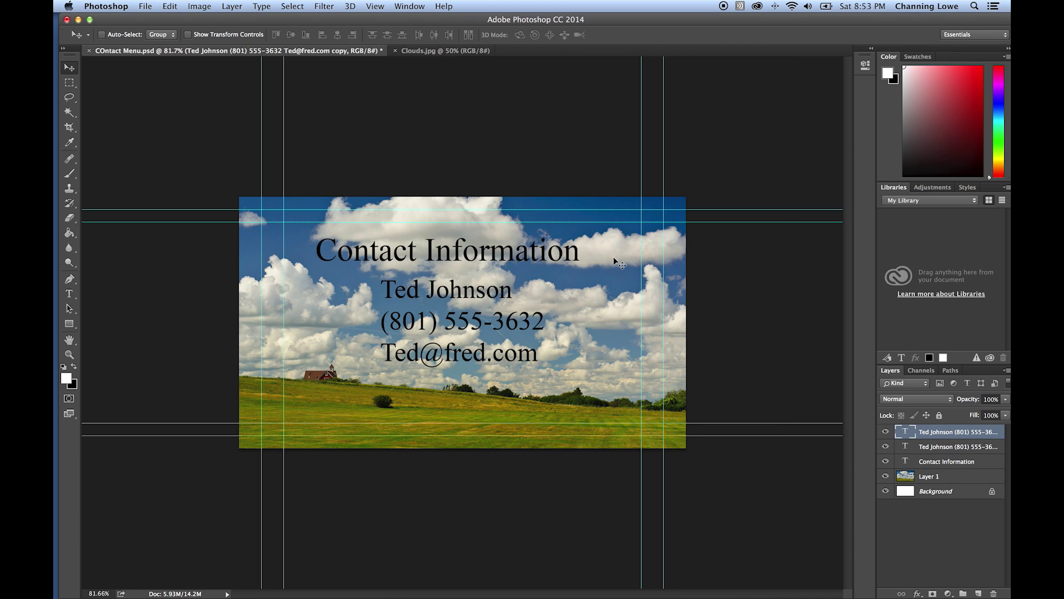
left_click_drag(515, 295, 583, 370)
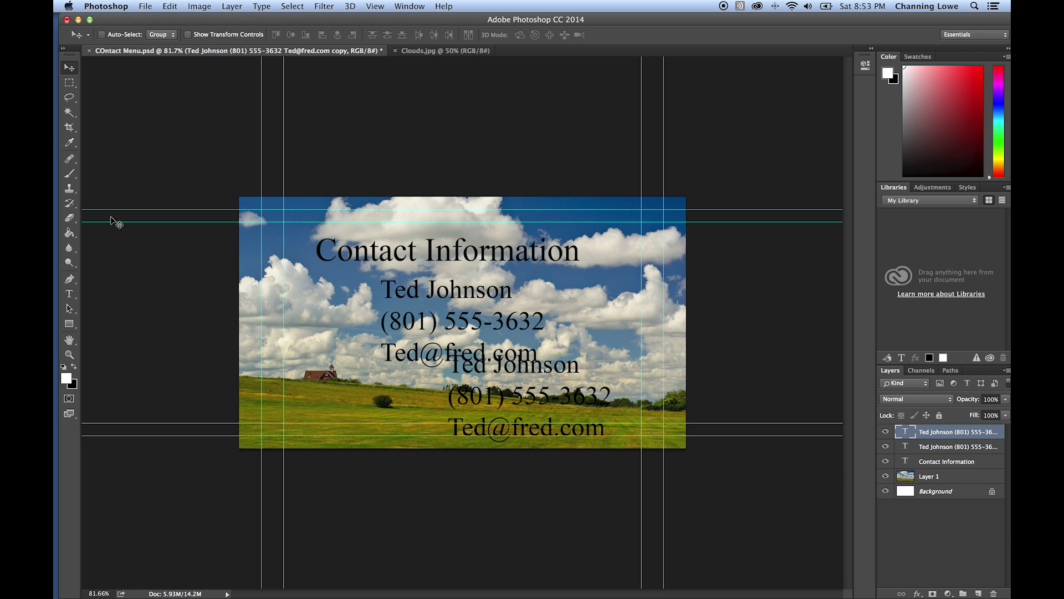
left_click(69, 294)
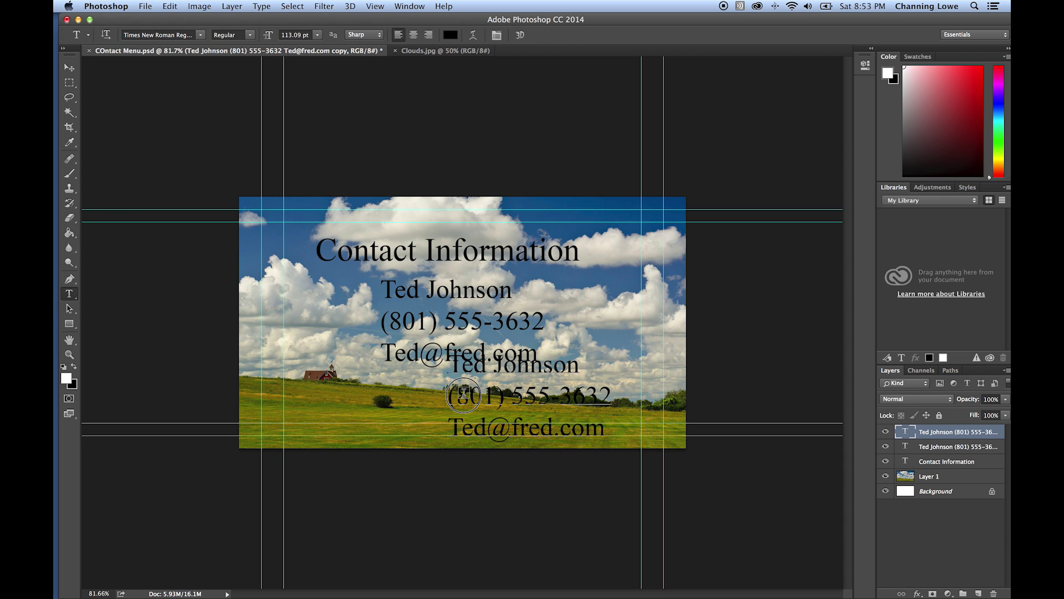
left_click(465, 399)
key("super+a")
type("Back")
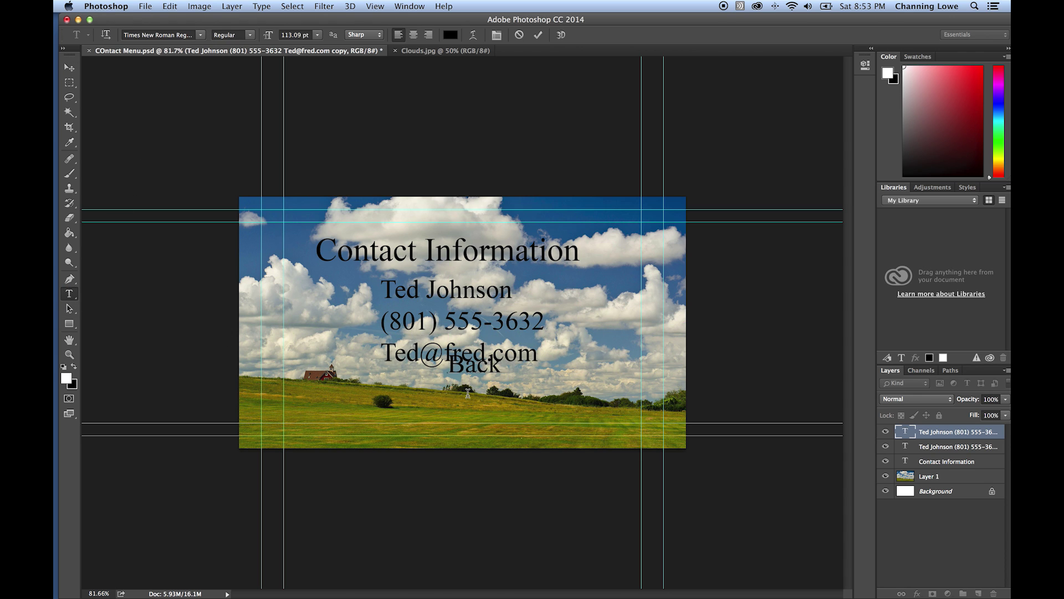
type(" to Main M")
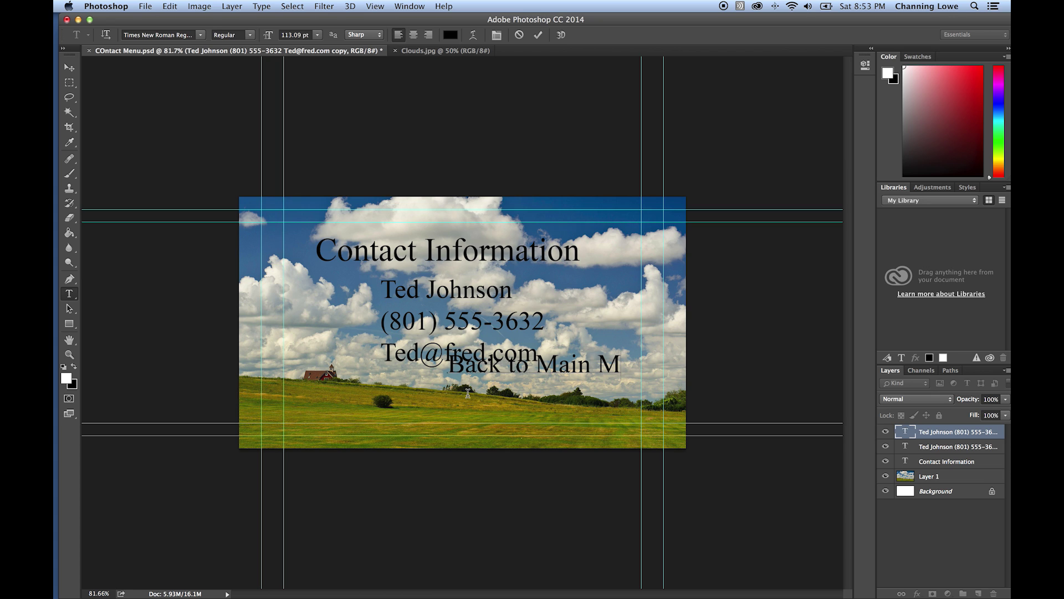
type("enu")
left_click(69, 67)
- Move 'Back to Main Menu' onto the grass, colour it white, and save the document
left_click_drag(524, 375, 361, 420)
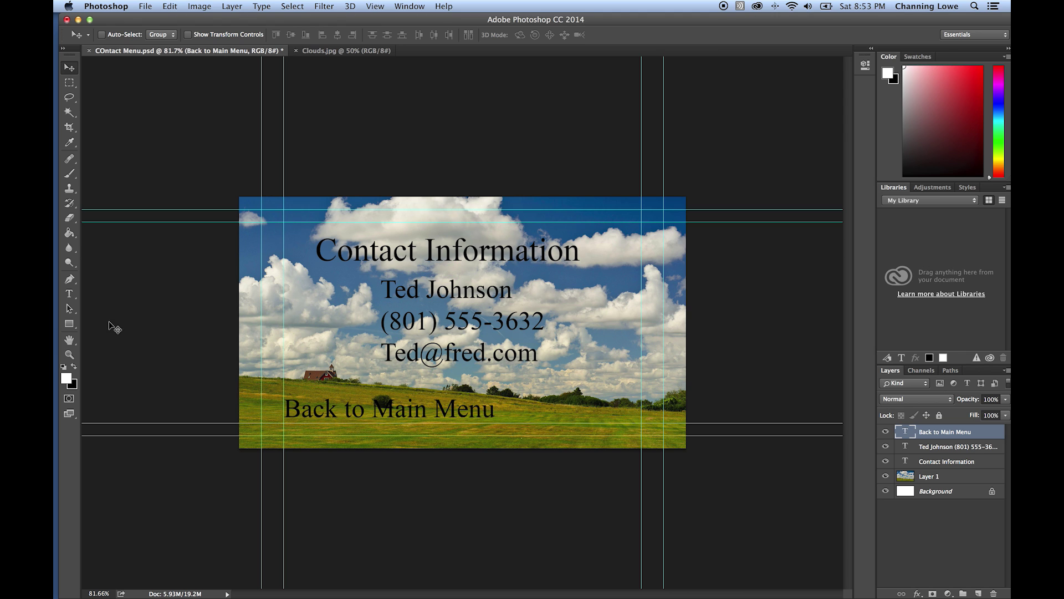
left_click(69, 293)
triple_click(315, 416)
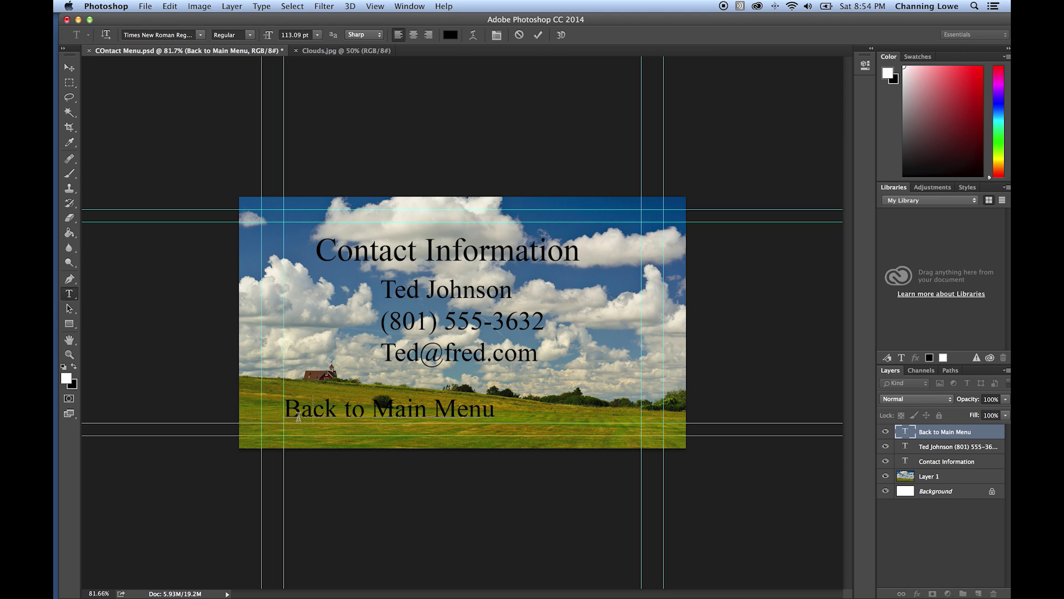
left_click(67, 377)
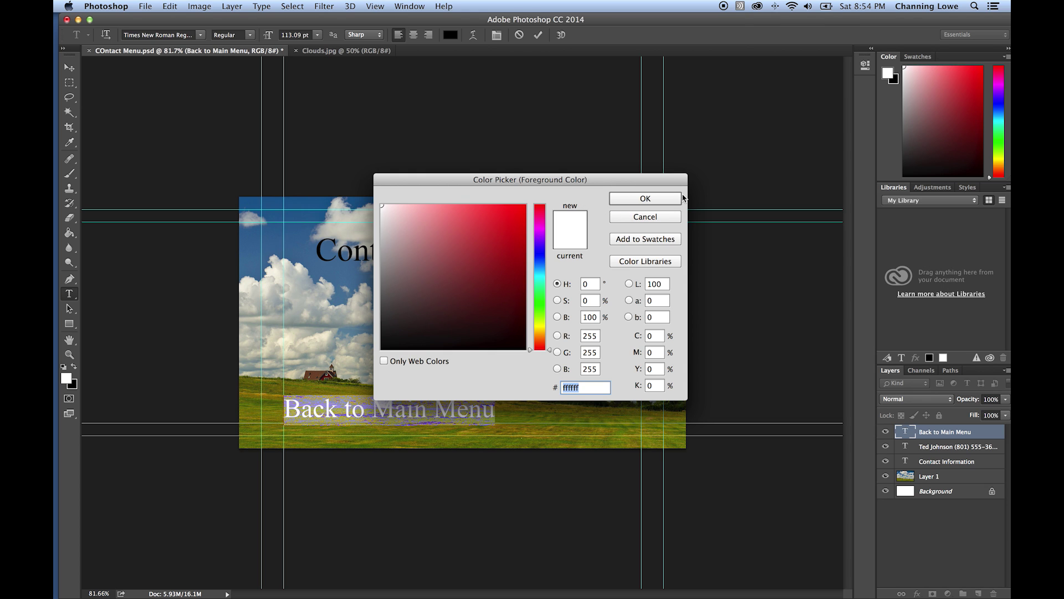
left_click(645, 199)
left_click(69, 67)
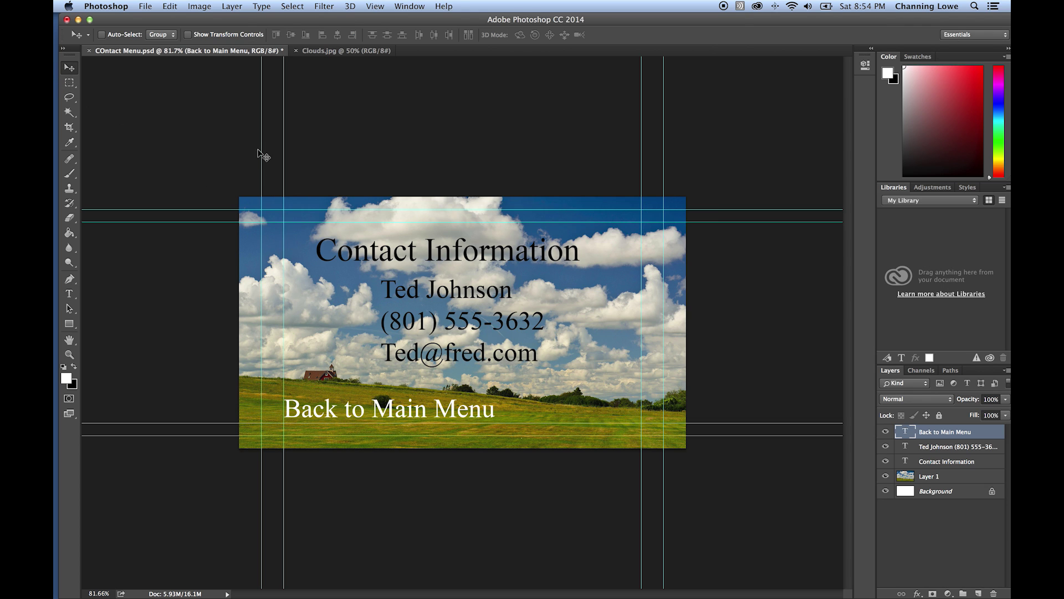
key("super+s")
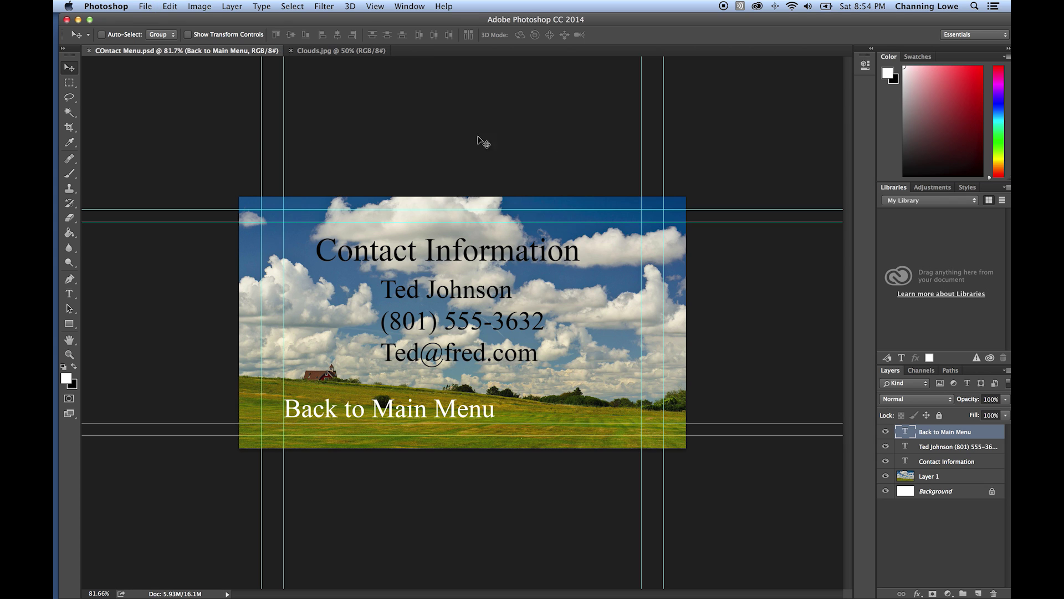
- Open Main Menu.psd from the FINAL DVD folder in Photoshop alongside the COntact Menu document
key("super+Tab")
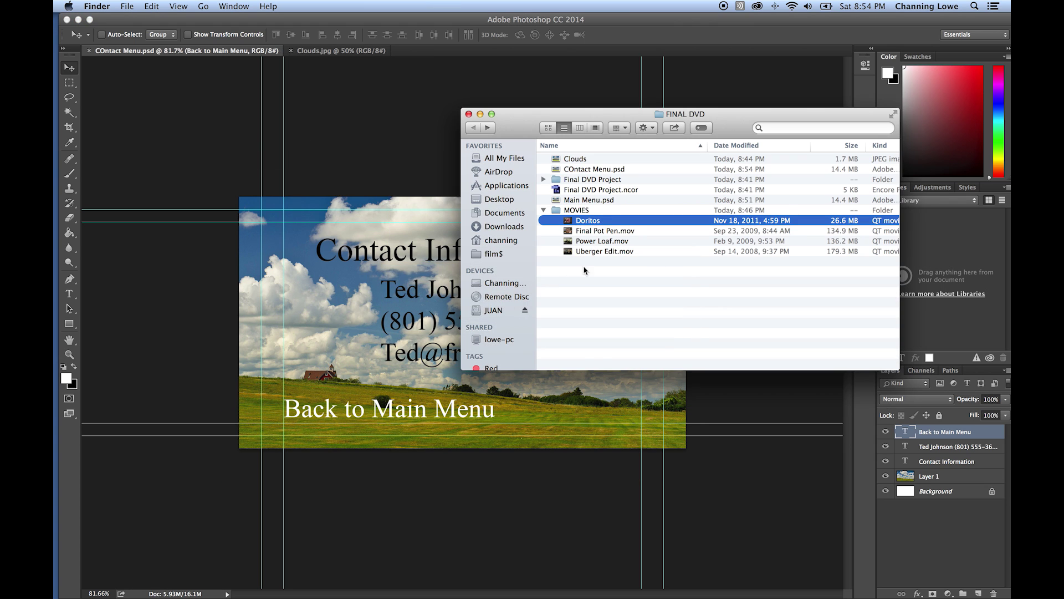
left_click(587, 267)
left_click(543, 210)
double_click(571, 201)
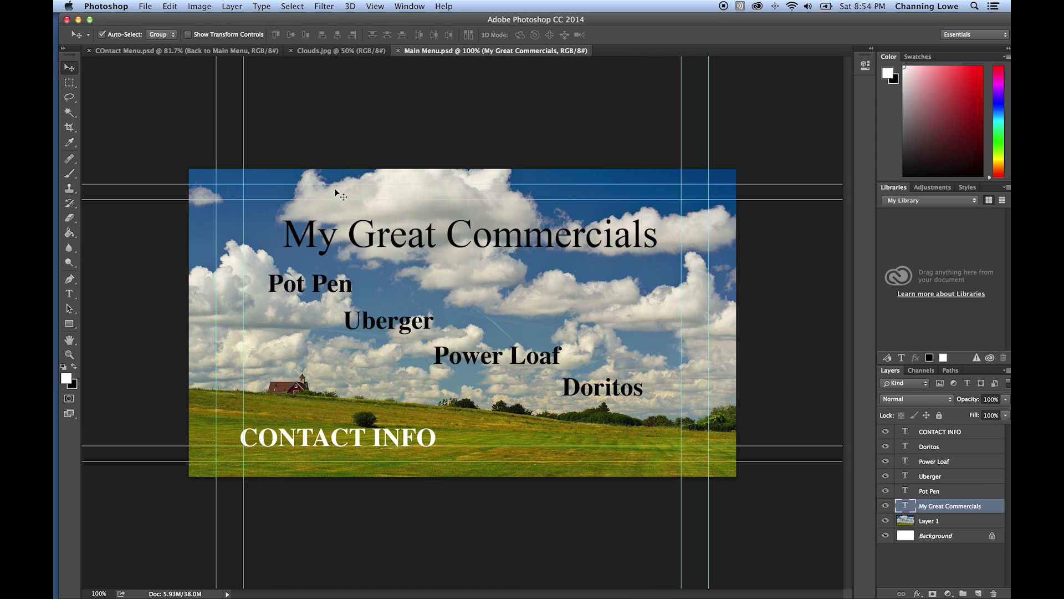
left_click(206, 51)
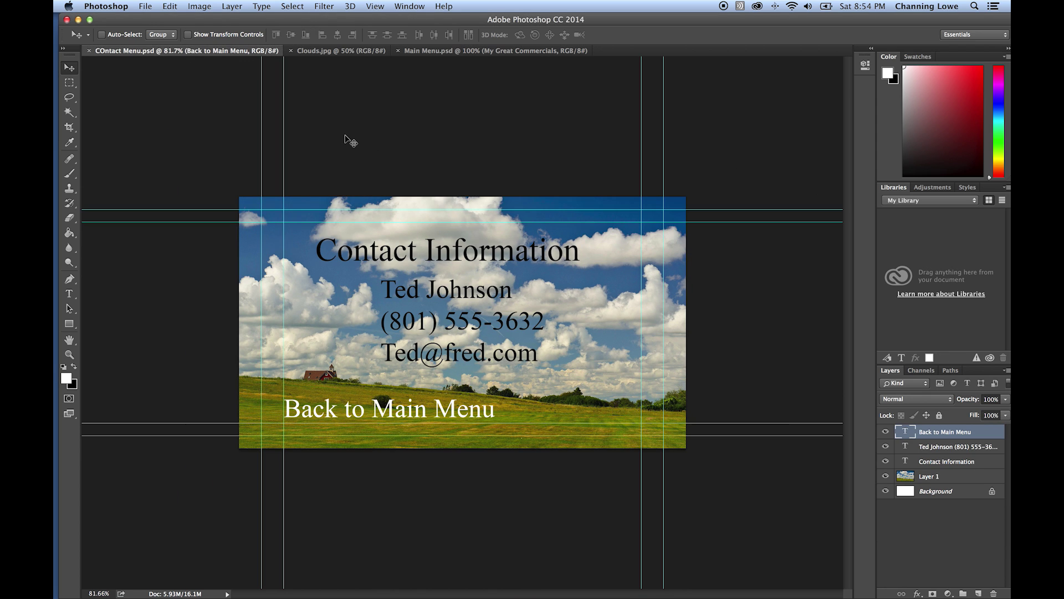
left_click(488, 51)
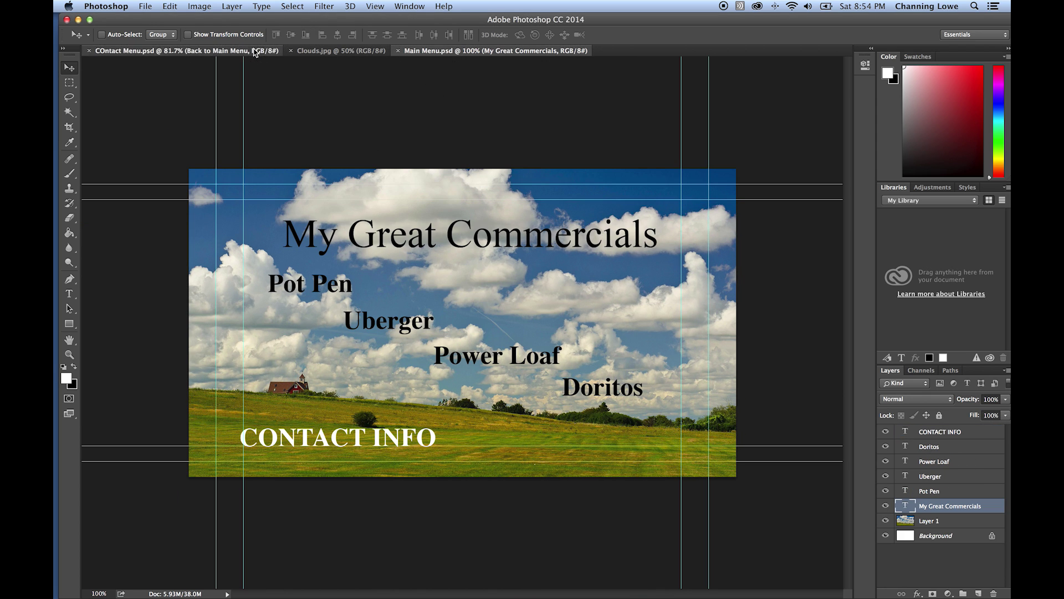
left_click(271, 51)
- Hide Photoshop, check the FINAL DVD folder's MOVIES contents, and return to Encore
key("super+q")
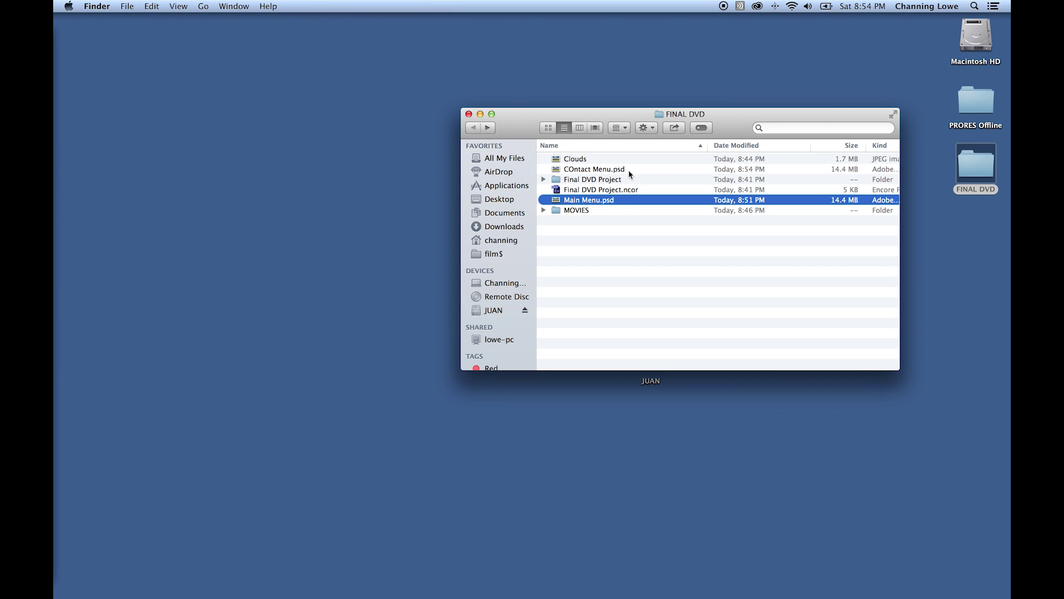
left_click(544, 211)
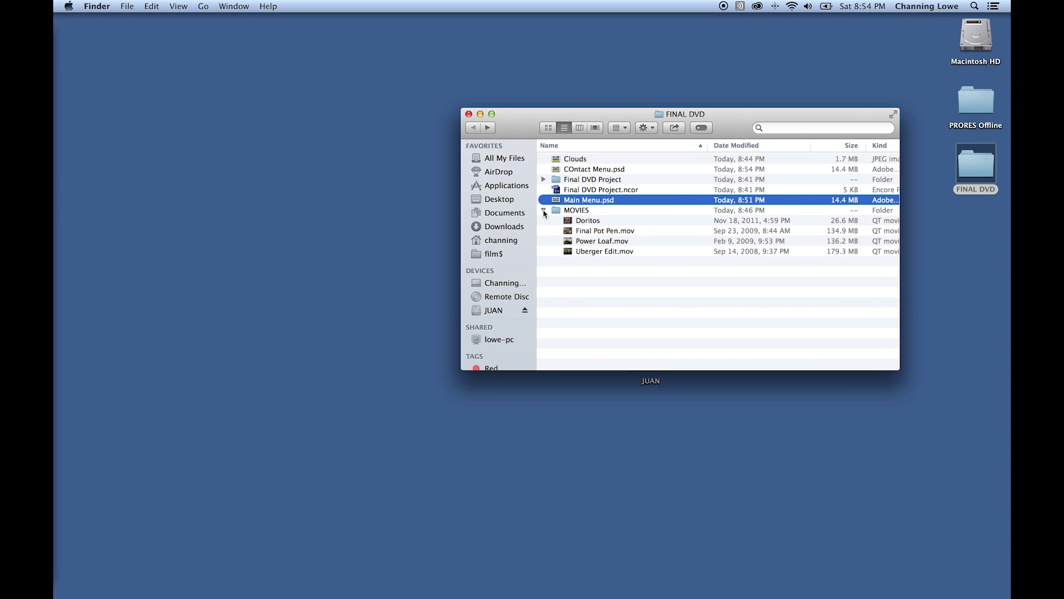
left_click(544, 211)
key("super+Tab")
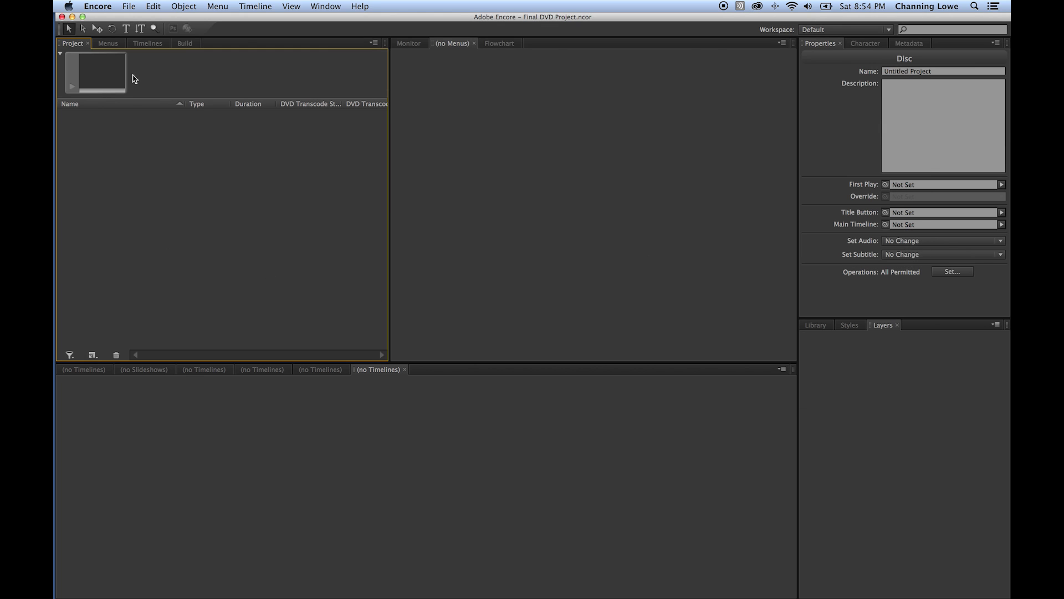
- Import Main Menu.psd from the FINAL DVD folder into the project using Import As Menu
right_click(117, 134)
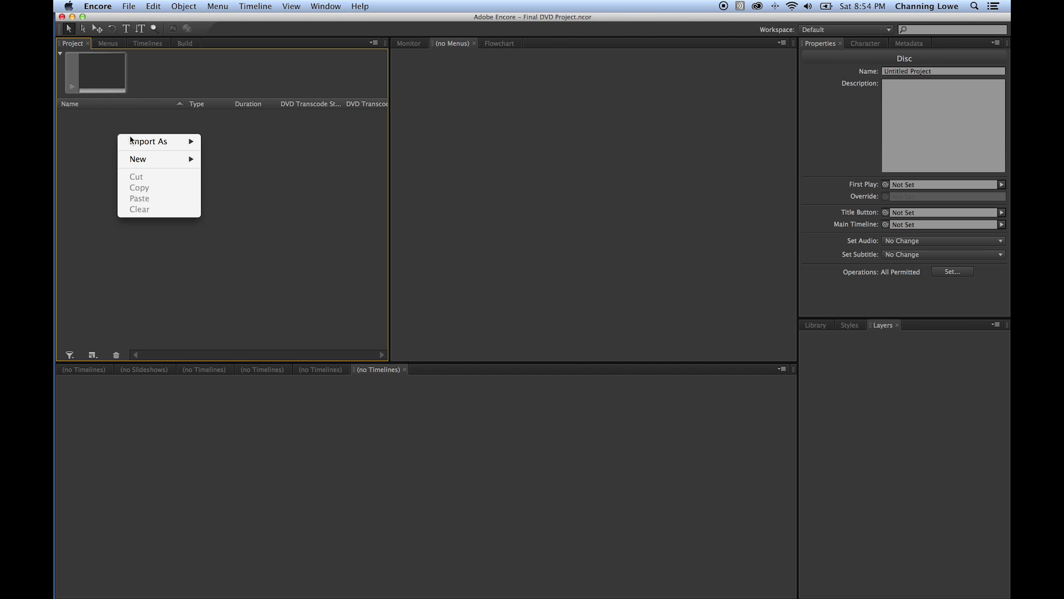
mouse_move(141, 144)
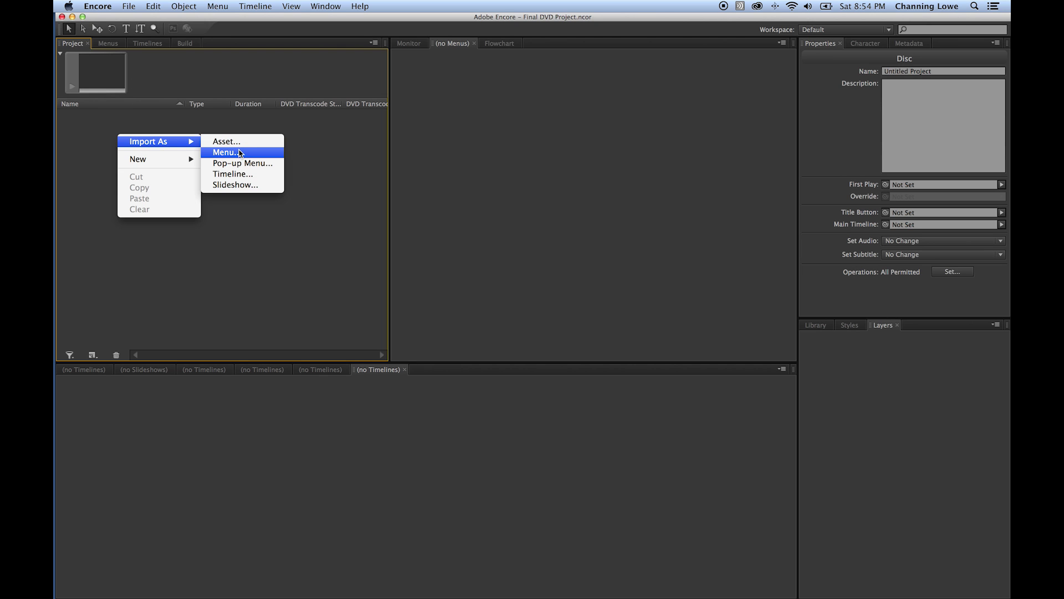
left_click(240, 152)
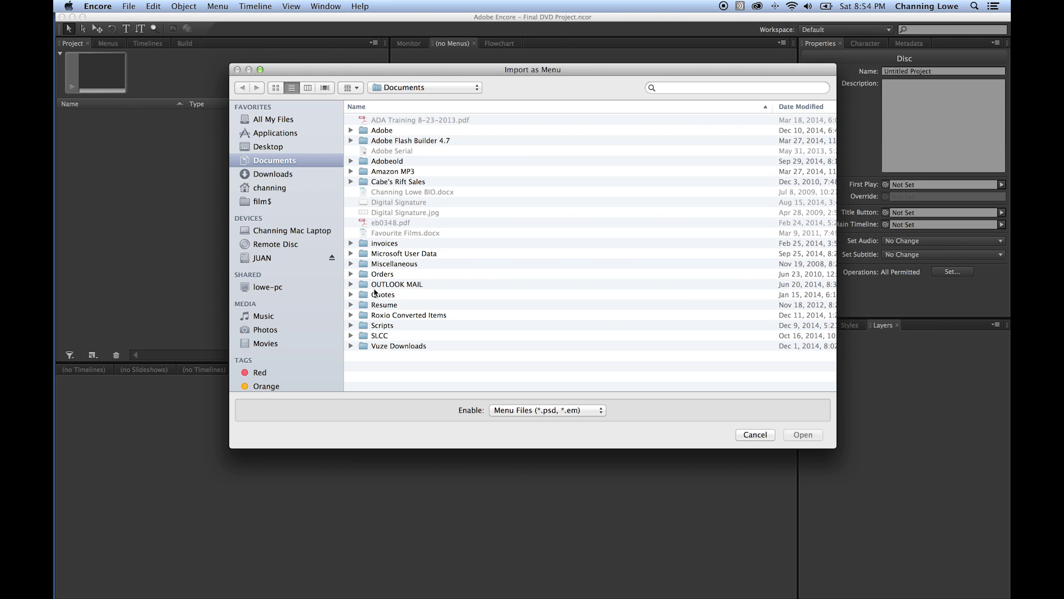
left_click(428, 88)
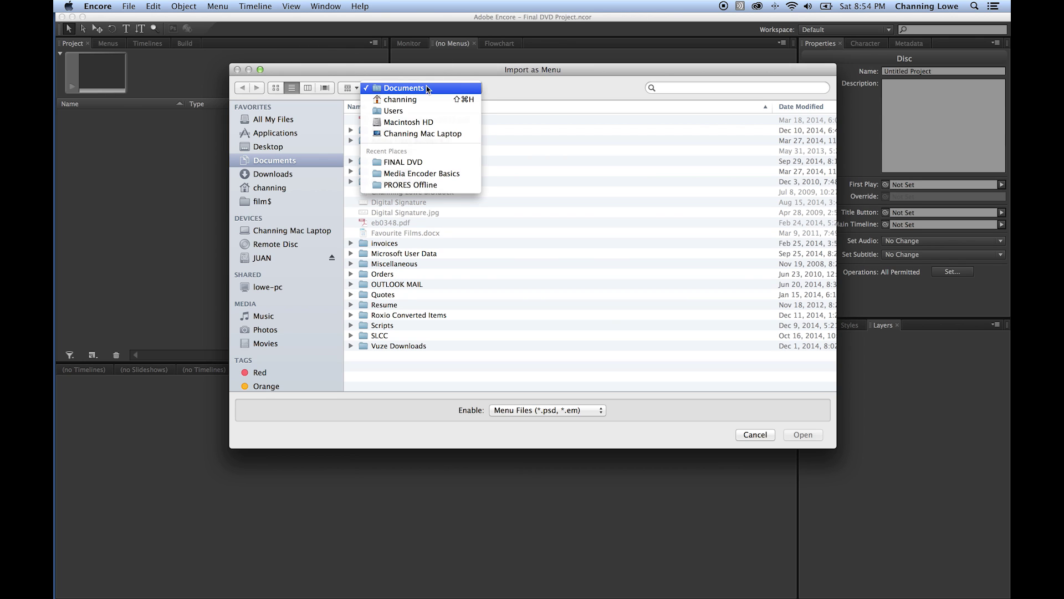
left_click(404, 162)
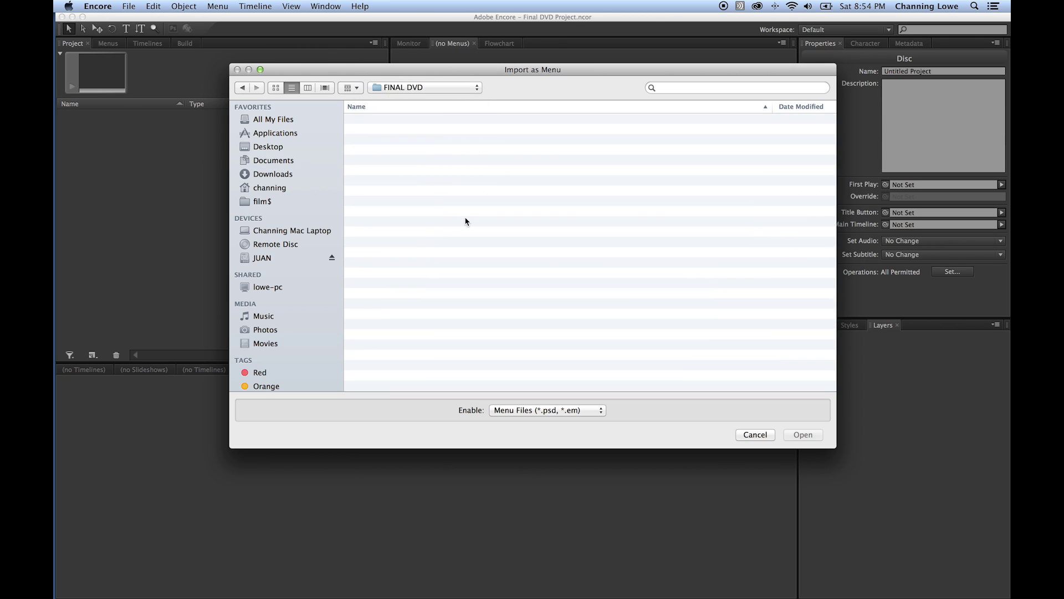
left_click(405, 160)
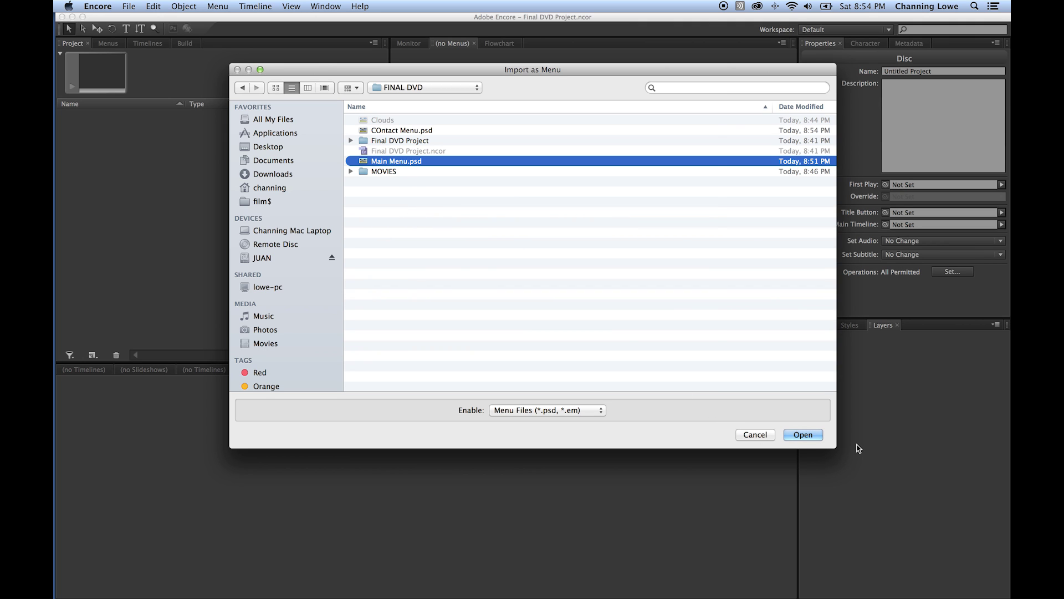
left_click(803, 435)
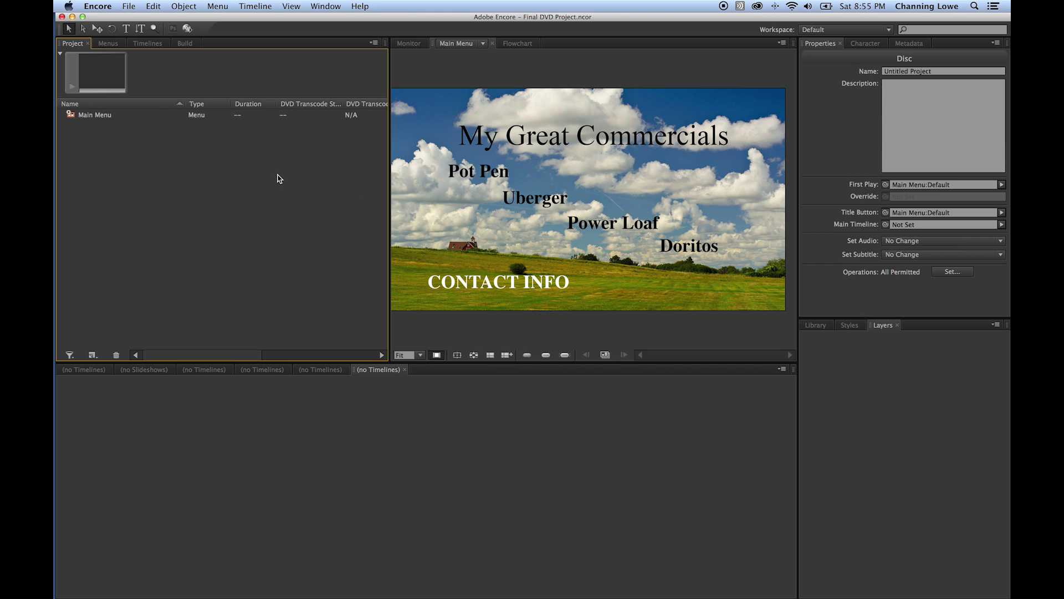
- Import COntact Menu.psd from FINAL DVD as a menu through Import As Menu
right_click(102, 150)
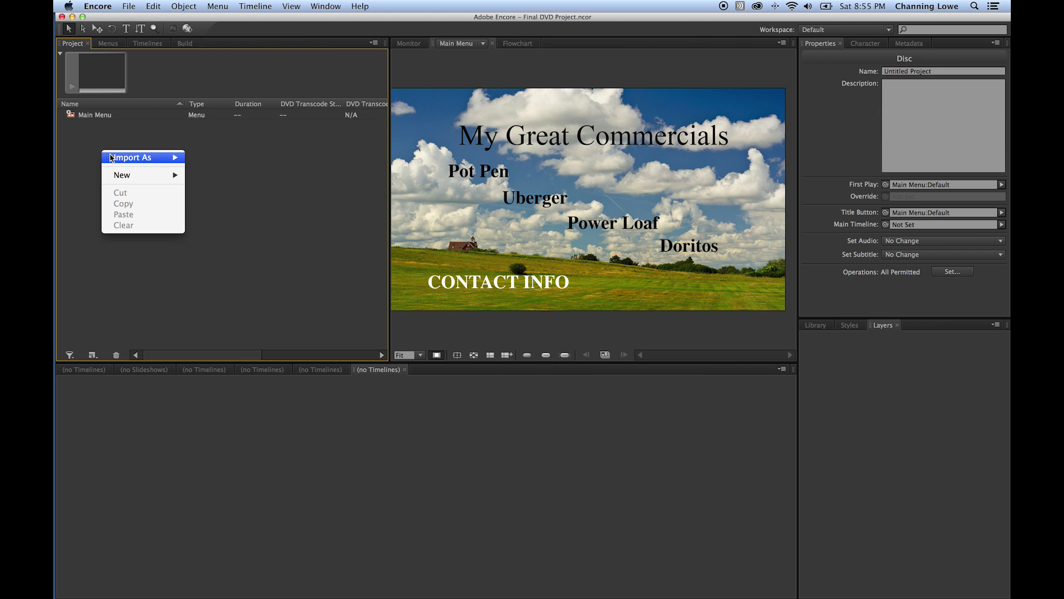
mouse_move(153, 159)
left_click(204, 169)
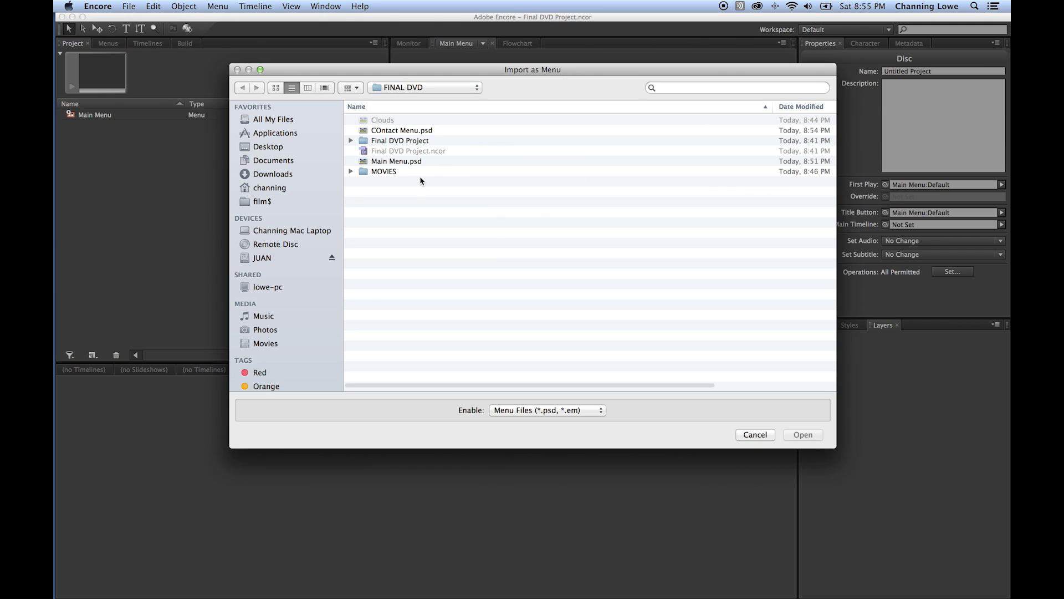
left_click(394, 133)
left_click(804, 435)
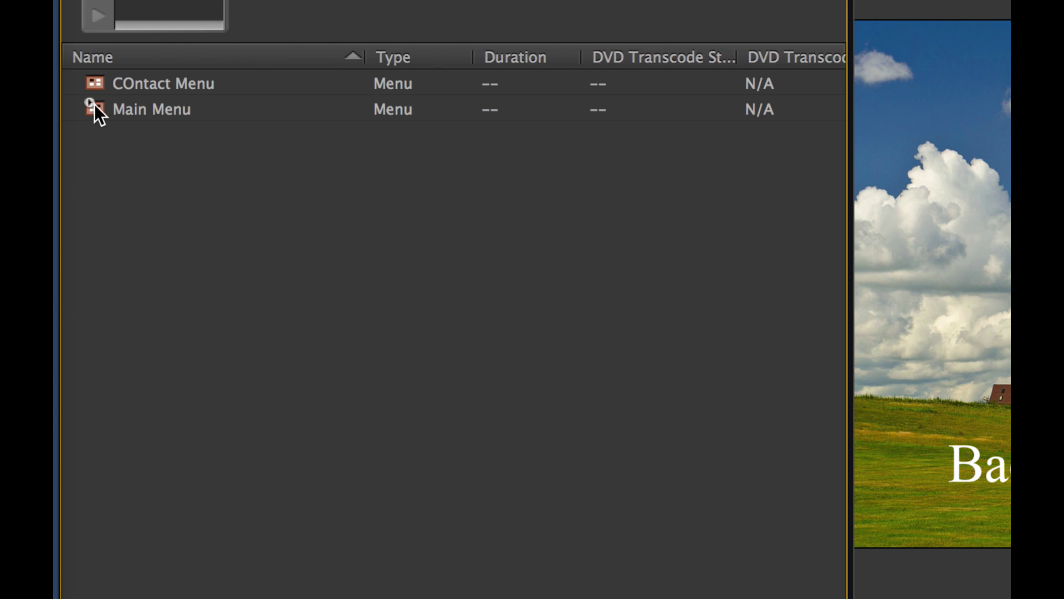
left_click_drag(102, 110, 107, 82)
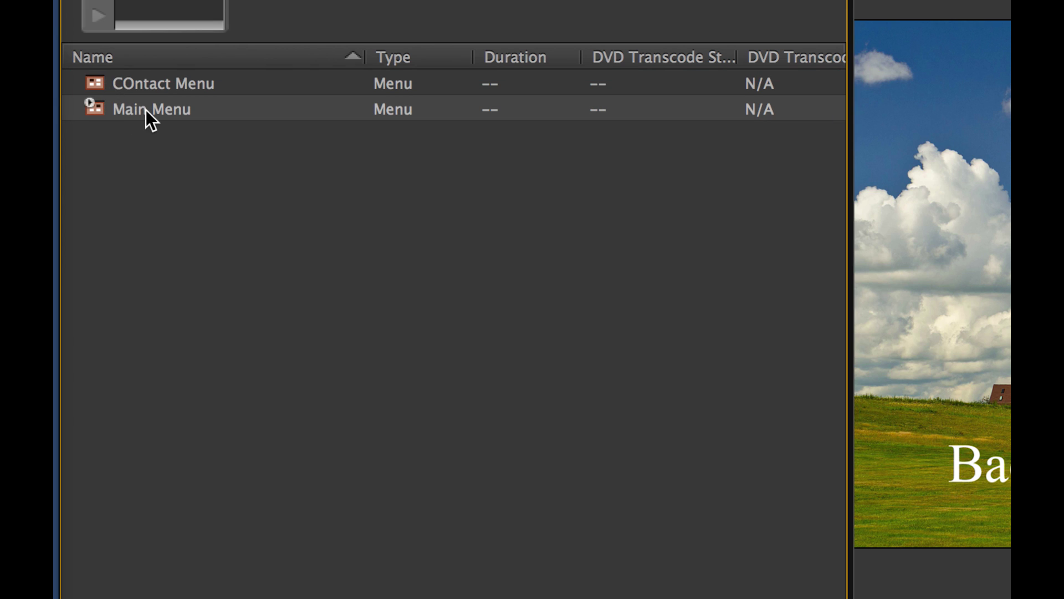
right_click(104, 91)
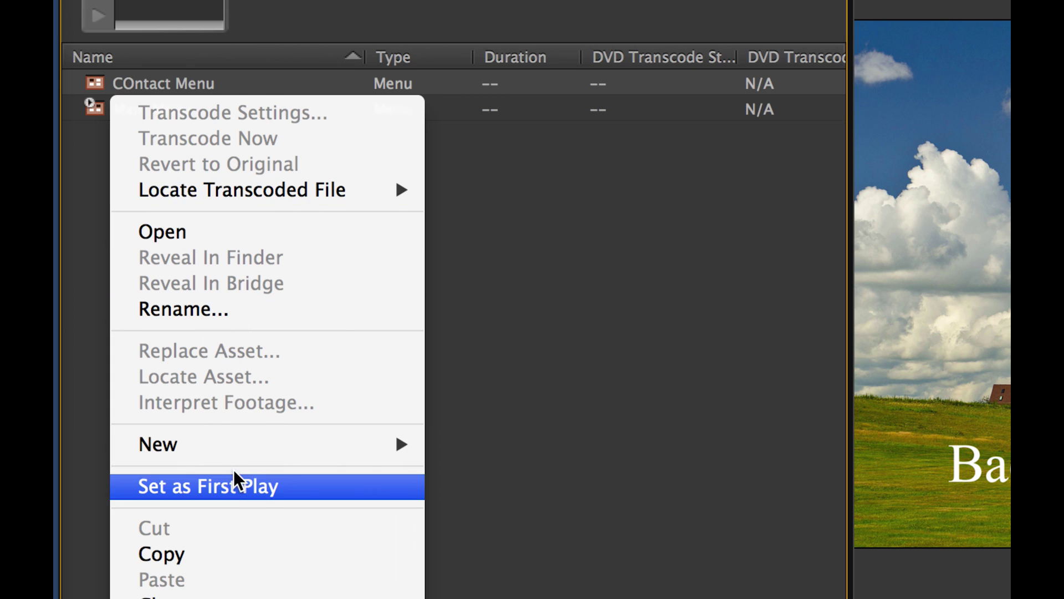
left_click(237, 484)
right_click(124, 112)
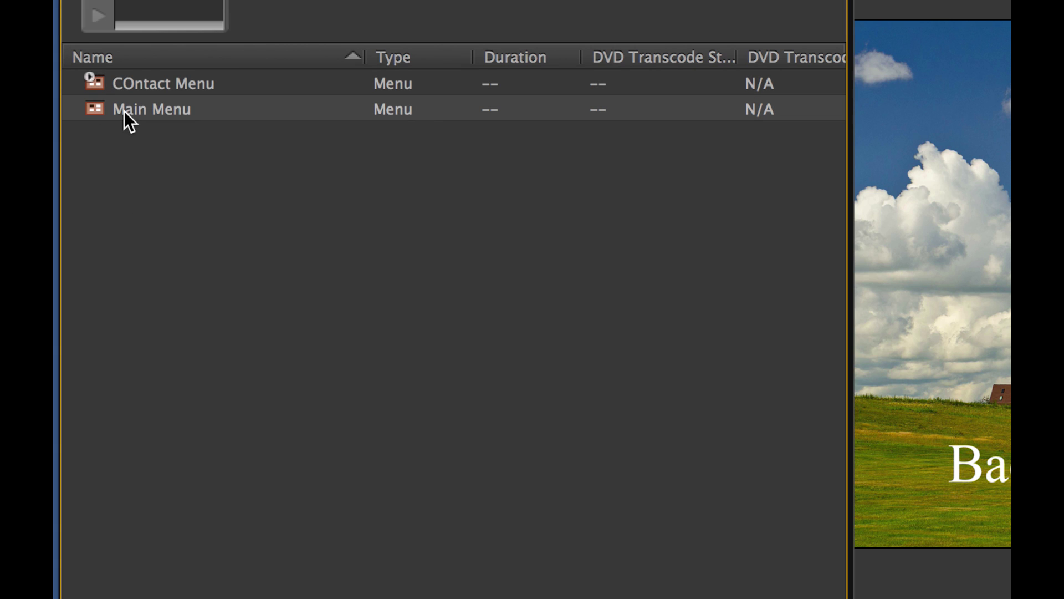
left_click(221, 509)
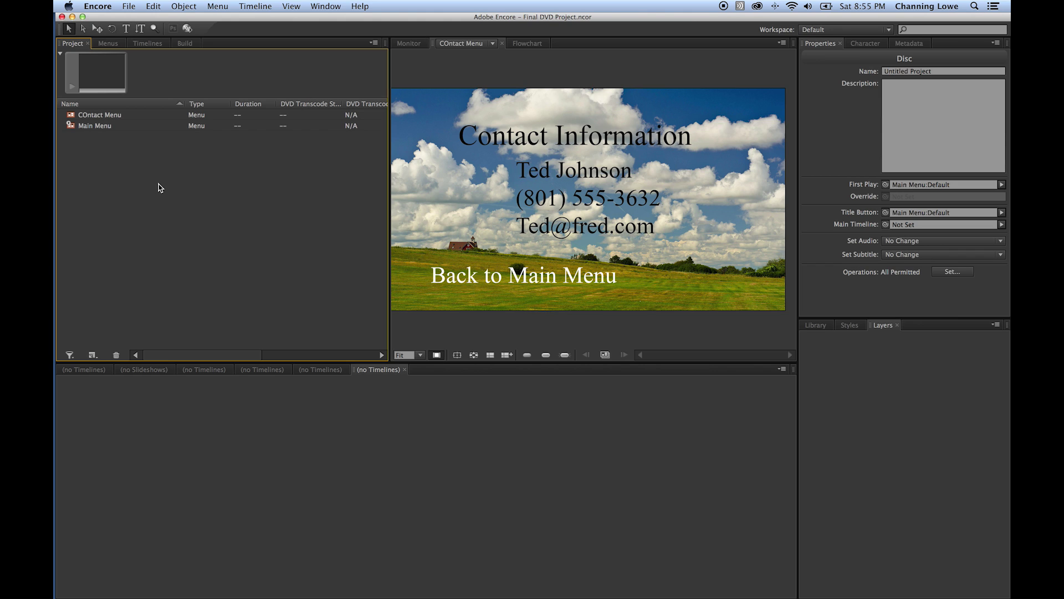
- Import Doritos, Final Pot Pen, Power Loaf and Uberger Edit from FINAL DVD/MOVIES as timelines
right_click(122, 171)
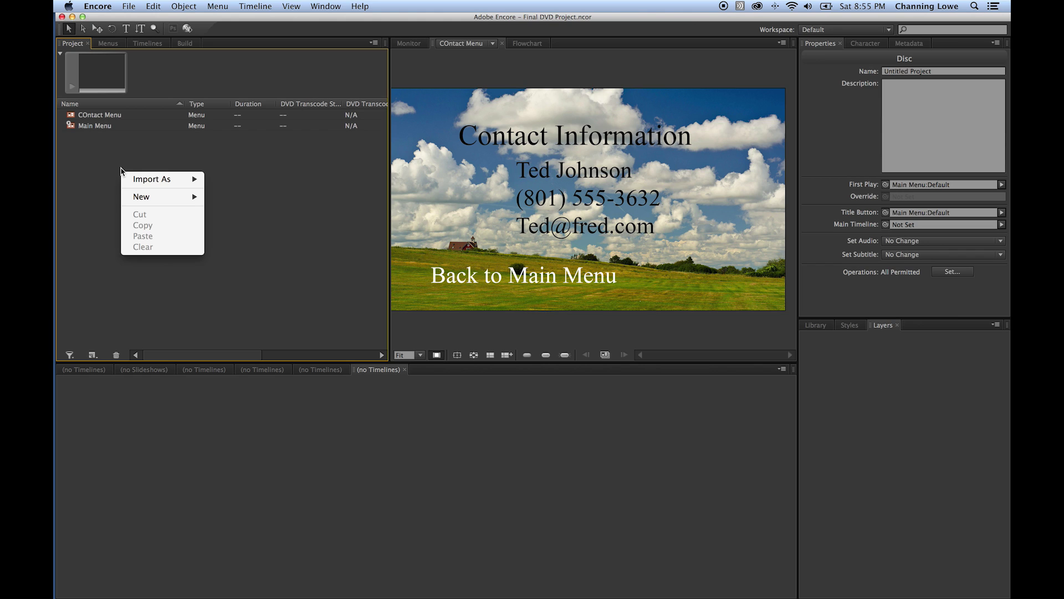
mouse_move(129, 178)
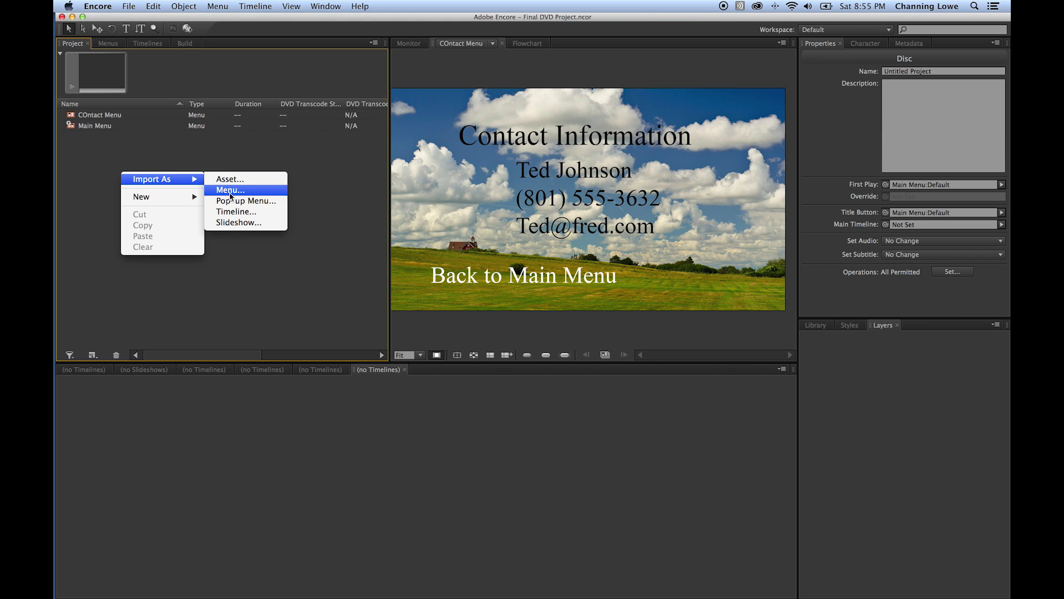
left_click(242, 211)
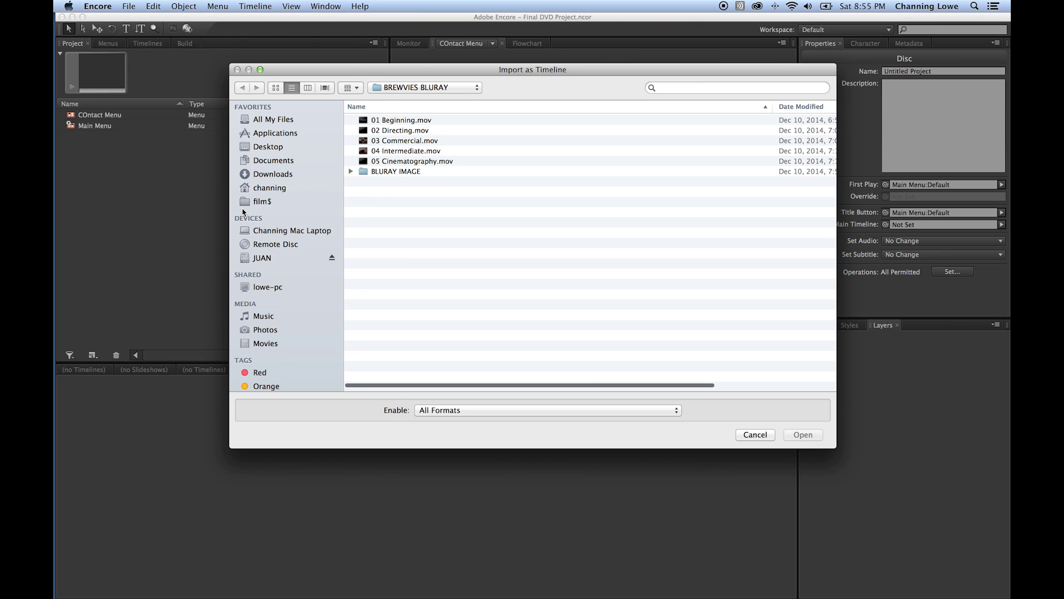
key("super+shift+d")
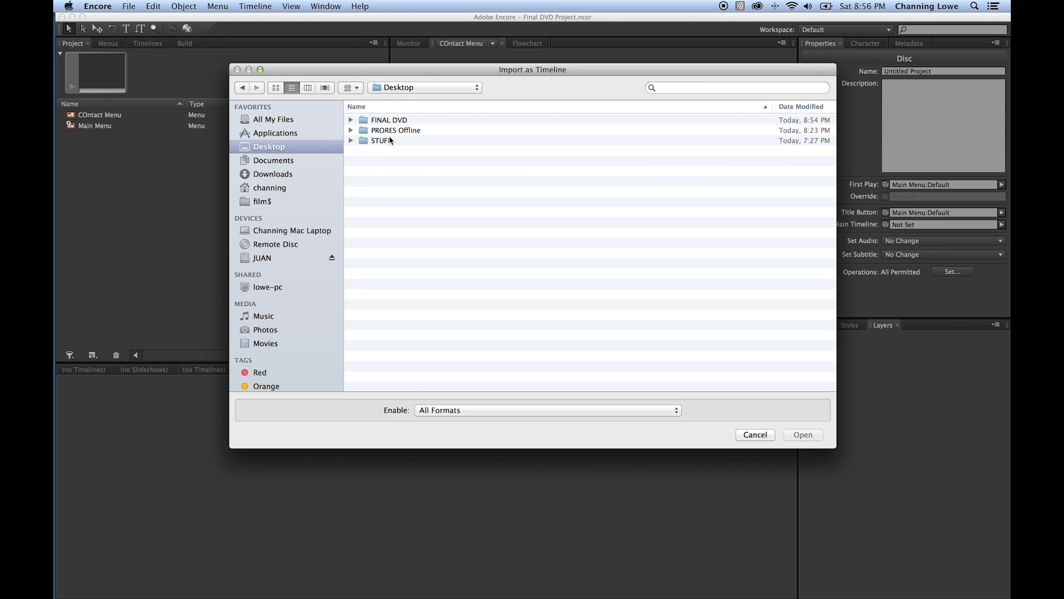
double_click(395, 120)
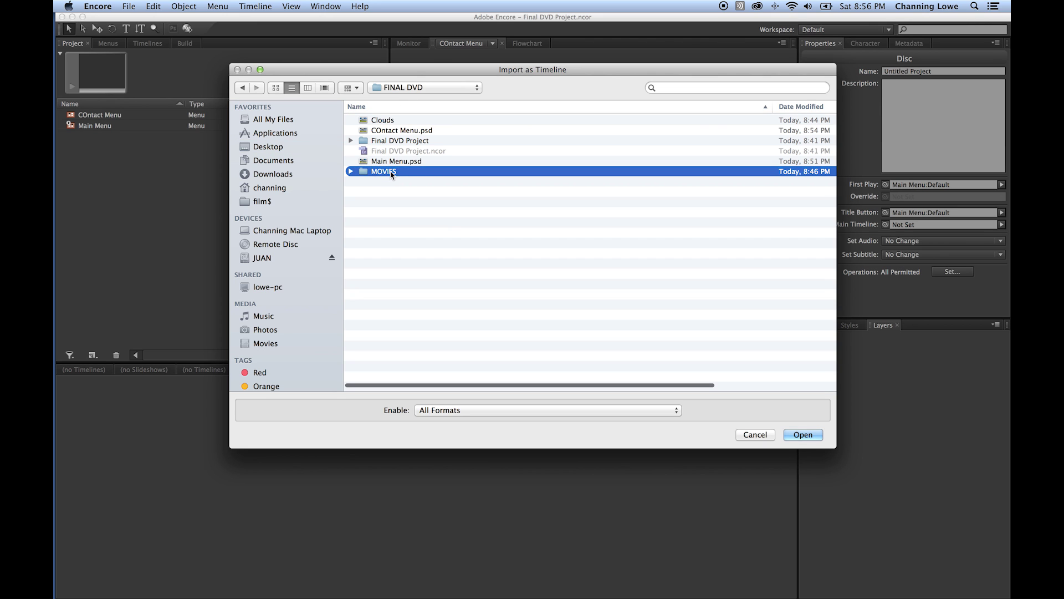
double_click(391, 171)
left_click(396, 121)
left_click(411, 151, "shift")
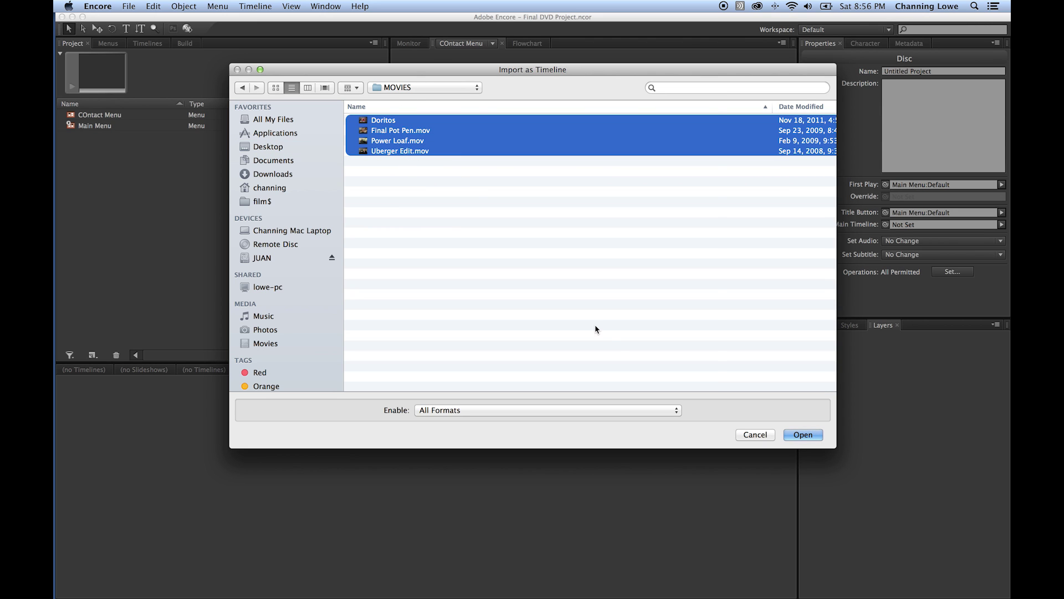
key("Return")
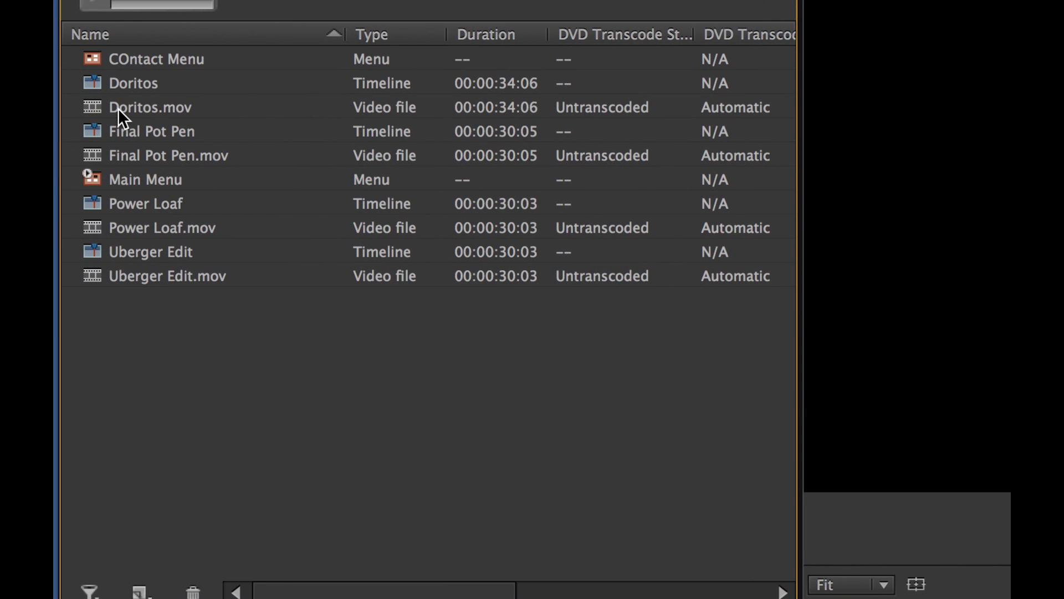
- Compare the Doritos.mov video file with the Doritos timeline in the project list
left_click(119, 108)
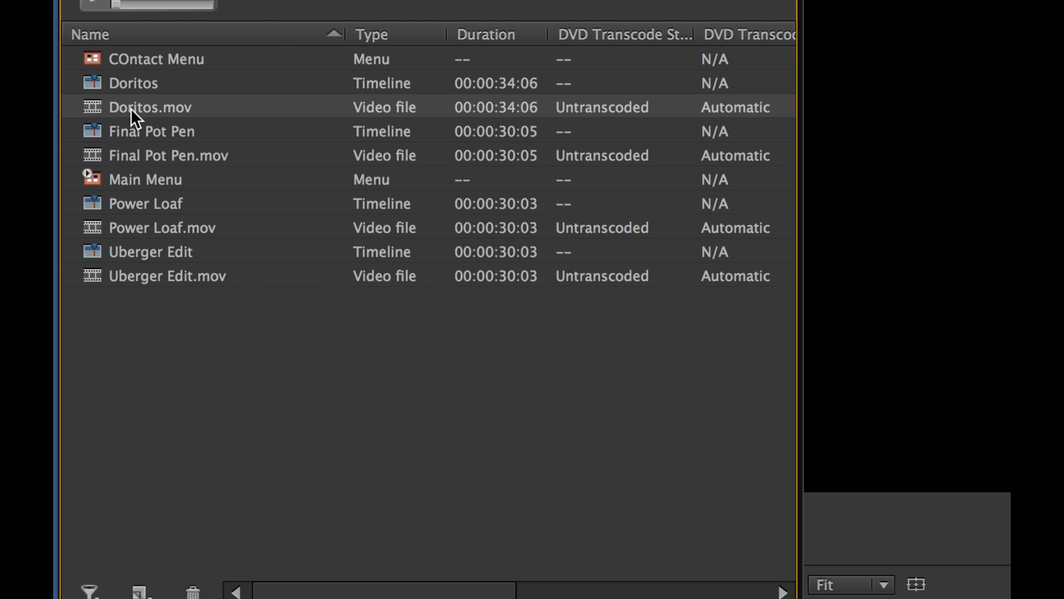
left_click(114, 84)
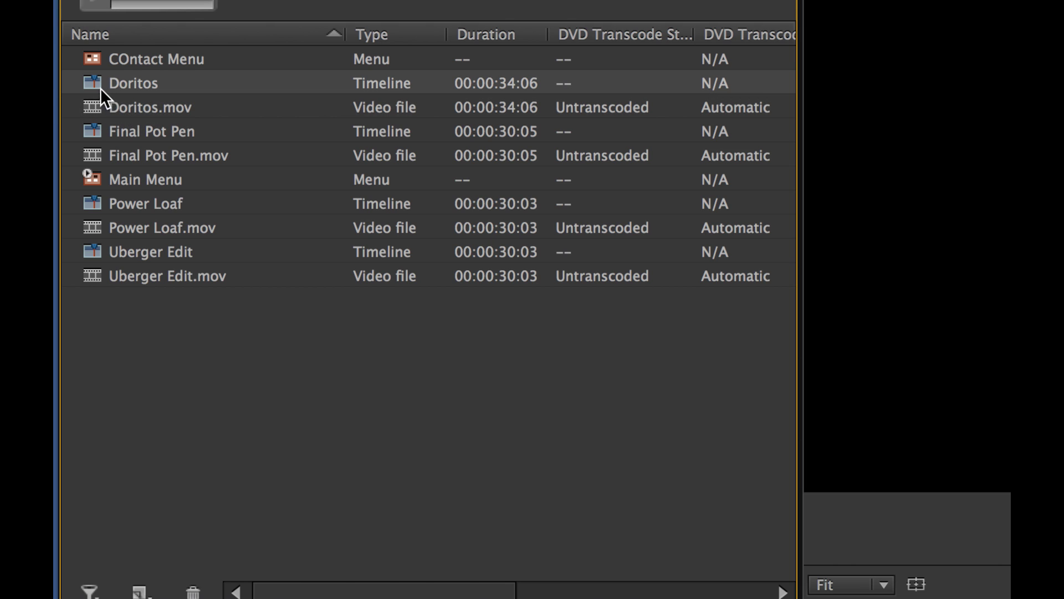
left_click(125, 110)
left_click(133, 86)
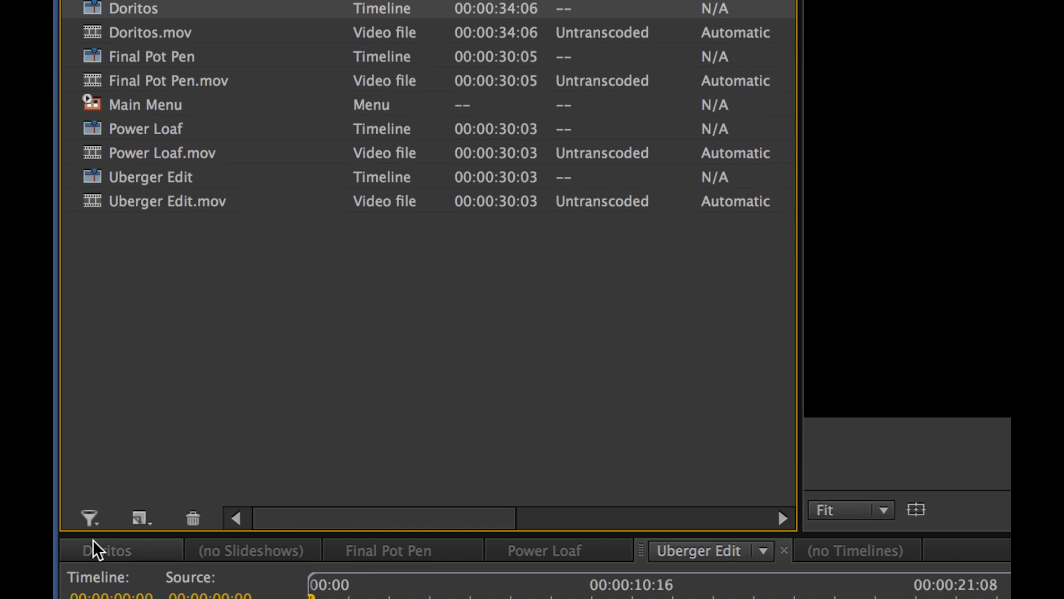
- Filter the project list to hide Assets, leaving only menus and timelines
left_click(91, 520)
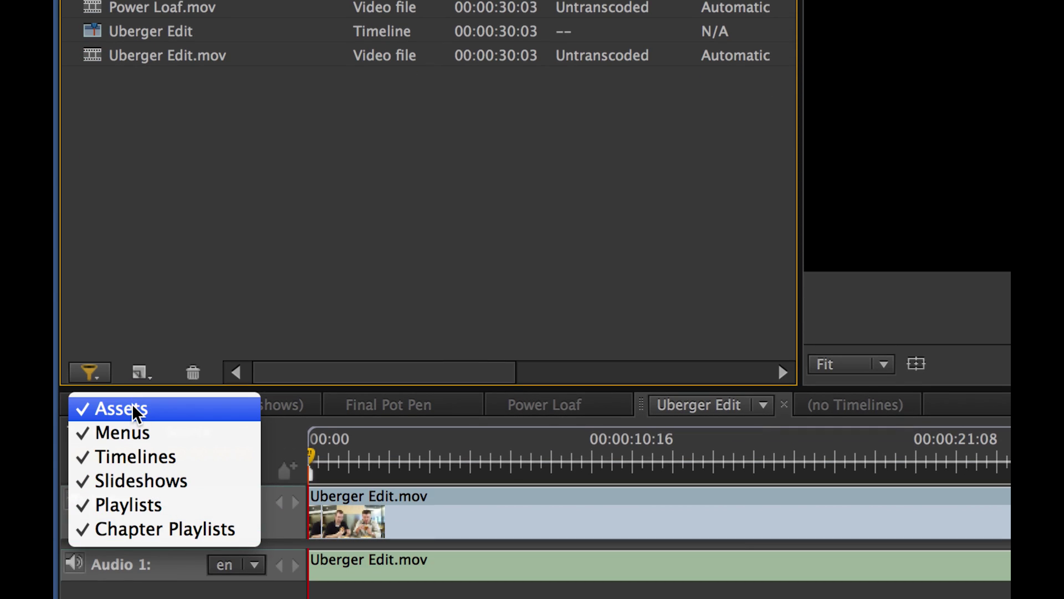
left_click(133, 409)
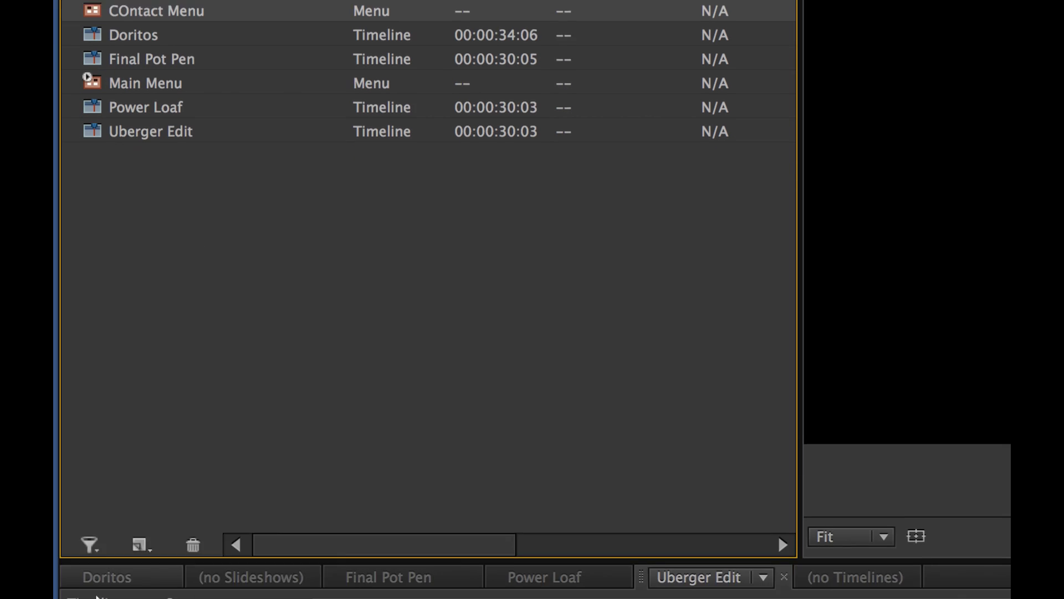
left_click(89, 487)
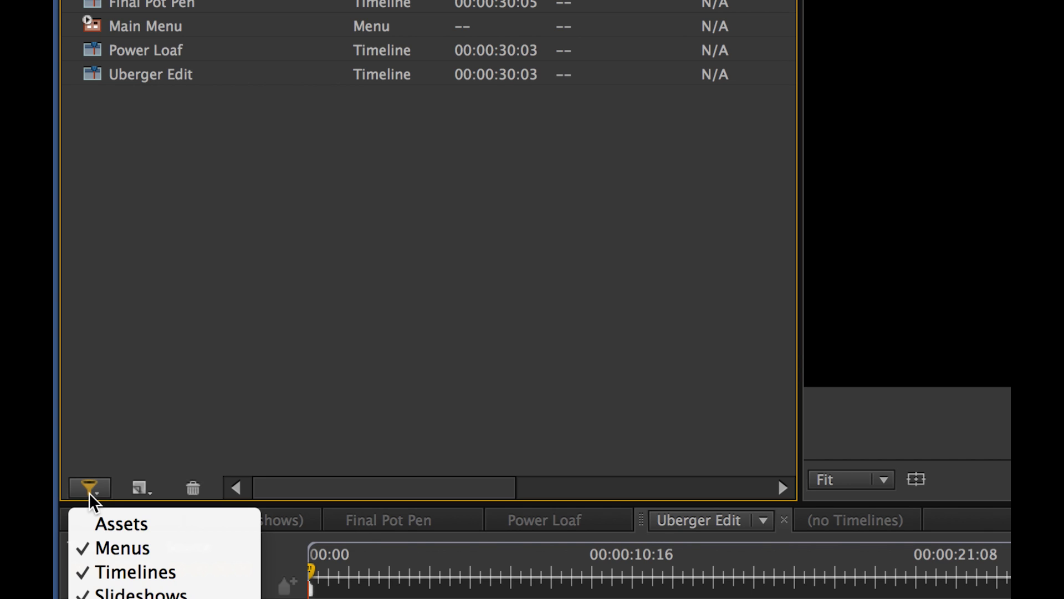
left_click(191, 411)
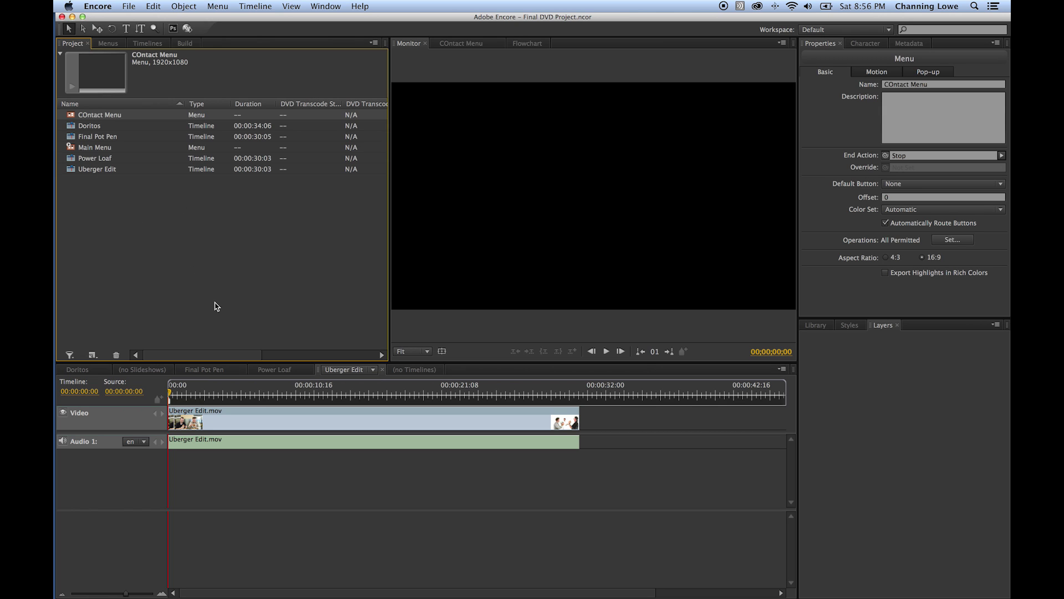
left_click(101, 172)
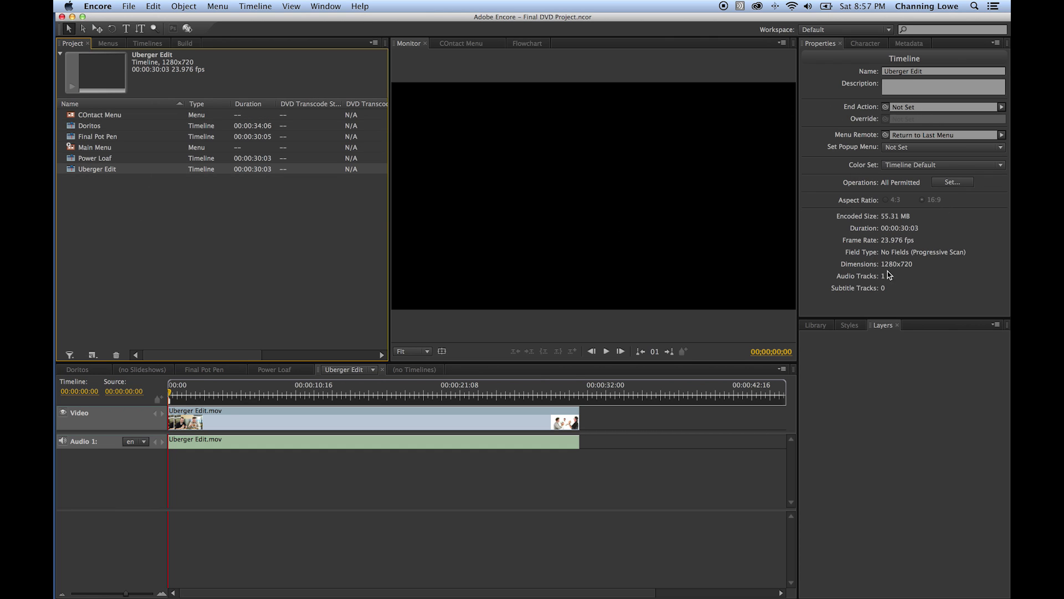
left_click(77, 148)
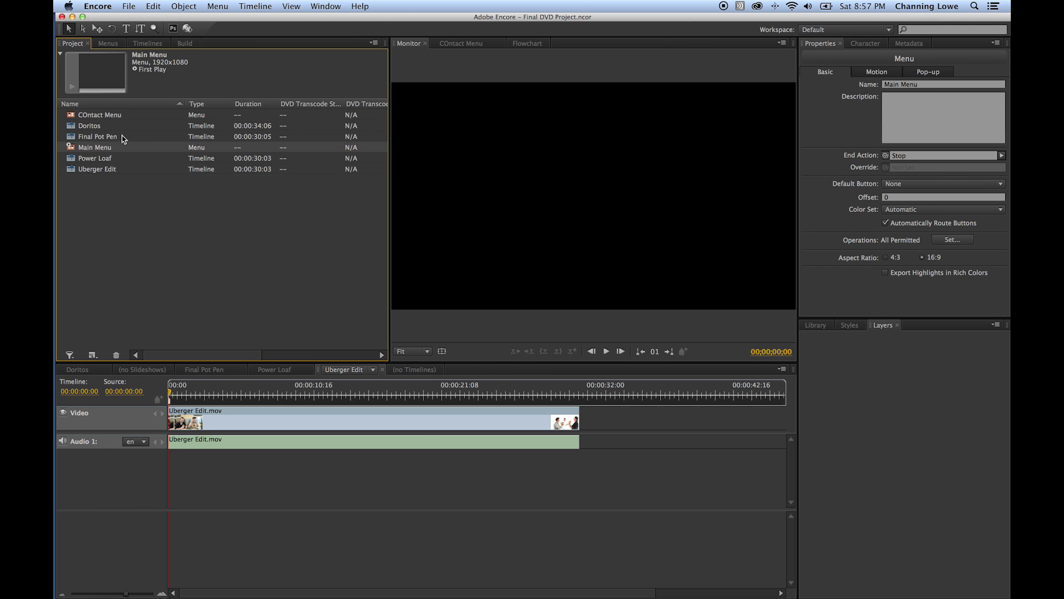
left_click(104, 136)
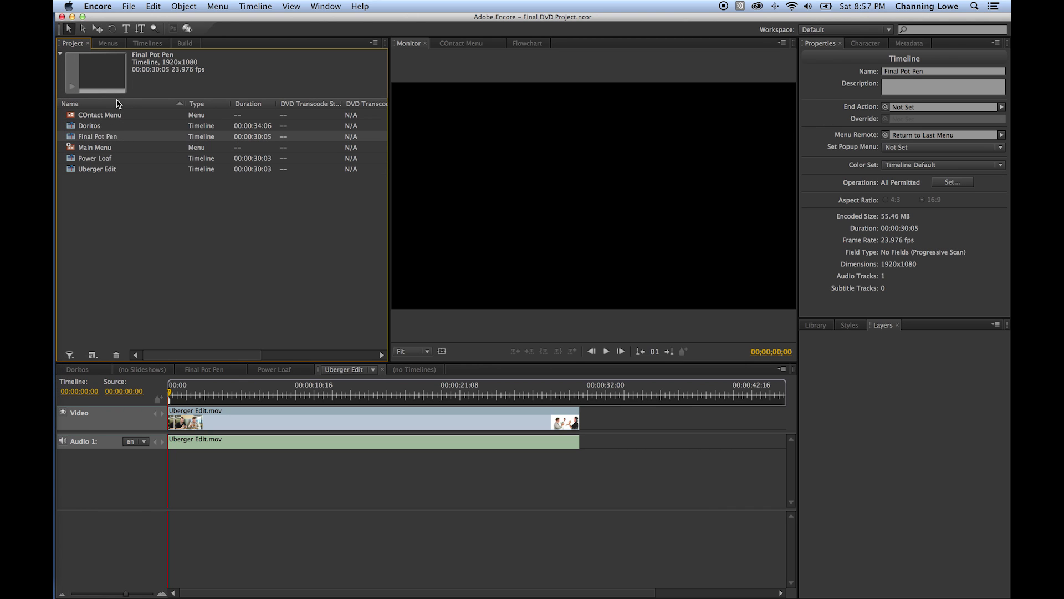
left_click(105, 115)
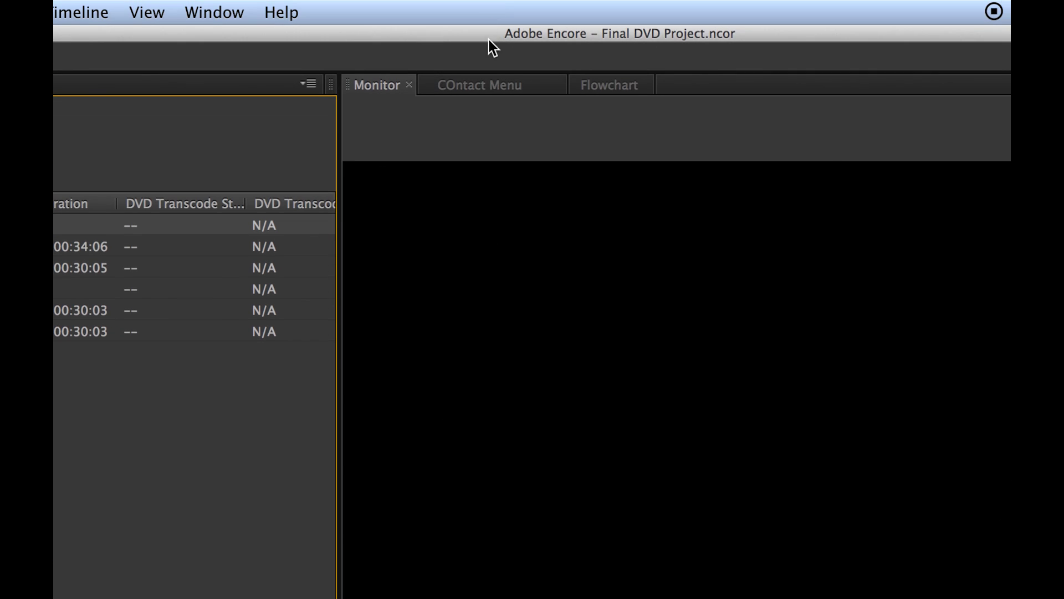
left_click(487, 91)
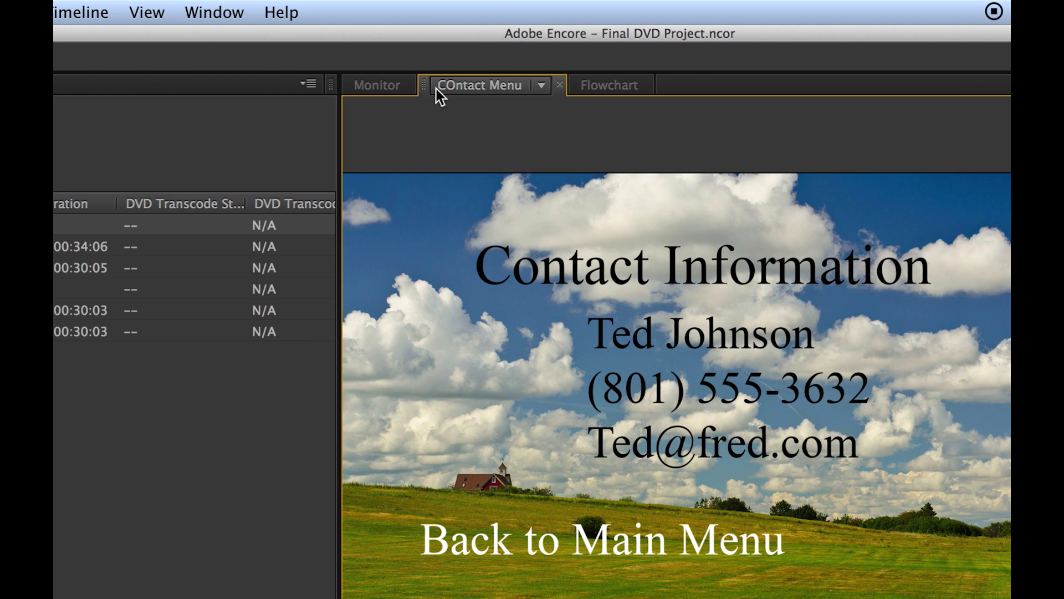
left_click(384, 89)
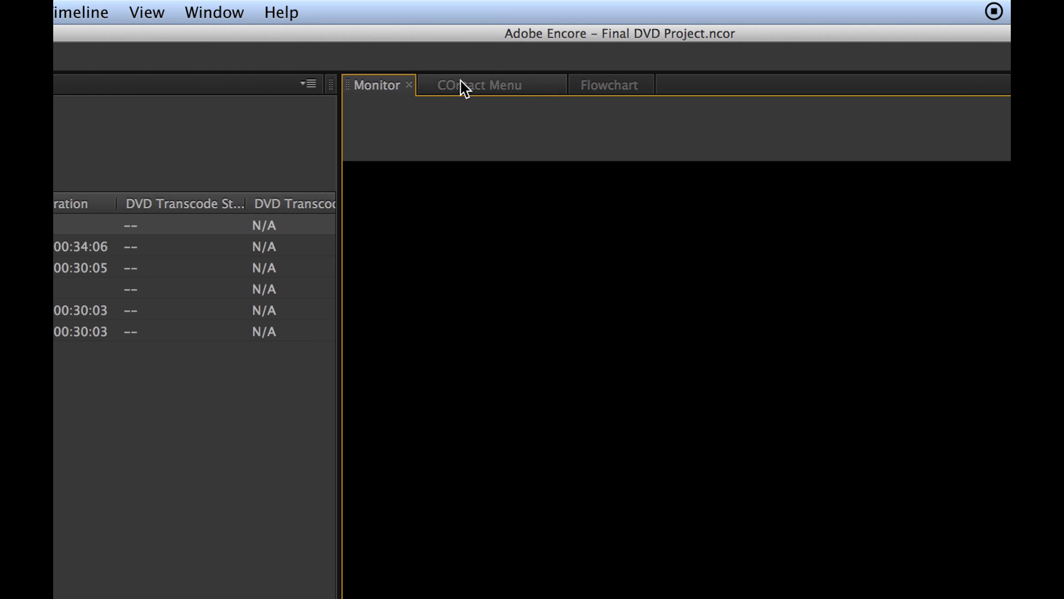
left_click(461, 85)
left_click(398, 87)
left_click(468, 87)
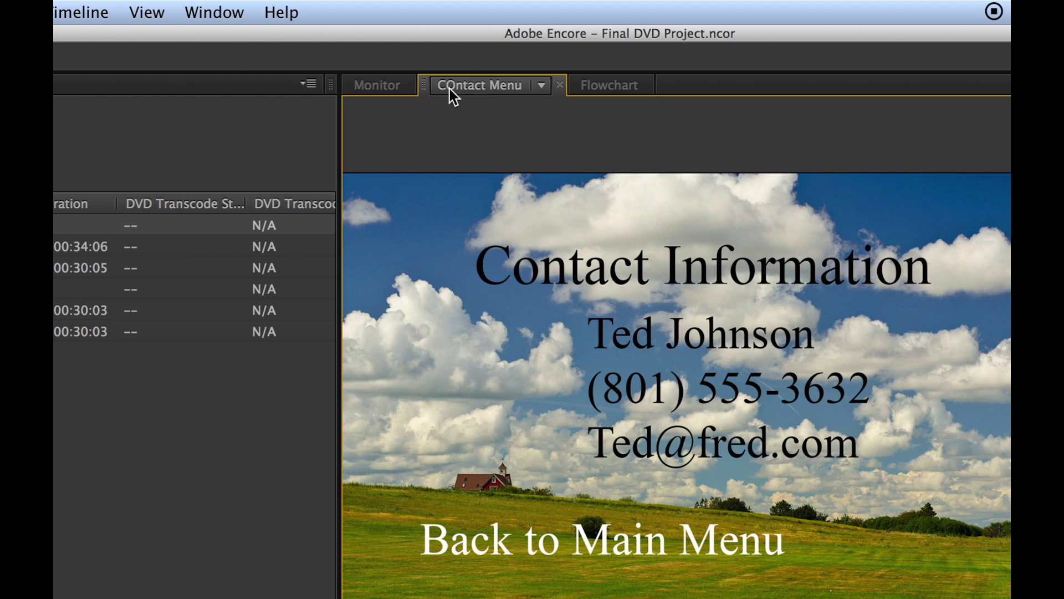
left_click(390, 85)
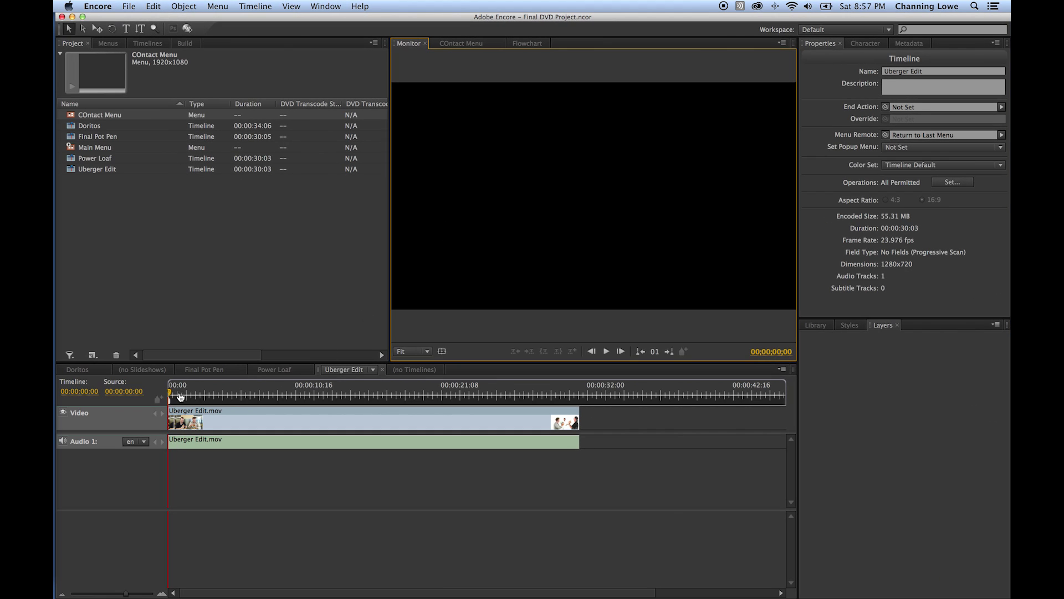
- Scrub through the Uberger Edit, Final Pot Pen and Doritos timelines, then view the COntact Menu layout
left_click_drag(180, 396, 291, 395)
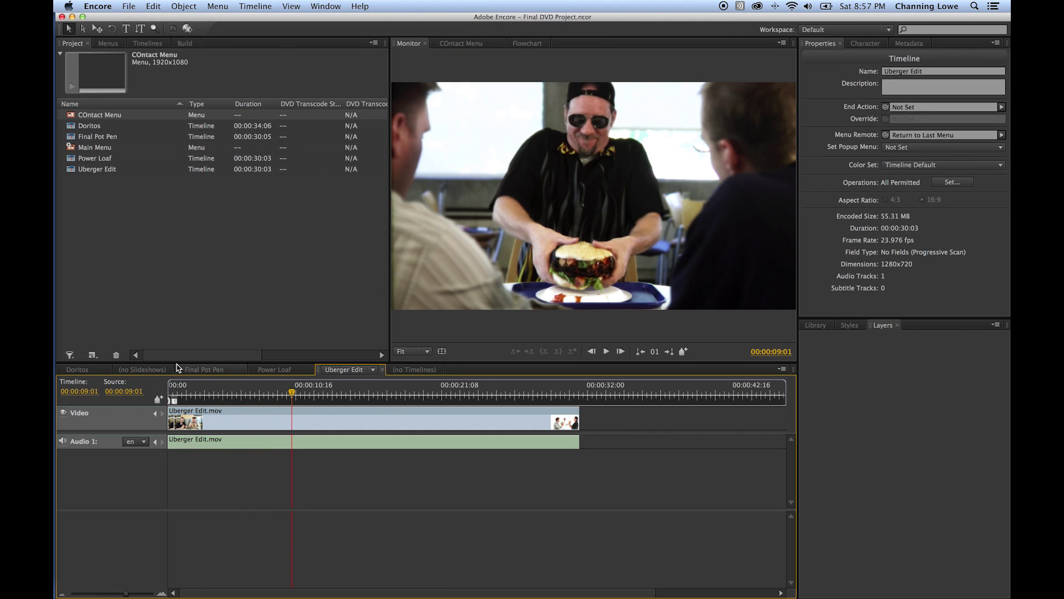
left_click(203, 370)
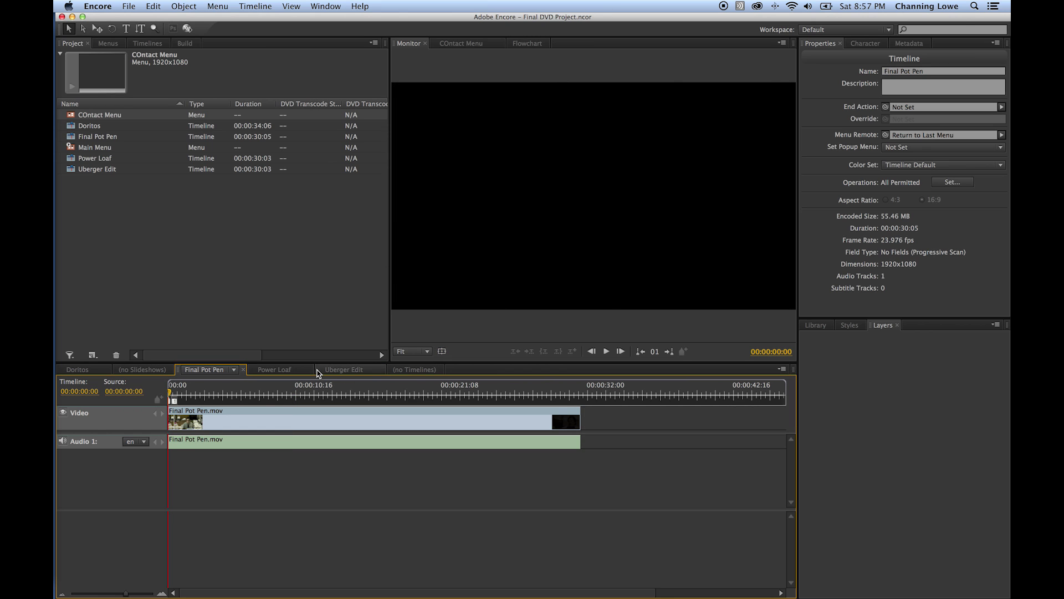
left_click_drag(281, 395, 359, 393)
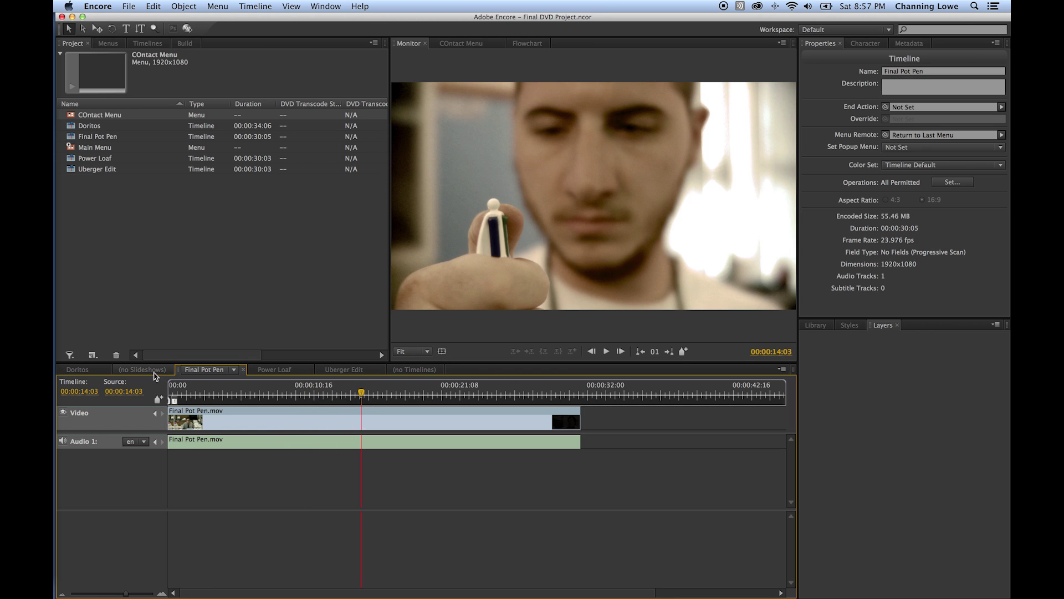
left_click(97, 370)
left_click_drag(266, 399, 499, 392)
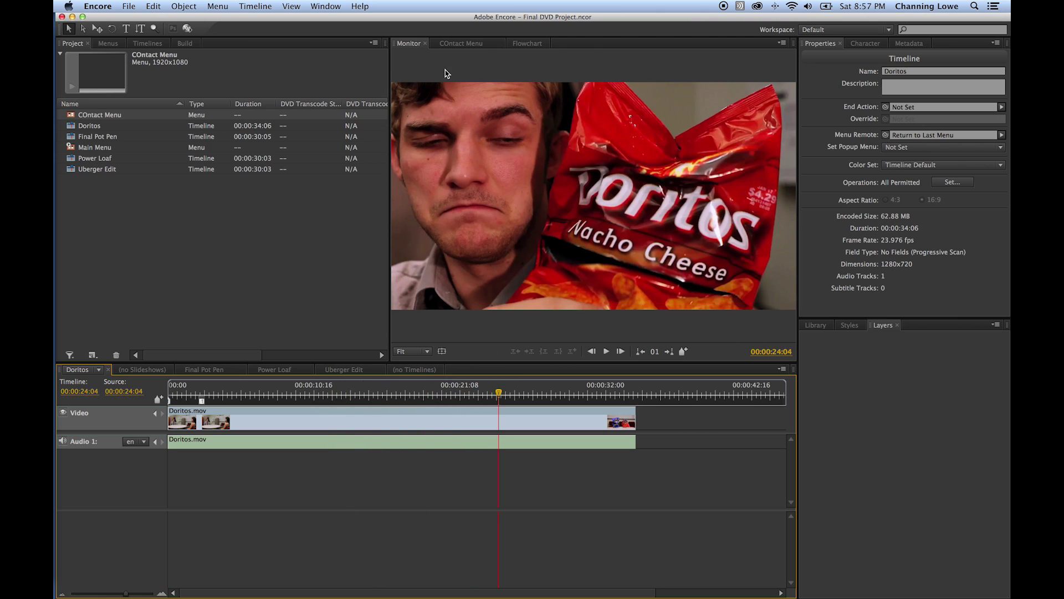
left_click(474, 44)
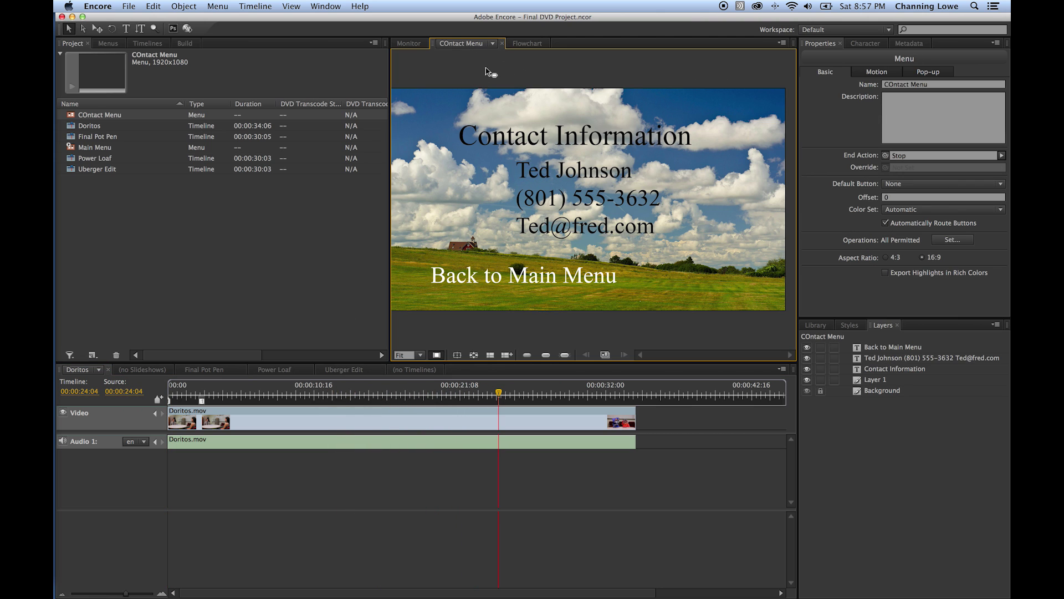
left_click(100, 149)
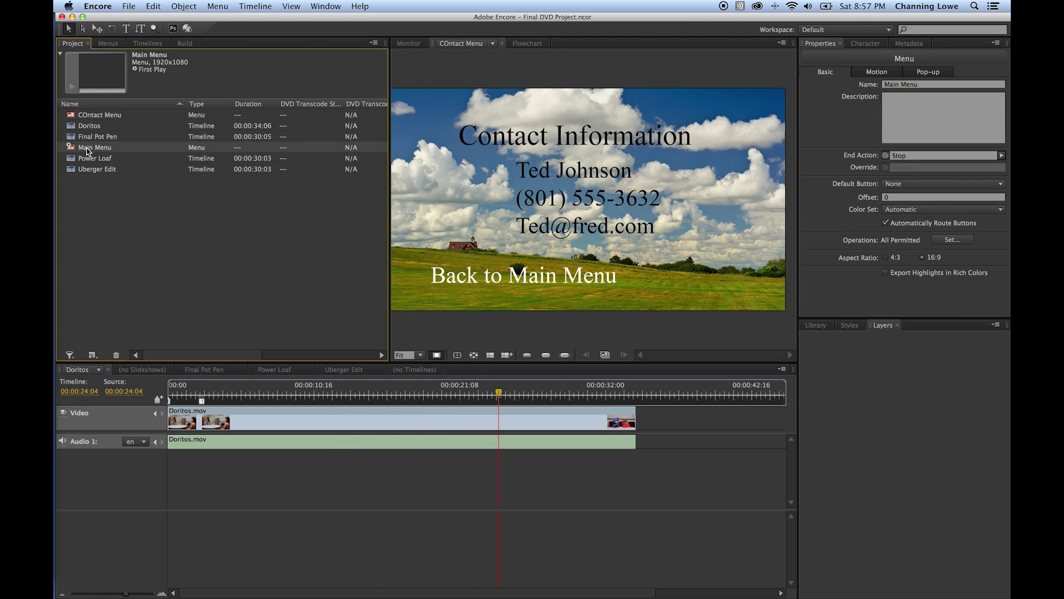
- Open the Main Menu with My Great Commercials and CONTACT INFO in the Menu viewer
double_click(76, 149)
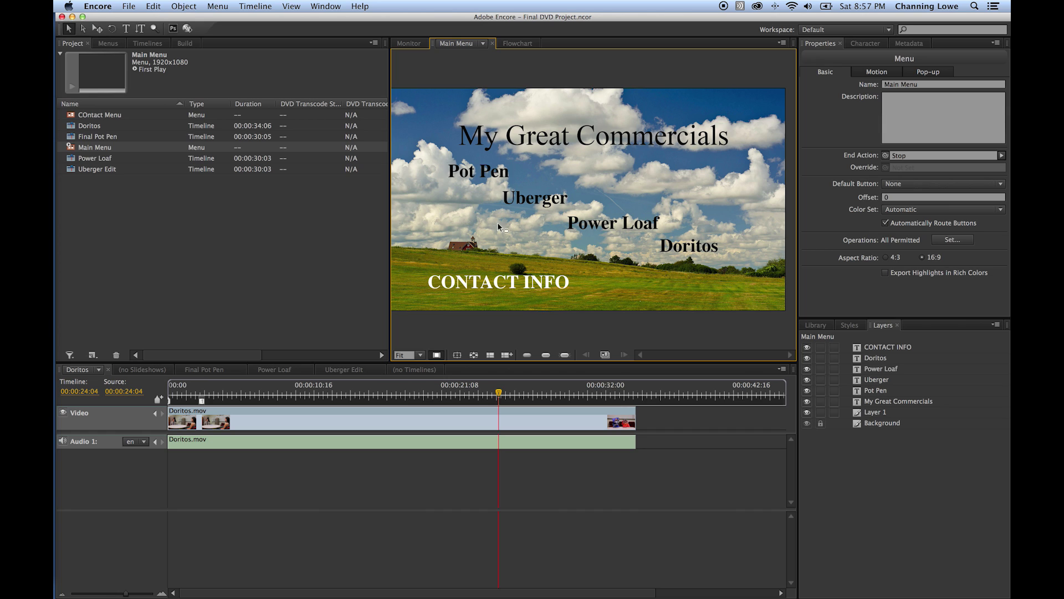
left_click(265, 205)
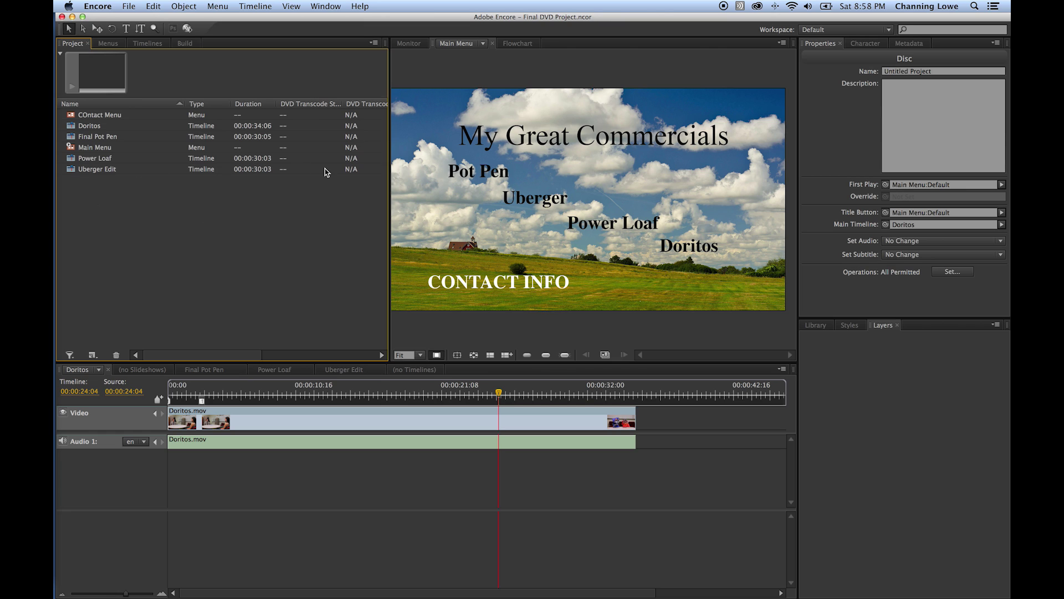
- Change the disc name in Properties from Untitled Project to Movie Disc
left_click(942, 71)
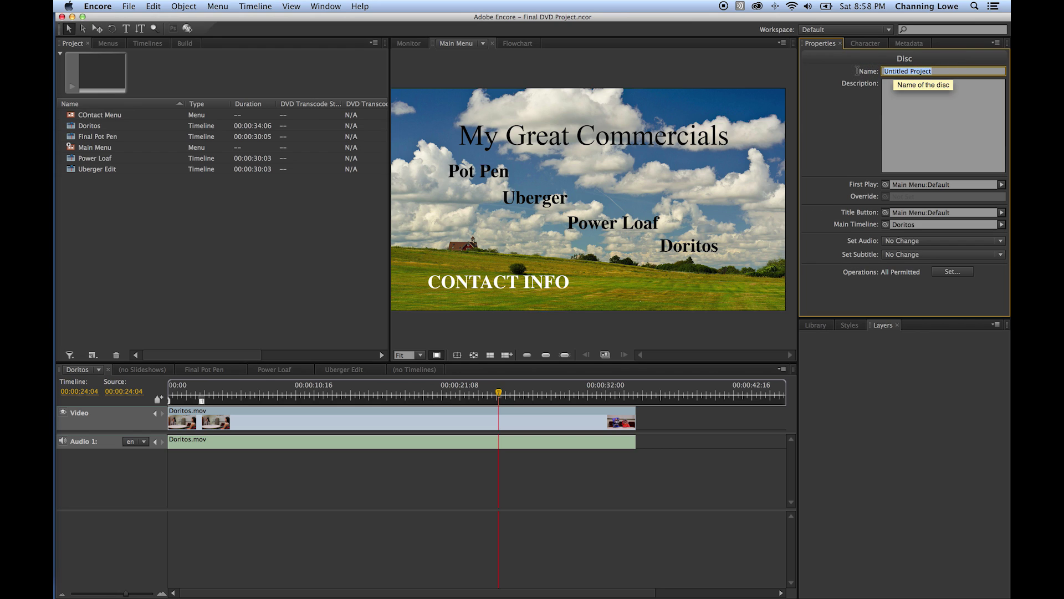
type("Movie Disc")
left_click(795, 106)
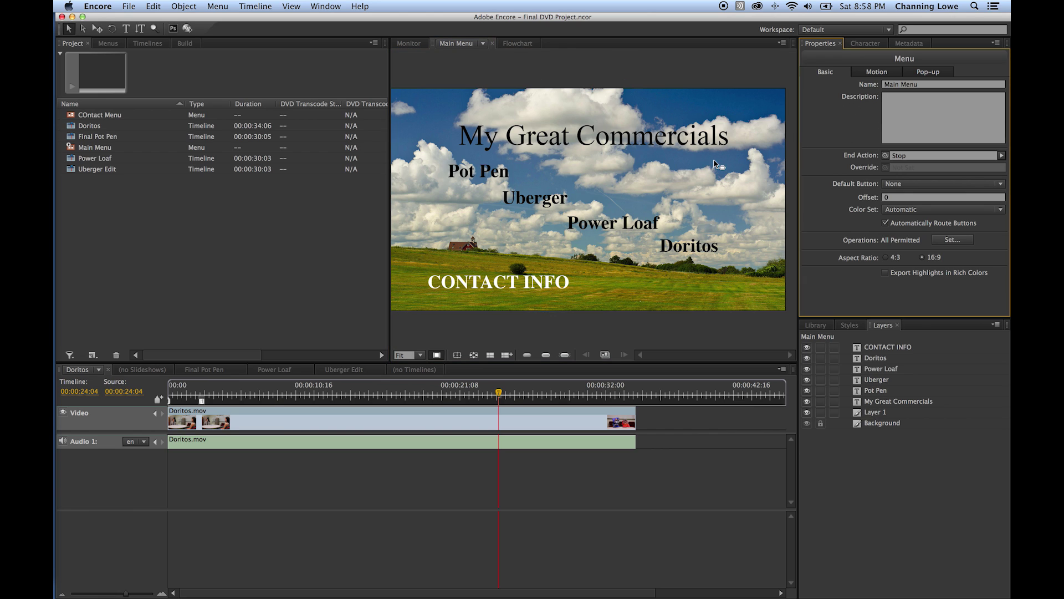
left_click(306, 217)
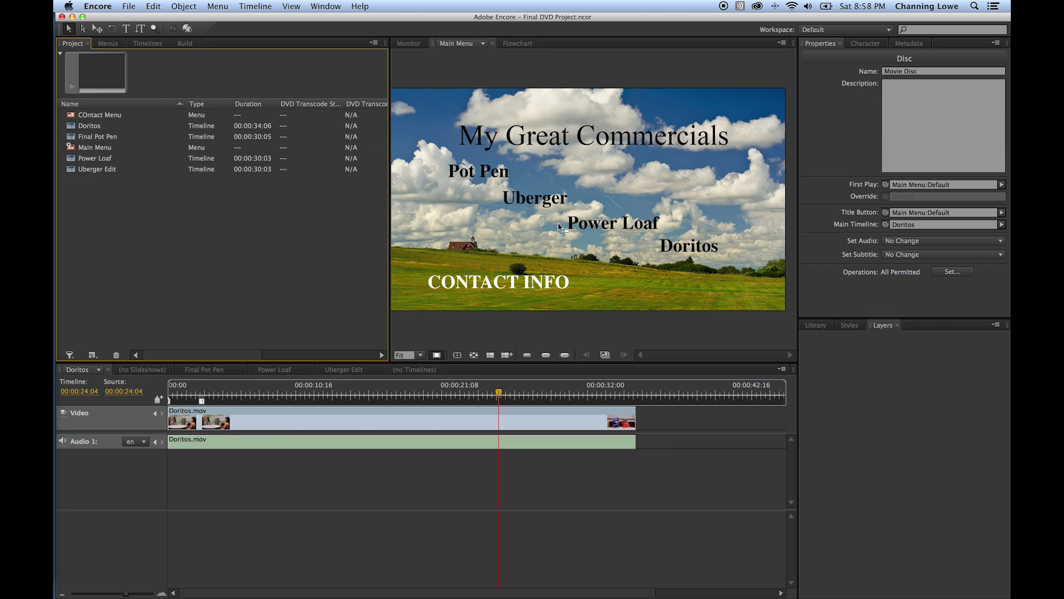
- Convert the CONTACT INFO, Doritos, Power Loaf, Uberger and Pot Pen layers into buttons
left_click(95, 147)
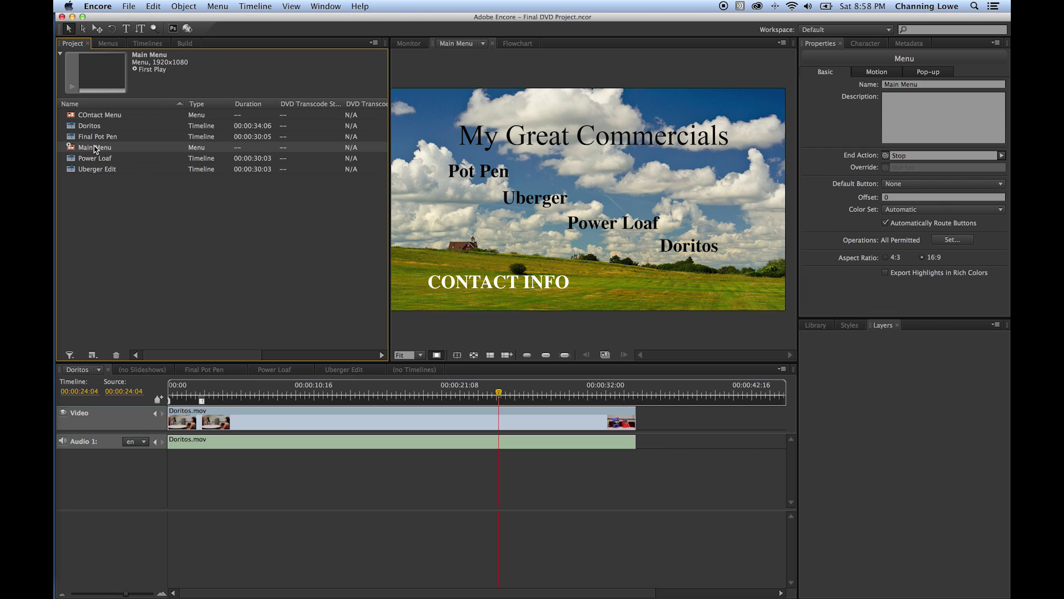
double_click(94, 148)
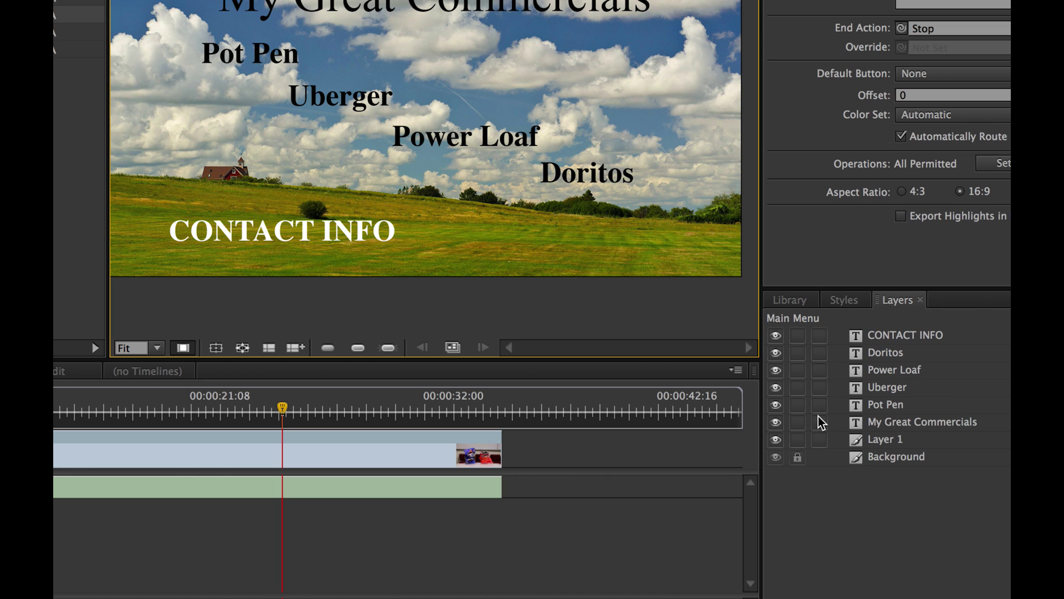
left_click(819, 336)
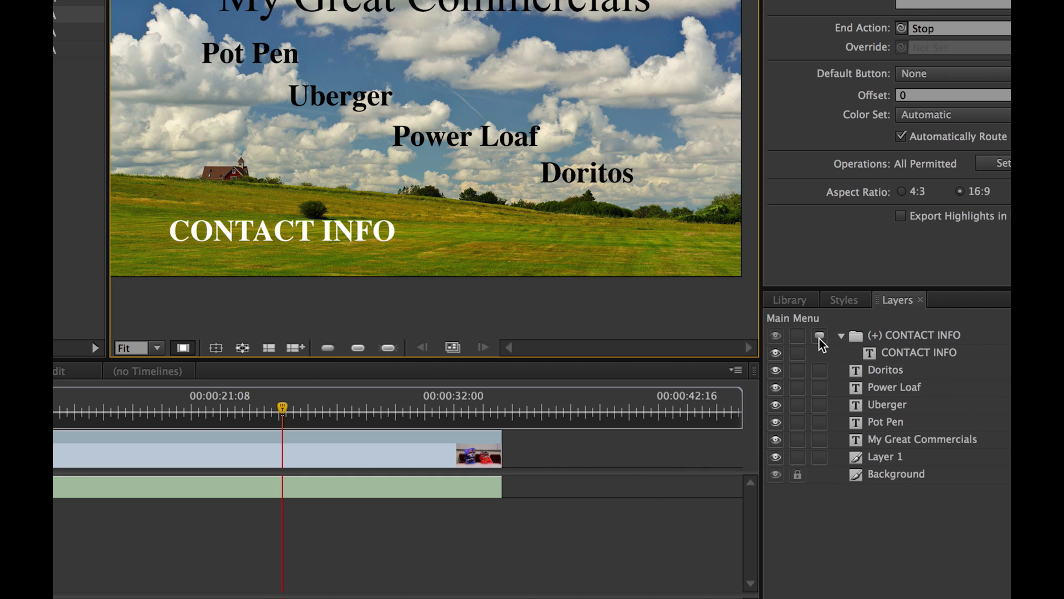
left_click(819, 371)
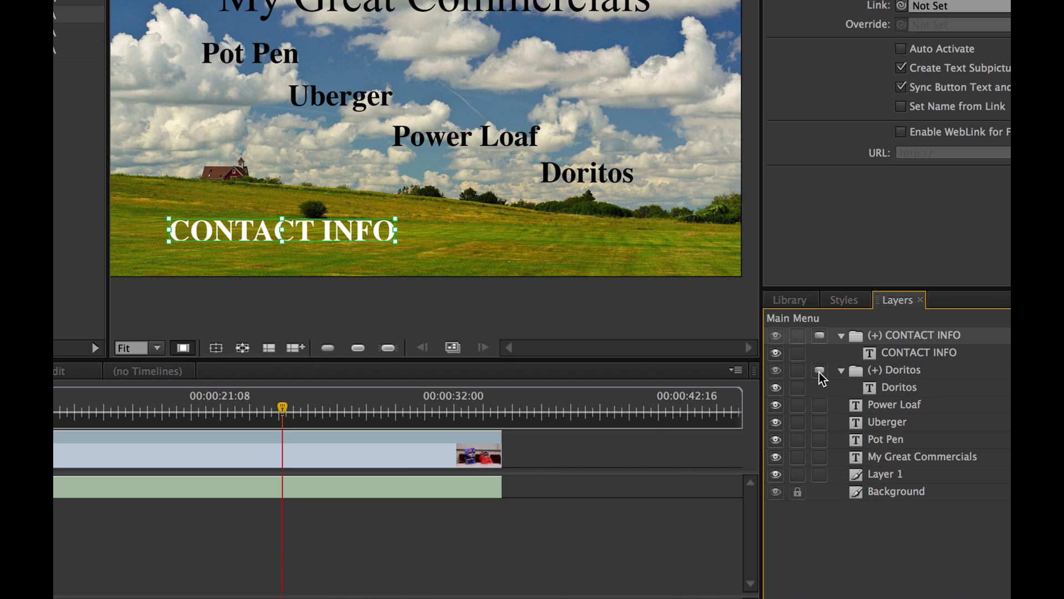
left_click(822, 407)
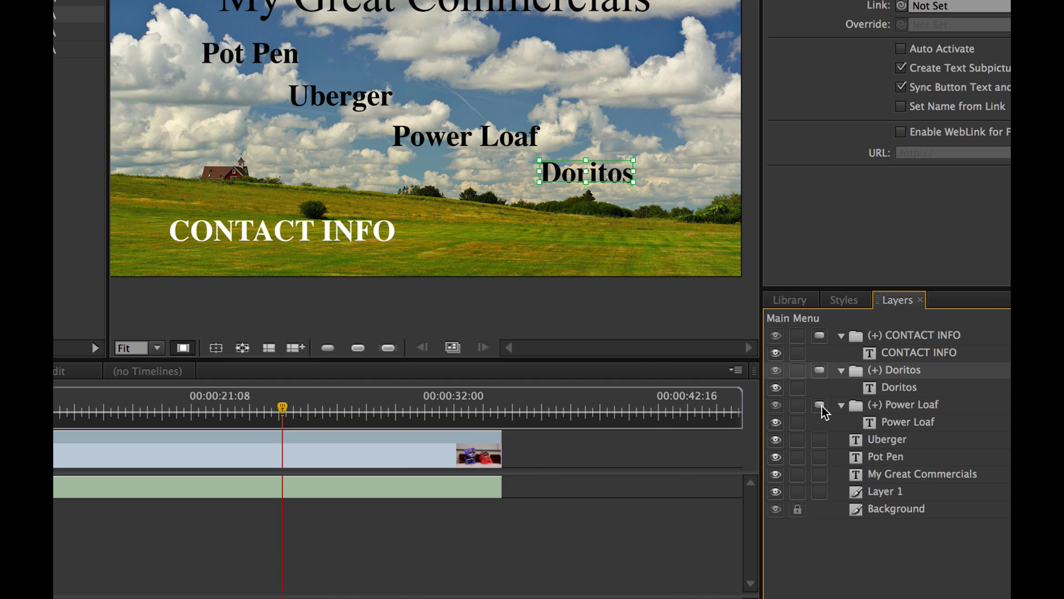
left_click(821, 442)
left_click(820, 476)
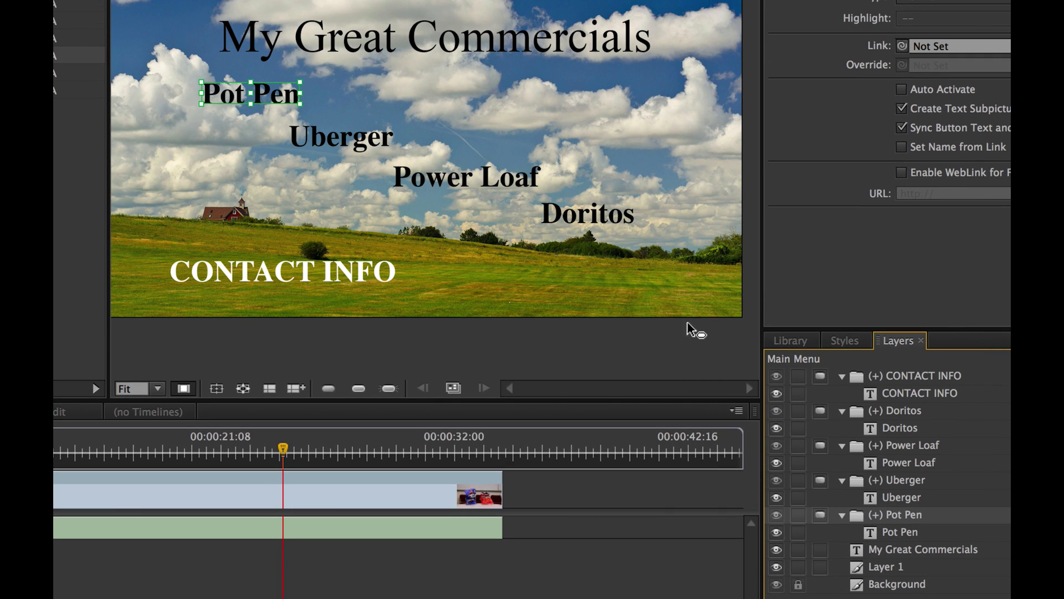
- Select each new button on the Main Menu to confirm the conversions
left_click(318, 137)
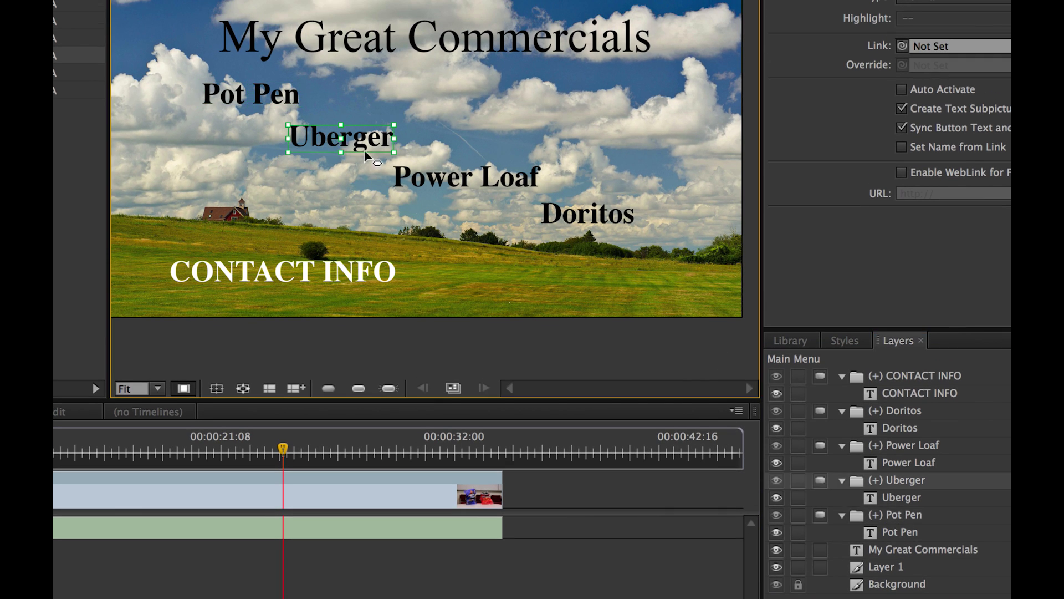
left_click(430, 181)
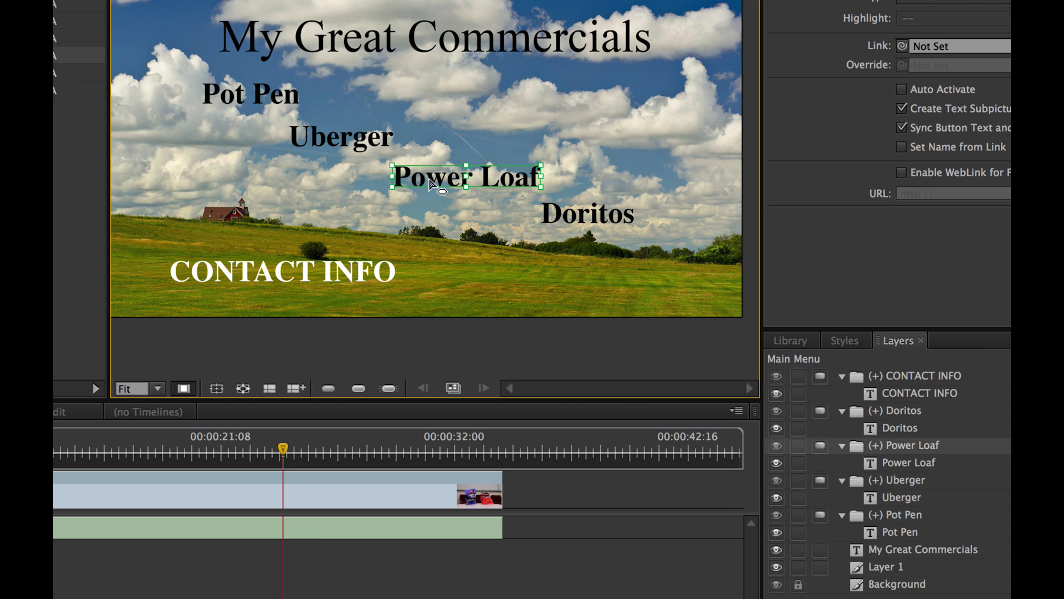
left_click(365, 265)
left_click(323, 132)
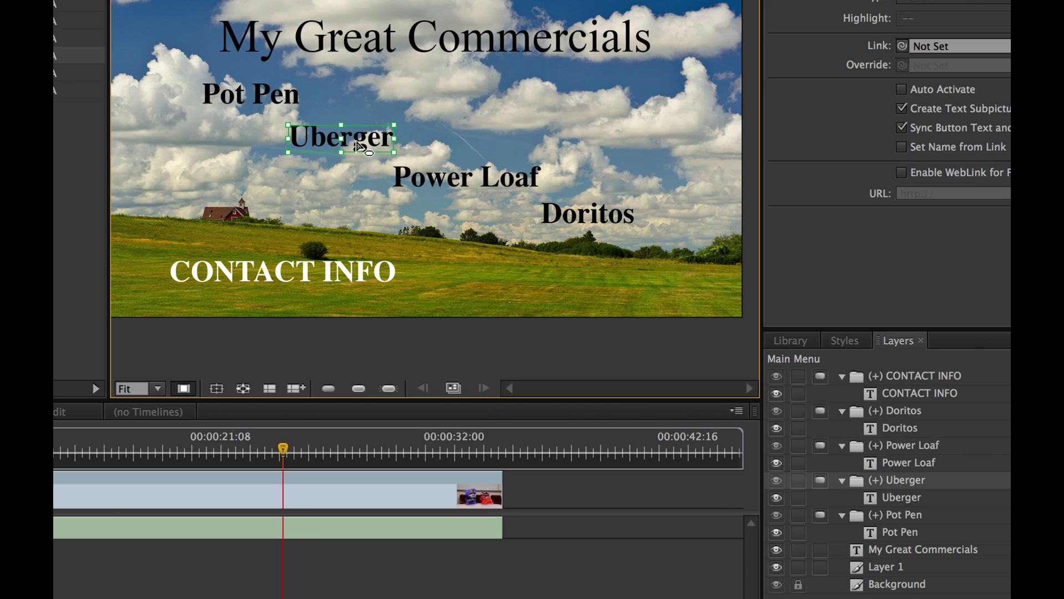
left_click(252, 96)
left_click(435, 176)
left_click(546, 213)
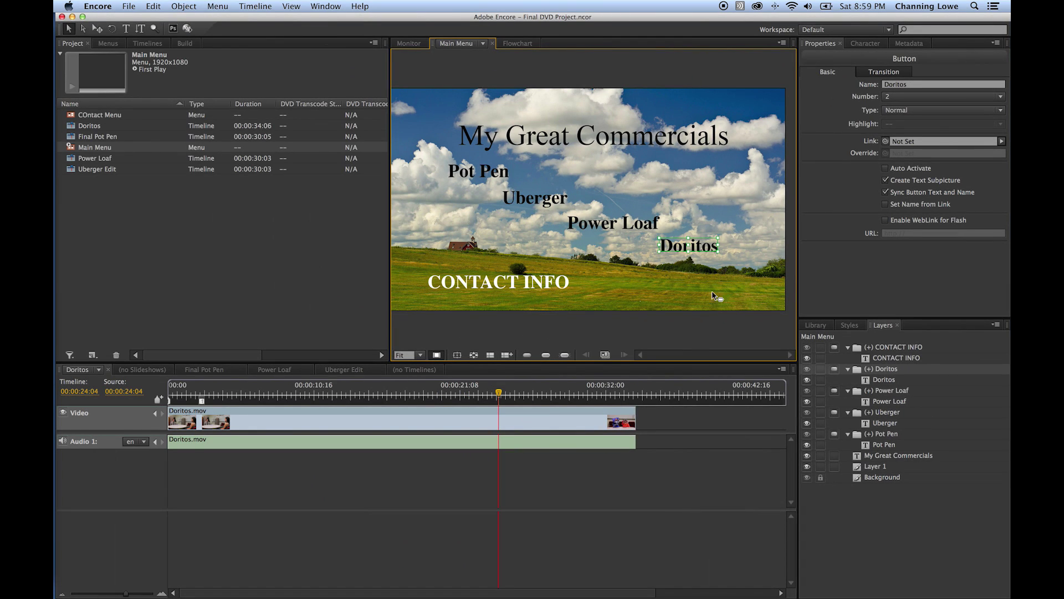
- Open the COntact Menu and convert its Back to Main Menu layer into a button
left_click(268, 225)
double_click(99, 115)
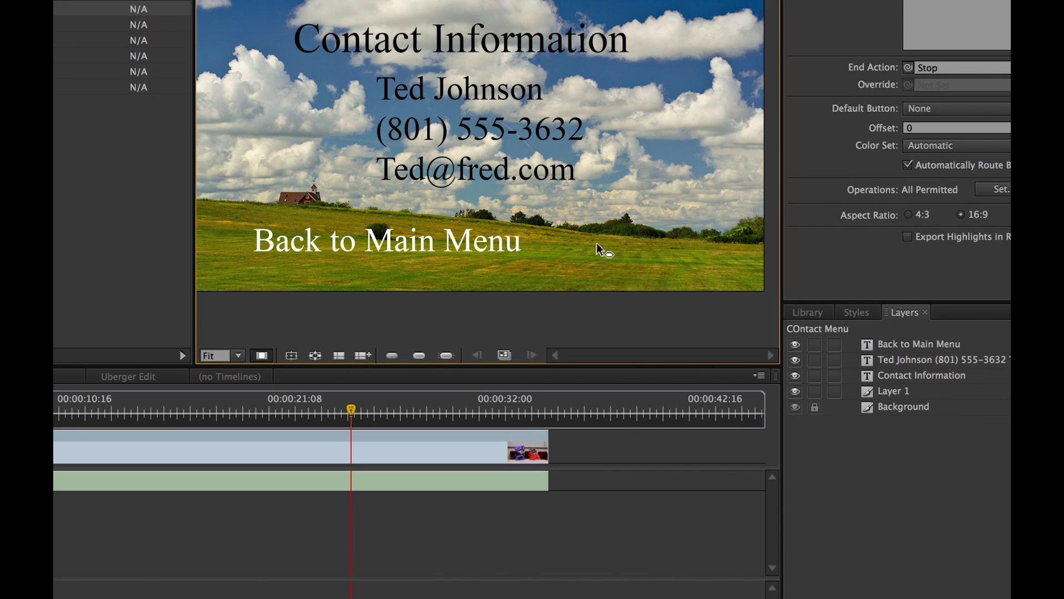
left_click(835, 345)
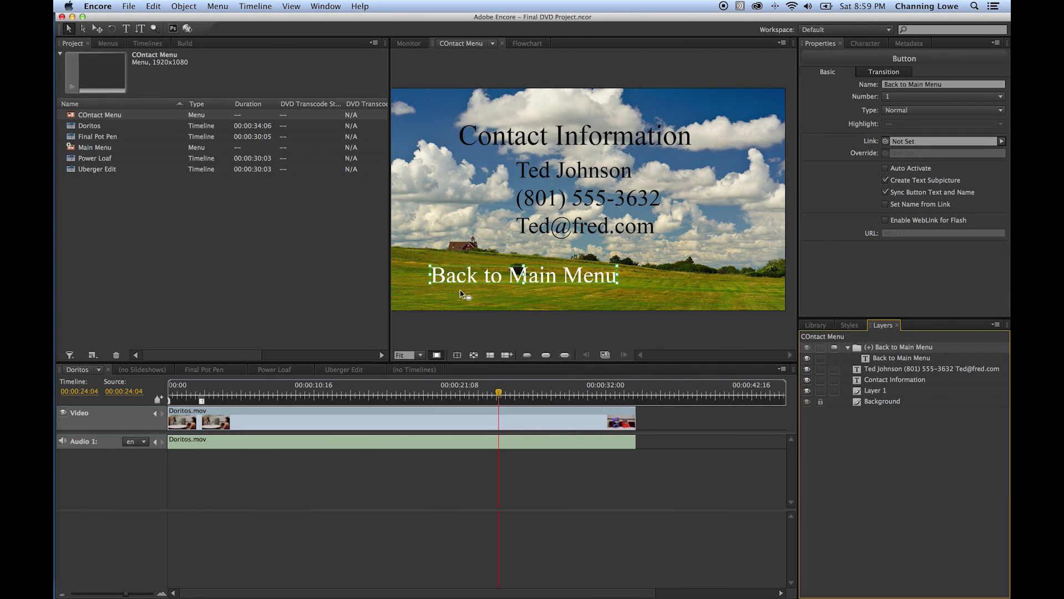
left_click(278, 230)
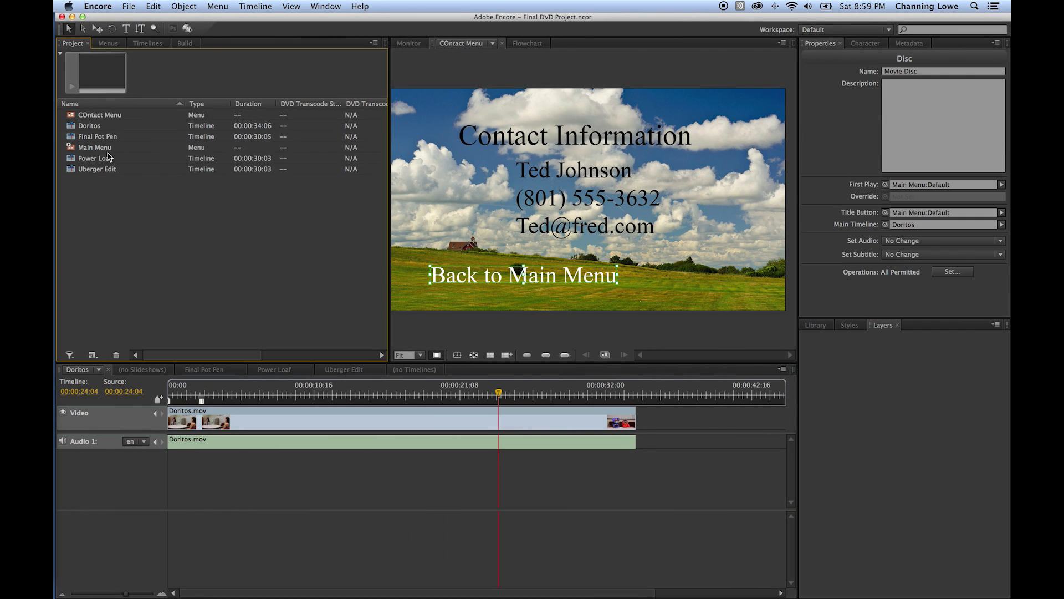
left_click(105, 149)
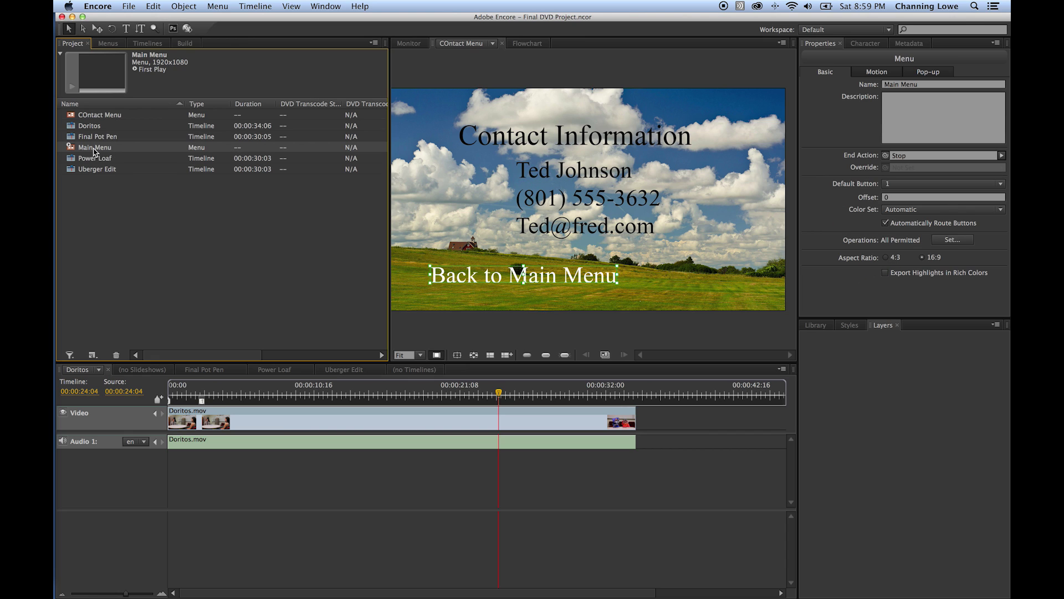
- In the Main Menu, make the Pot Pen button number 1 and link it to the Final Pot Pen timeline
double_click(81, 148)
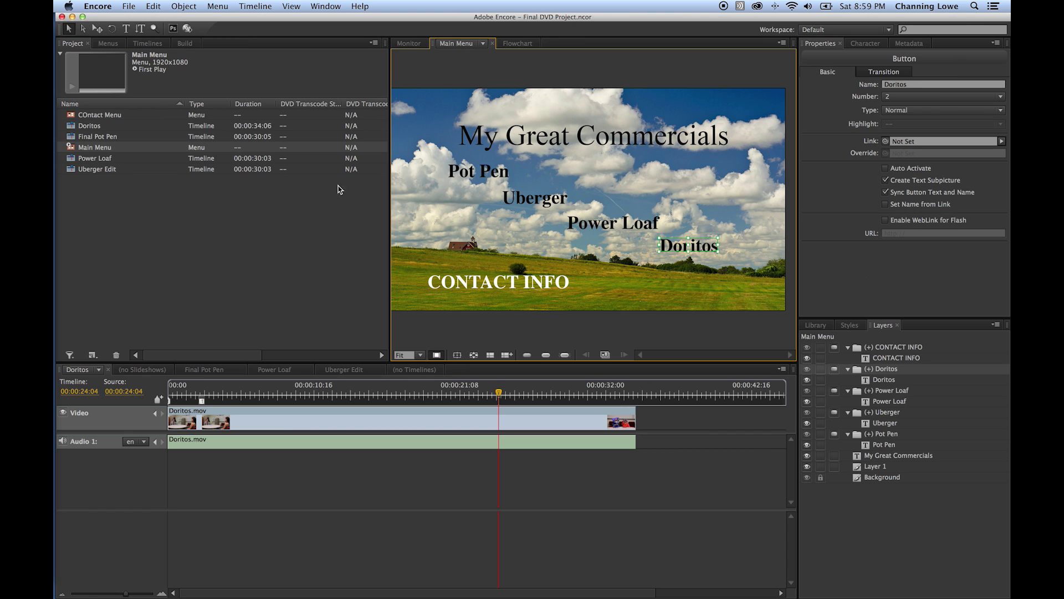
left_click(486, 177)
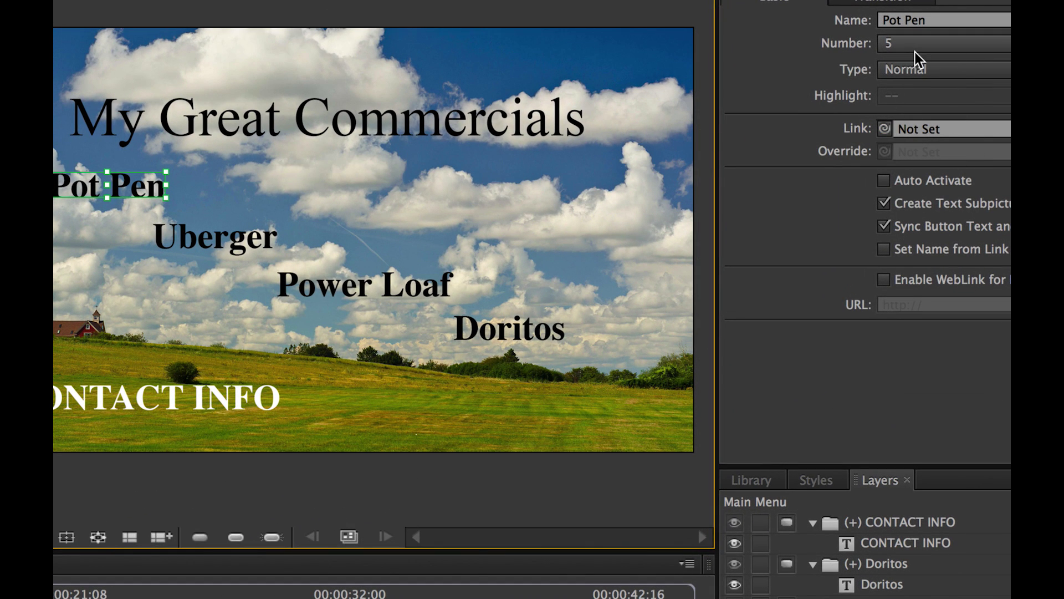
left_click(994, 43)
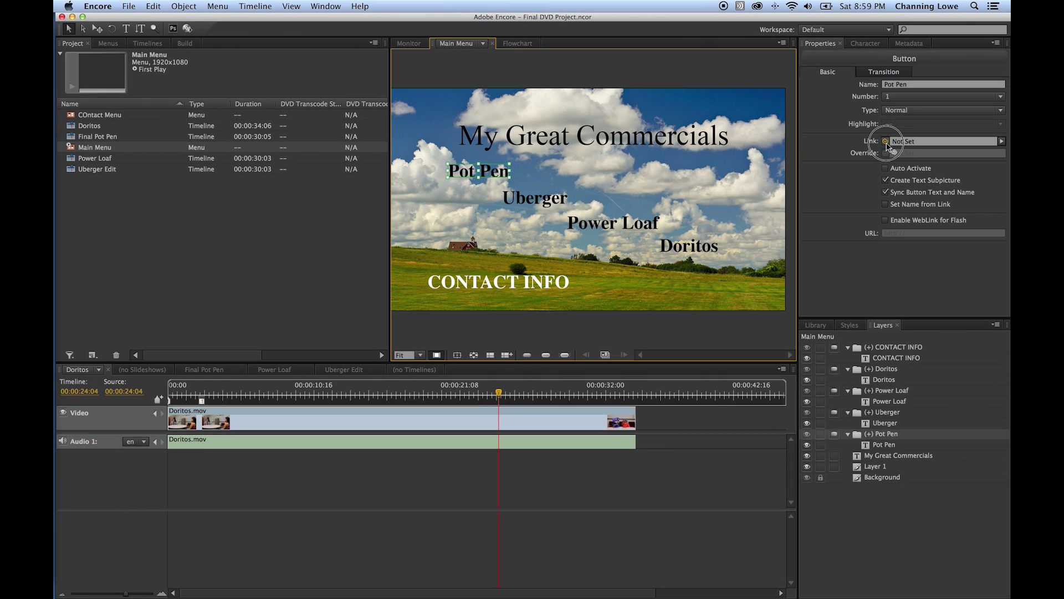
left_click_drag(886, 143, 100, 140)
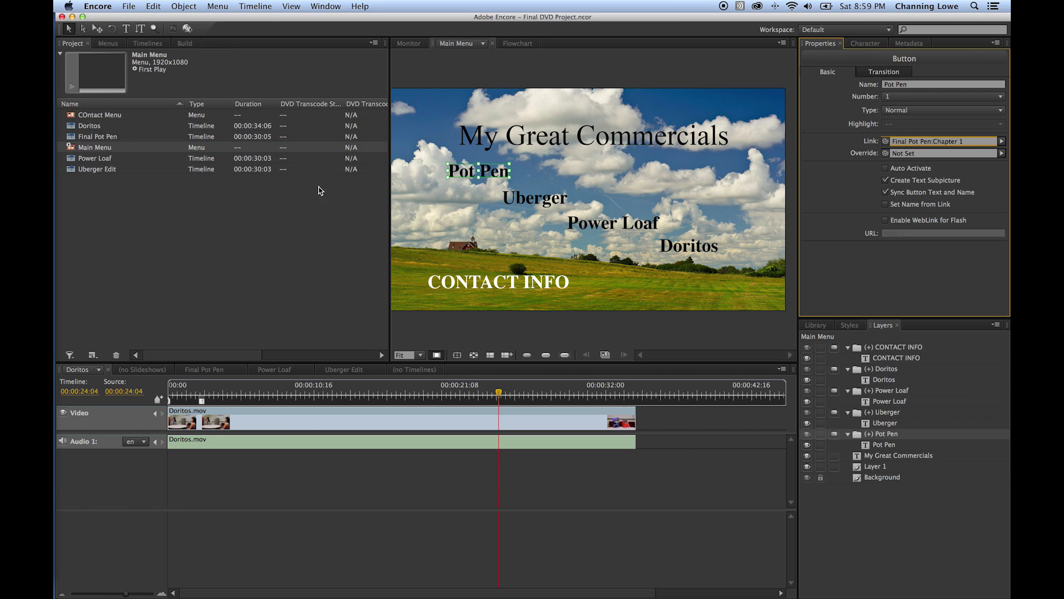
- Link the Uberger, Power Loaf and Doritos buttons to their commercial timelines
left_click(552, 203)
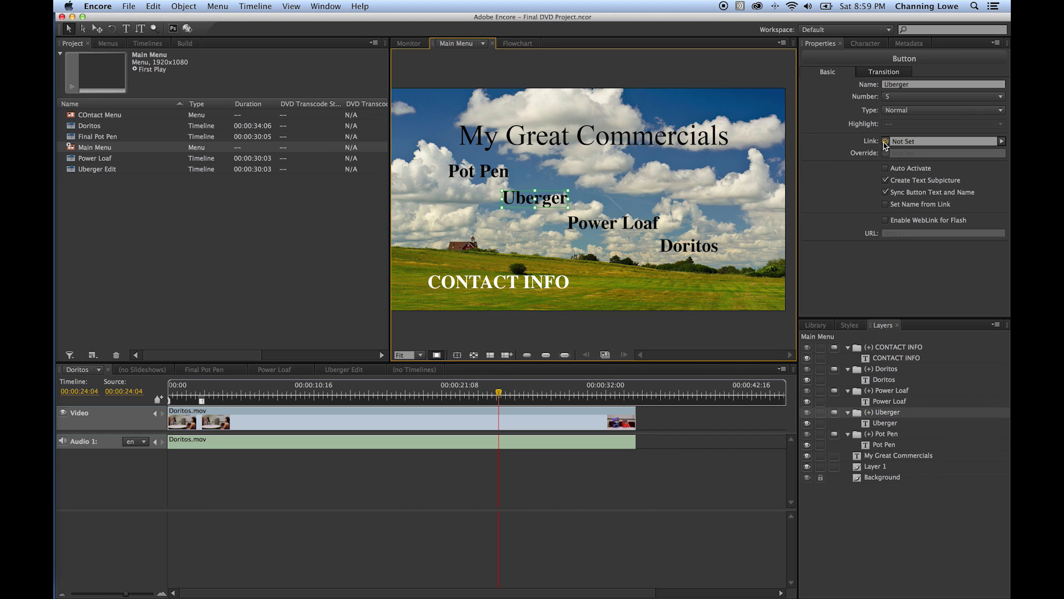
left_click_drag(886, 142, 108, 175)
left_click(612, 225)
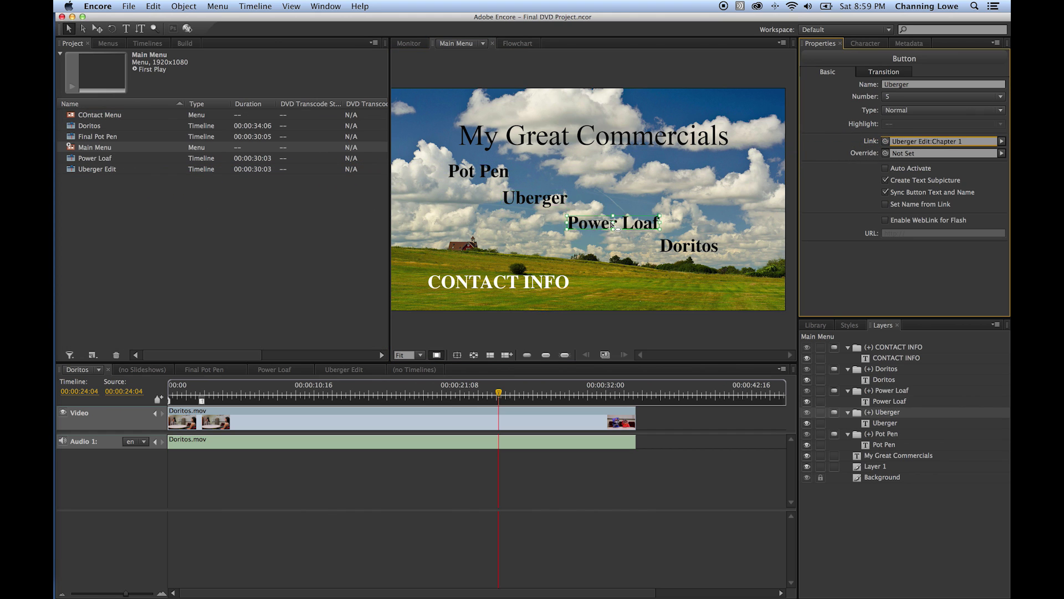
left_click_drag(886, 143, 110, 164)
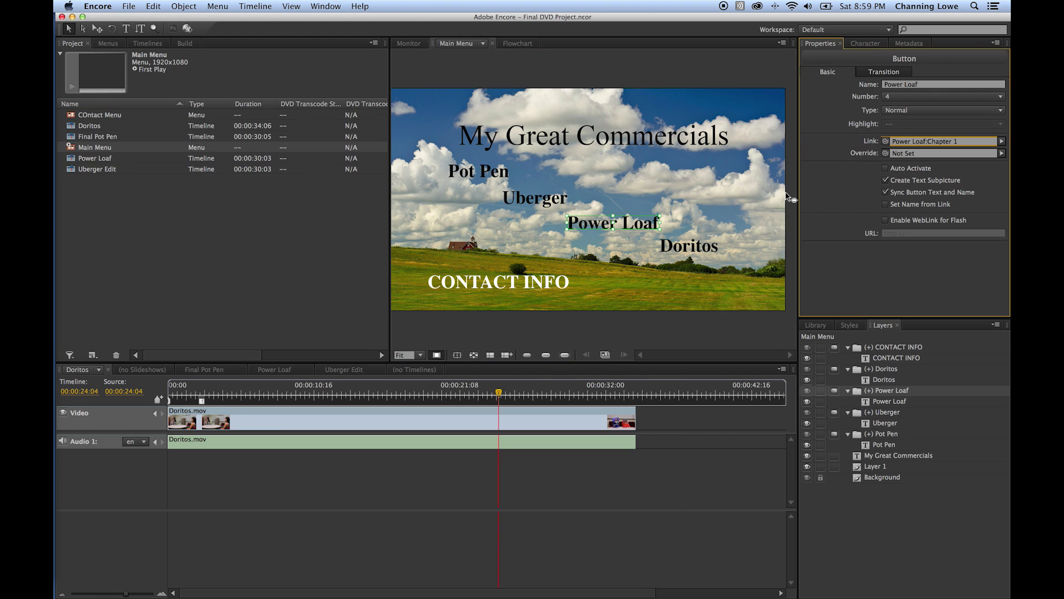
left_click(718, 246)
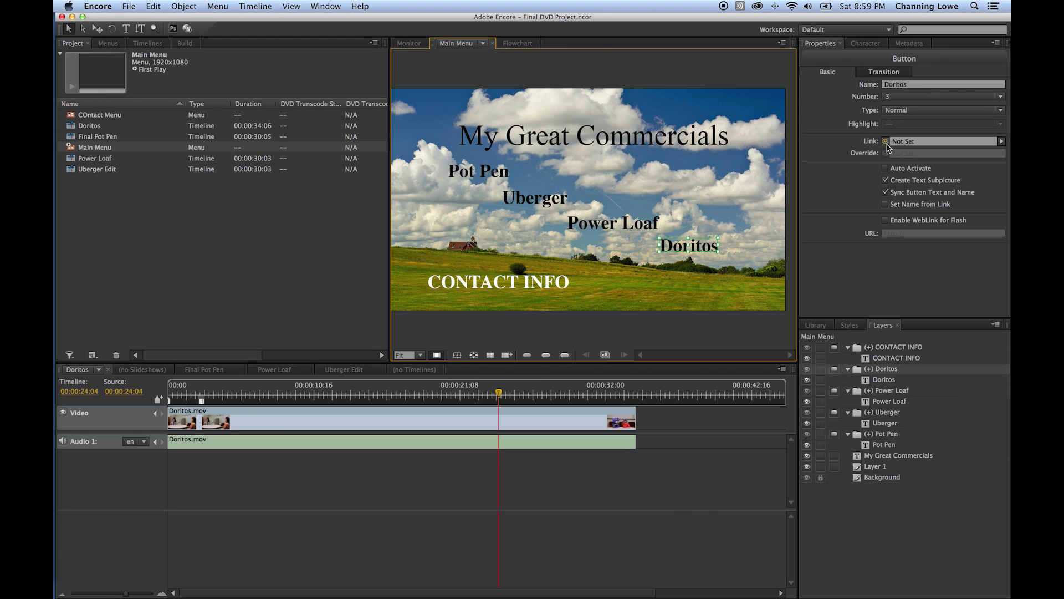
left_click_drag(886, 143, 108, 127)
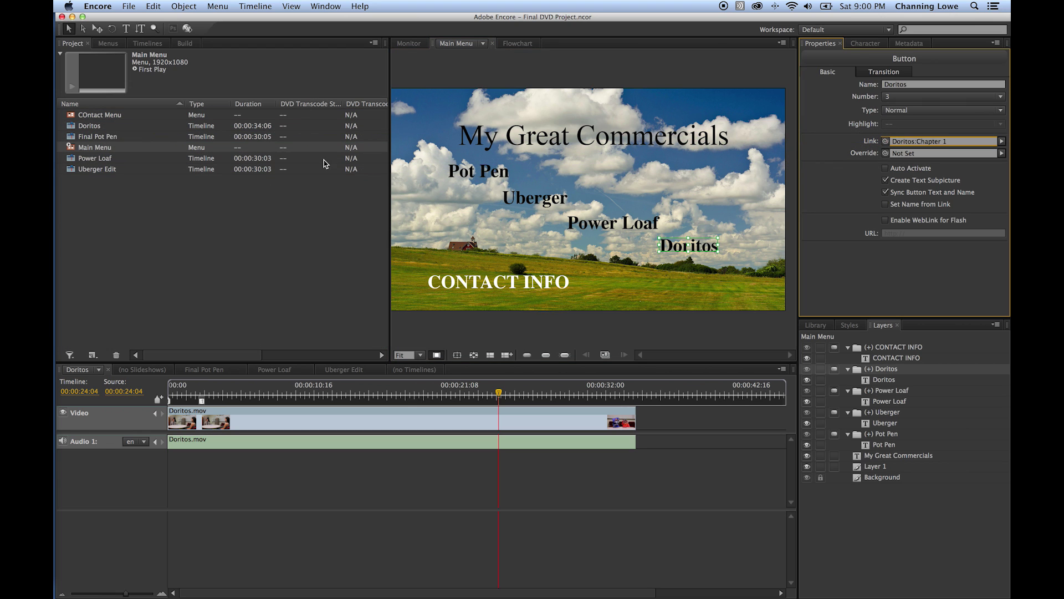
- Check the links on the Pot Pen, Uberger, Power Loaf and Doritos buttons
left_click(478, 170)
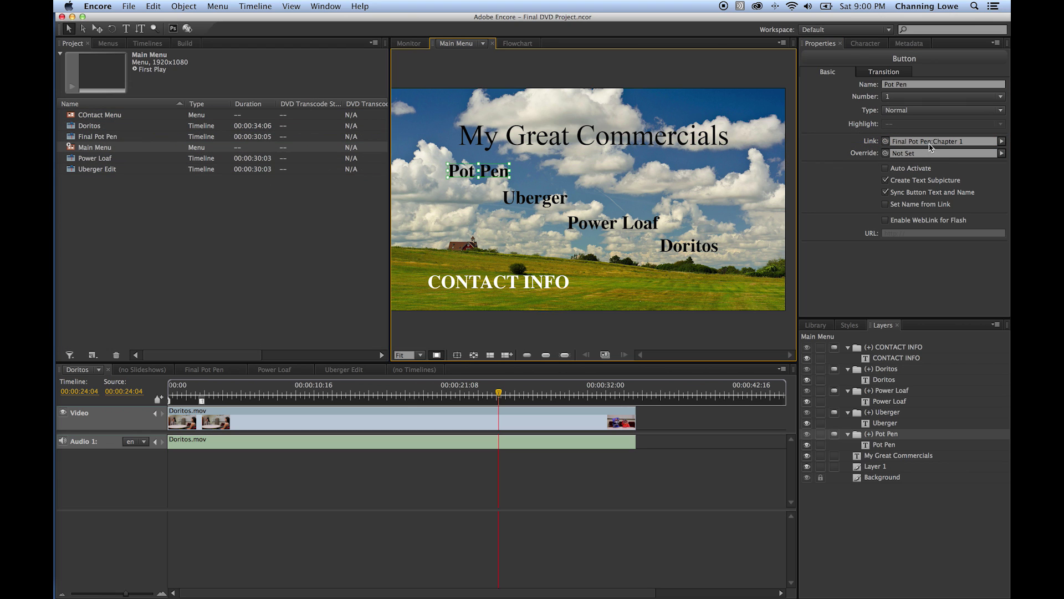
left_click(563, 194)
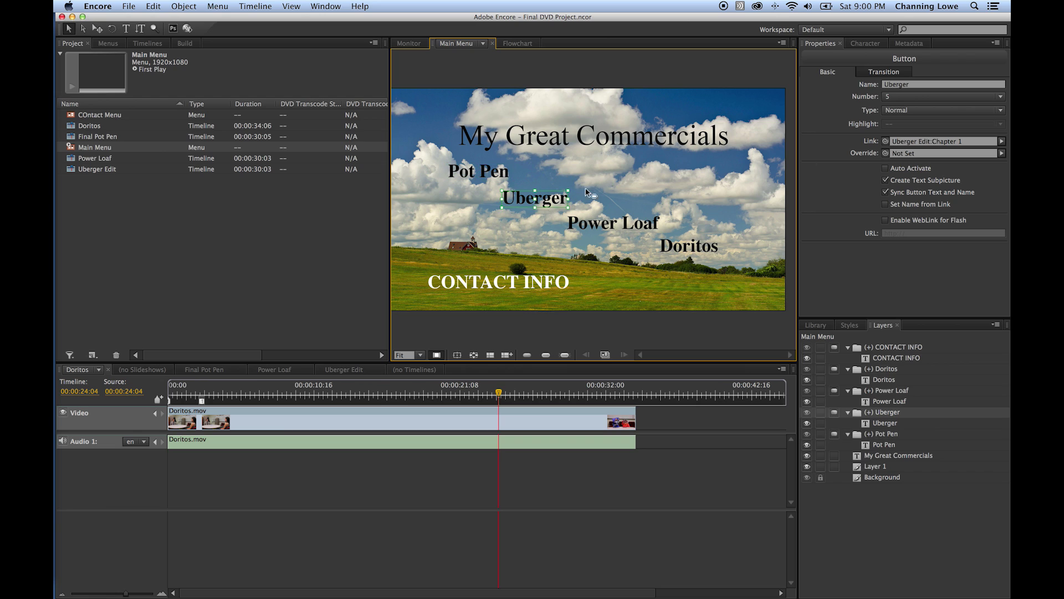
left_click(635, 221)
left_click(697, 244)
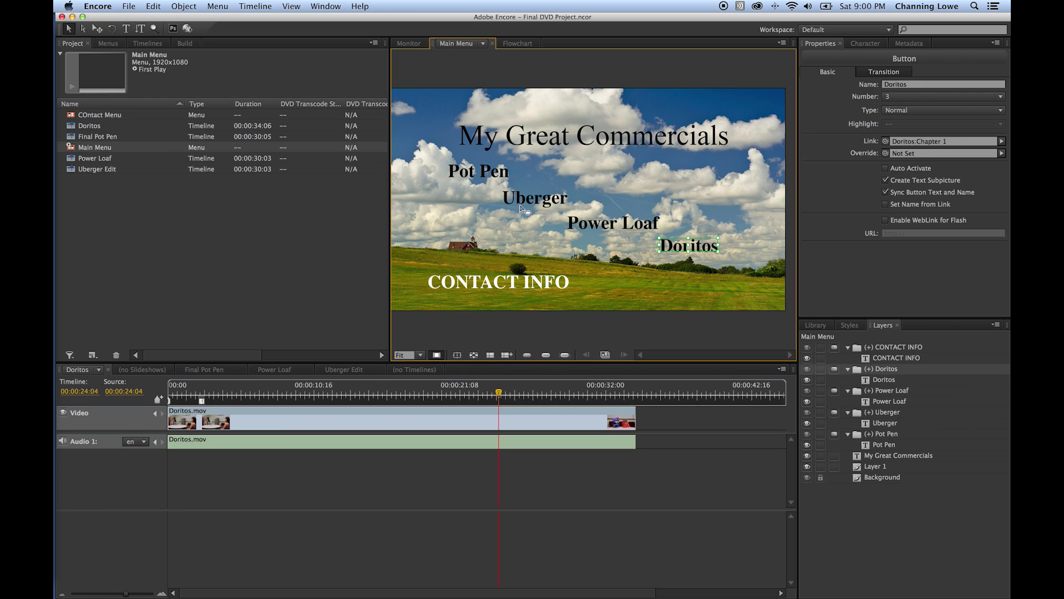
- Link the CONTACT INFO button to the COntact Menu
left_click(274, 197)
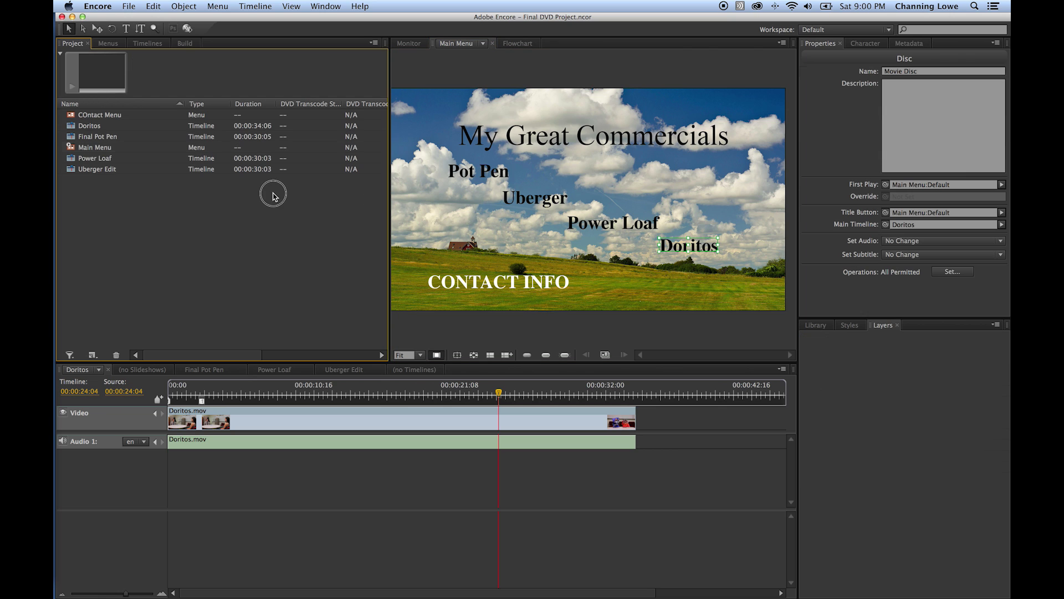
left_click(491, 286)
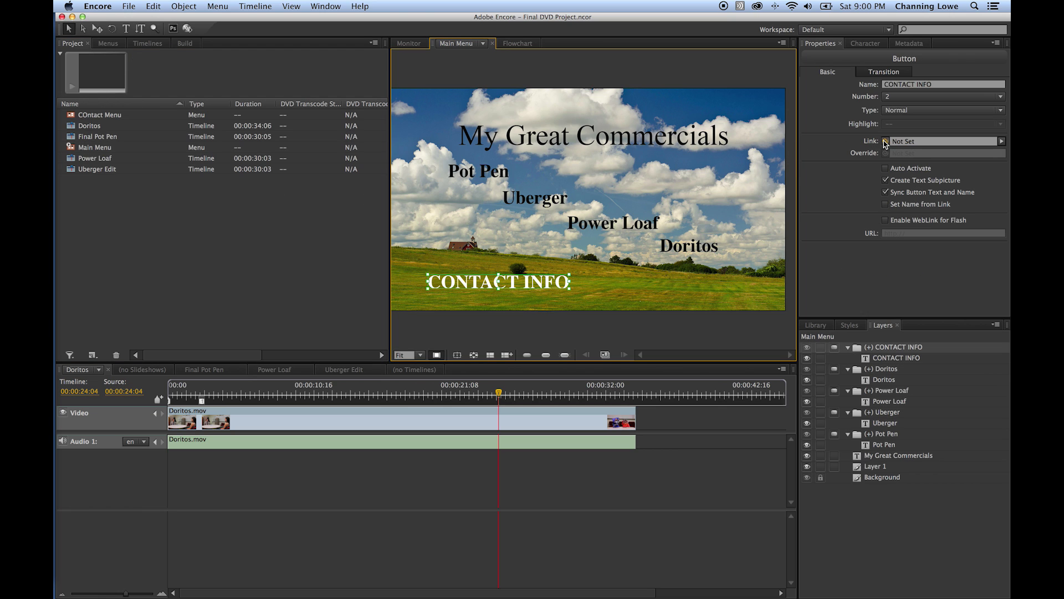
left_click_drag(885, 143, 113, 115)
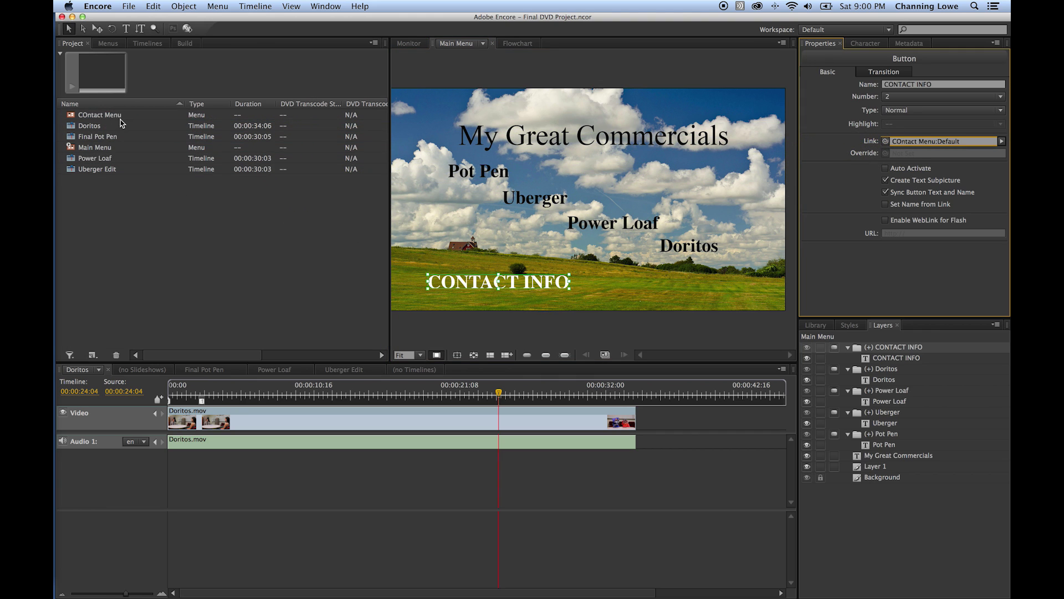
left_click(117, 242)
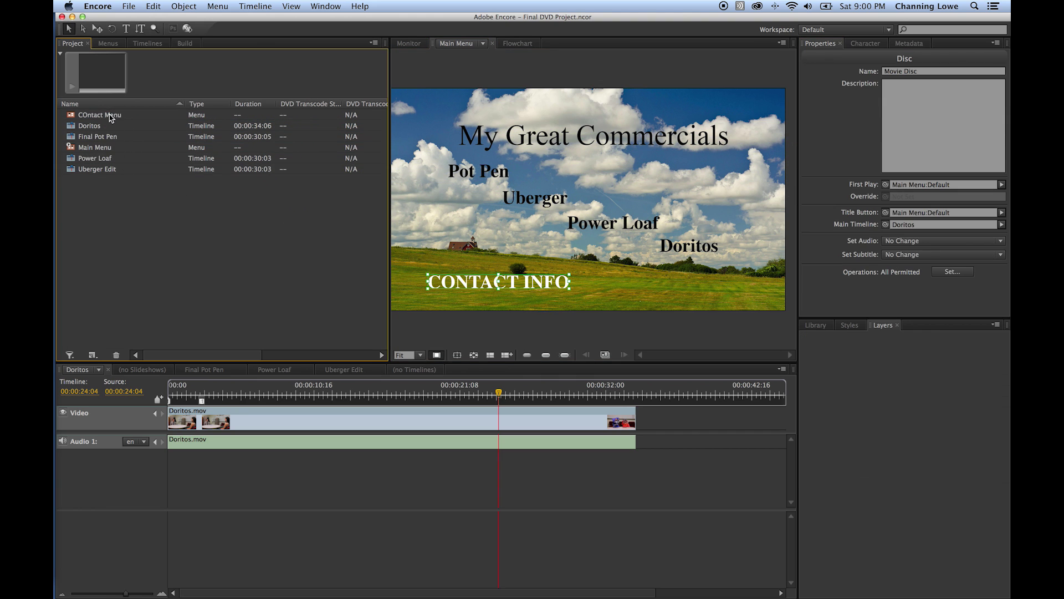
- Point the COntact Menu's Back to Main Menu button at the Main Menu, then view the flowchart
double_click(96, 117)
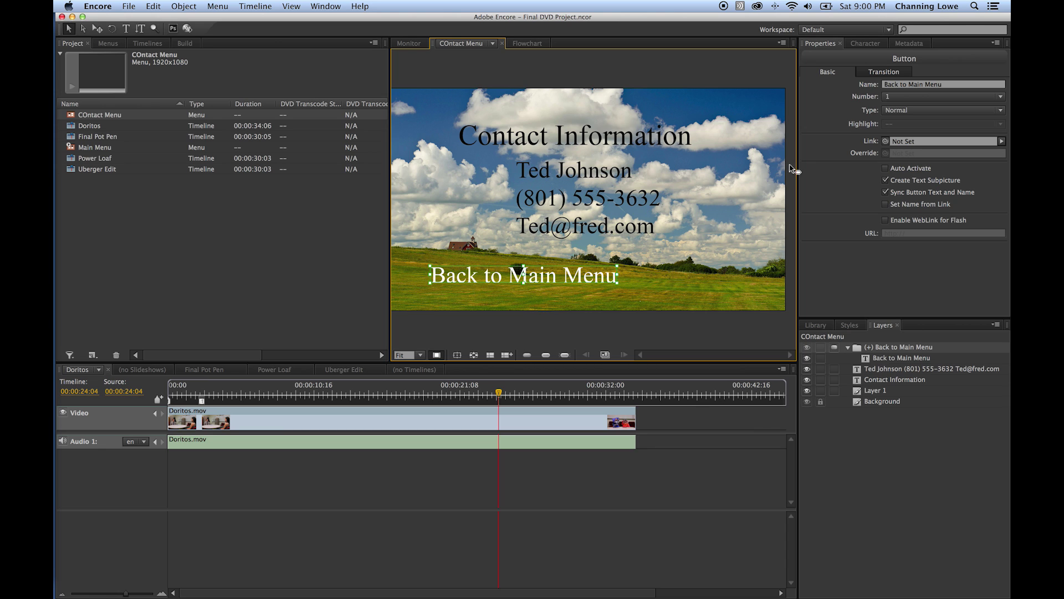
left_click_drag(885, 142, 119, 149)
left_click(144, 183)
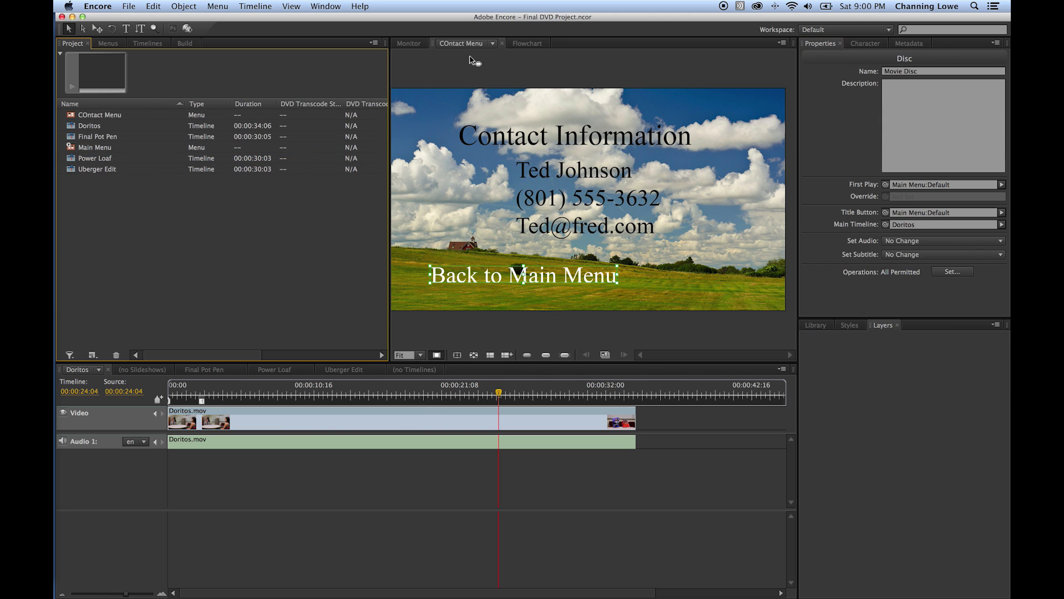
left_click(528, 43)
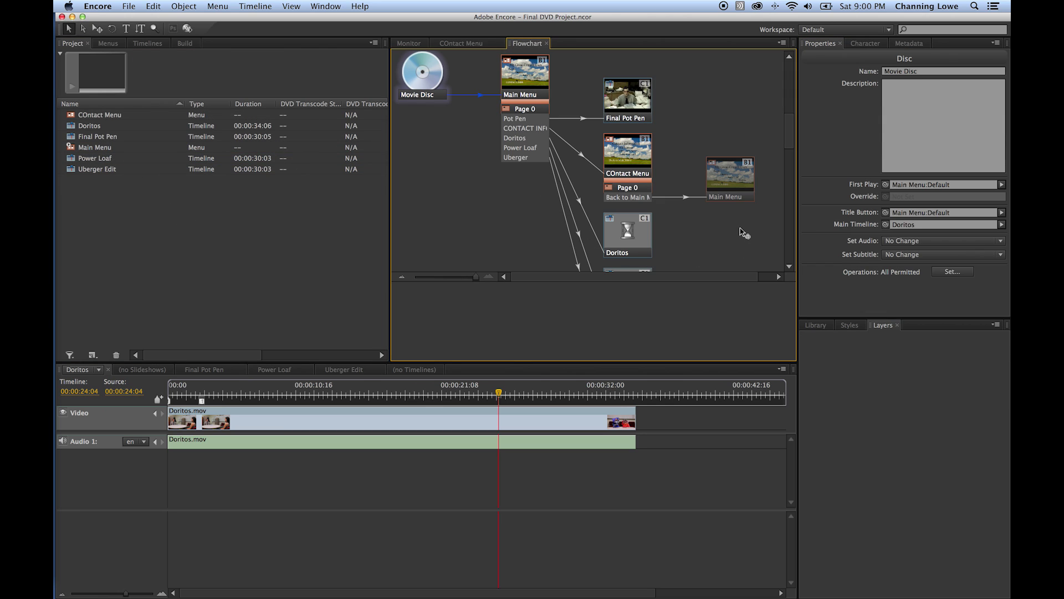
key("grave")
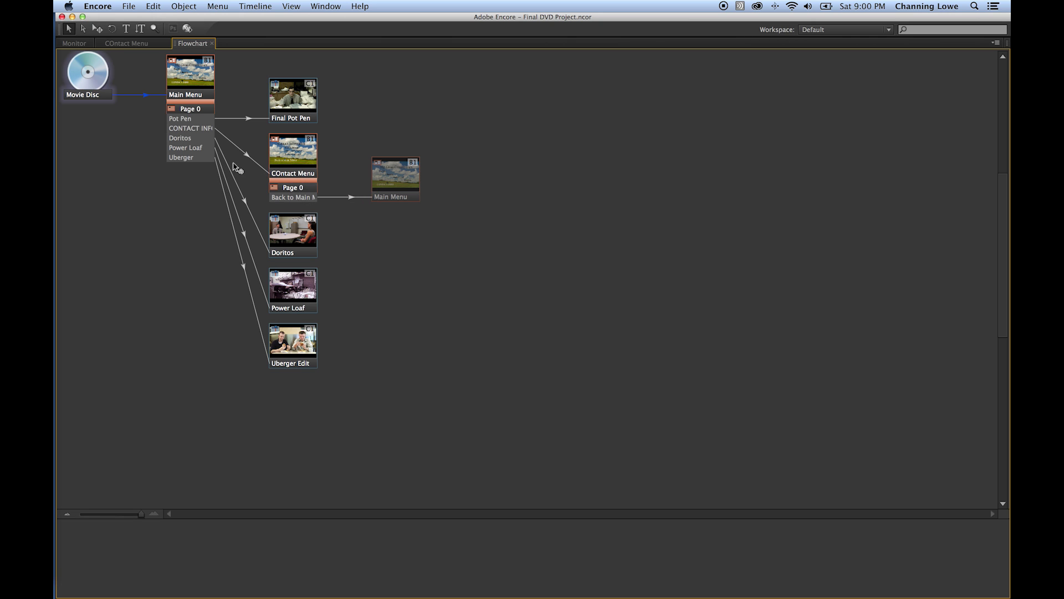
key("grave")
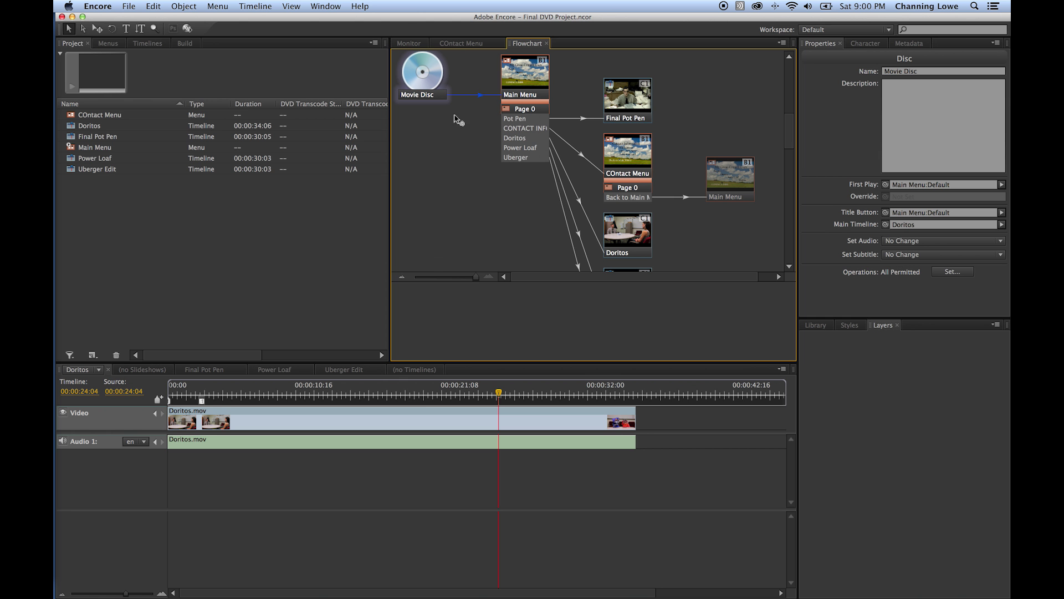
left_click(461, 44)
left_click(409, 44)
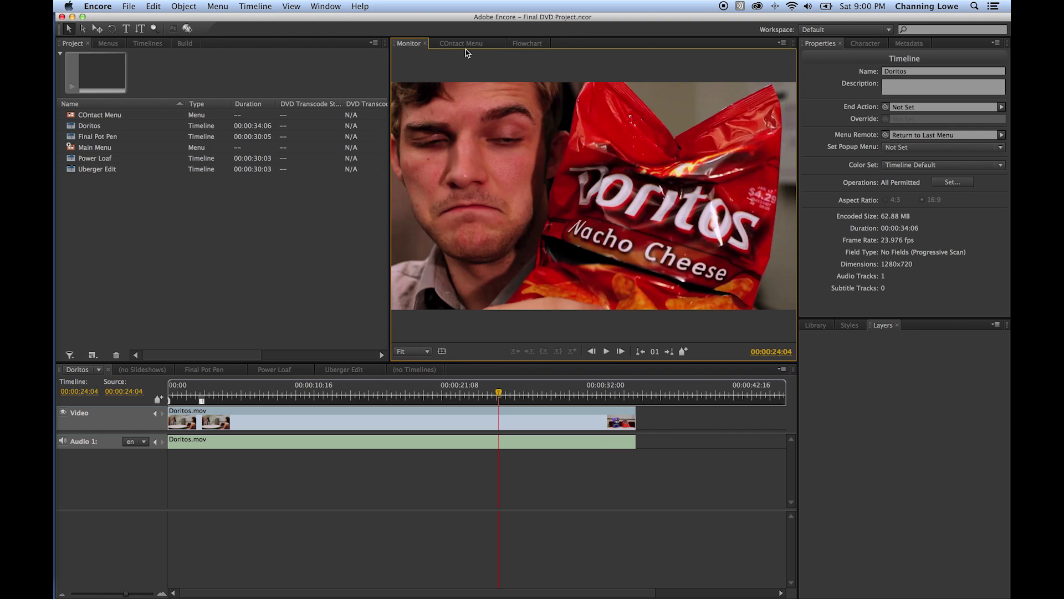
- Preview the Contact Menu and inspect the disc and Doritos timeline properties
left_click(463, 44)
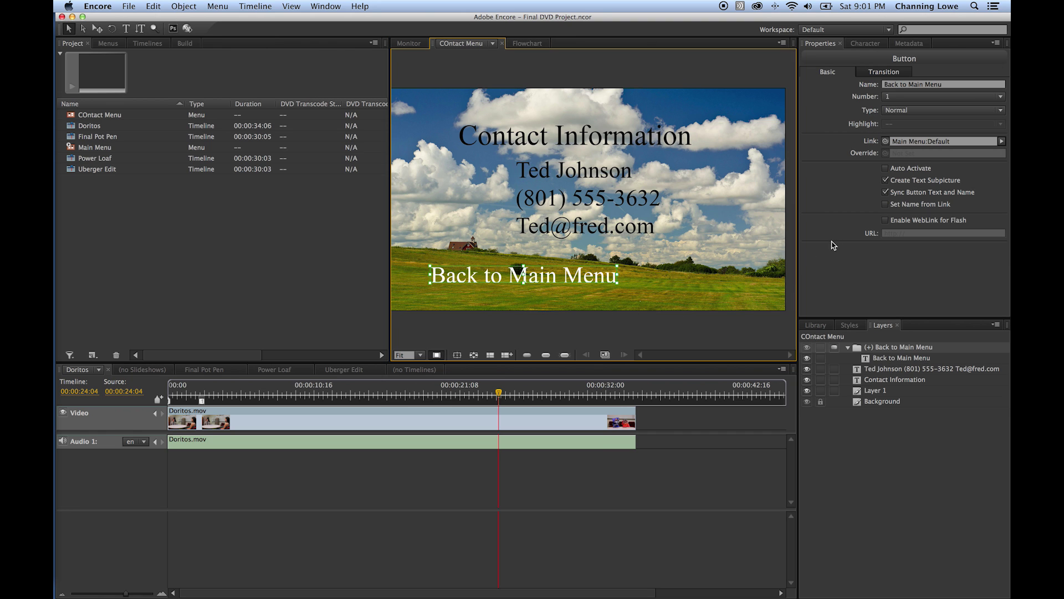
left_click(226, 219)
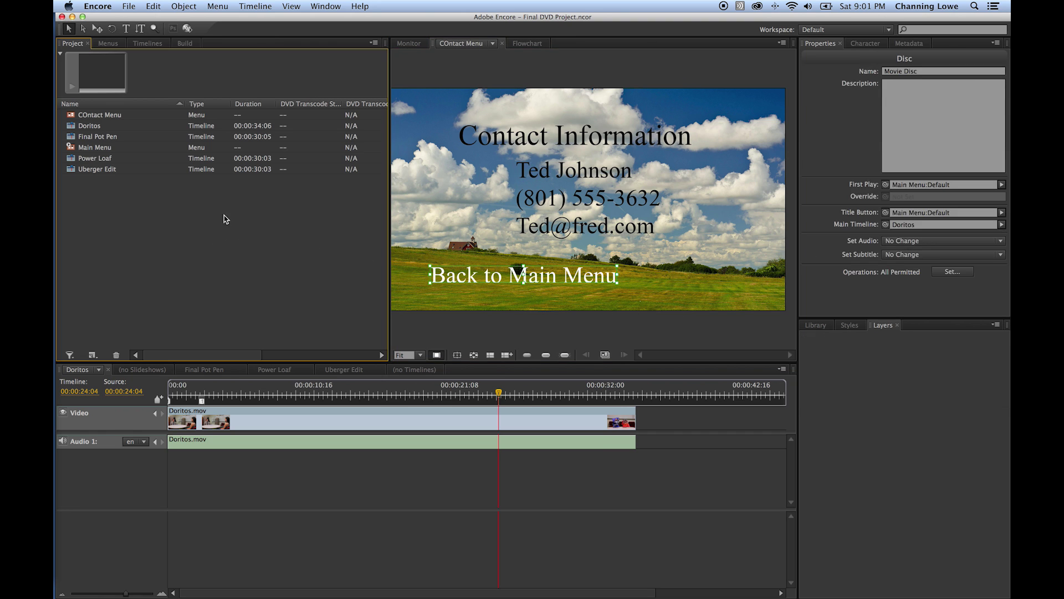
left_click(101, 130)
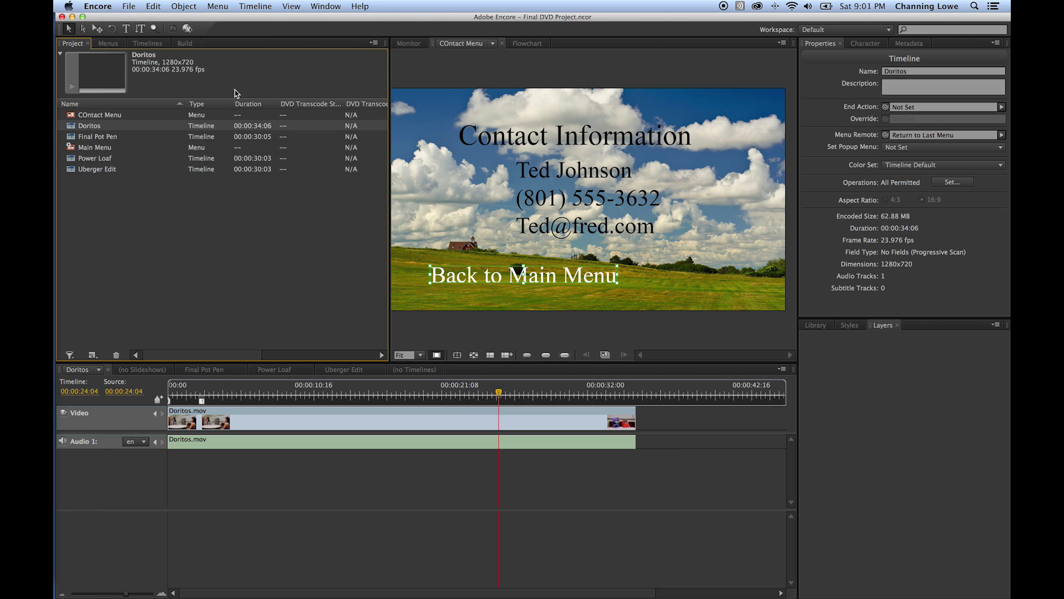
- Reopen the Main Menu, check the Pot Pen button, and show Final Pot Pen's properties
double_click(92, 147)
left_click(93, 129)
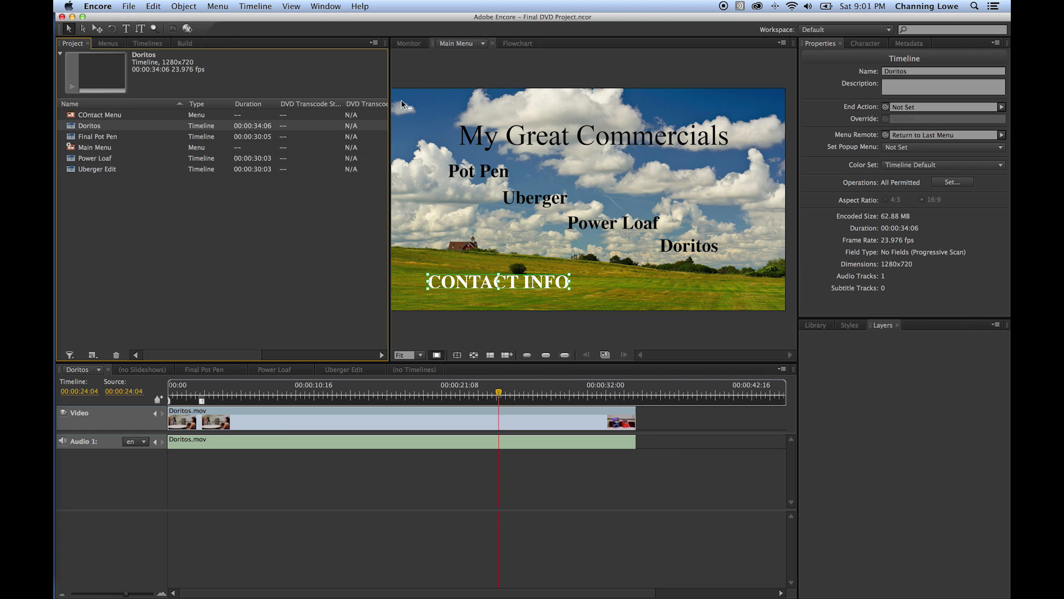
left_click(465, 177)
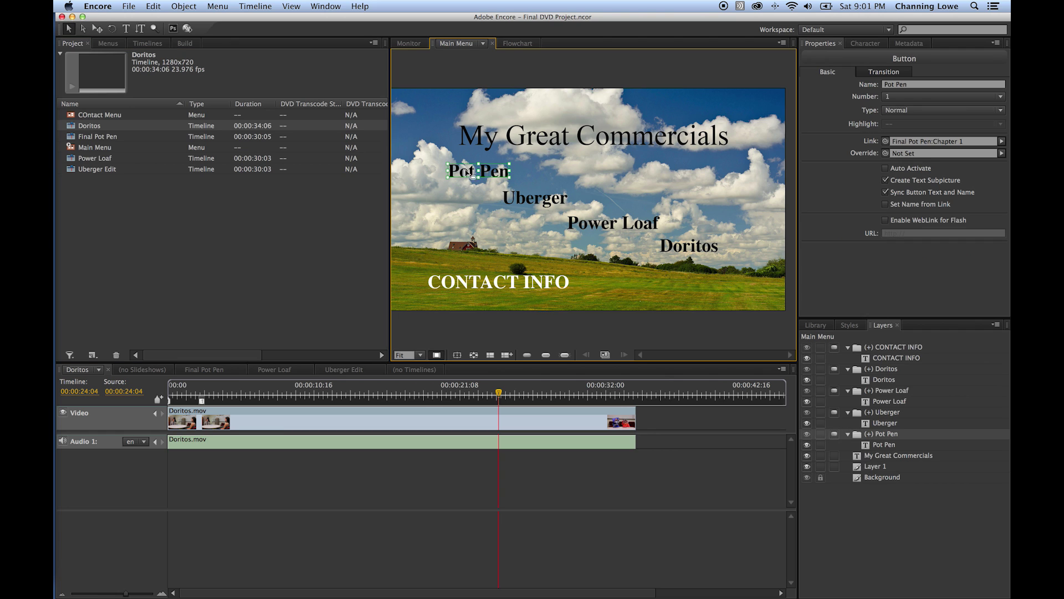
left_click(97, 168)
left_click(98, 137)
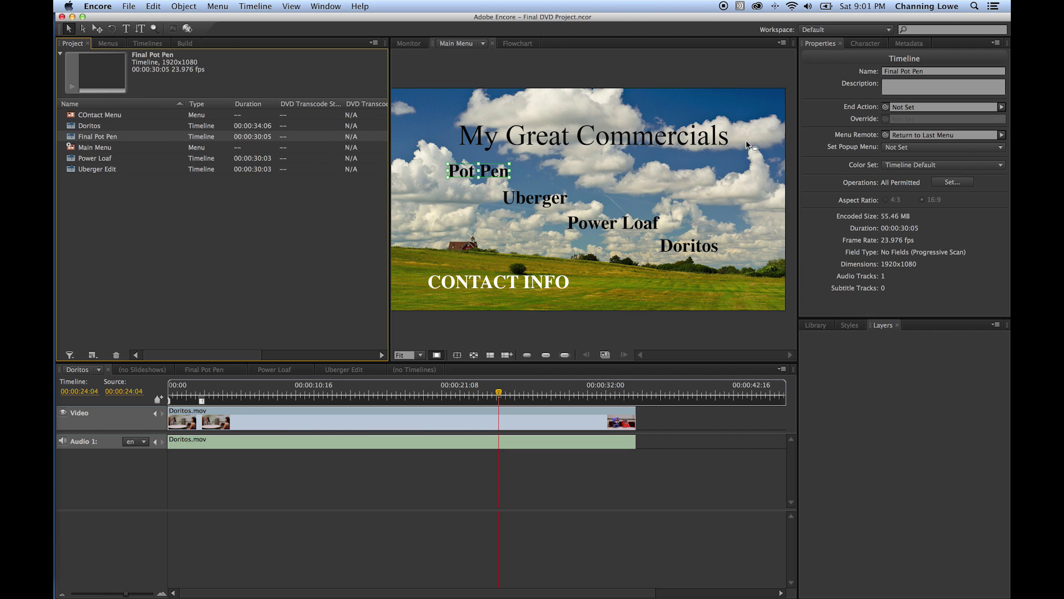
- Make Final Pot Pen end on the Uberger button and Uberger Edit end on Power Loaf
left_click_drag(885, 107, 536, 200)
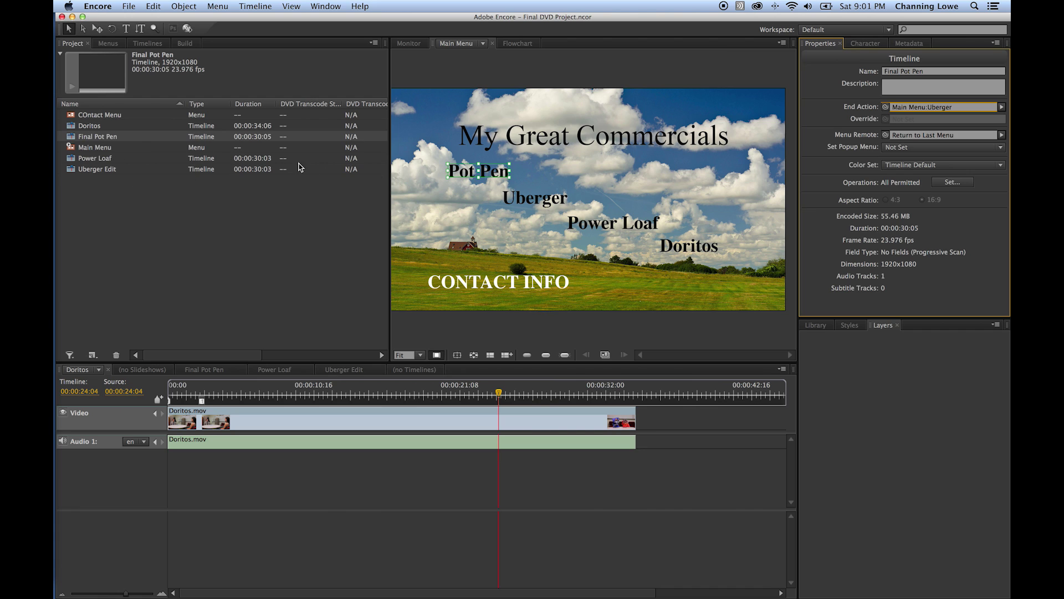
left_click(107, 169)
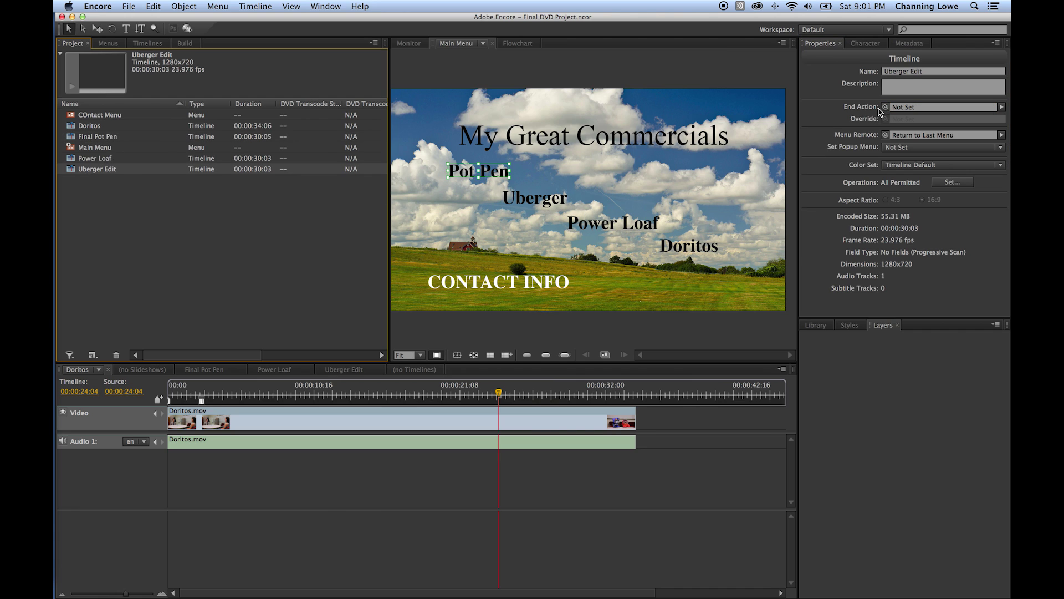
left_click_drag(885, 107, 594, 225)
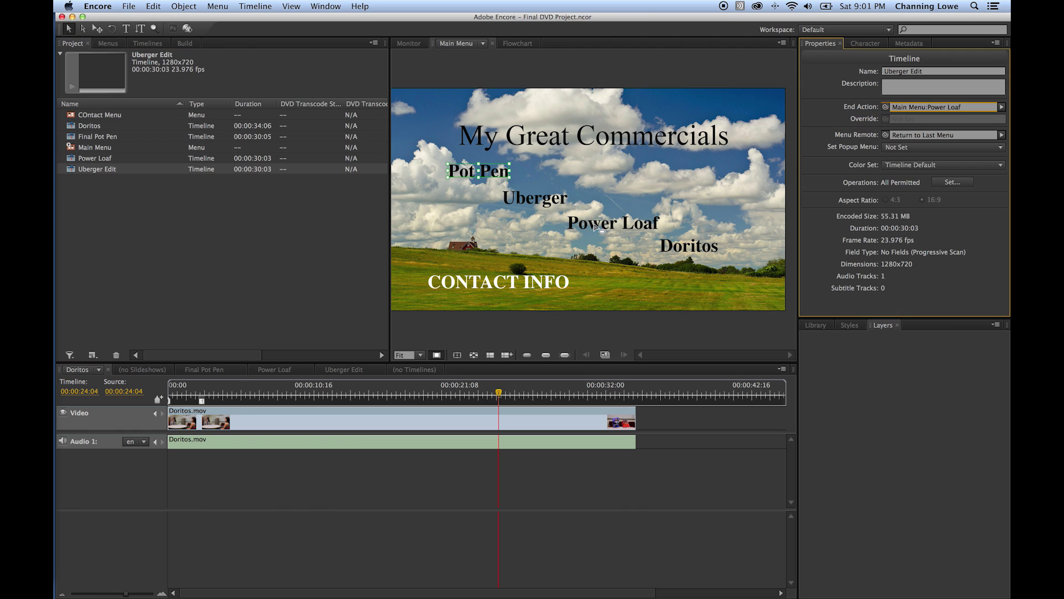
- Make Power Loaf end on the Doritos button and Doritos end on CONTACT INFO
left_click(103, 160)
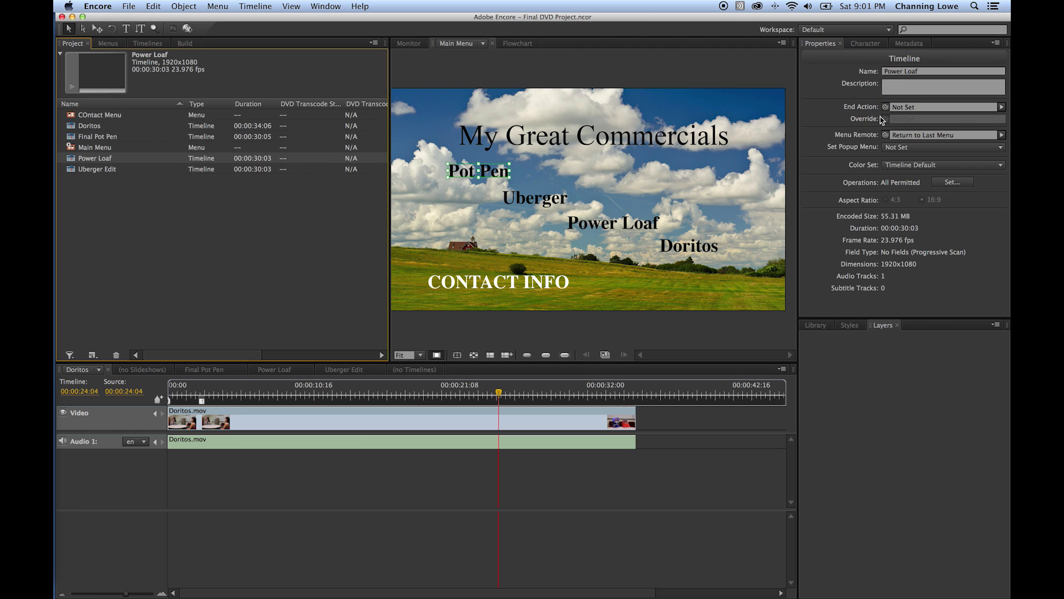
left_click_drag(885, 107, 679, 249)
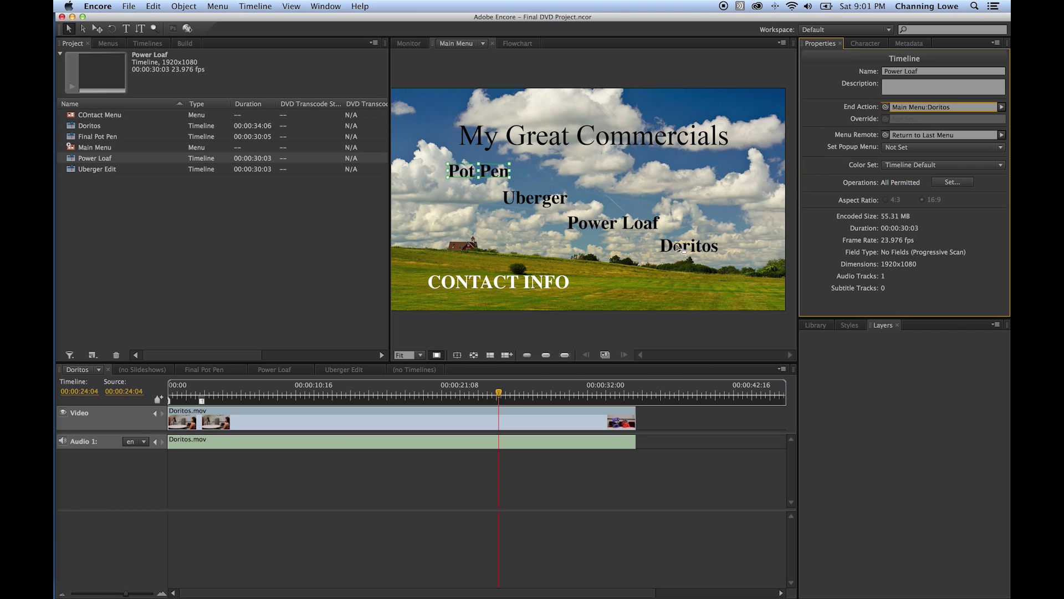
left_click(84, 126)
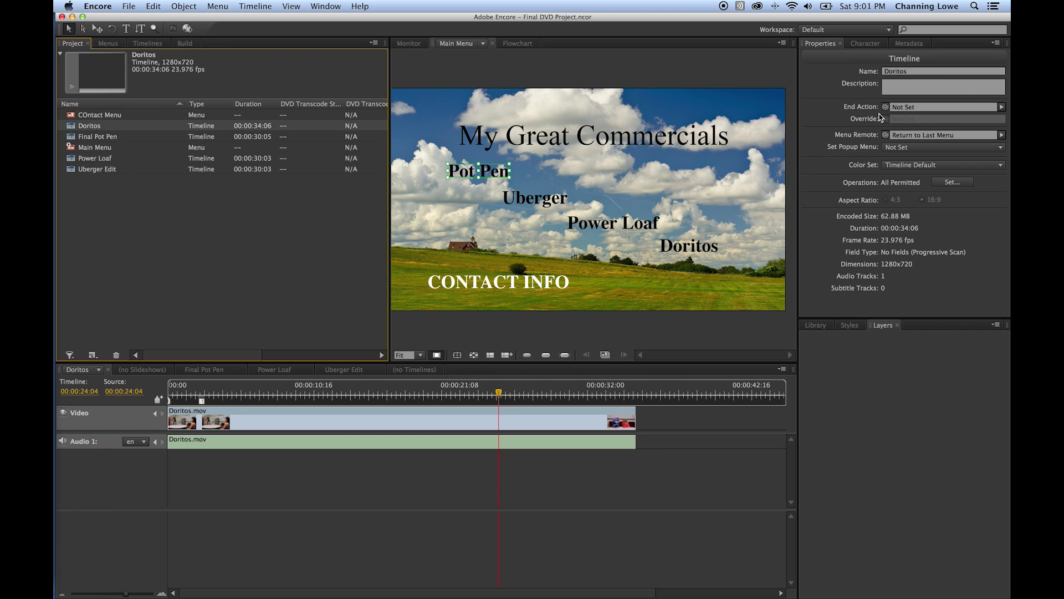
left_click_drag(885, 107, 535, 283)
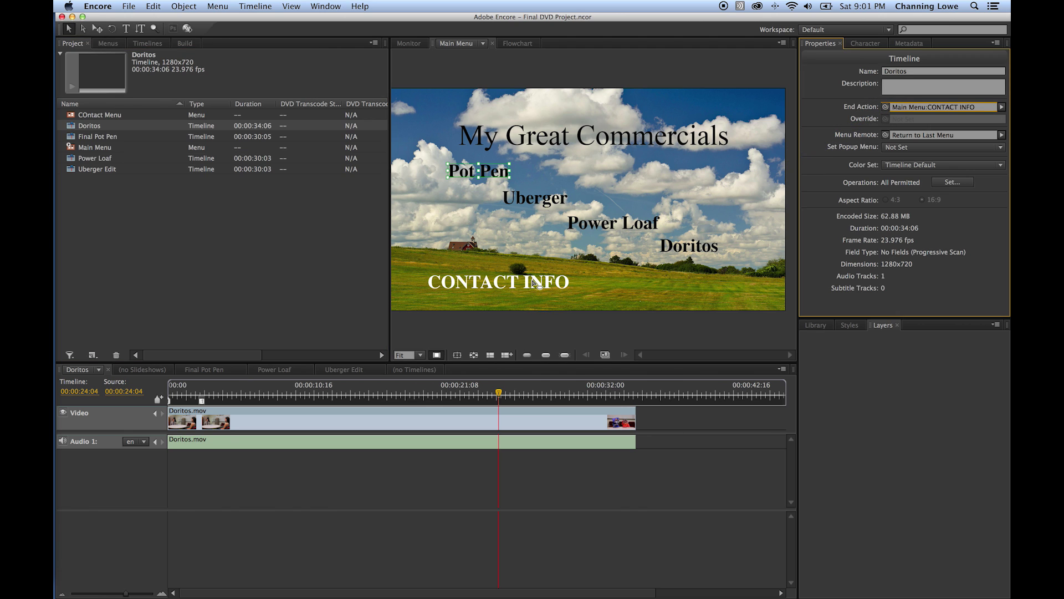
left_click(288, 236)
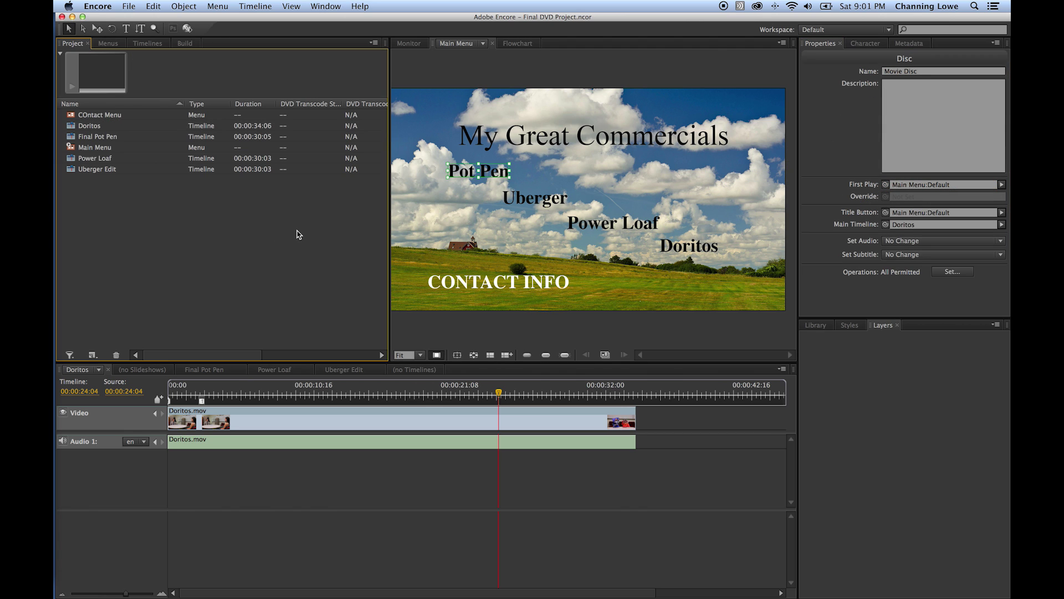
- Save the project and move Final Pot Pen's playhead near its end at 00:00:28:16
key("super+s")
left_click(203, 370)
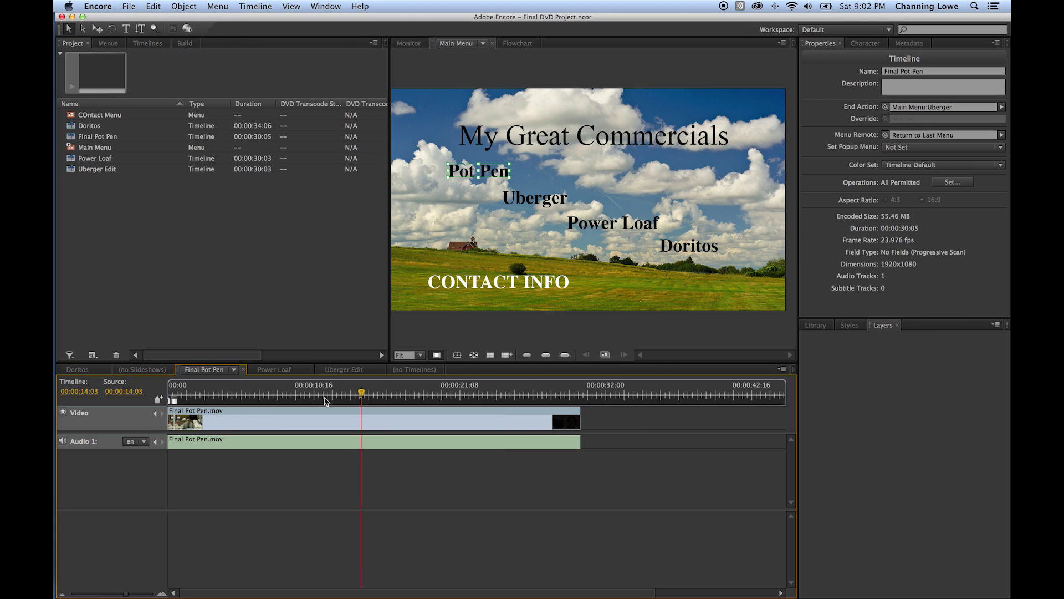
left_click_drag(344, 397, 554, 402)
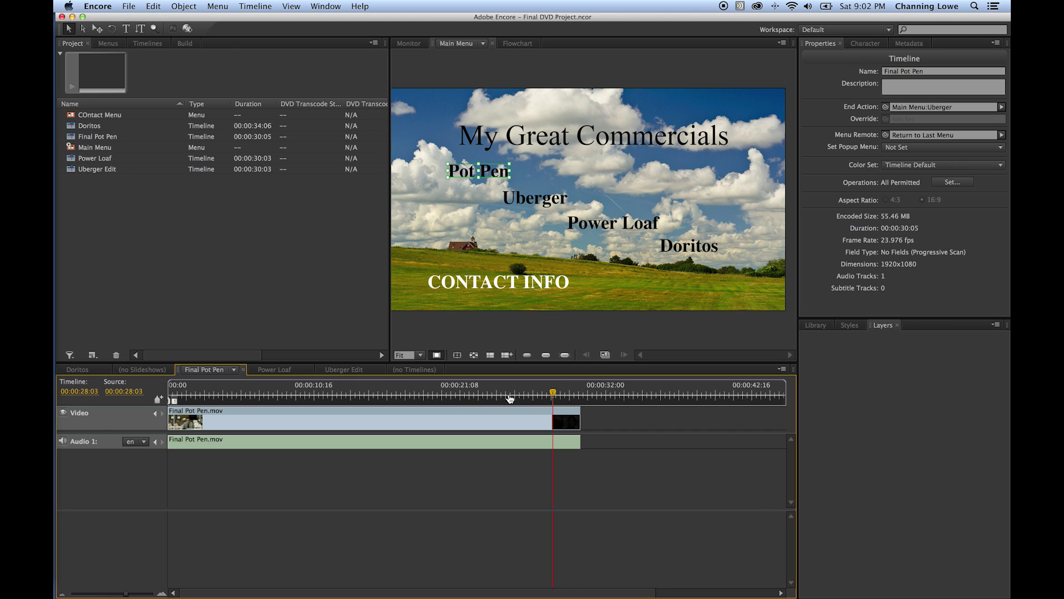
left_click(408, 44)
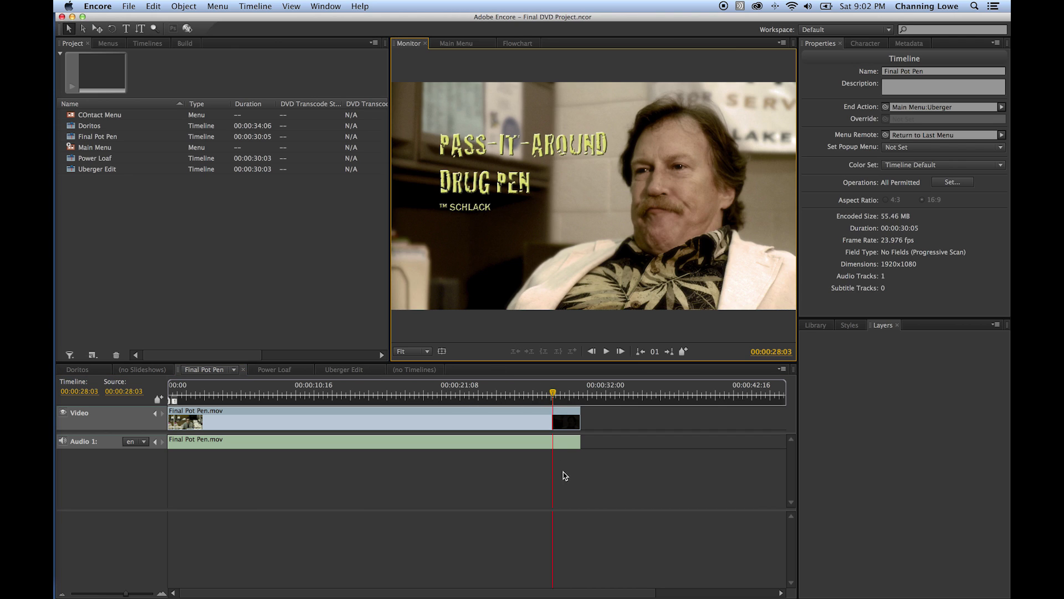
left_click_drag(553, 394, 560, 395)
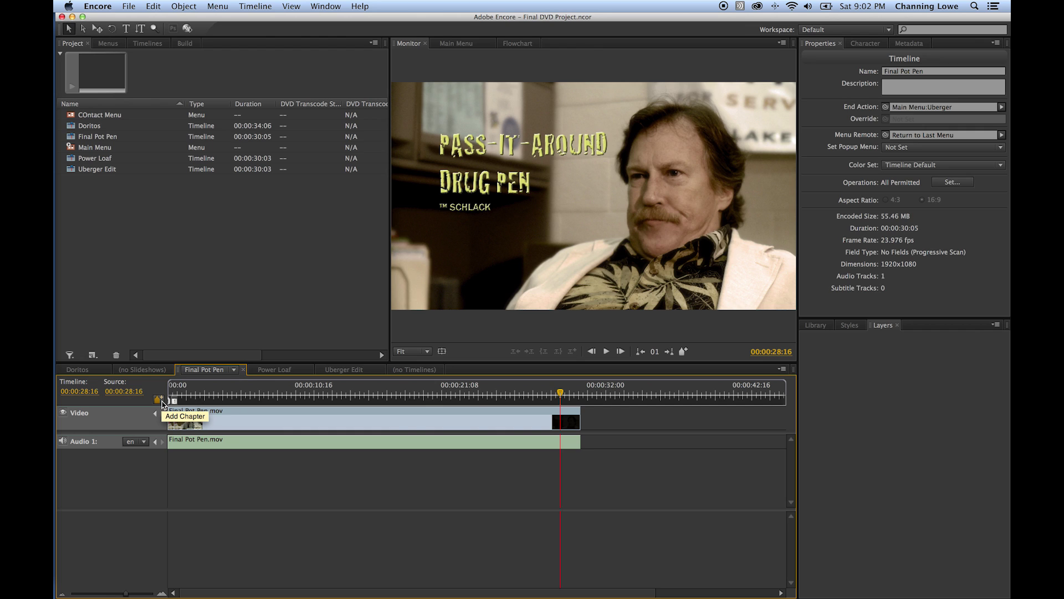
- Show the Power Loaf timeline's and then the Main Menu's properties
left_click(124, 232)
left_click(99, 158)
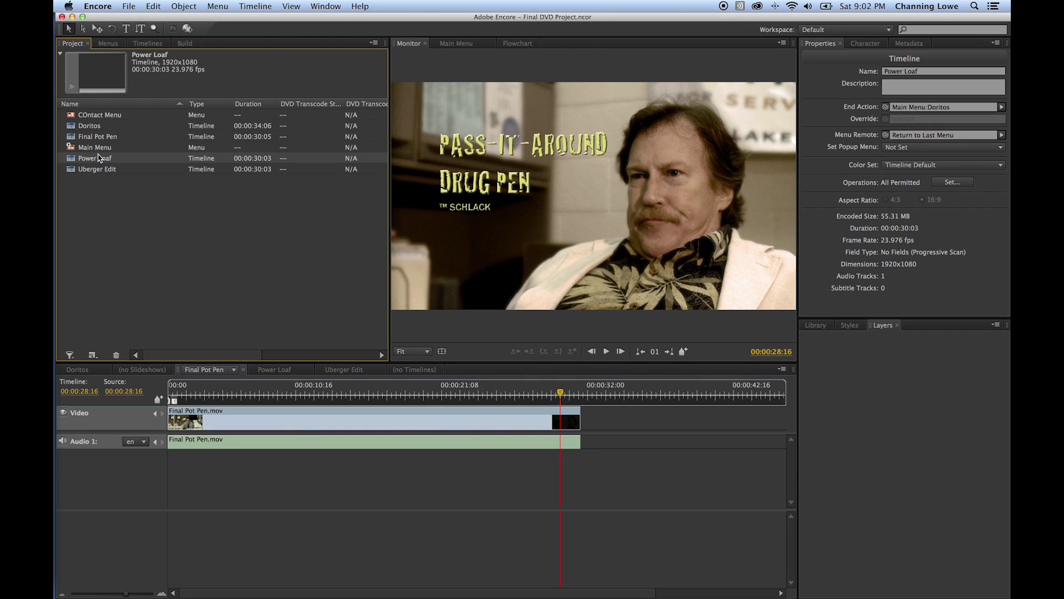
left_click(102, 149)
scroll(216, 180, "right", 10)
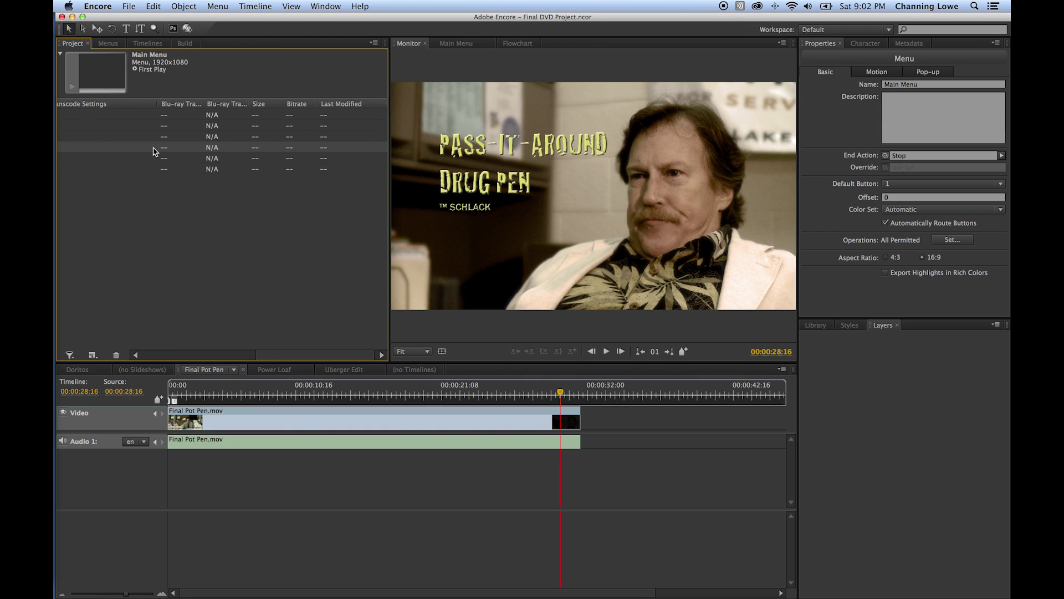
scroll(154, 151, "left", 10)
- Add an end chapter to Final Pot Pen at 00:00:28:16, then switch to the Power Loaf timeline
left_click(465, 48)
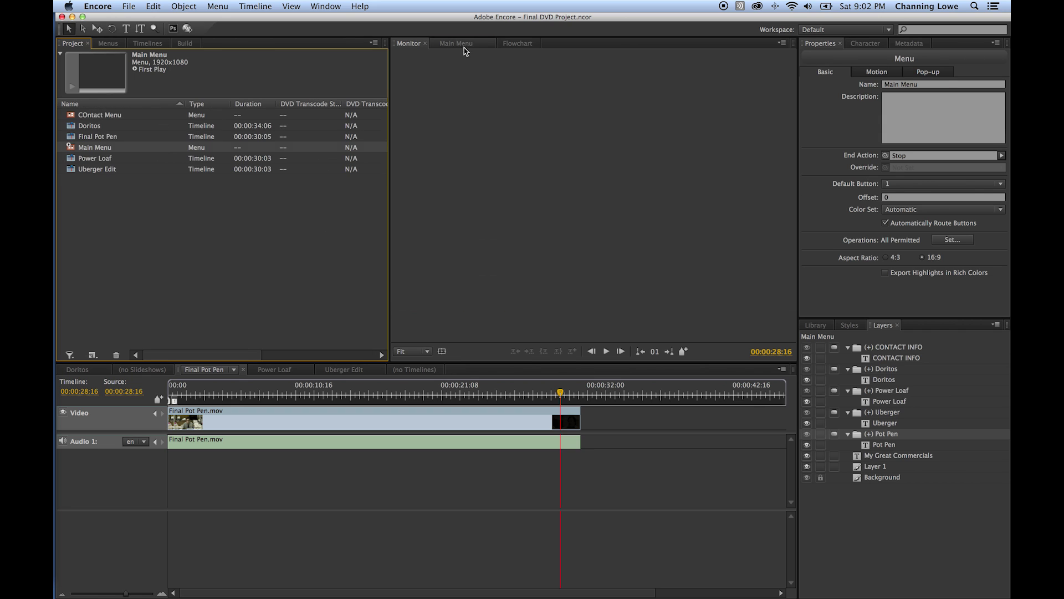
left_click(527, 198)
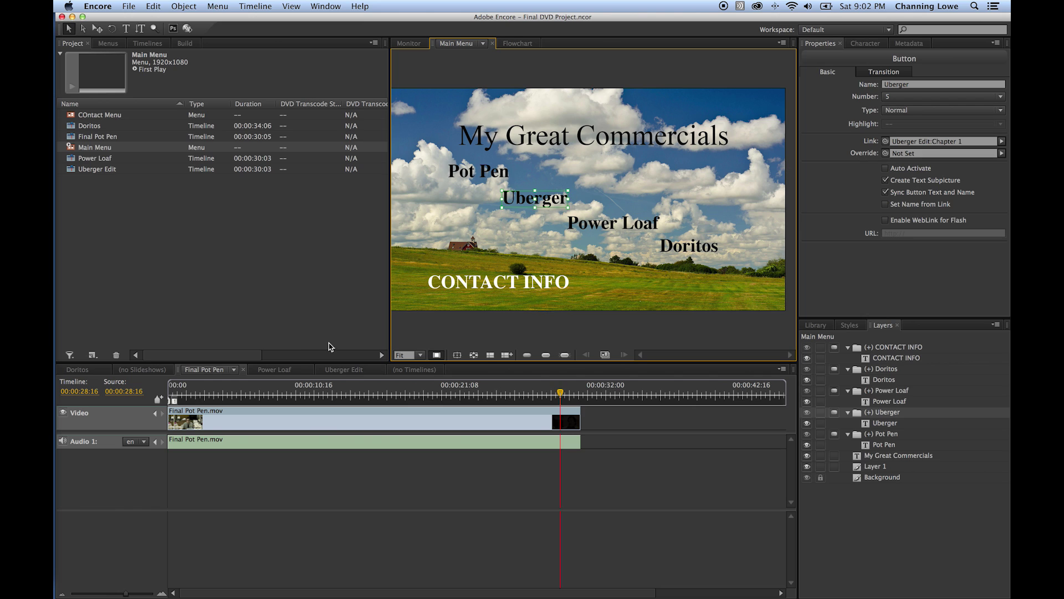
left_click(158, 399)
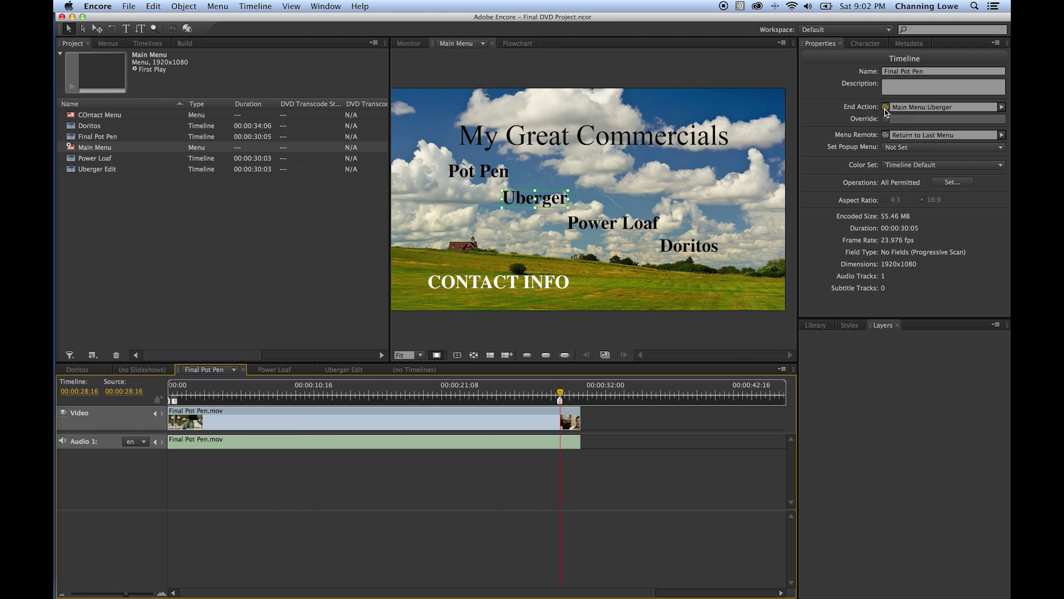
left_click(563, 205)
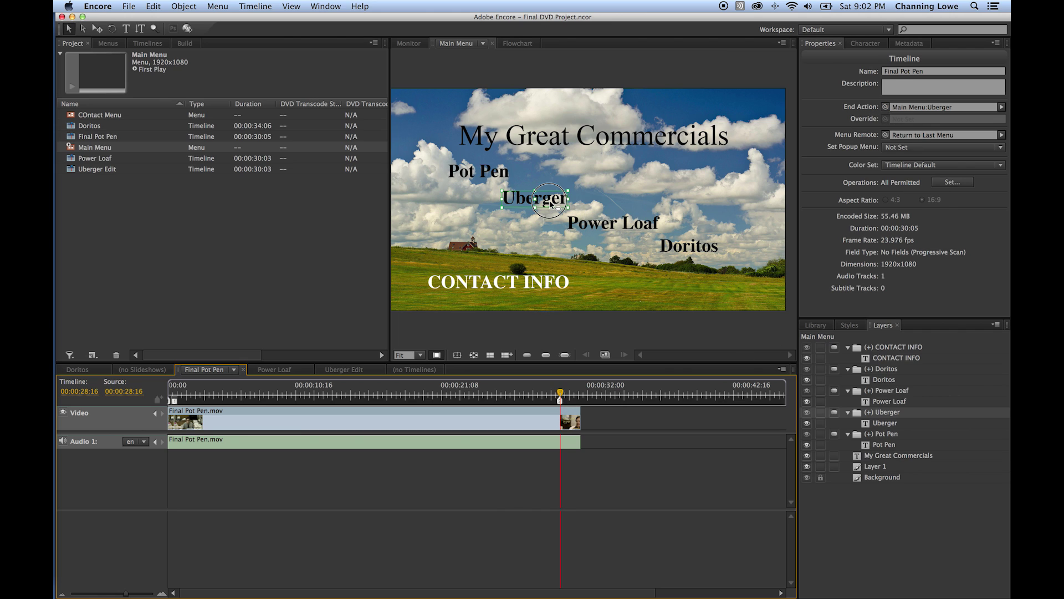
mouse_move(886, 142)
left_mouse_down()
mouse_move(815, 178)
mouse_move(559, 400)
left_mouse_up()
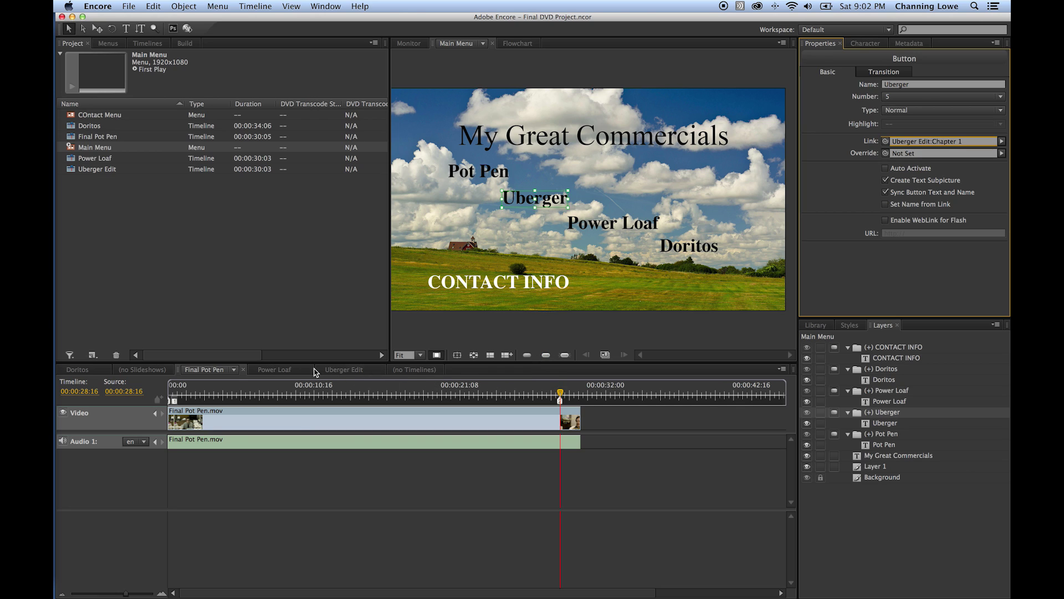
left_click(281, 370)
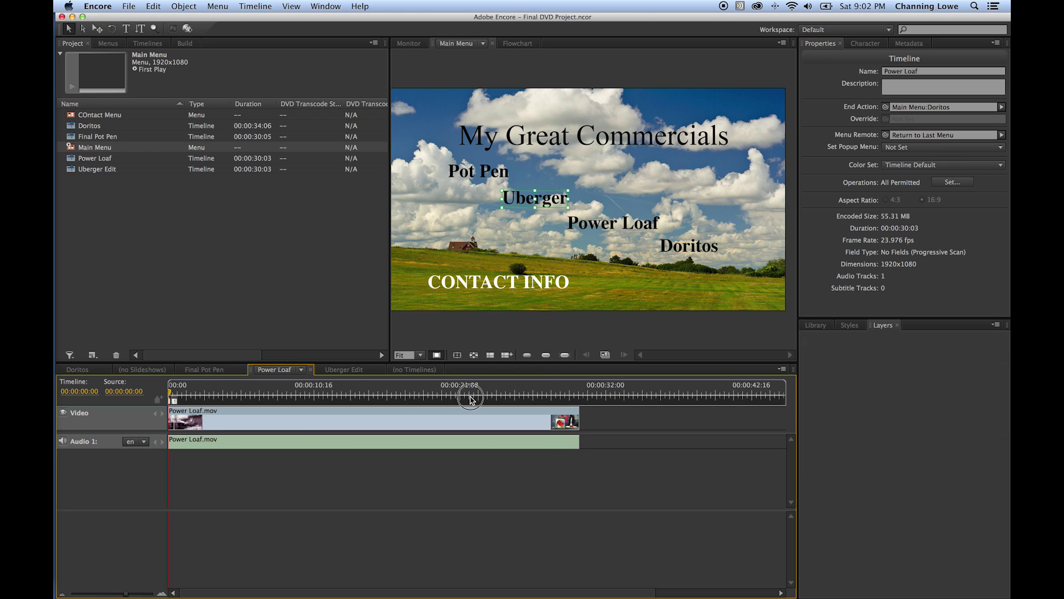
- Place end chapter markers: Power Loaf at 00:00:28:13, Doritos at 00:00:30:23, Uberger Edit at 00:00:28:10
left_click(558, 395)
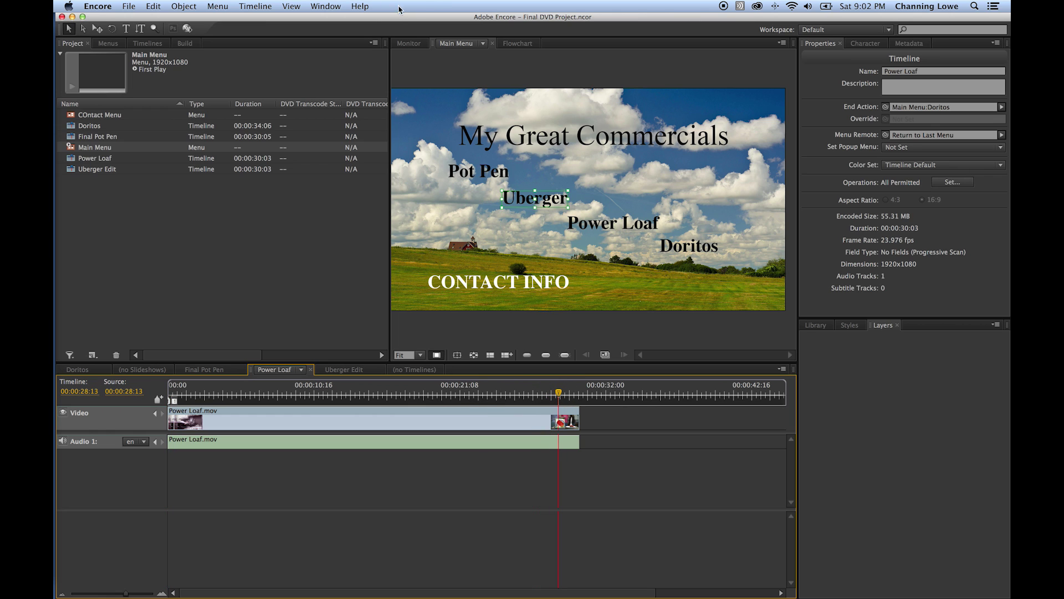
left_click(160, 400)
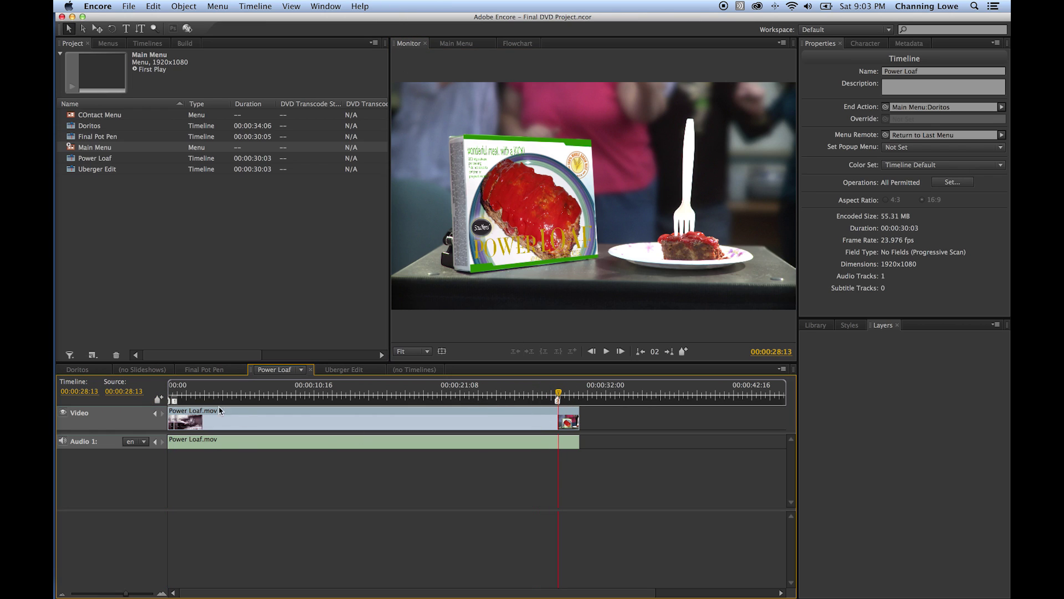
left_click(80, 369)
left_click(604, 395)
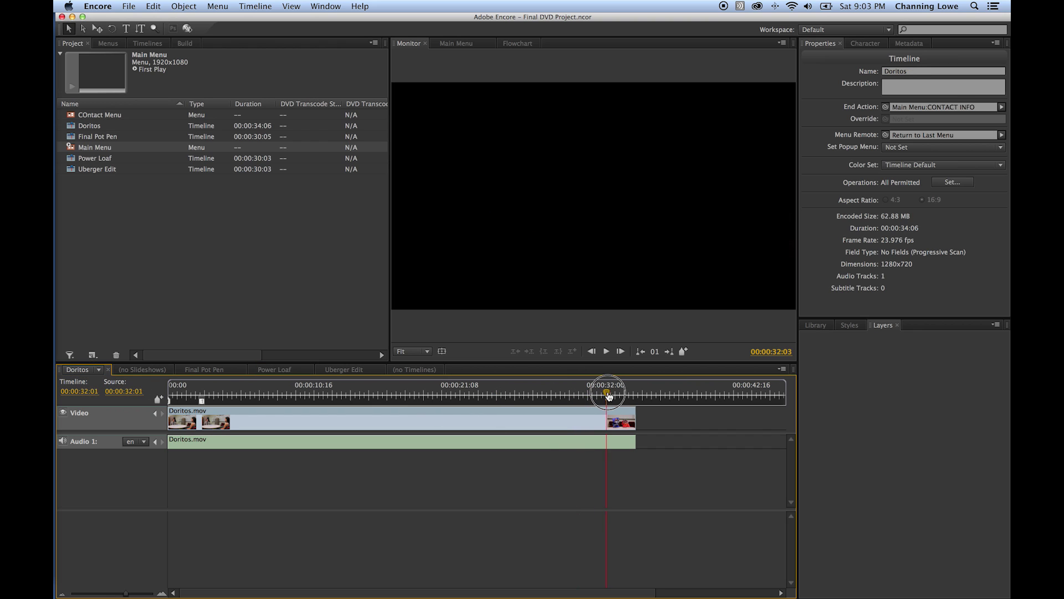
left_click_drag(600, 396, 592, 395)
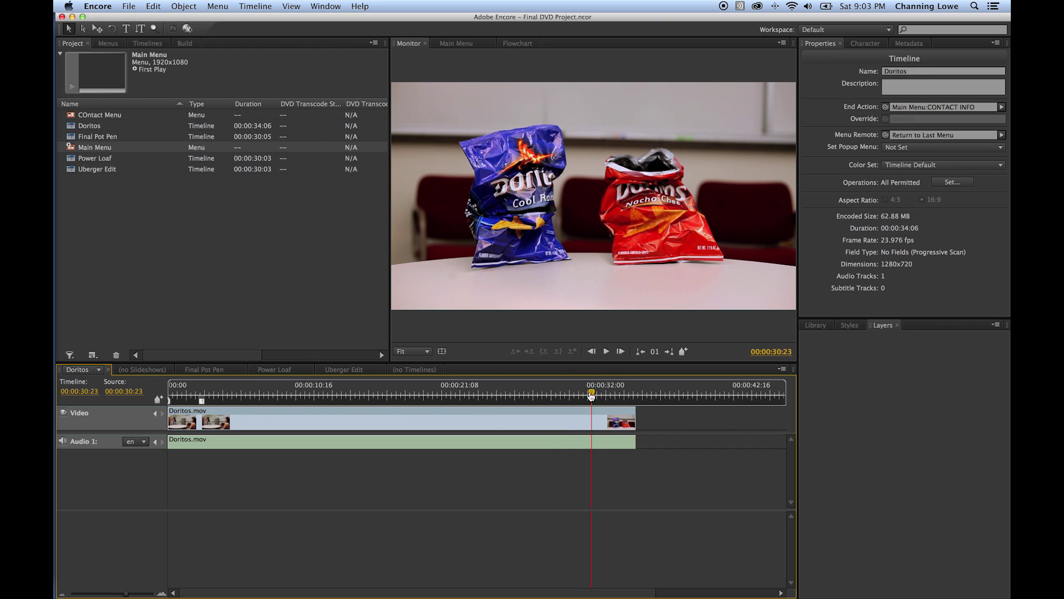
left_click(160, 399)
left_click(344, 370)
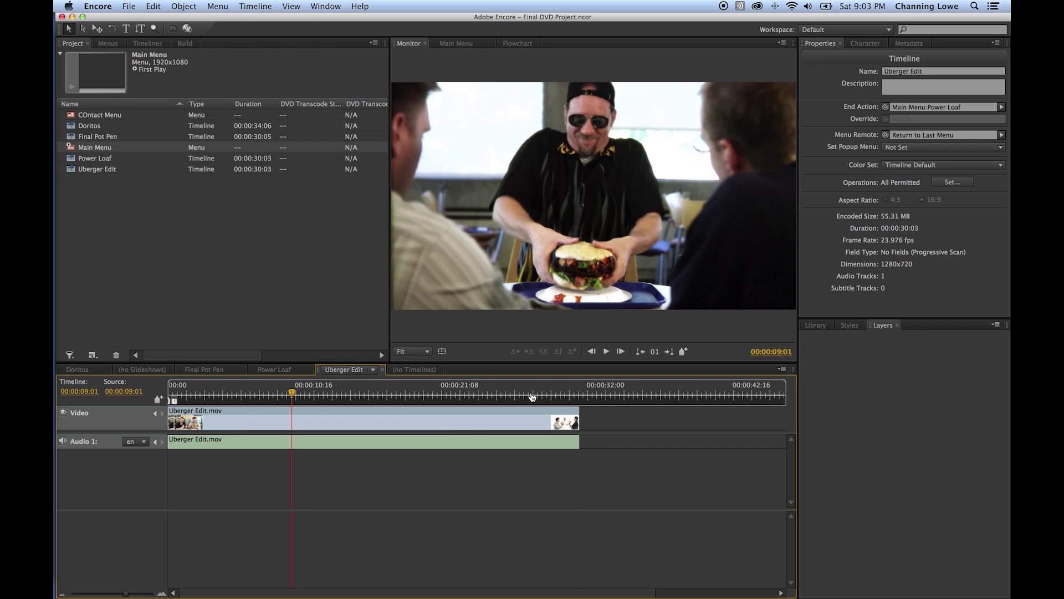
left_click(553, 395)
left_click_drag(555, 396, 557, 395)
left_click(159, 400)
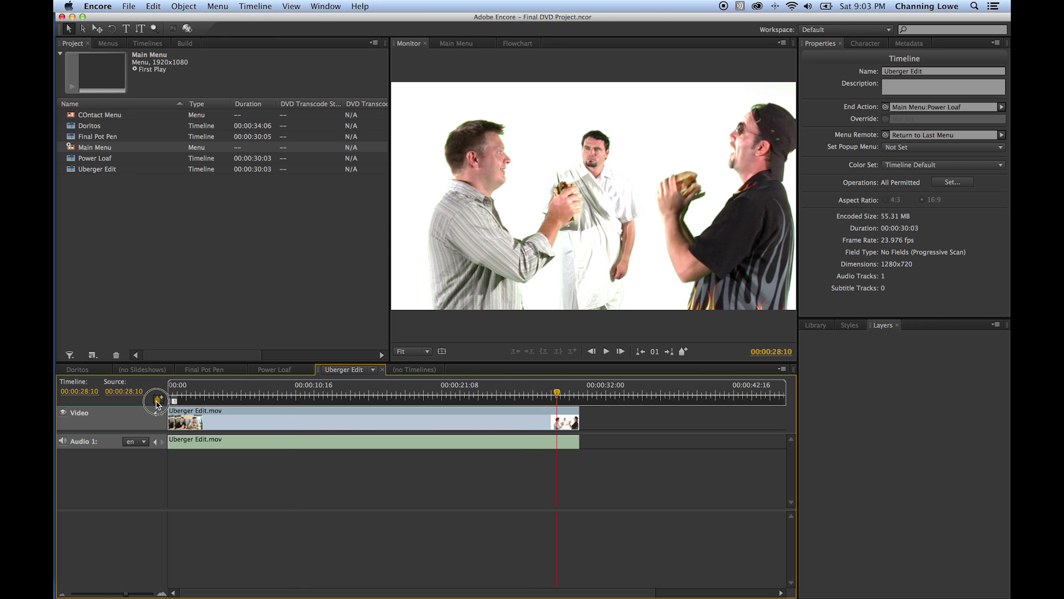
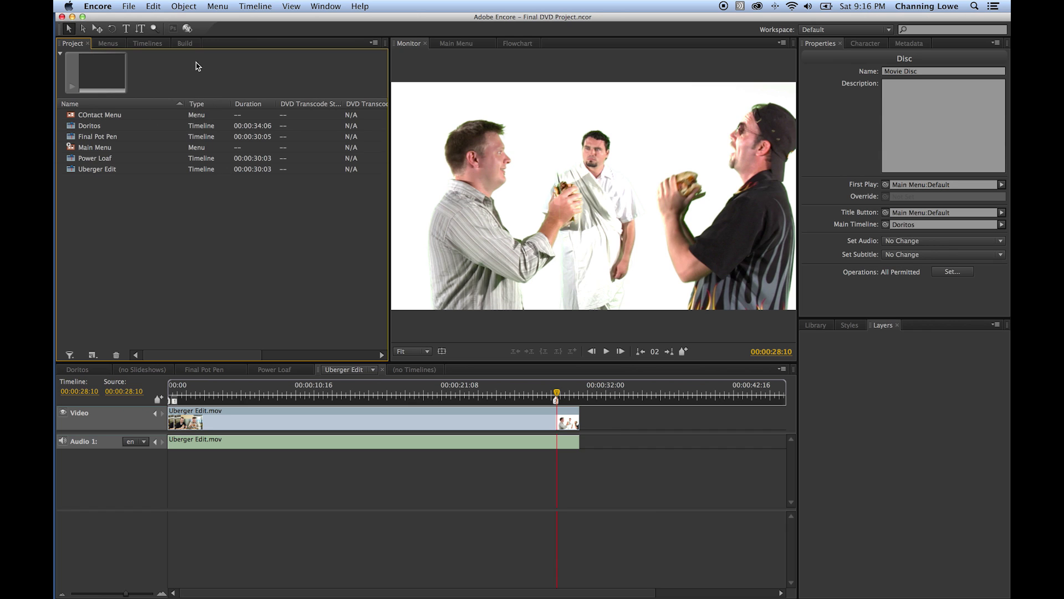
- Preview the disc's main menu and move the preview window higher on screen
left_click(188, 29)
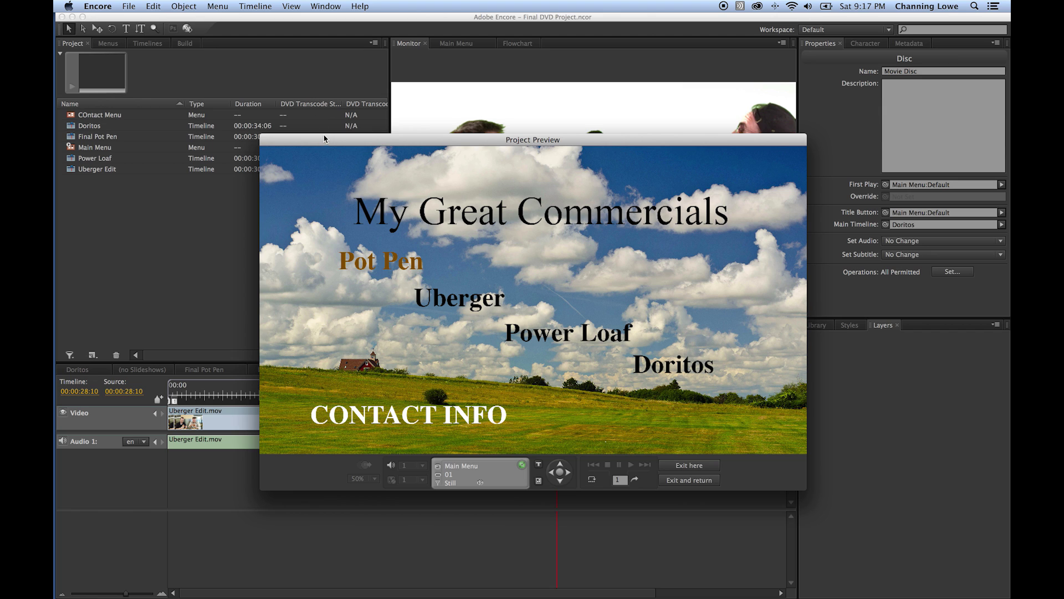
left_click_drag(325, 138, 276, 96)
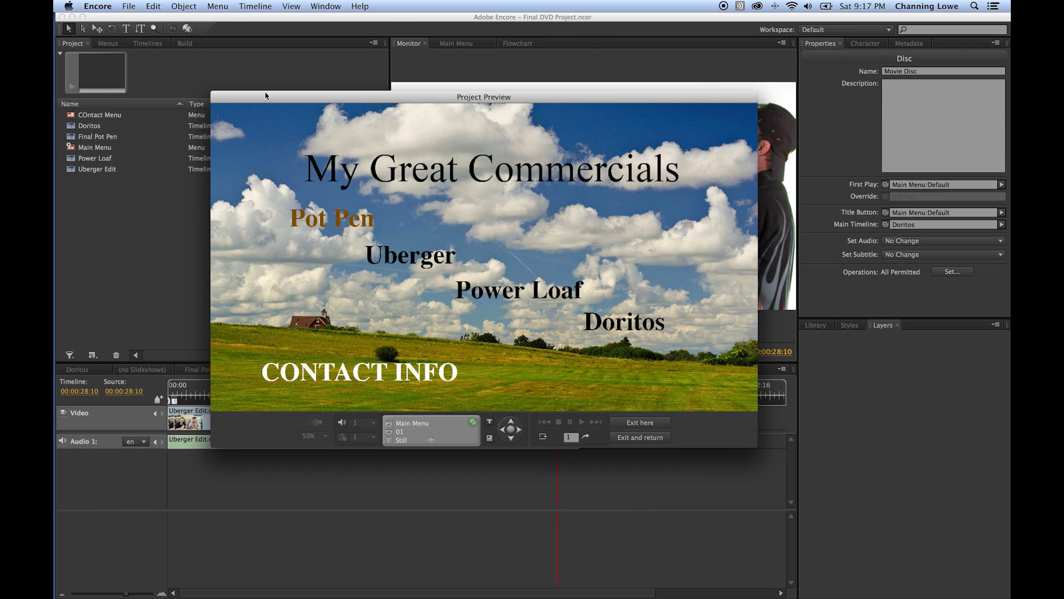
left_click_drag(267, 98, 270, 86)
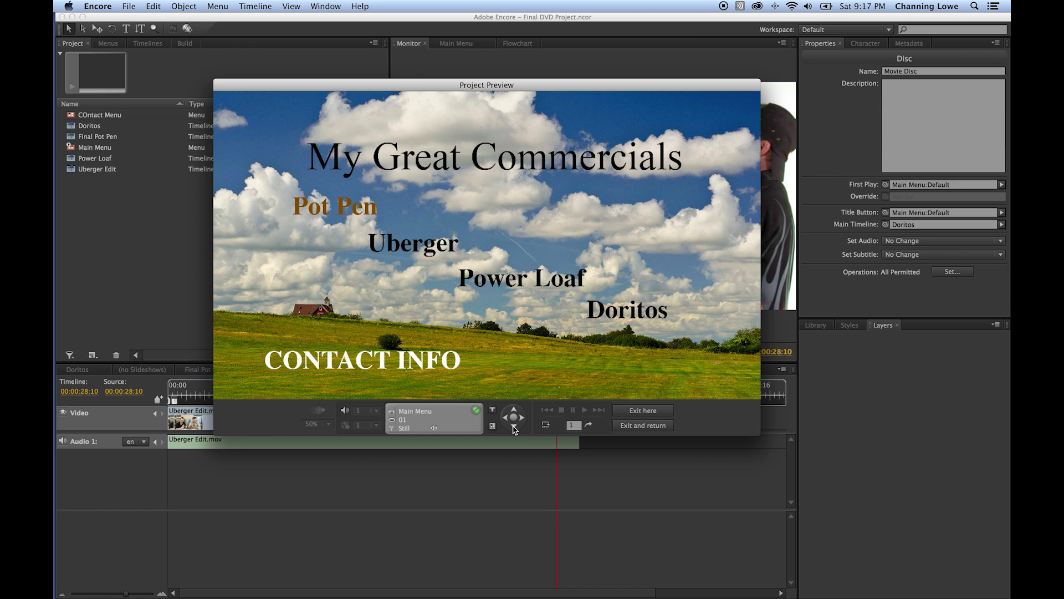
- Step the highlight down, up and right through the menu buttons to check their routing
left_click(515, 430)
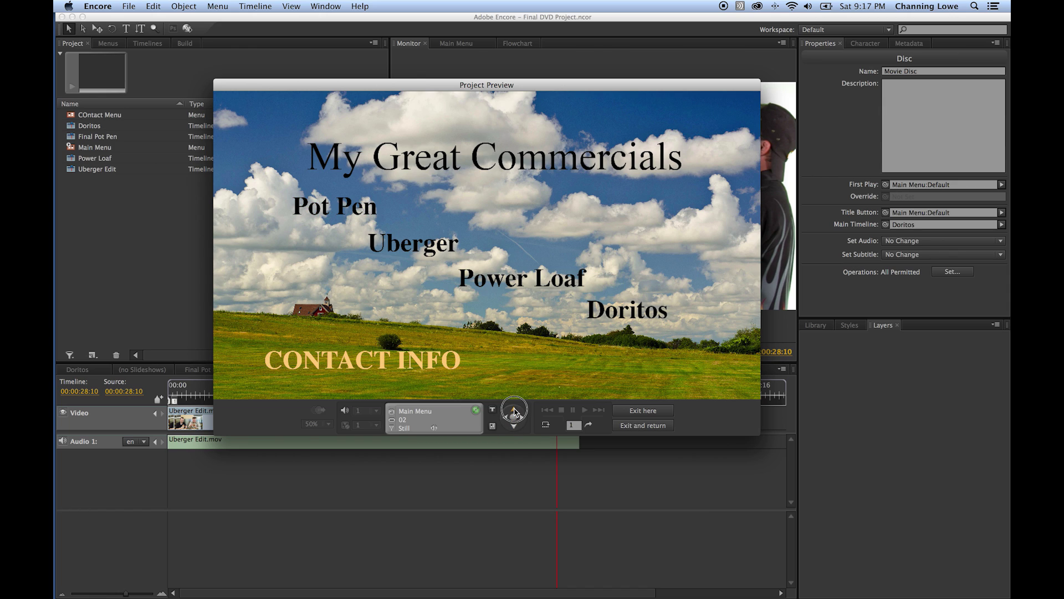
left_click(514, 410)
left_click(514, 410)
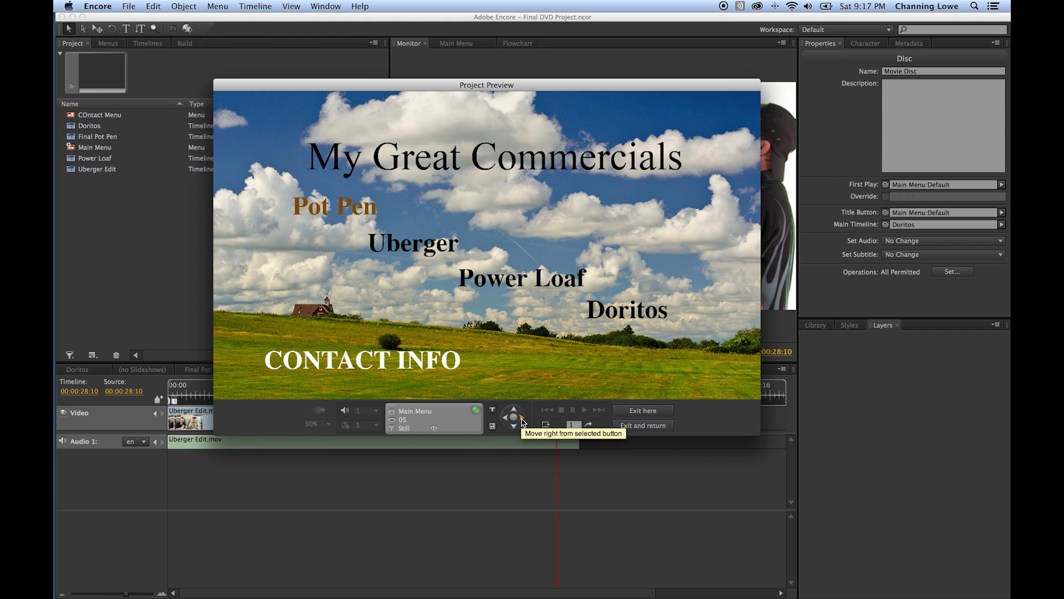
left_click(522, 421)
left_click(522, 420)
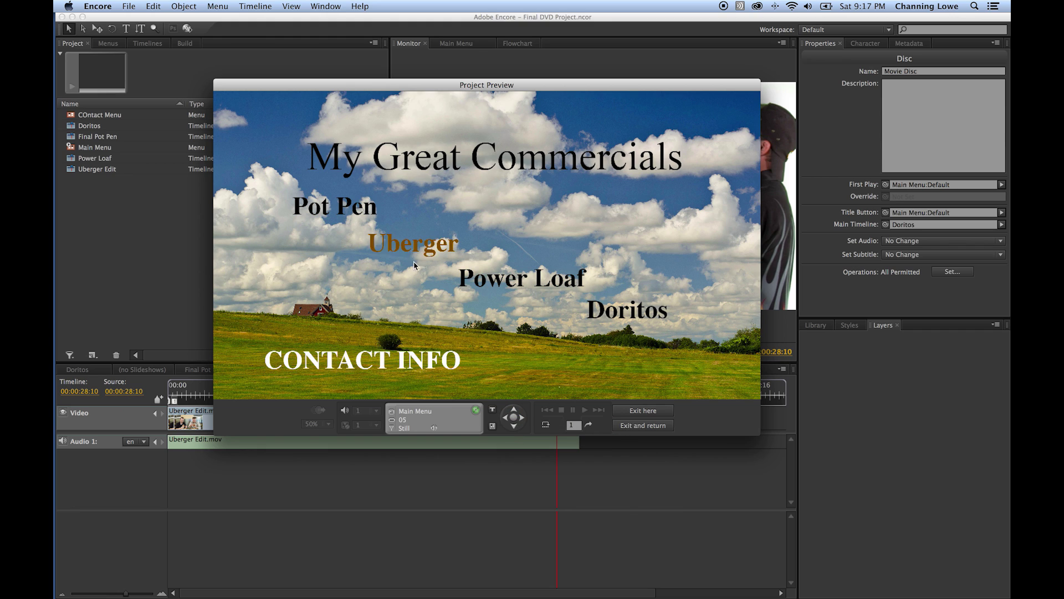
left_click(515, 425)
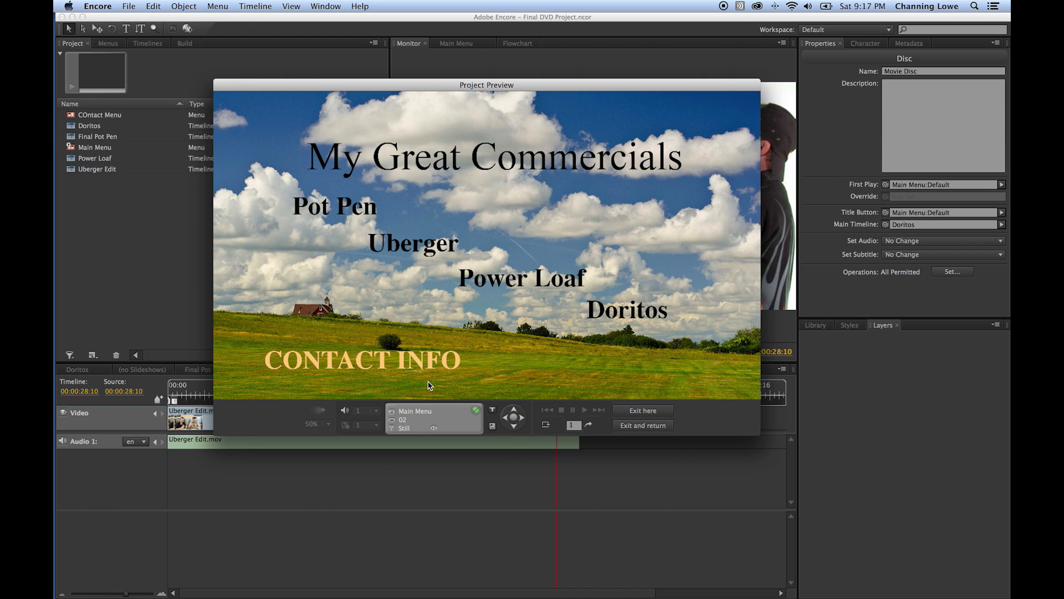
left_click(514, 411)
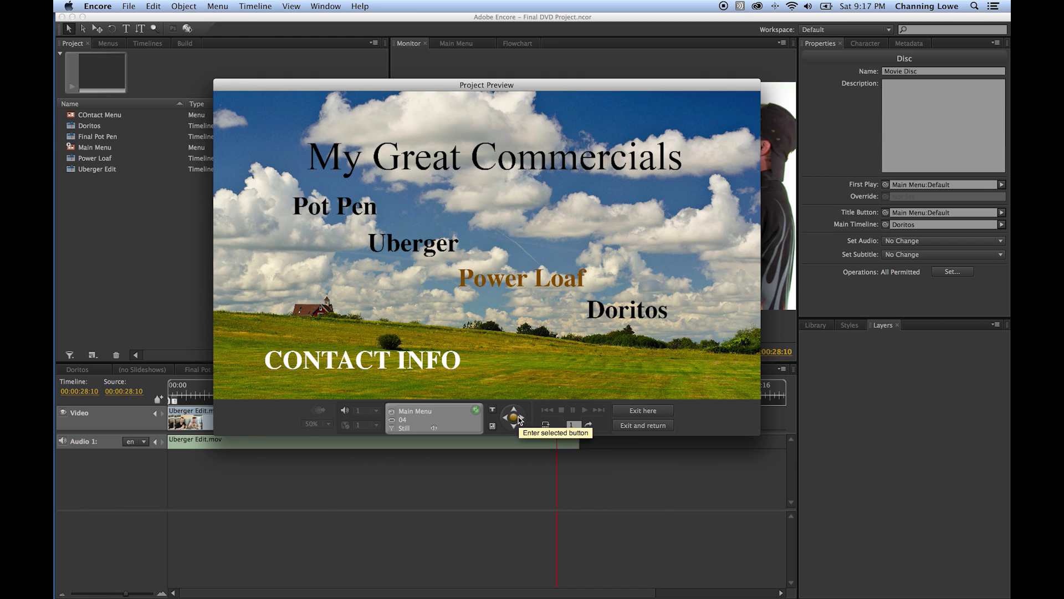
left_click(514, 411)
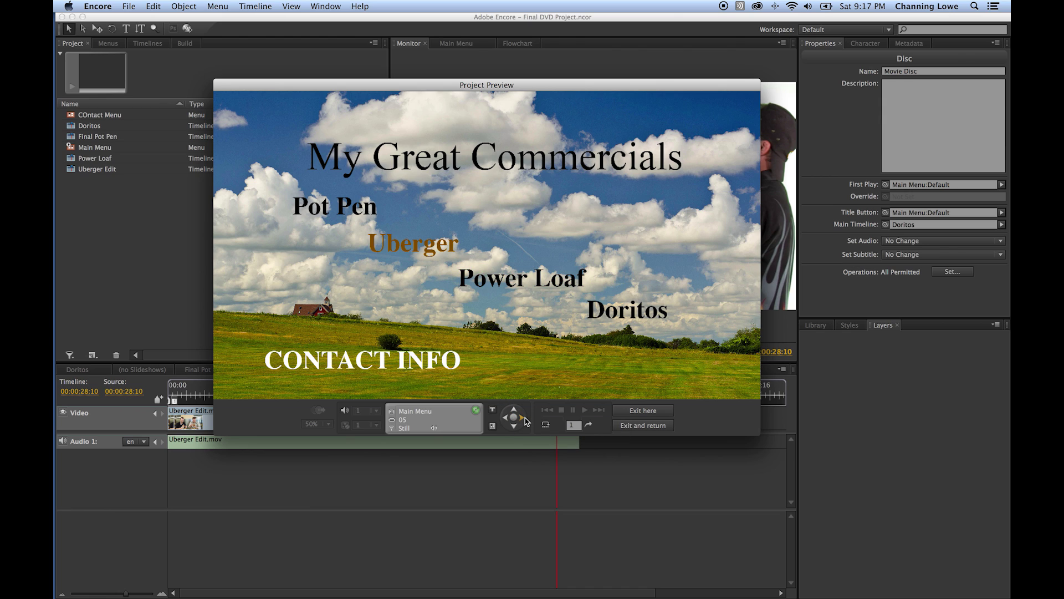
- Move the highlight right toward Doritos, then left back to Pot Pen, and close the preview
left_click(523, 419)
left_click(524, 419)
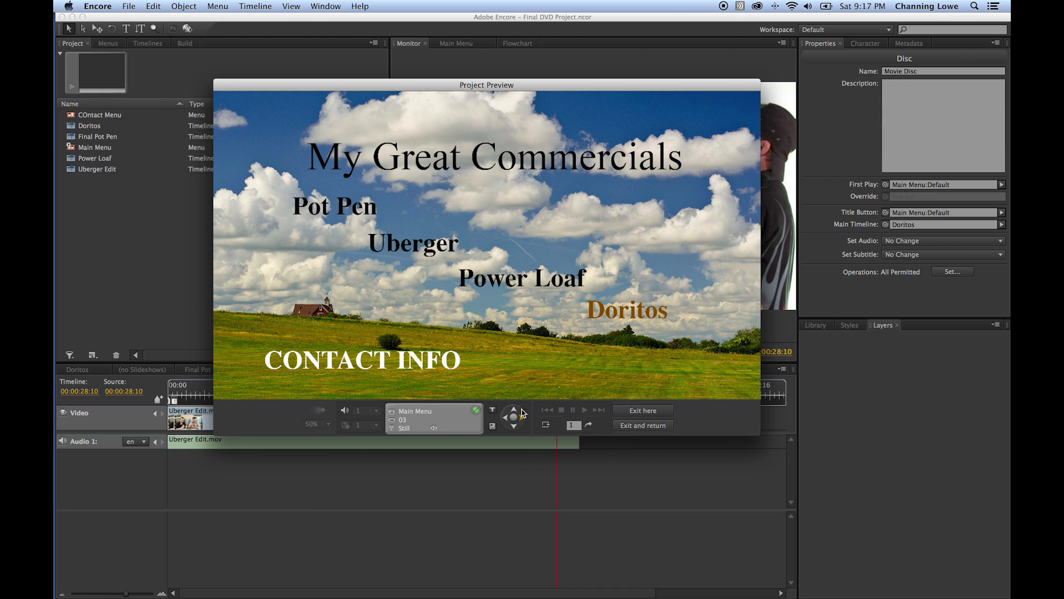
left_click(505, 418)
left_click(506, 418)
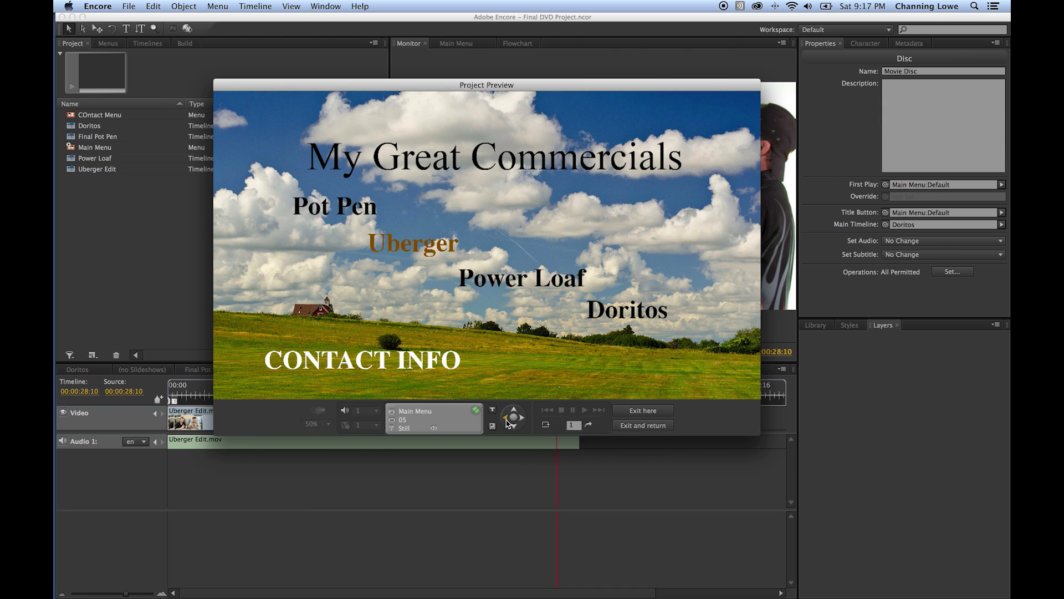
left_click(506, 419)
left_click(514, 425)
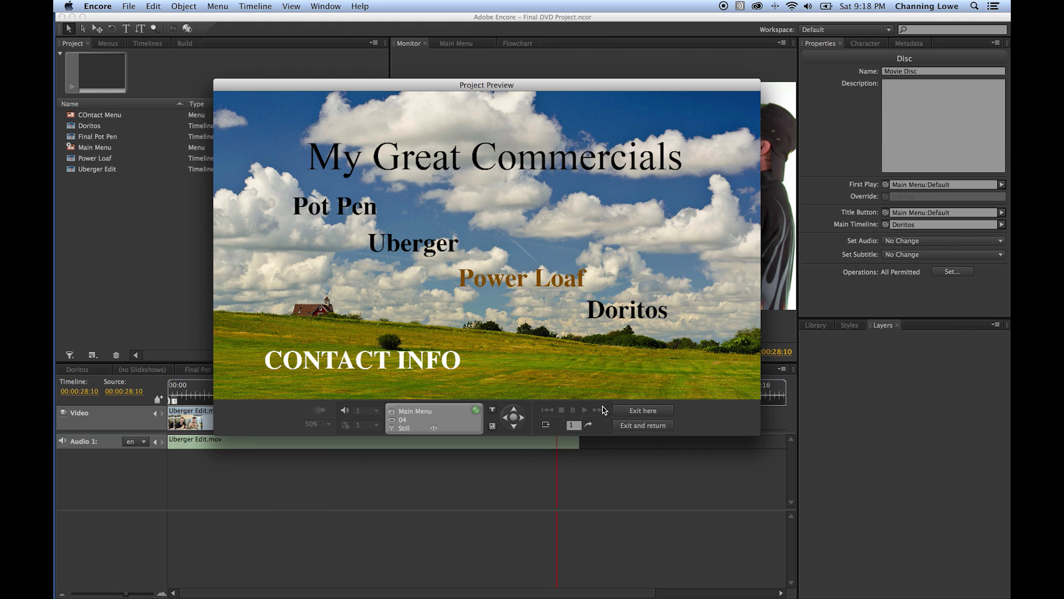
left_click(638, 410)
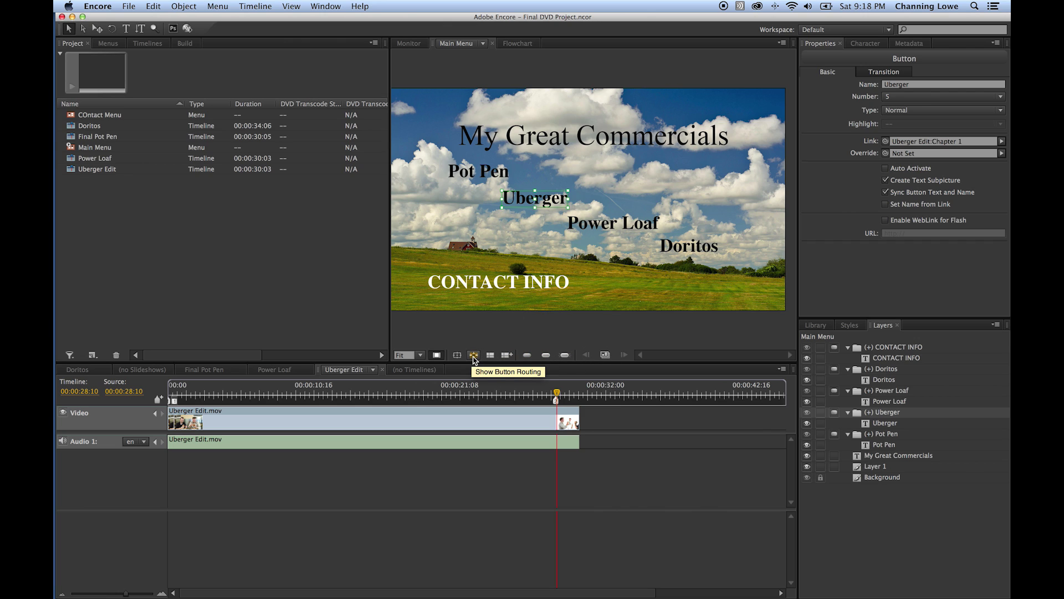
- Turn on Show Button Routing so all five buttons show routing numbers, then select Pot Pen
left_click(474, 357)
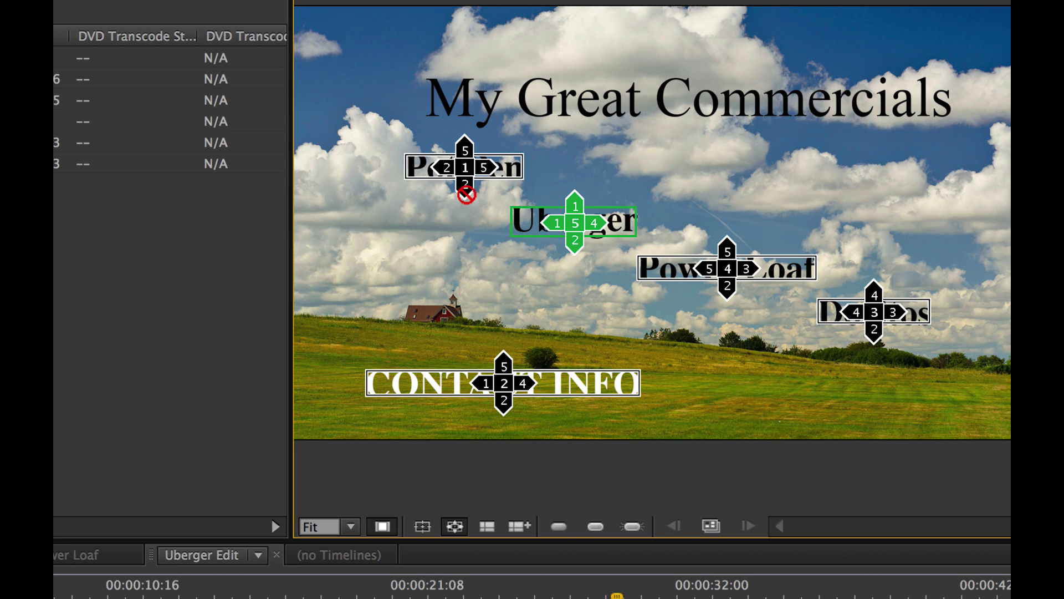
left_click_drag(466, 194, 797, 312)
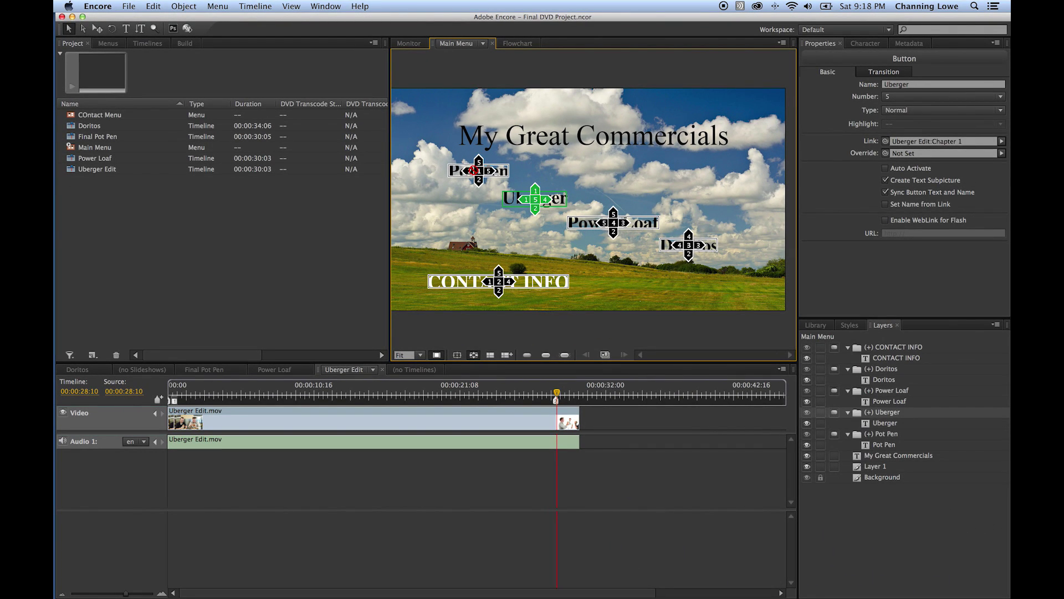
left_click(473, 171)
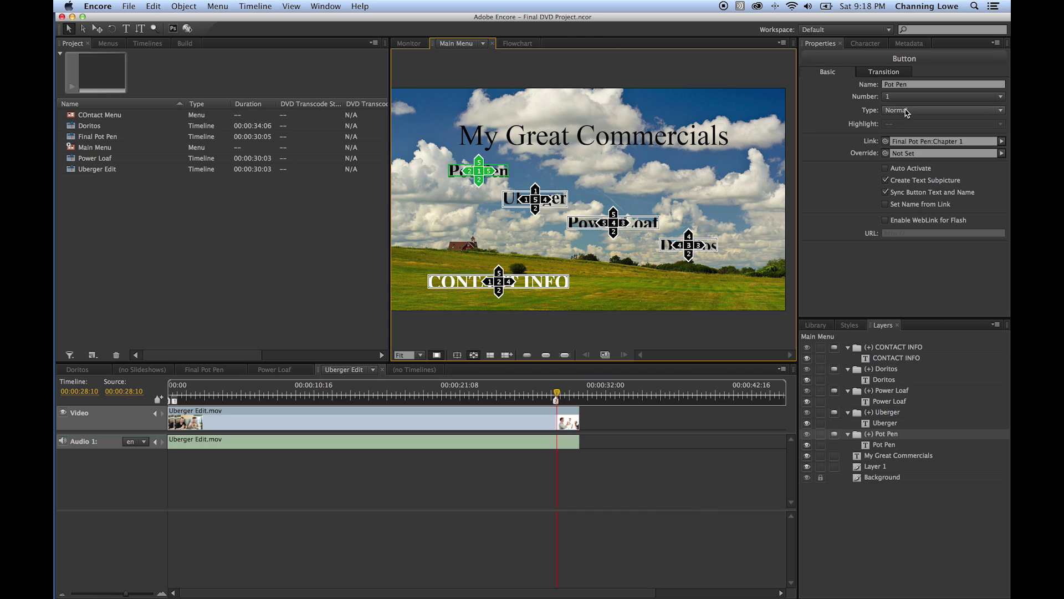
- Renumber the Uberger button to 2 and the Power Loaf button to 3
left_click(565, 198)
left_click(909, 97)
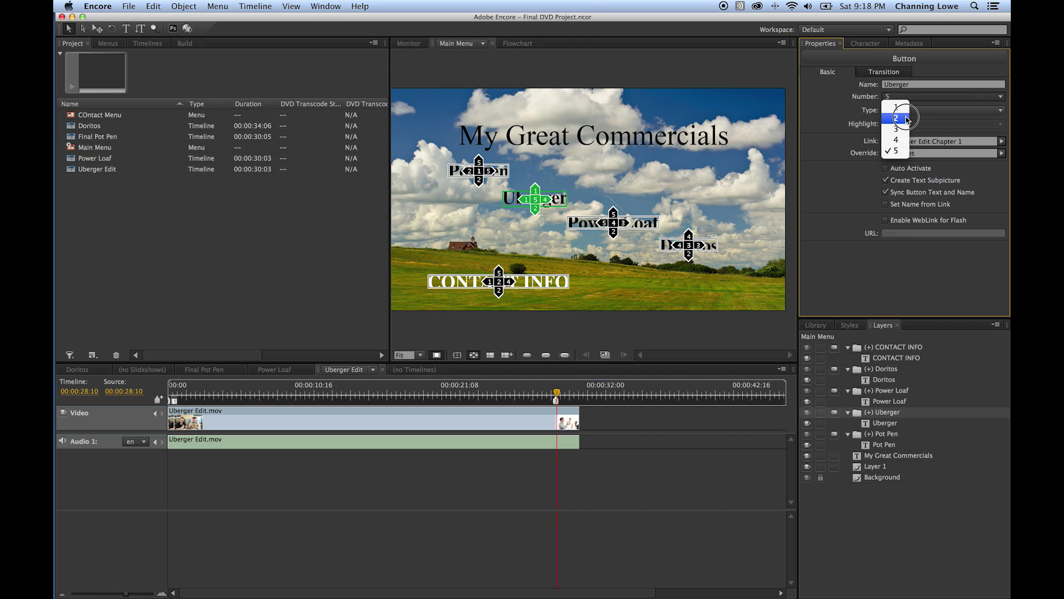
left_click(898, 113)
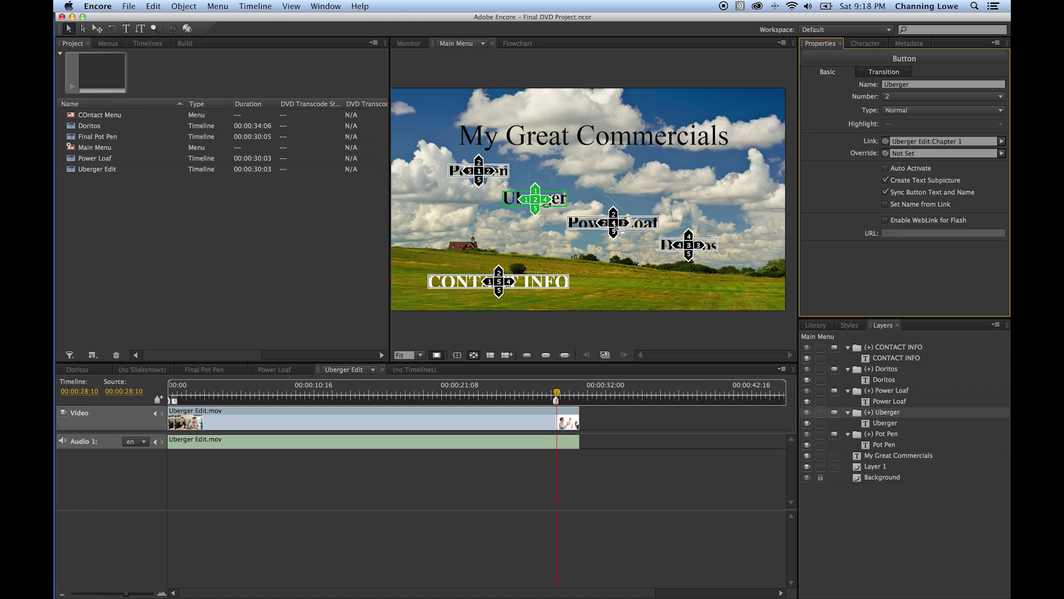
left_click(626, 231)
left_click(910, 97)
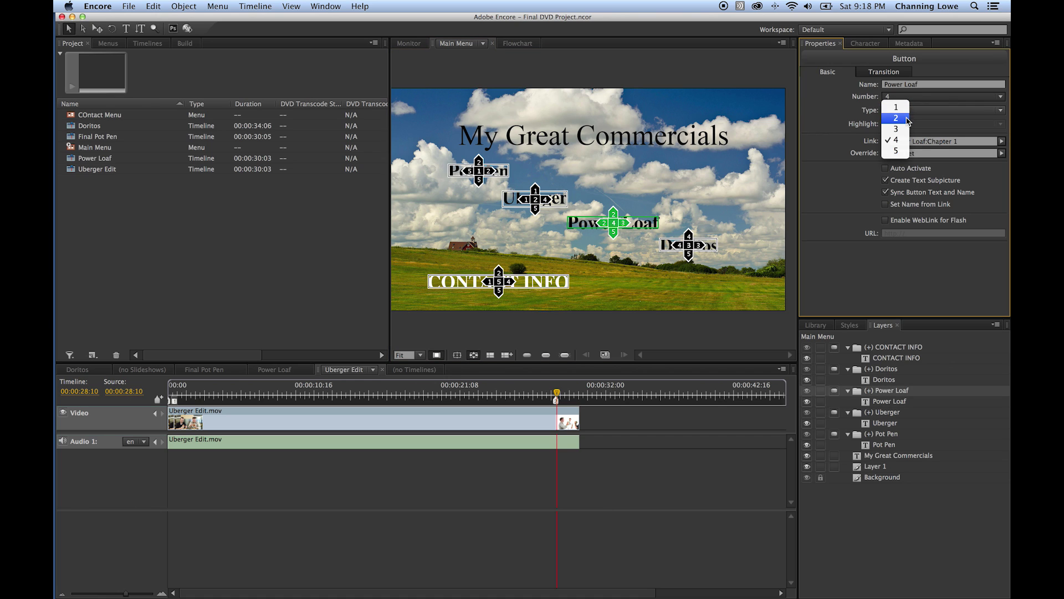
left_click(898, 125)
- Check the Doritos, CONTACT INFO and Pot Pen buttons, then deselect to show the menu's own settings
left_click(693, 246)
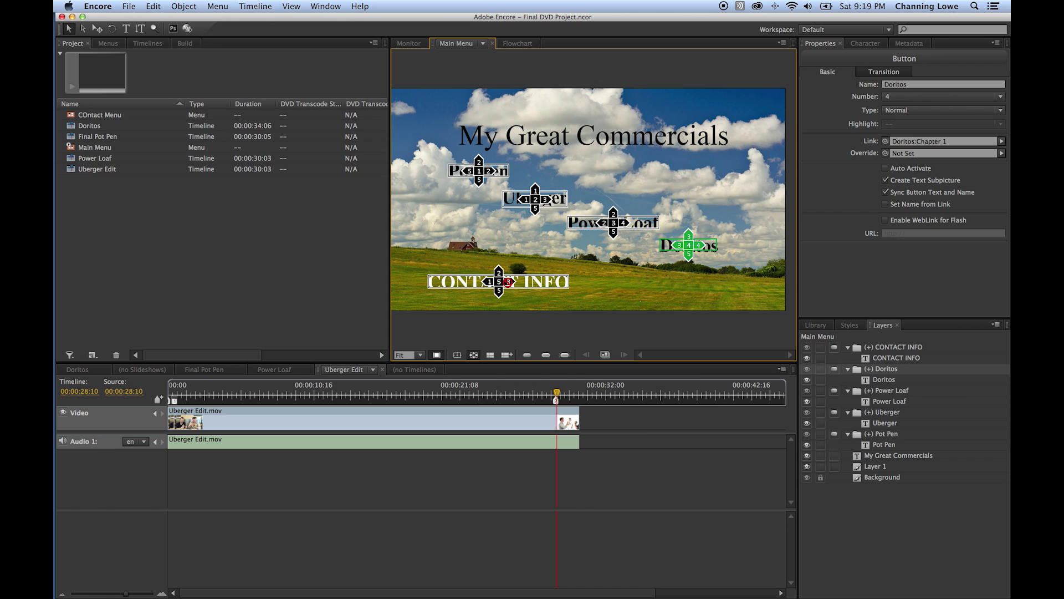
left_click(500, 284)
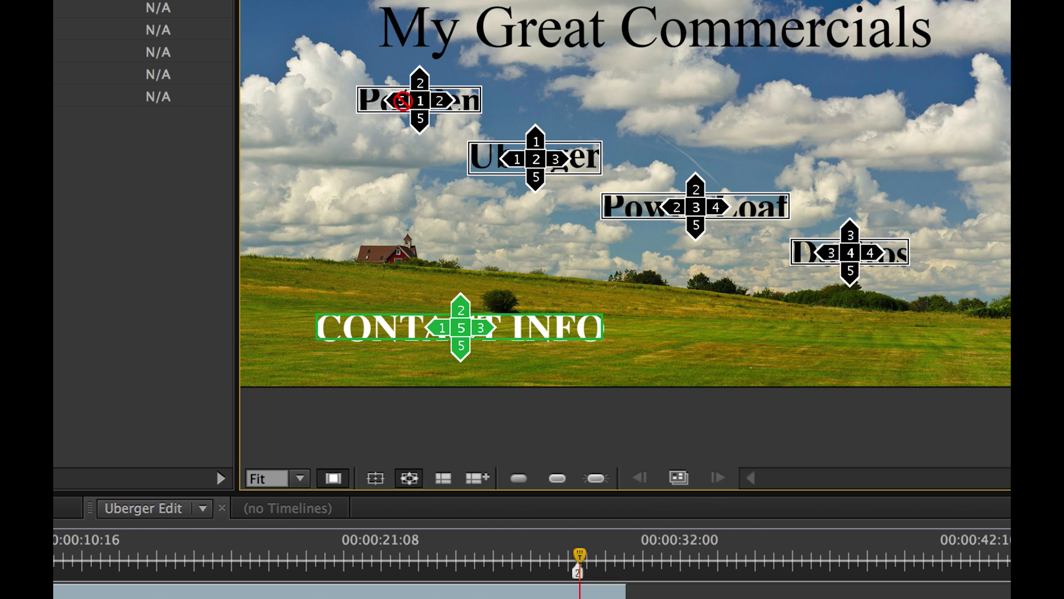
mouse_move(422, 104)
left_mouse_down()
mouse_move(423, 148)
mouse_move(420, 126)
mouse_move(440, 101)
mouse_move(502, 130)
mouse_move(521, 155)
mouse_move(431, 127)
left_mouse_up()
left_click(421, 123)
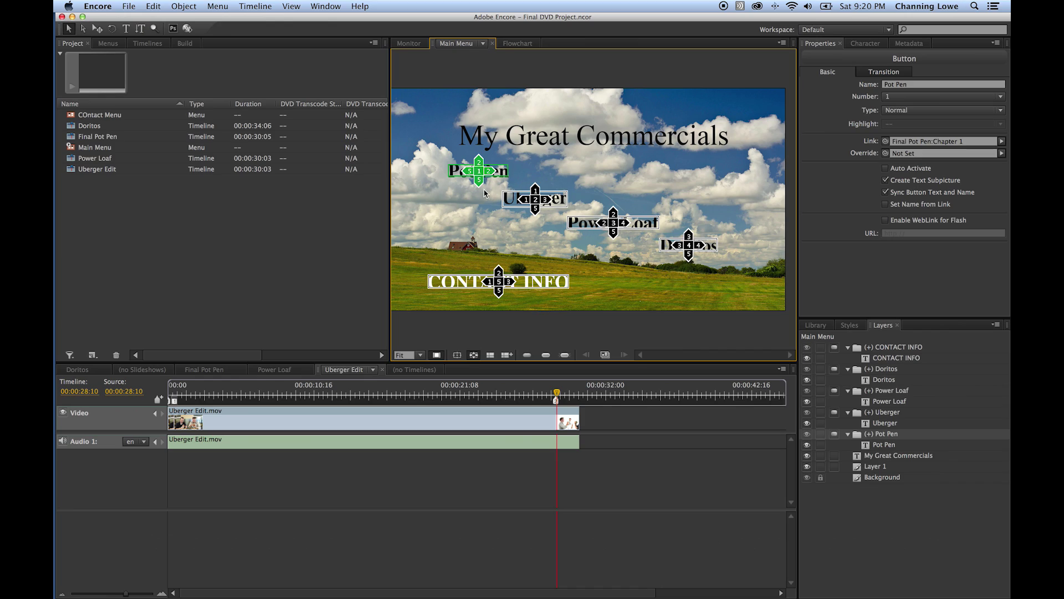
left_click_drag(479, 183, 536, 206)
left_click(631, 180)
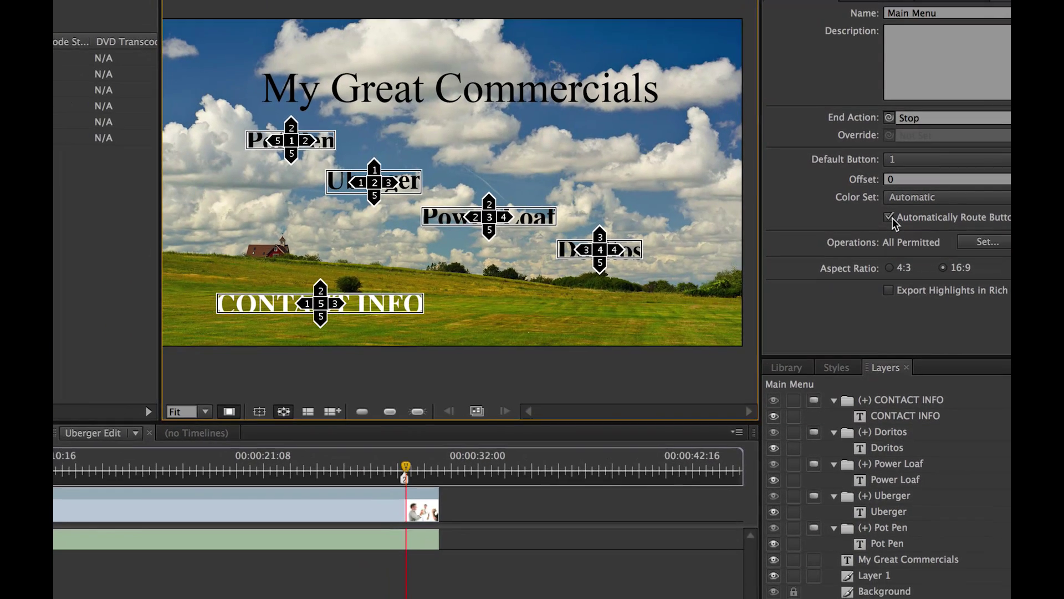
- Turn off automatic routing and route Pot Pen down to Uberger and up to CONTACT INFO
left_click(890, 217)
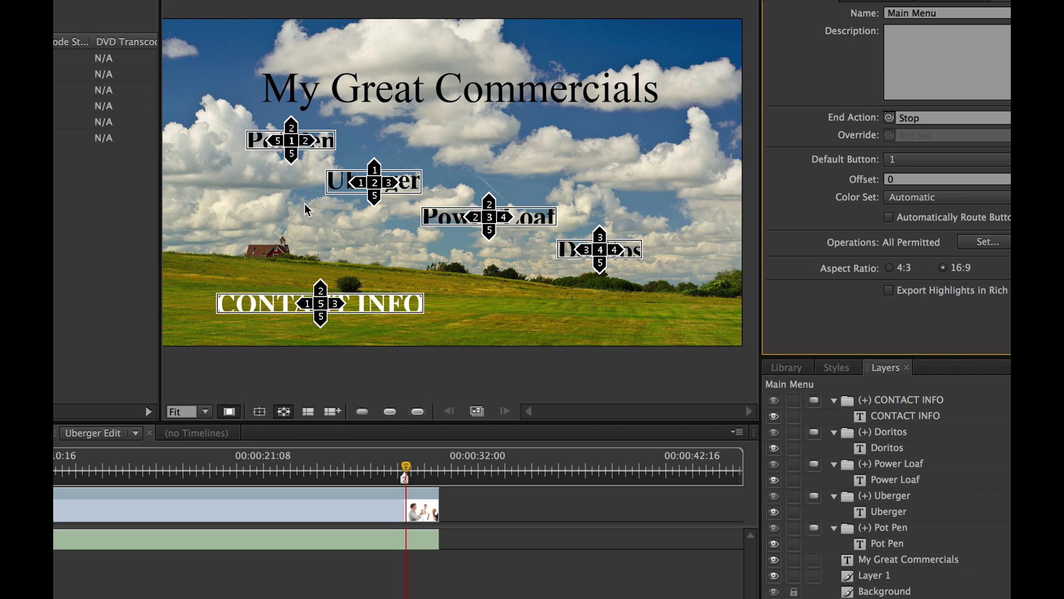
left_click(291, 157)
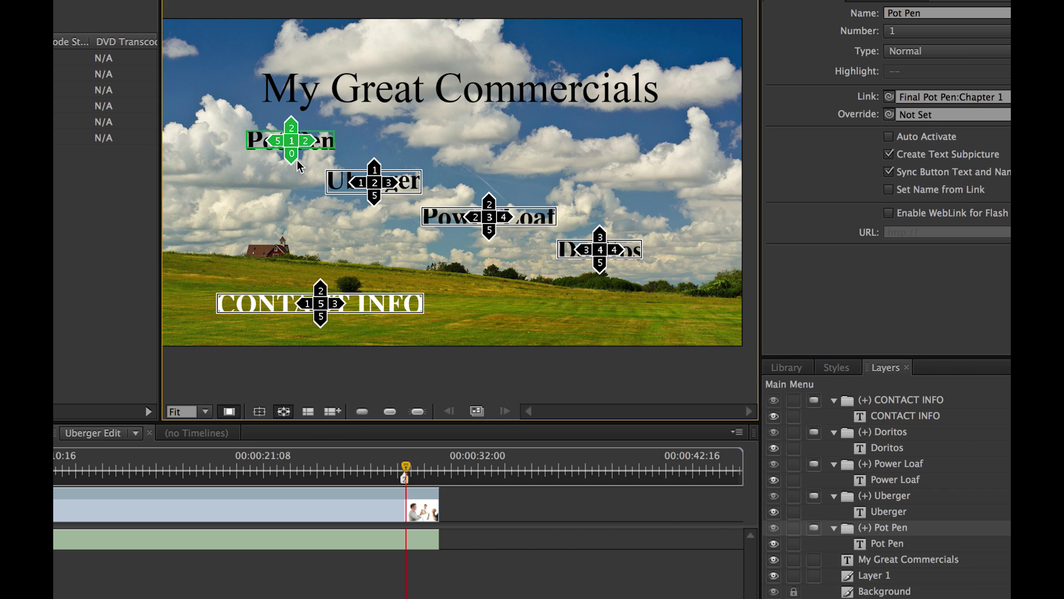
left_click_drag(291, 157, 603, 251)
left_click(373, 191)
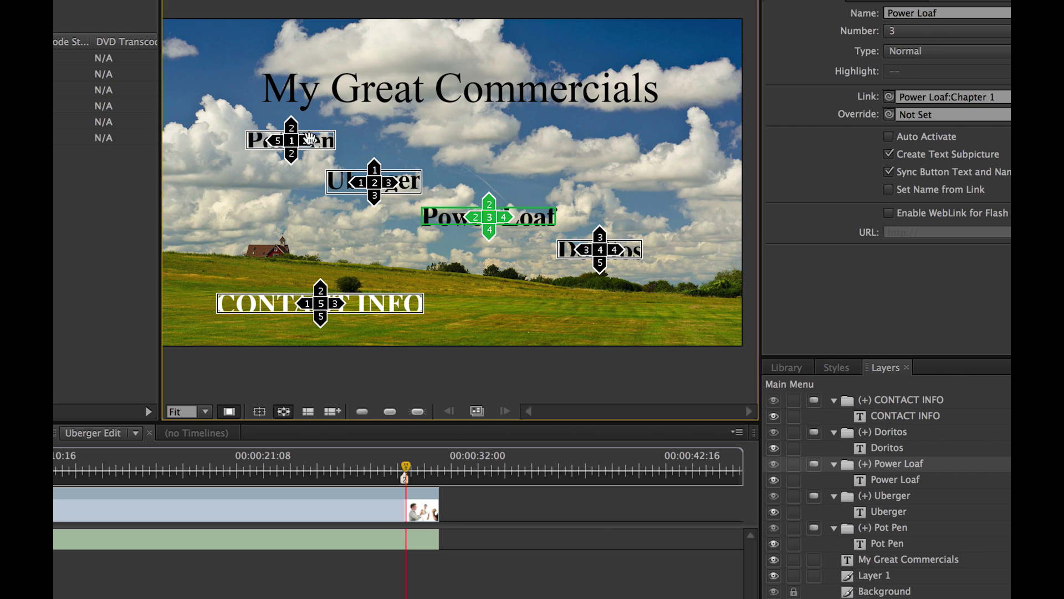
left_click_drag(287, 126, 320, 303)
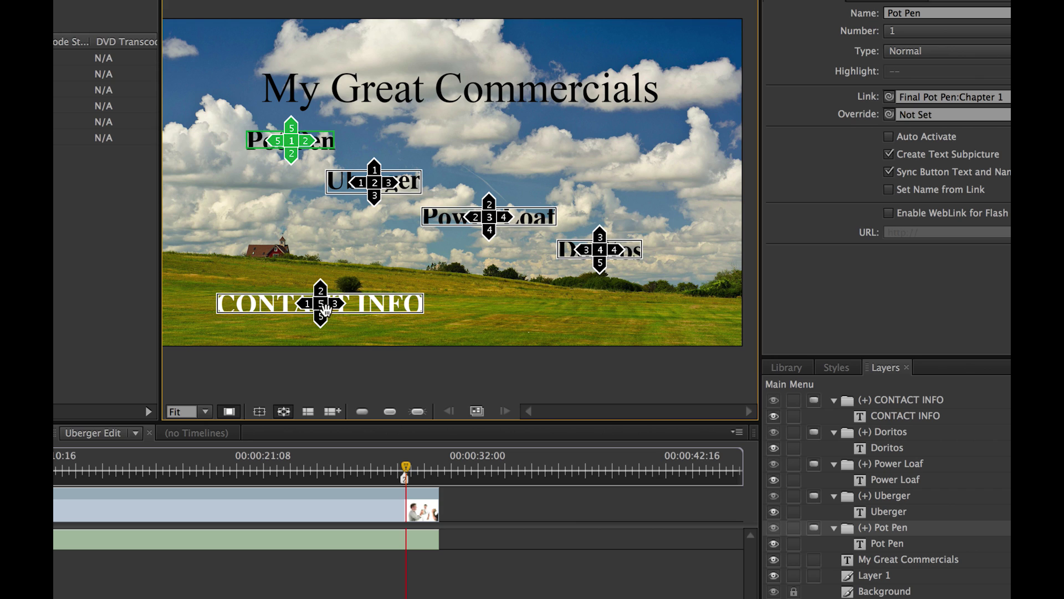
- Select the Doritos and Power Loaf buttons to review their routing
left_click_drag(600, 237, 525, 232)
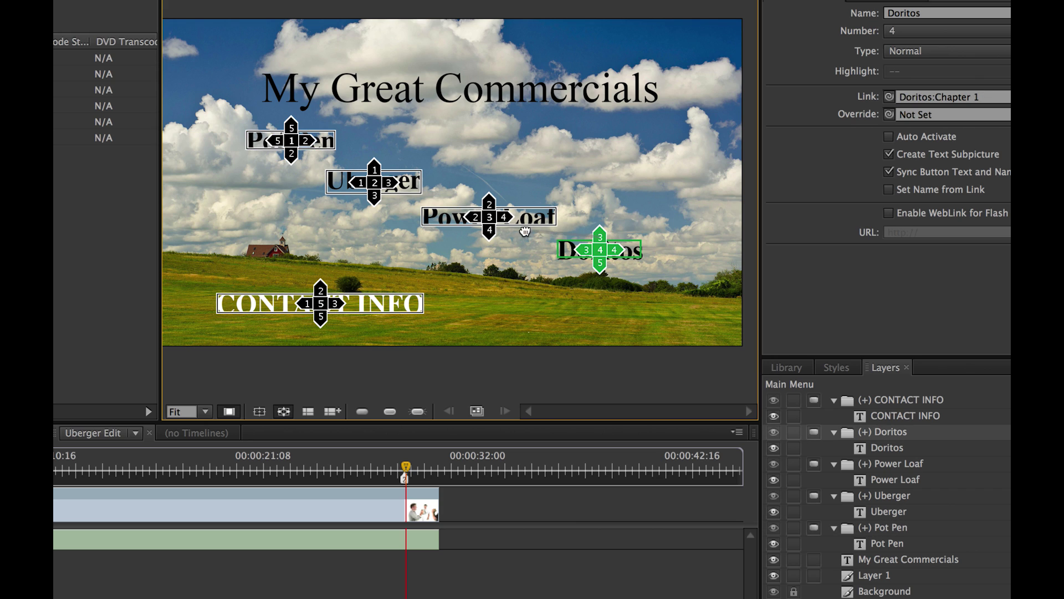
left_click(435, 207)
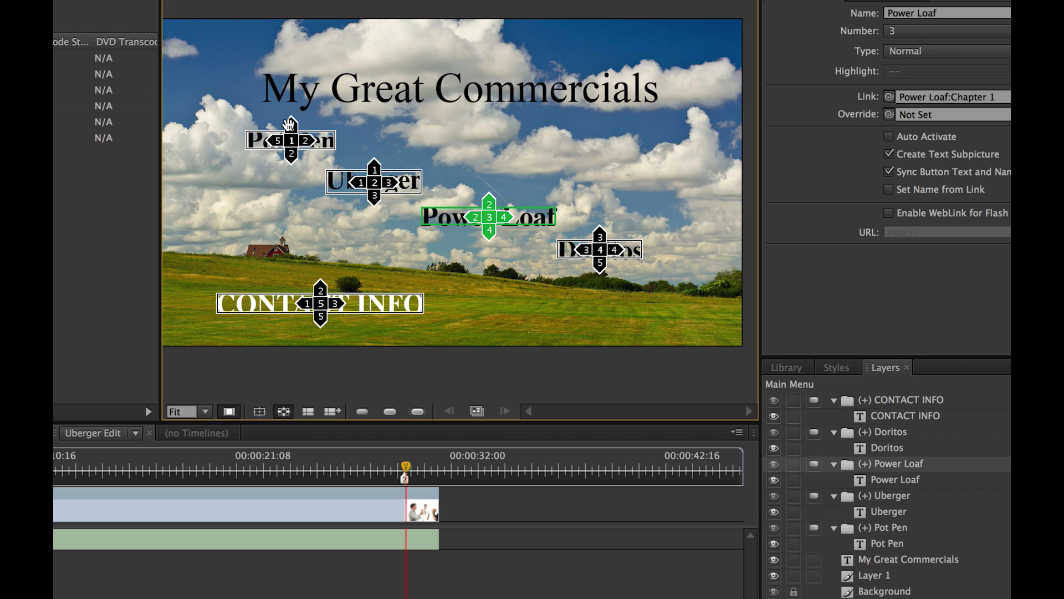
left_click(596, 265)
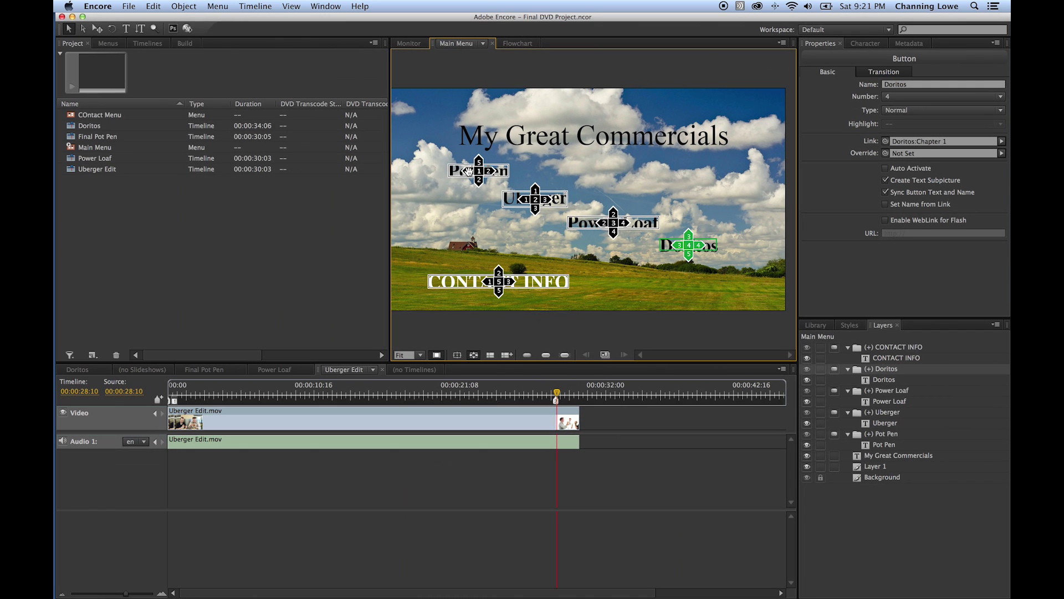
left_click(466, 172)
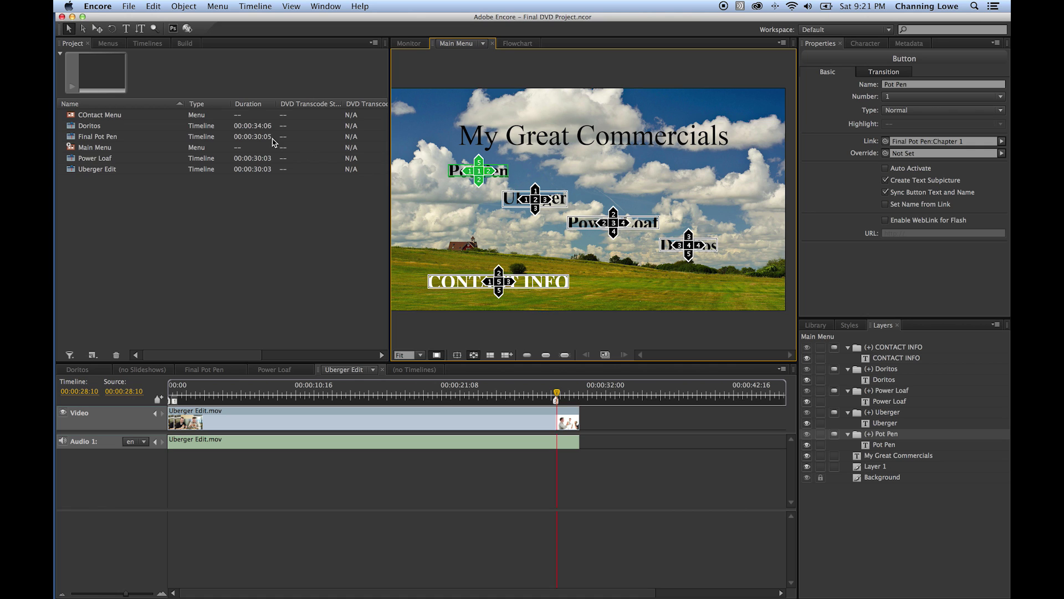
left_click(189, 29)
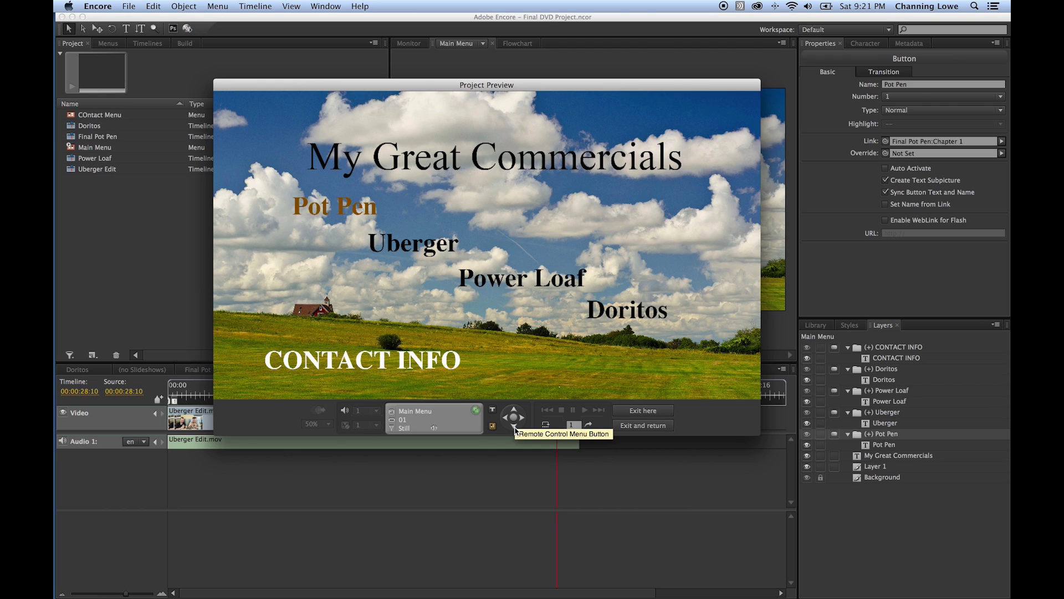
left_click(514, 426)
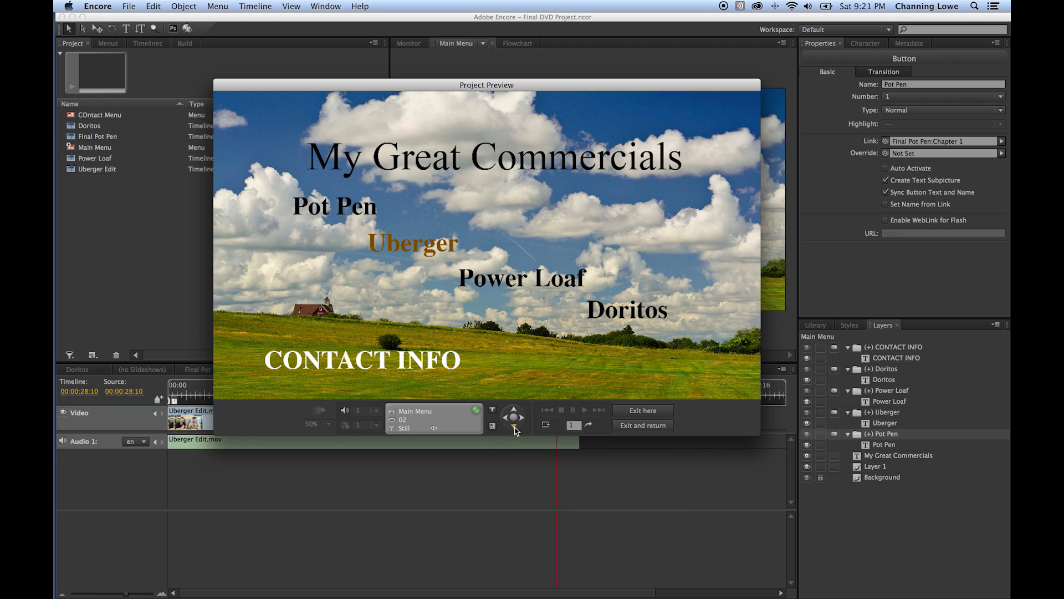
left_click(515, 426)
left_click(514, 426)
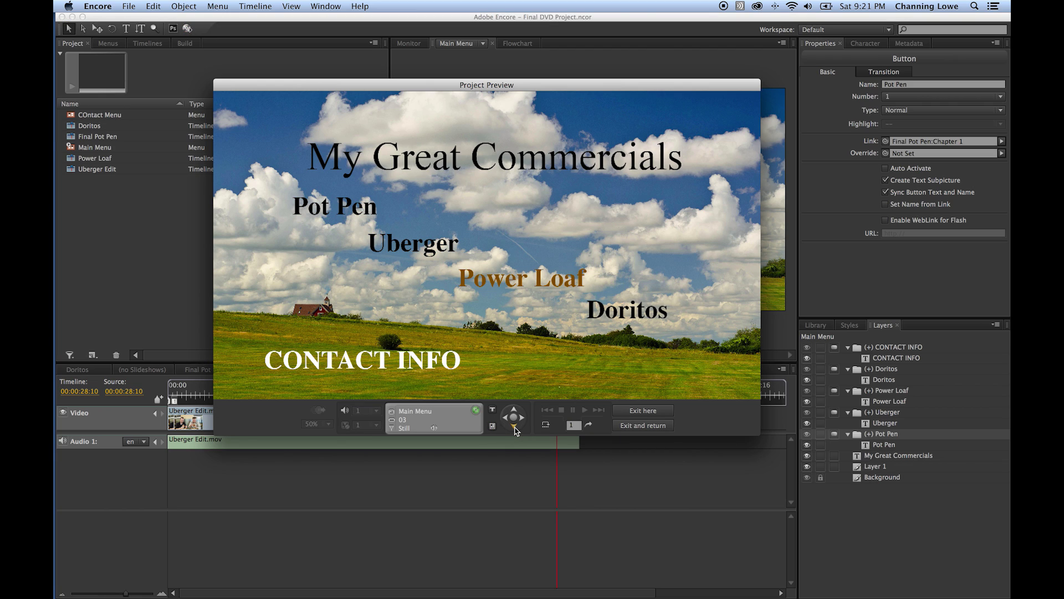
left_click(515, 426)
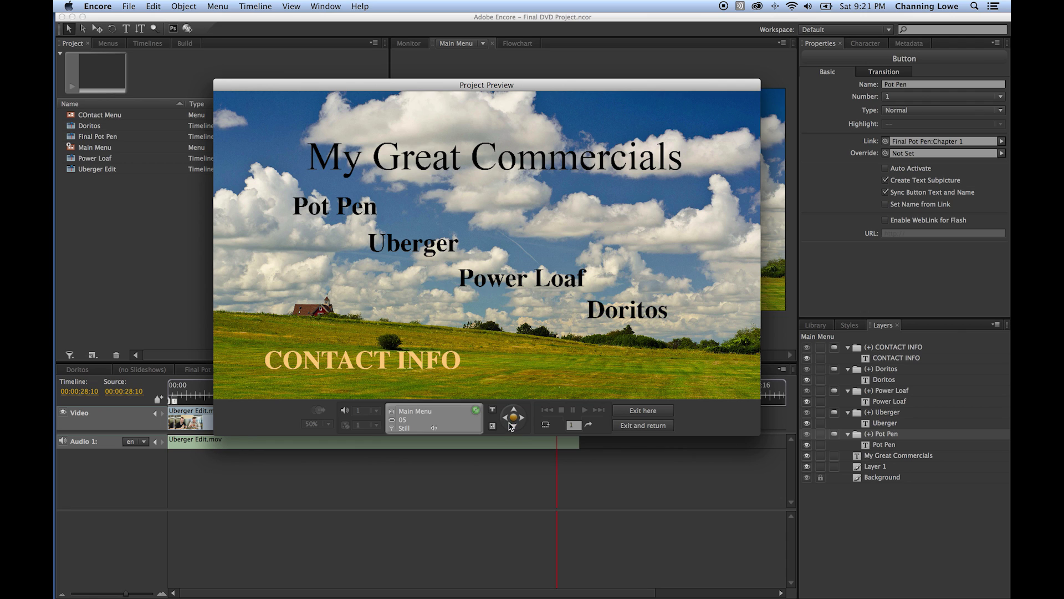
left_click(513, 417)
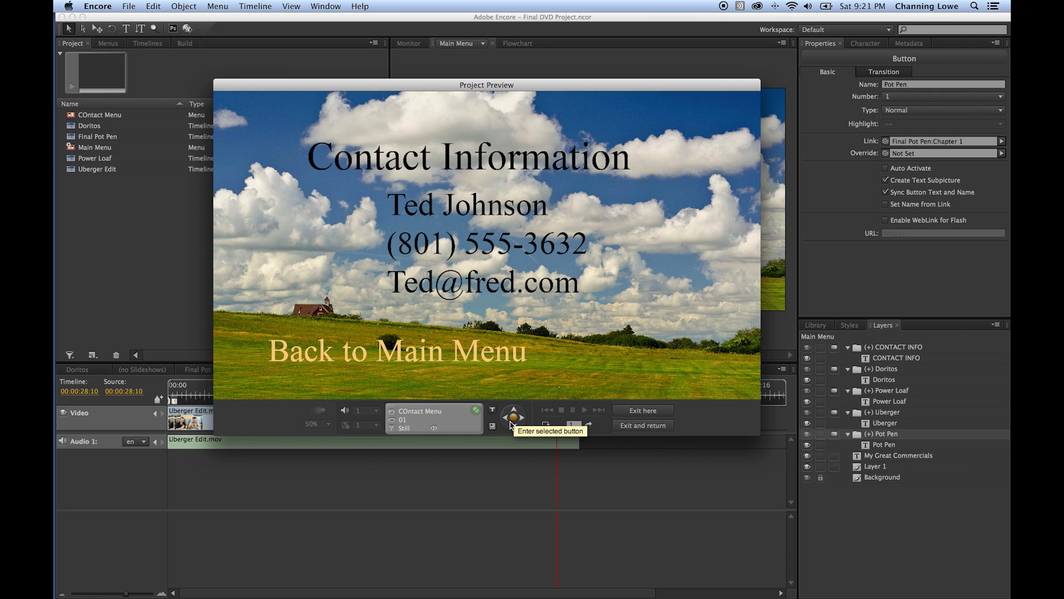
left_click(514, 417)
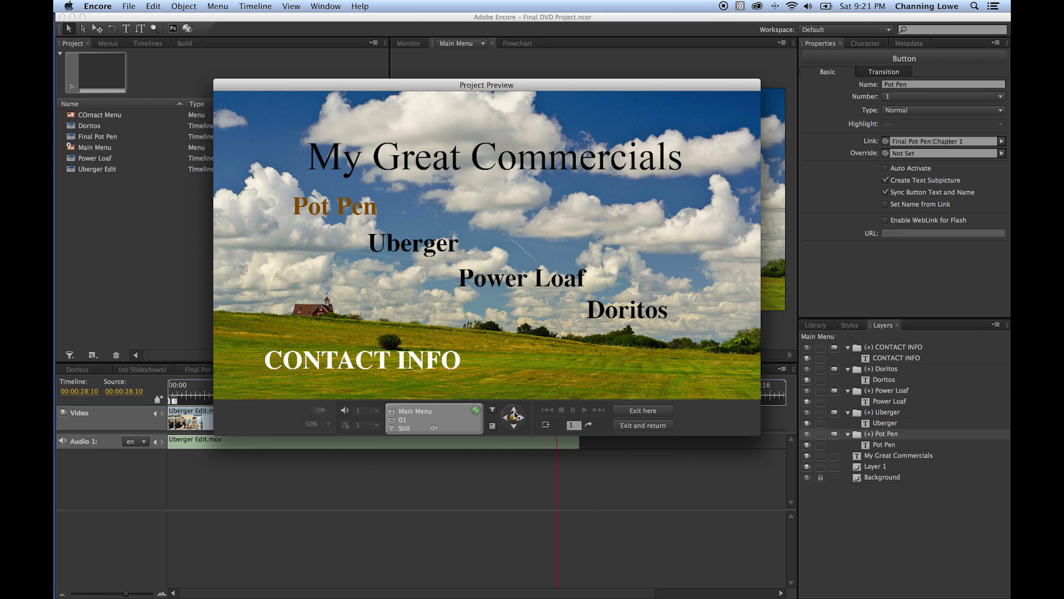
left_click(516, 428)
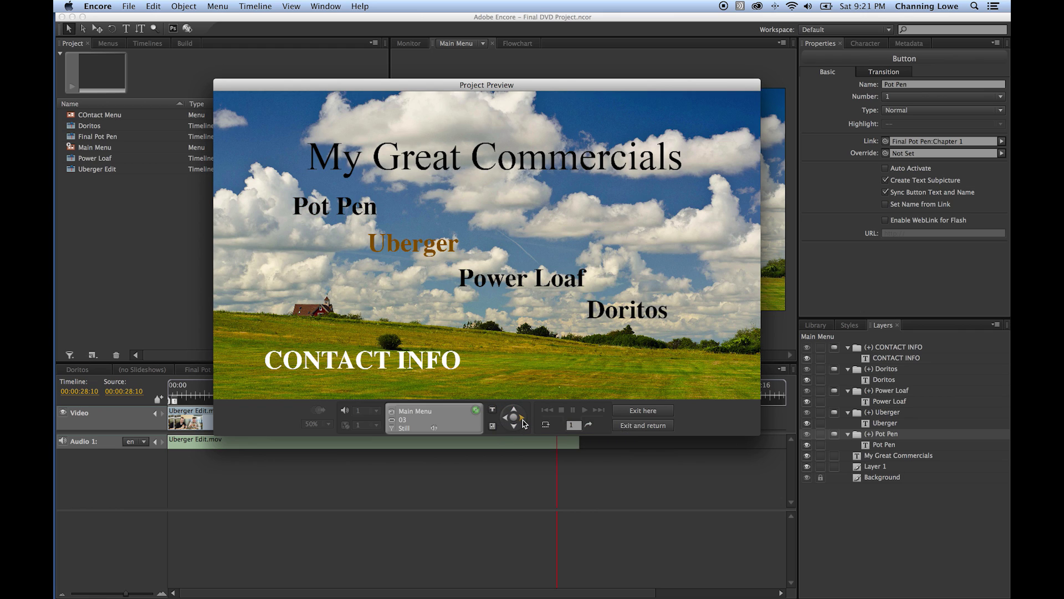
left_click(516, 428)
left_click(517, 429)
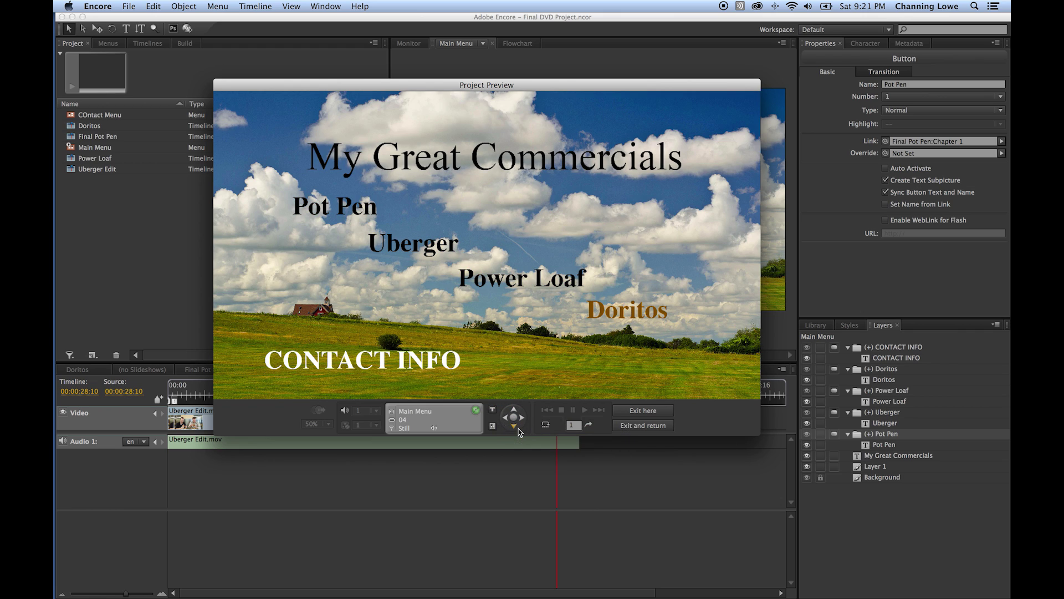
left_click(516, 427)
left_click(514, 413)
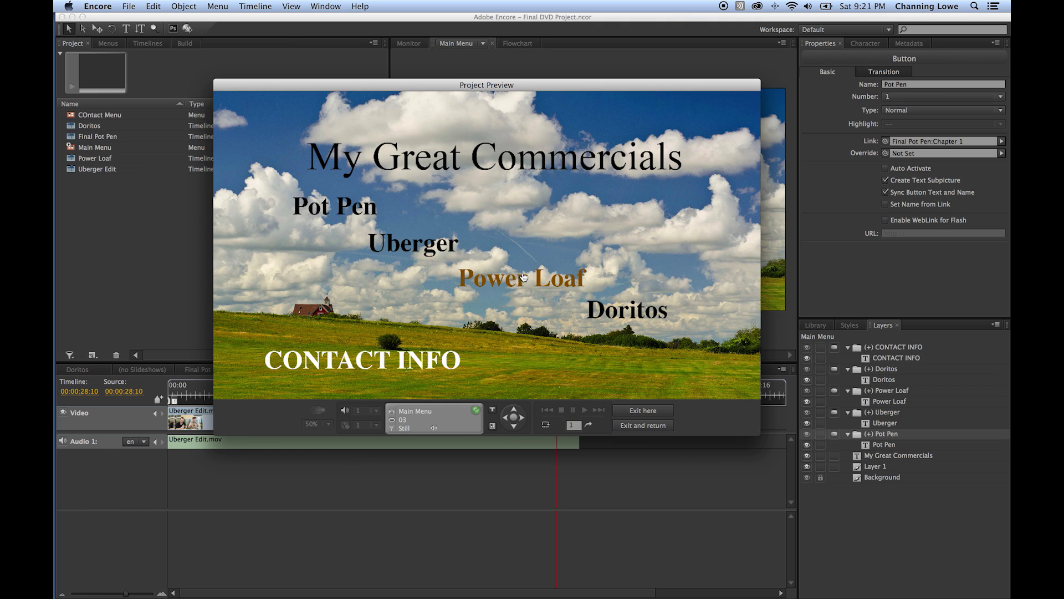
- Route CONTACT INFO's left navigation to the Doritos button
left_click(632, 410)
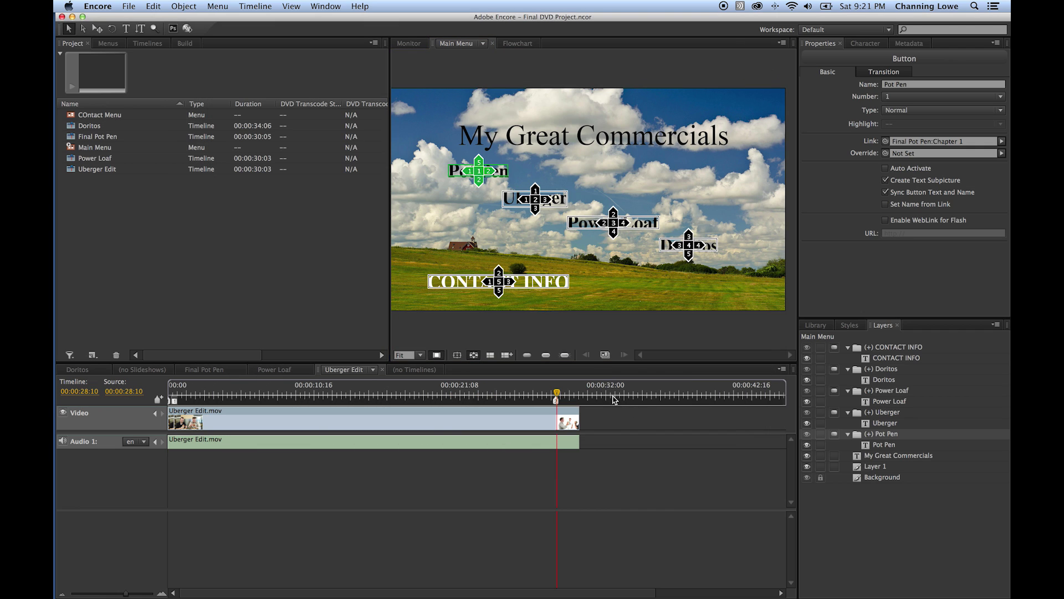
left_click(499, 271)
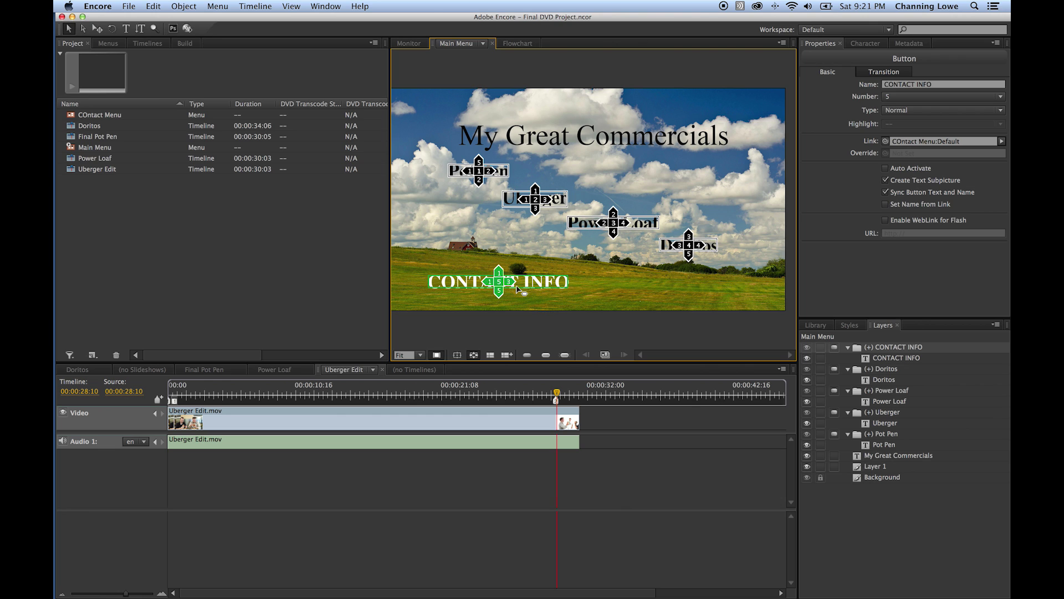
left_click_drag(499, 297, 479, 170)
left_click_drag(490, 280, 689, 245)
left_click(679, 186)
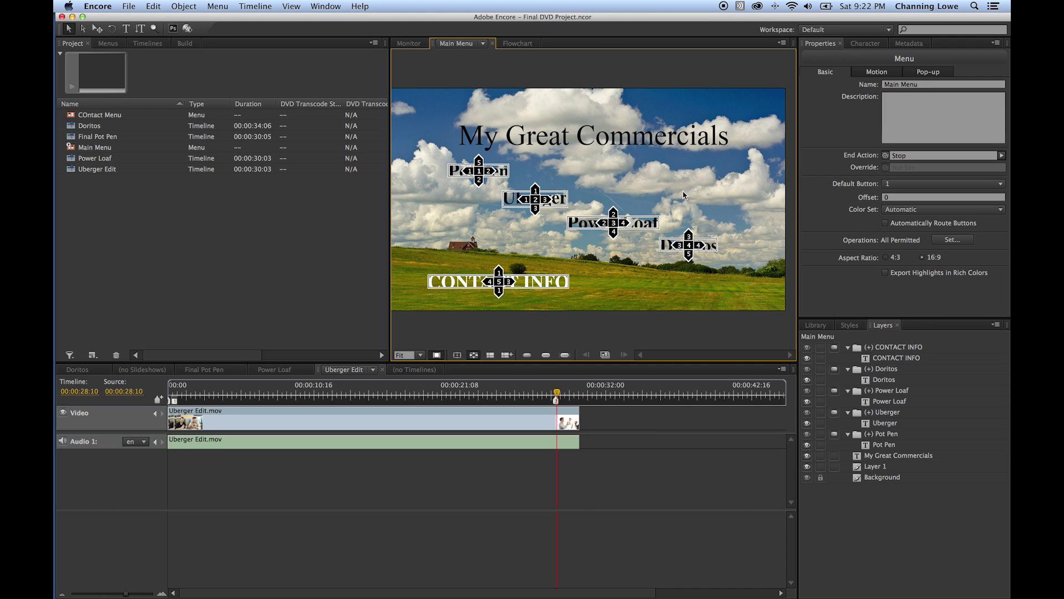
- Hide the button routing markers and preview the main menu once more
left_click(474, 355)
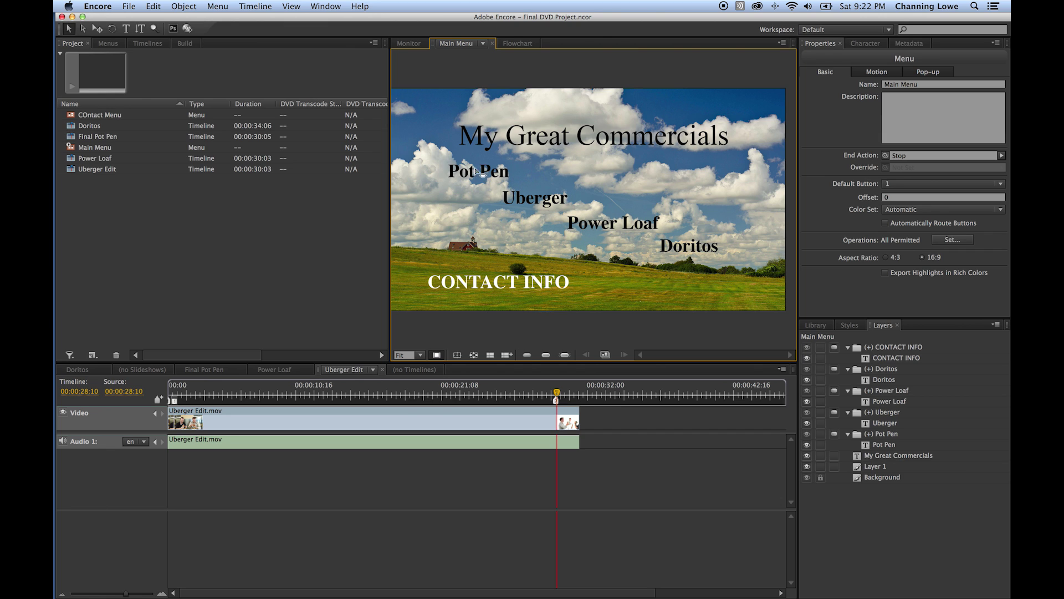
left_click(187, 28)
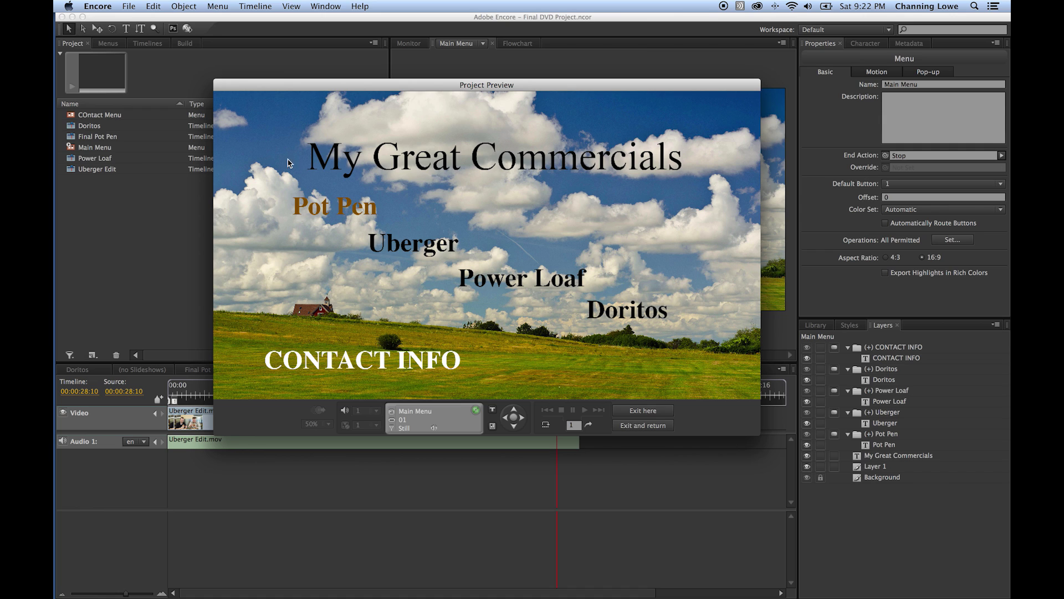
left_click(643, 410)
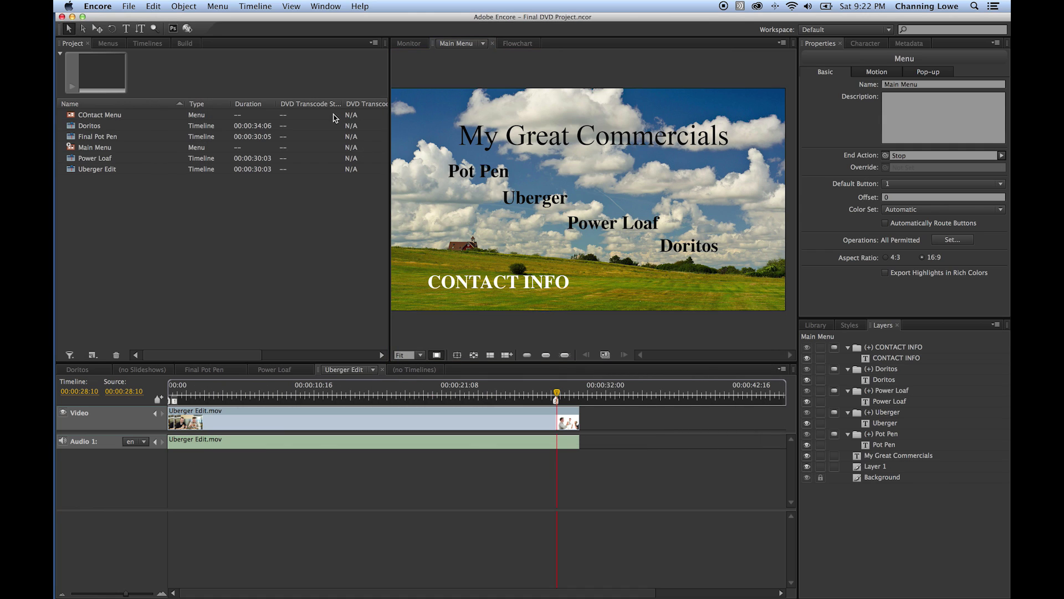
left_click(209, 7)
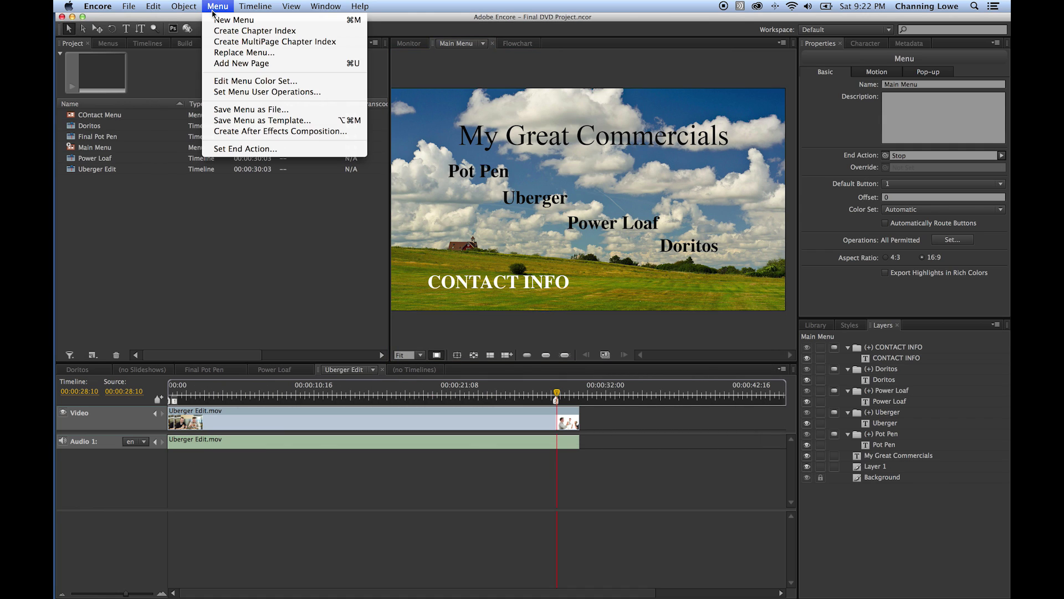
- Set the Main Menu's color set to Menu Default with Highlight Group 1's first color yellow
left_click(253, 83)
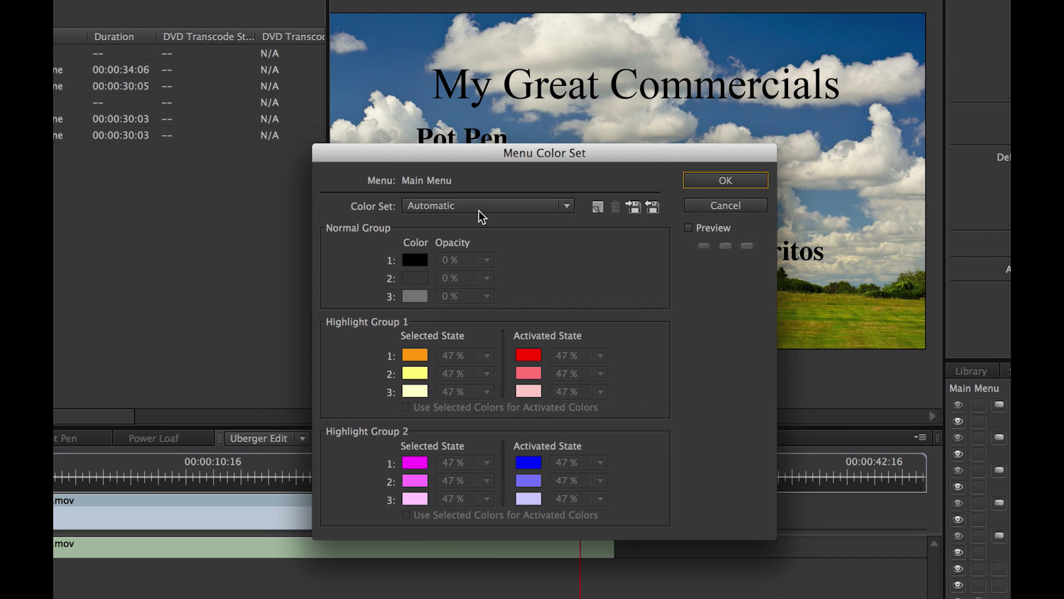
left_click(479, 211)
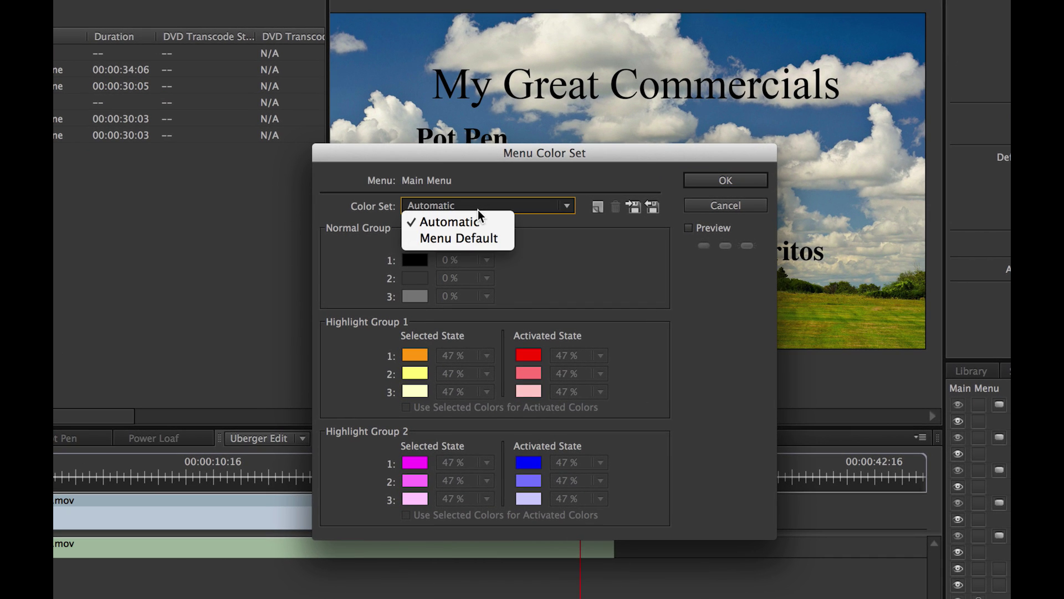
left_click(470, 232)
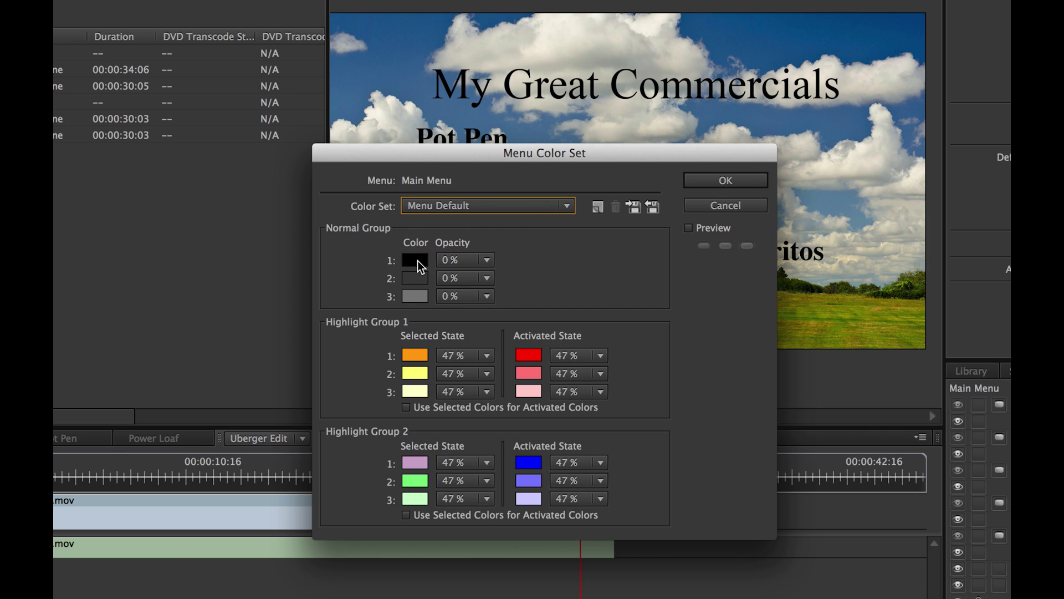
left_click(417, 358)
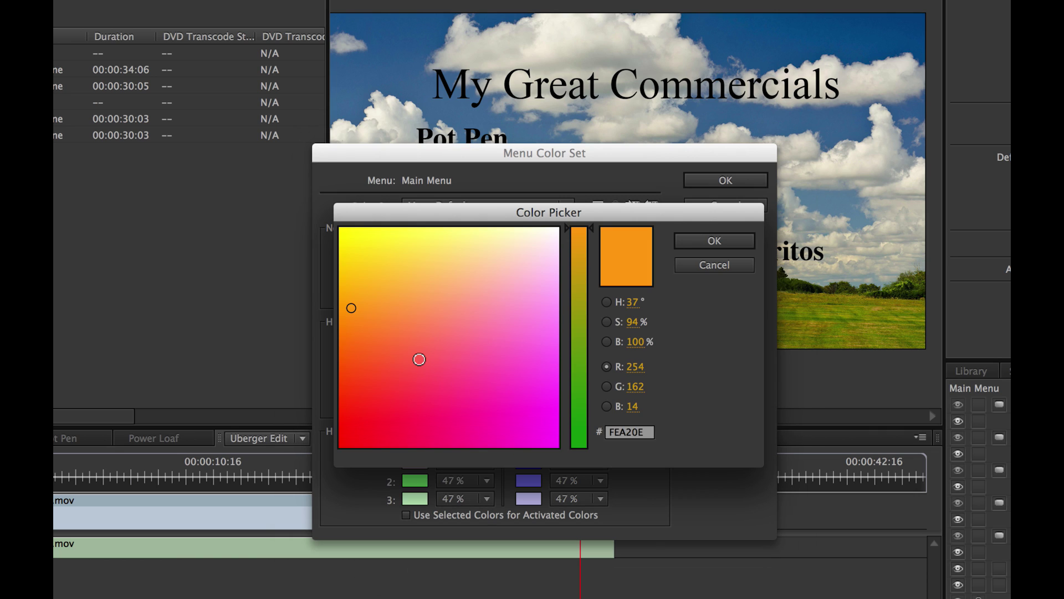
mouse_move(442, 306)
left_mouse_down()
mouse_move(407, 235)
mouse_move(378, 235)
mouse_move(393, 234)
left_mouse_up()
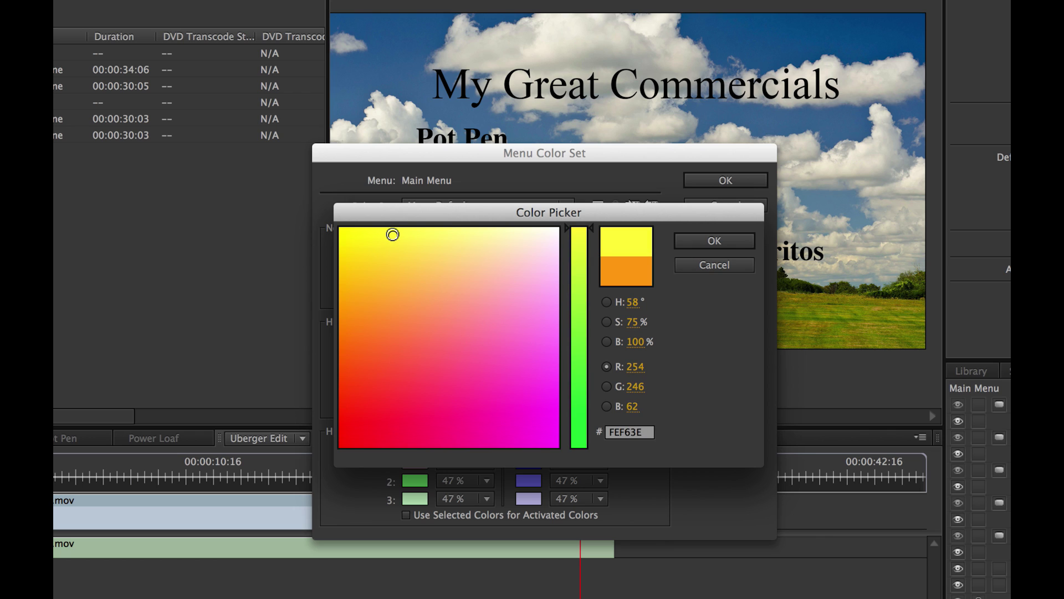
left_click(716, 240)
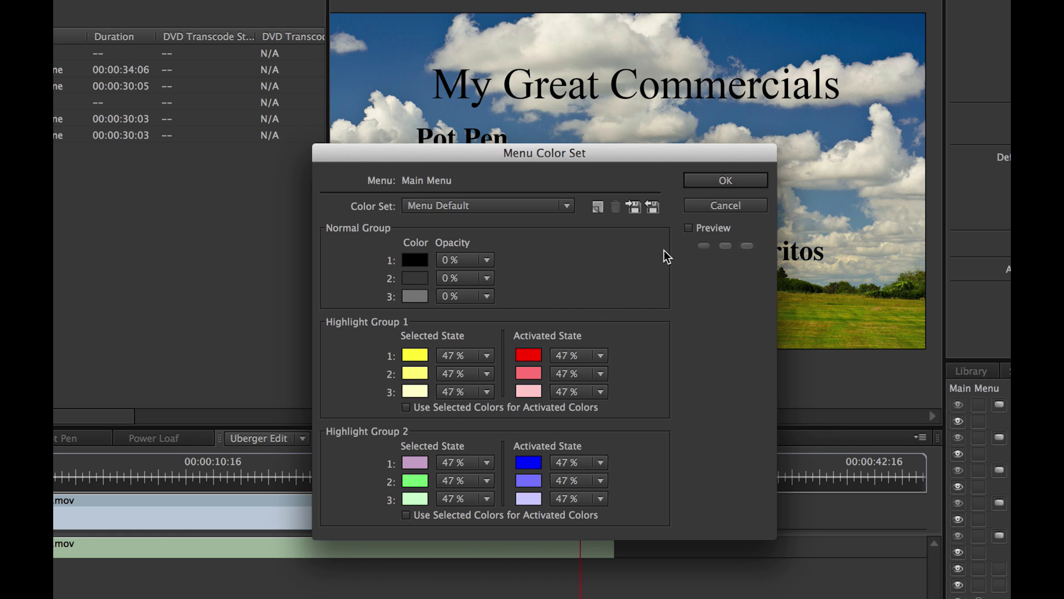
left_click(715, 180)
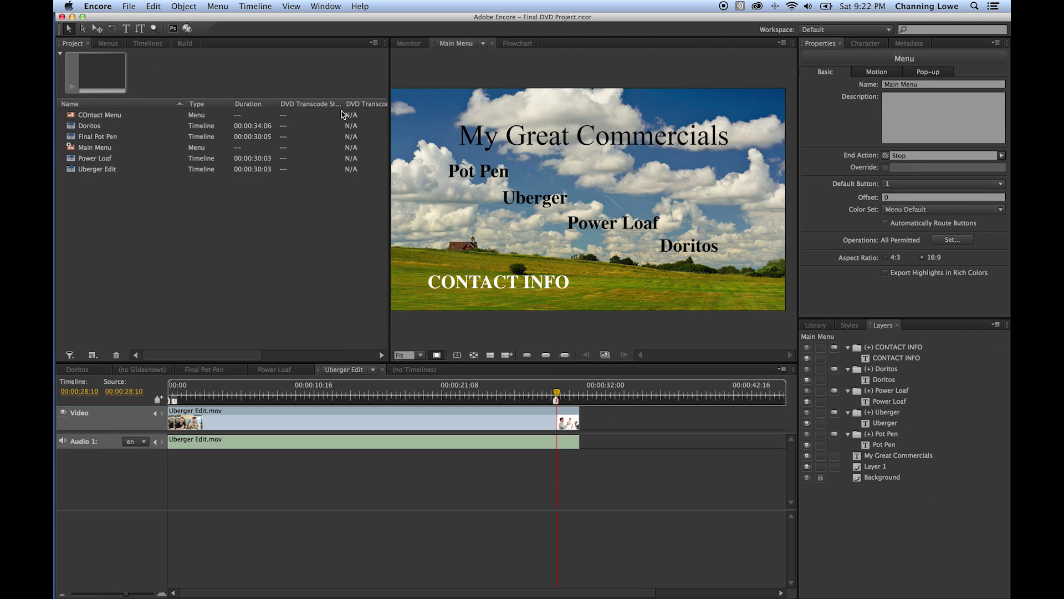
- Preview the yellow highlights, playing Pot Pen and Uberger and skipping each to its next chapter
left_click(188, 28)
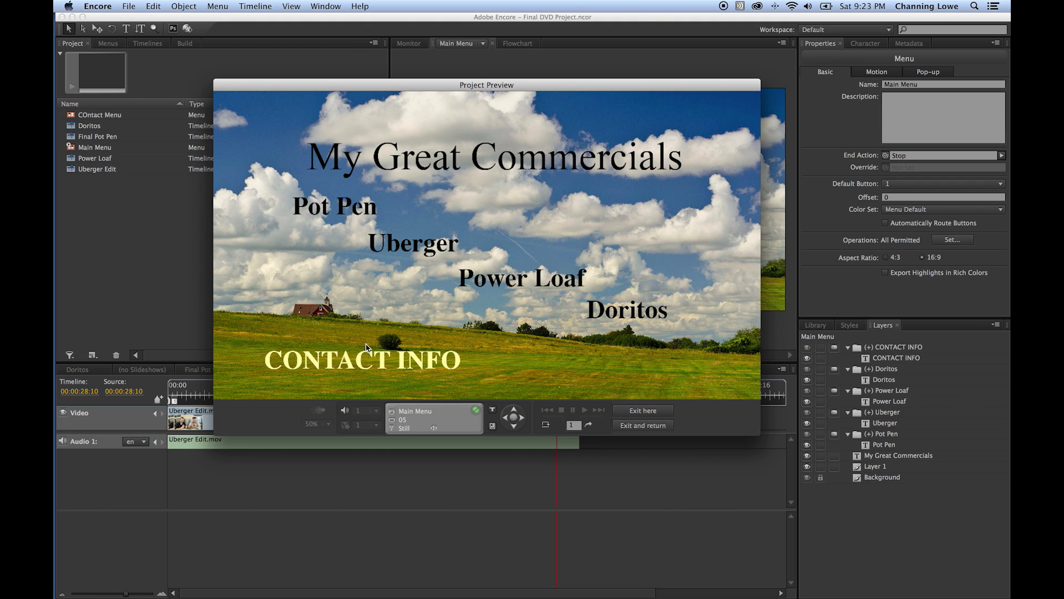
left_click(515, 413)
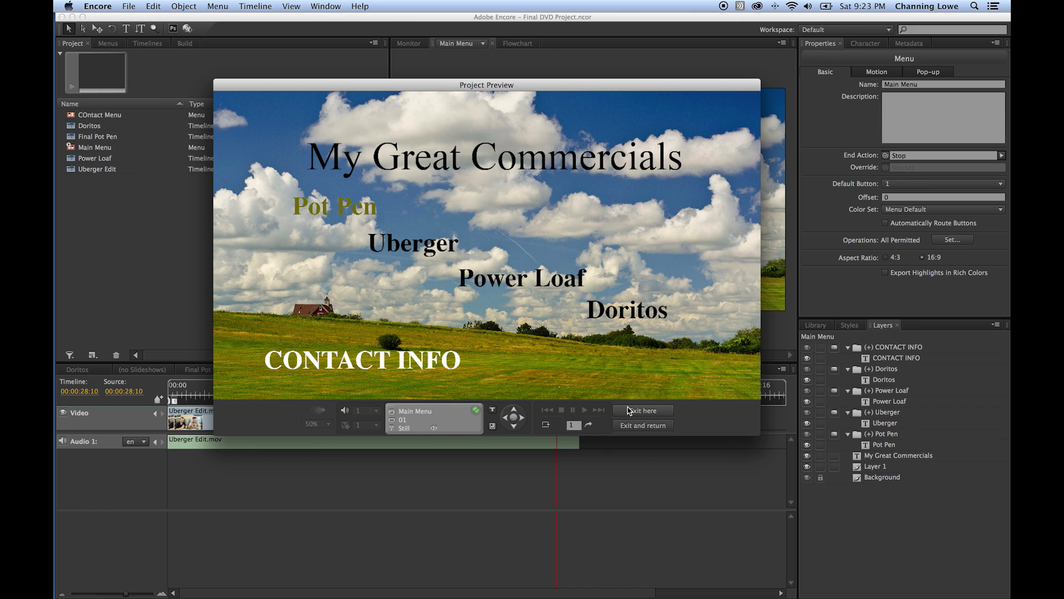
left_click(513, 417)
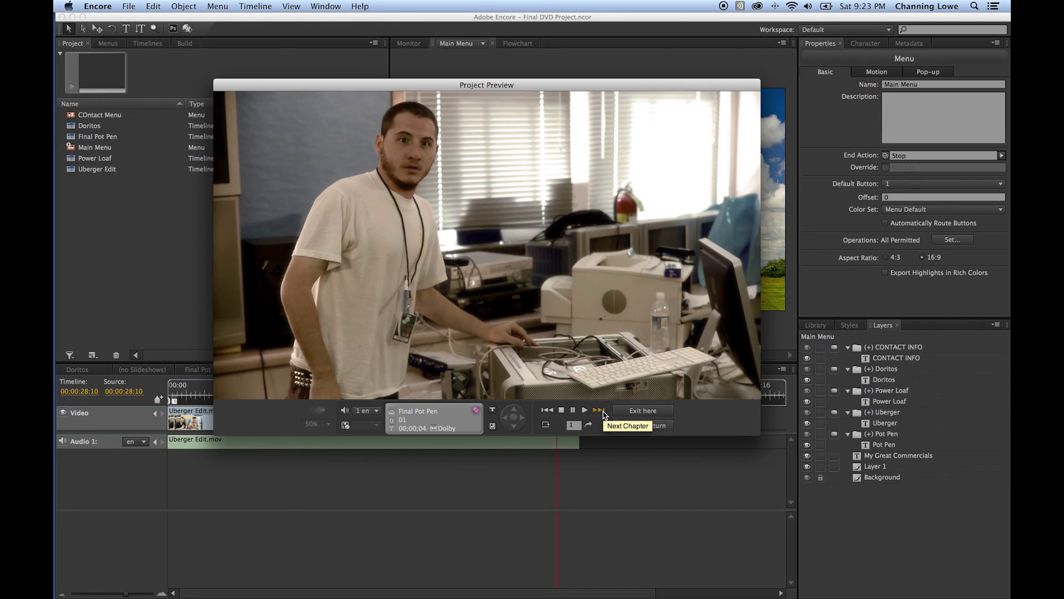
left_click(599, 412)
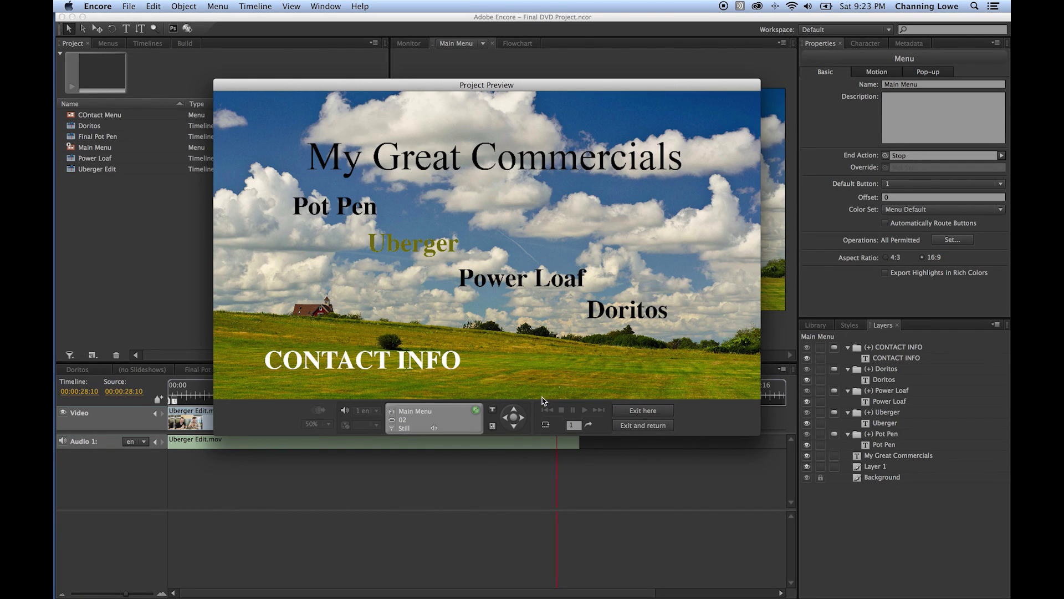
left_click(514, 419)
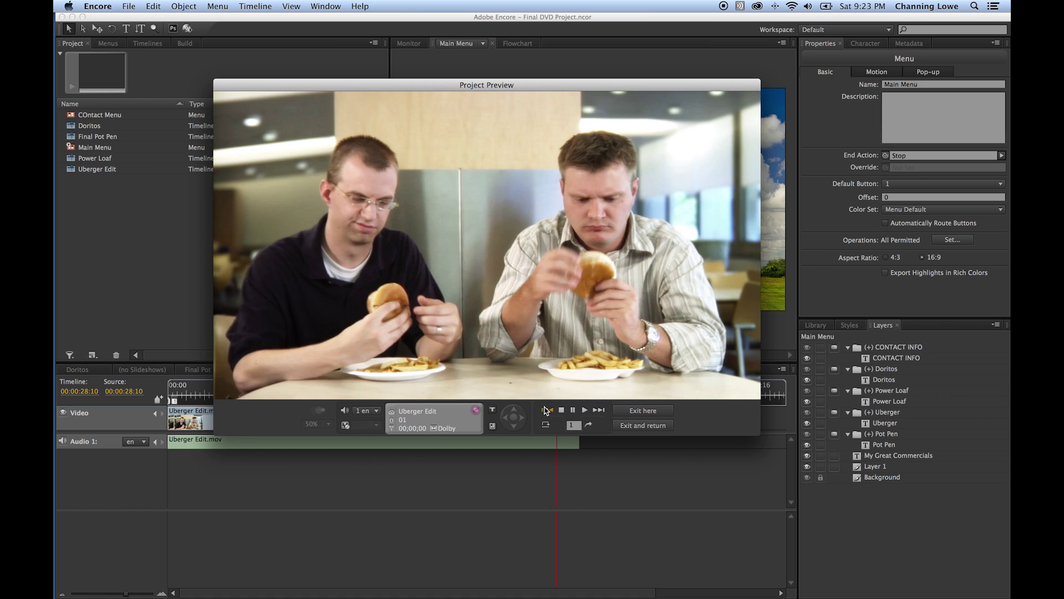
left_click(597, 411)
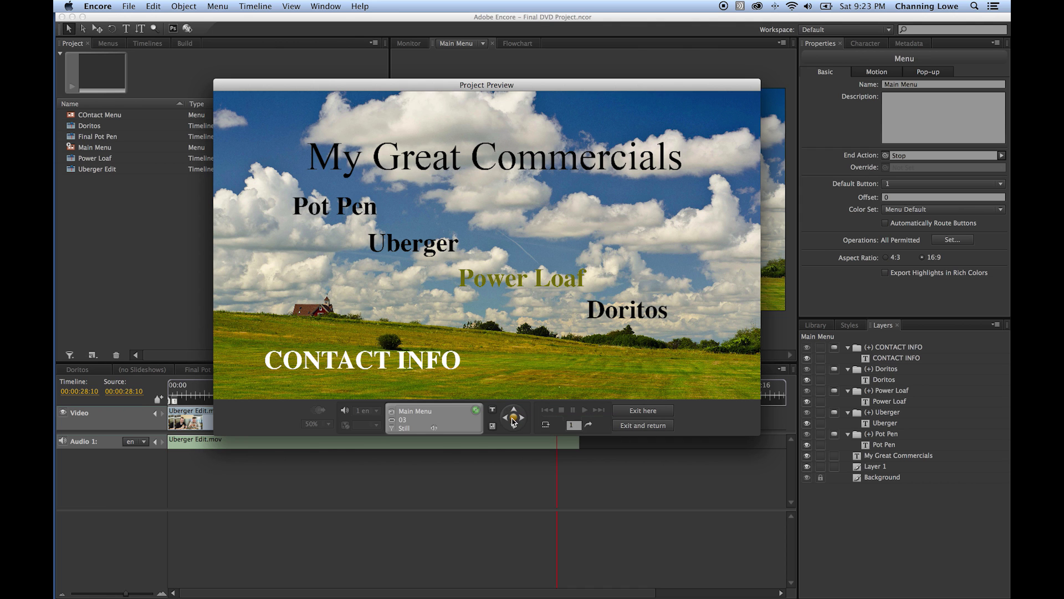
- Play Power Loaf and Doritos from the preview, skipping each to its next chapter
left_click(514, 417)
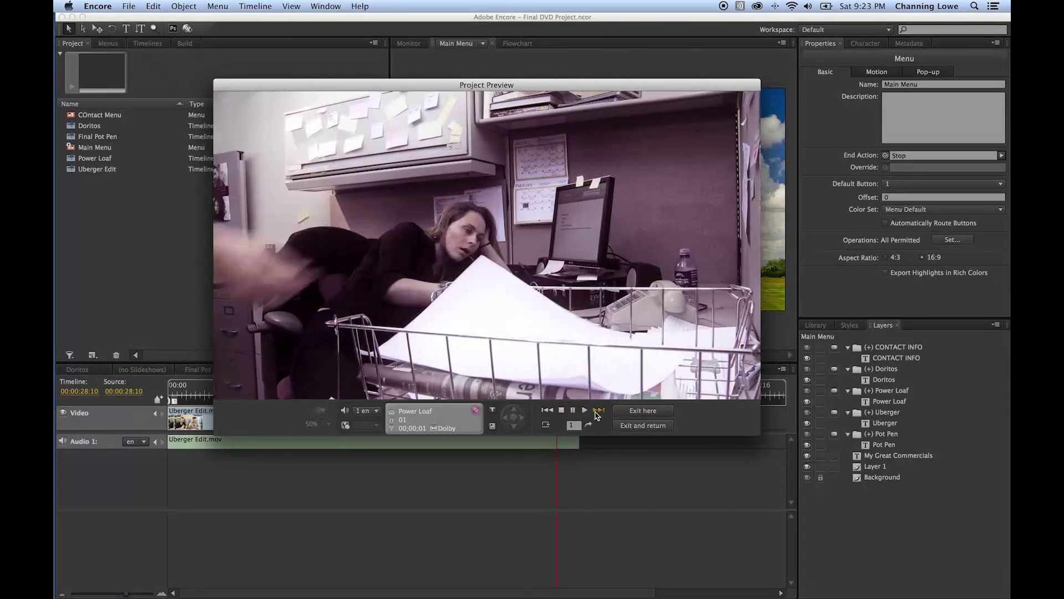
left_click(598, 411)
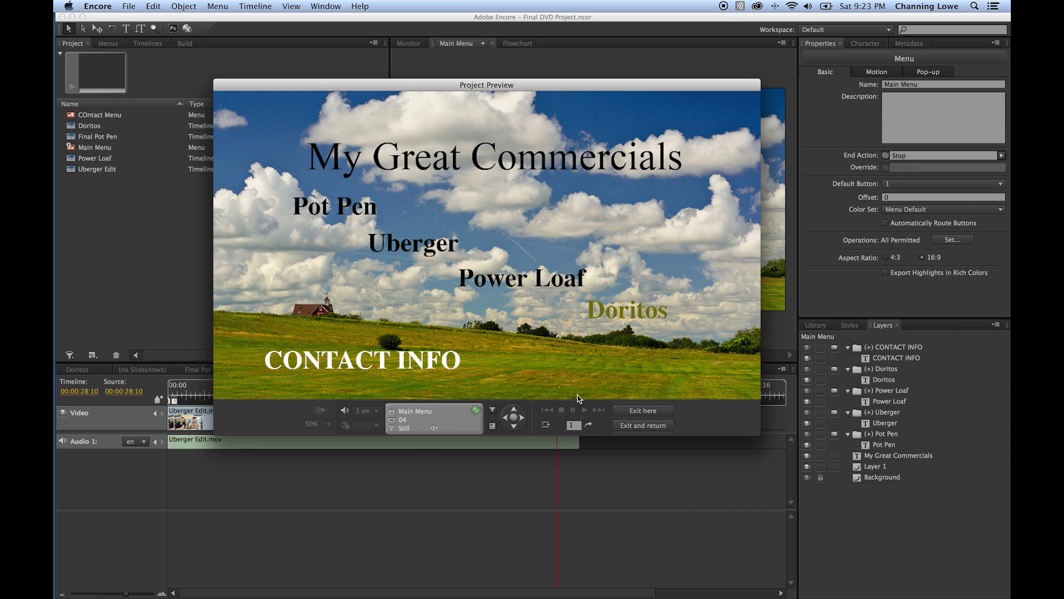
left_click(514, 417)
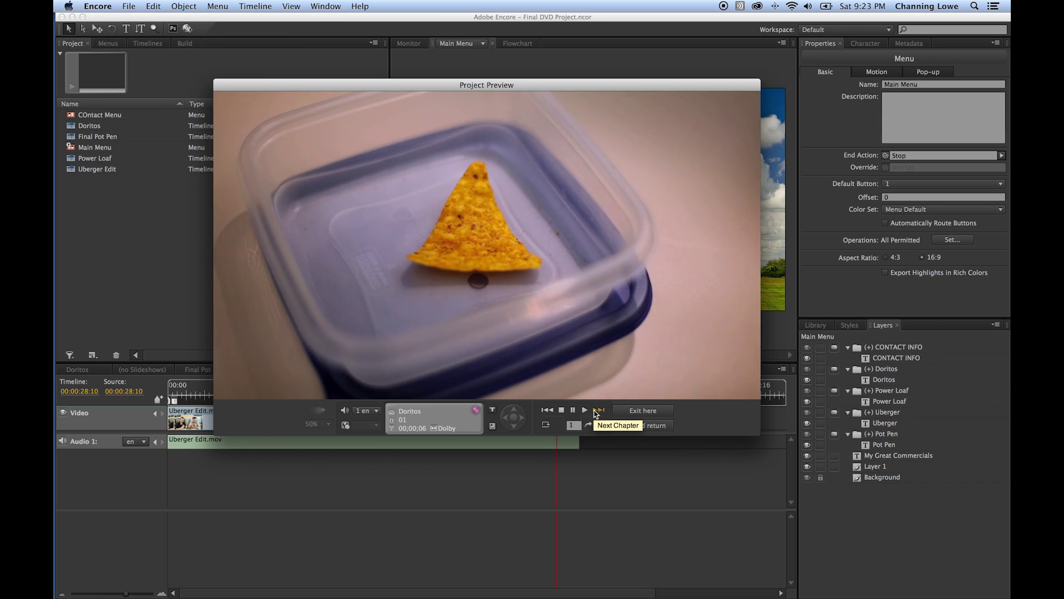
left_click(597, 411)
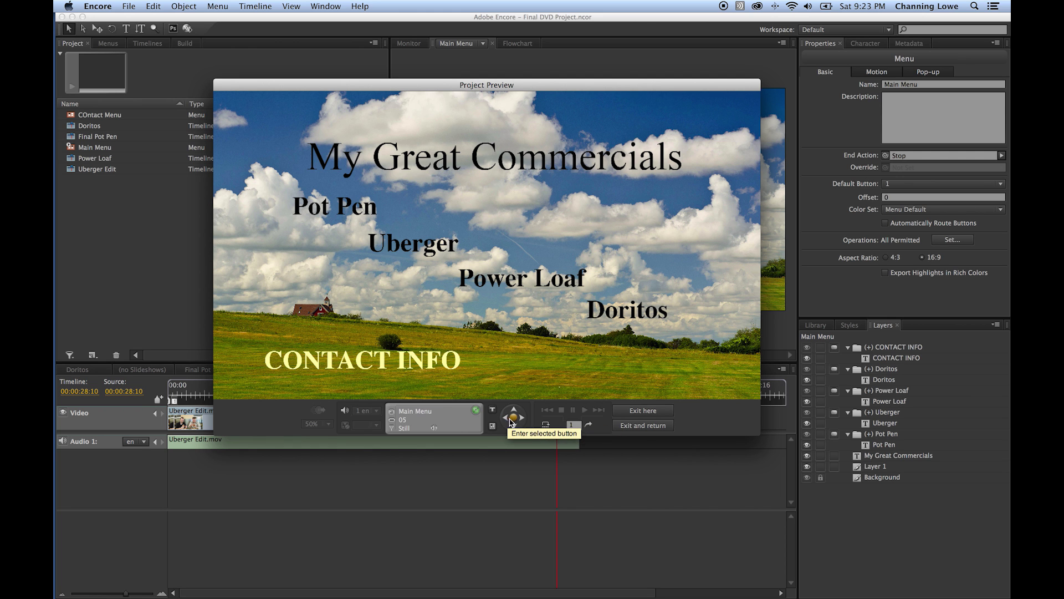
- Open CONTACT INFO, return to the Main Menu, and exit the preview
left_click(514, 422)
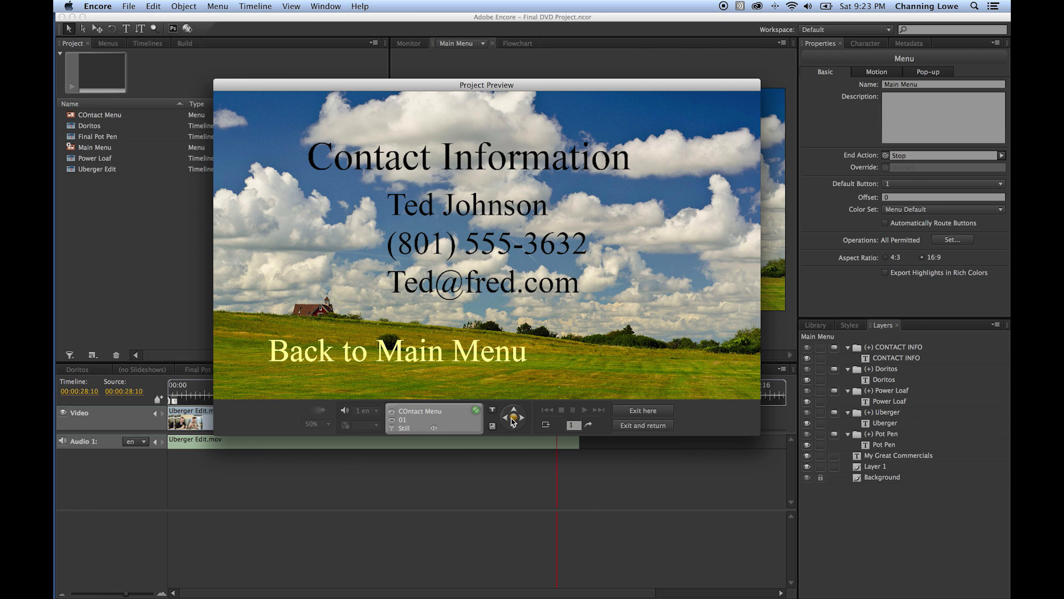
left_click(515, 421)
left_click(623, 412)
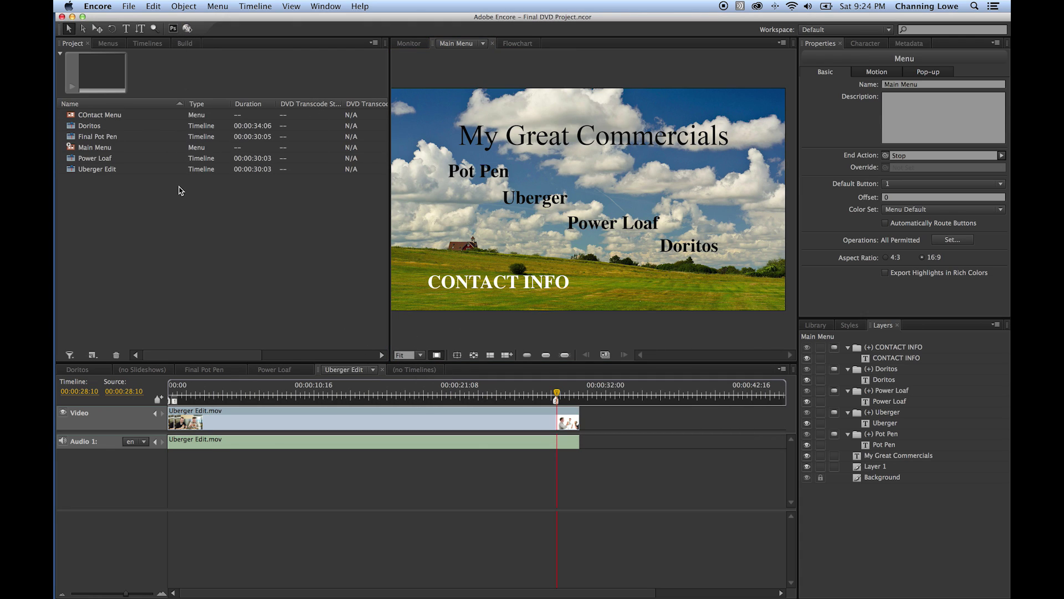
- Show the Build panel, keep Blu-ray as the format, and list the Blu-ray output types
left_click(185, 46)
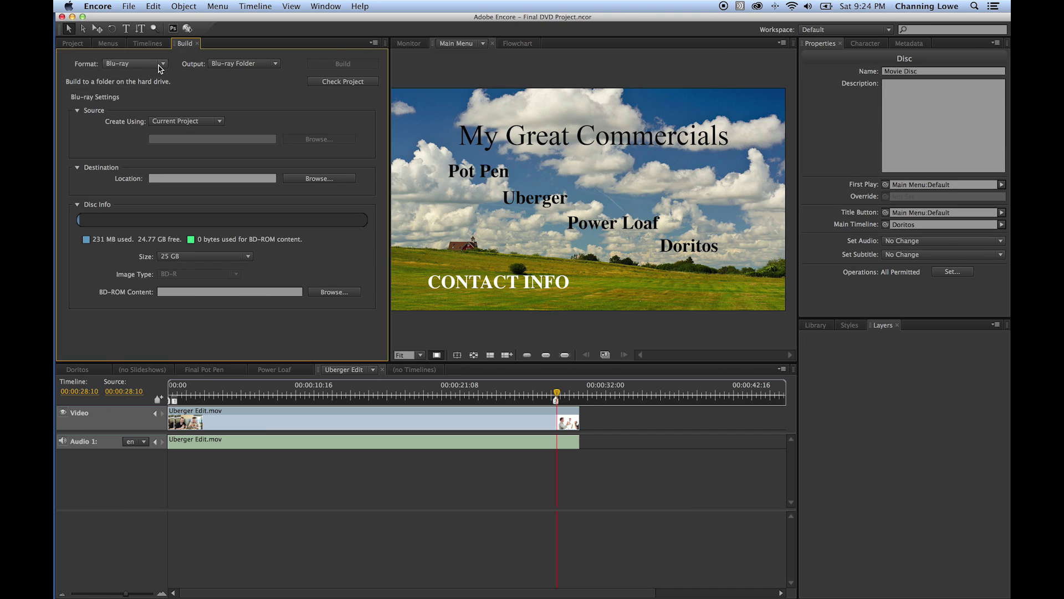
left_click(161, 64)
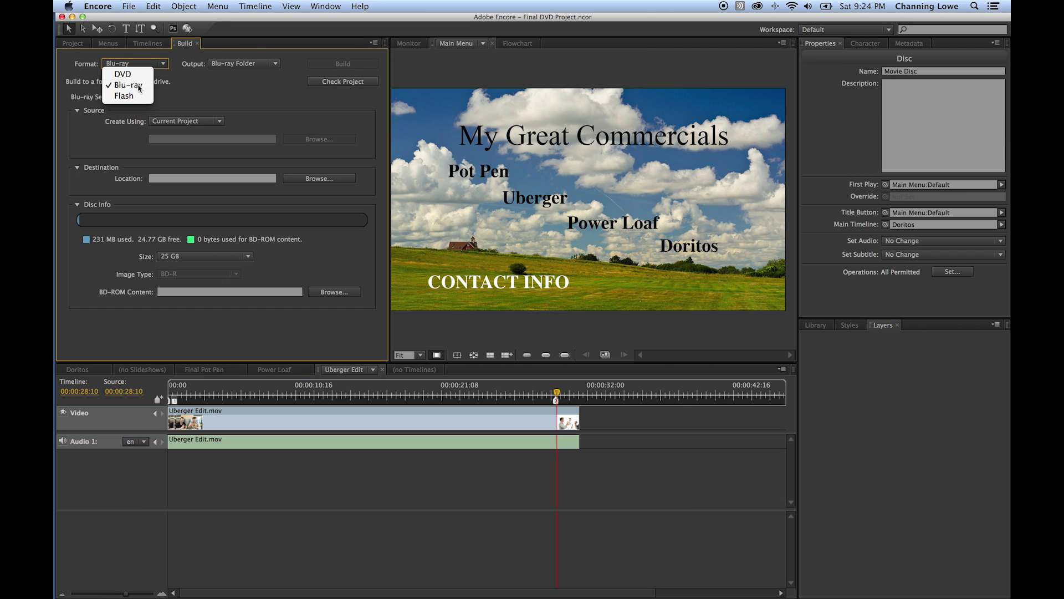
left_click(140, 86)
left_click(228, 66)
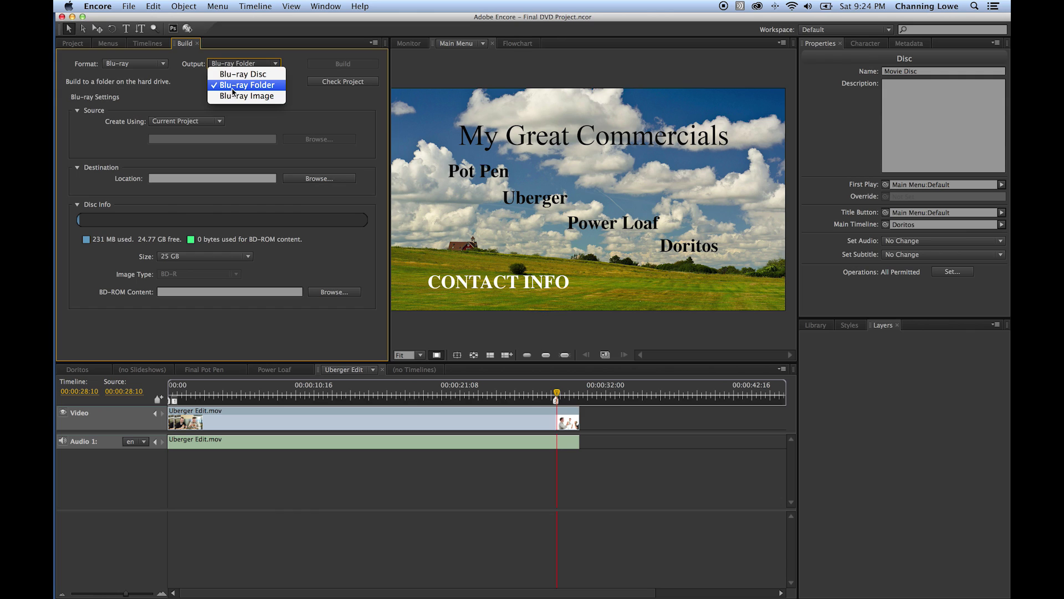
left_click(314, 127)
key("super+h")
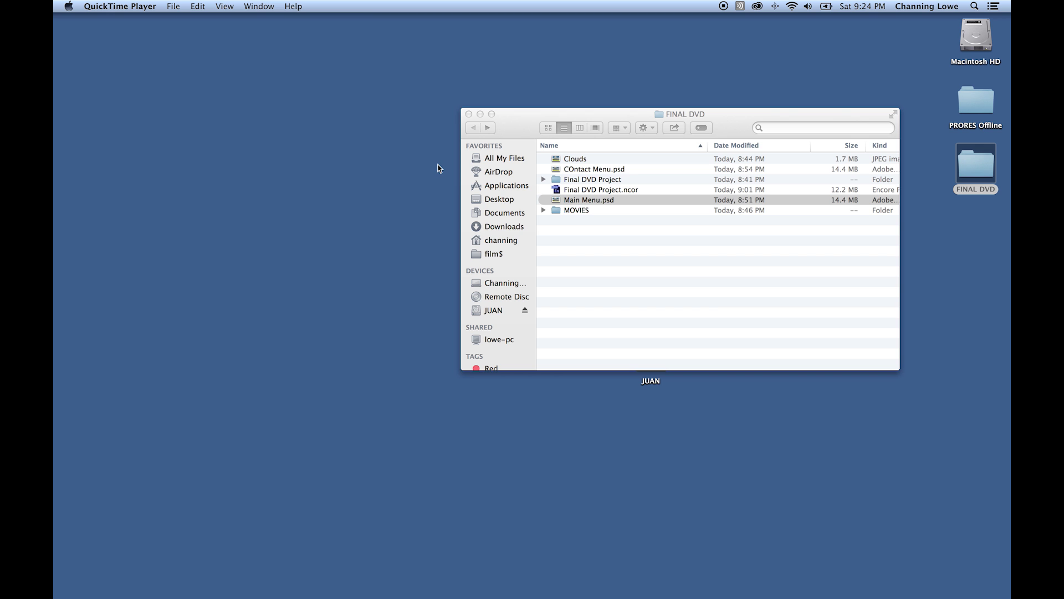
double_click(974, 164)
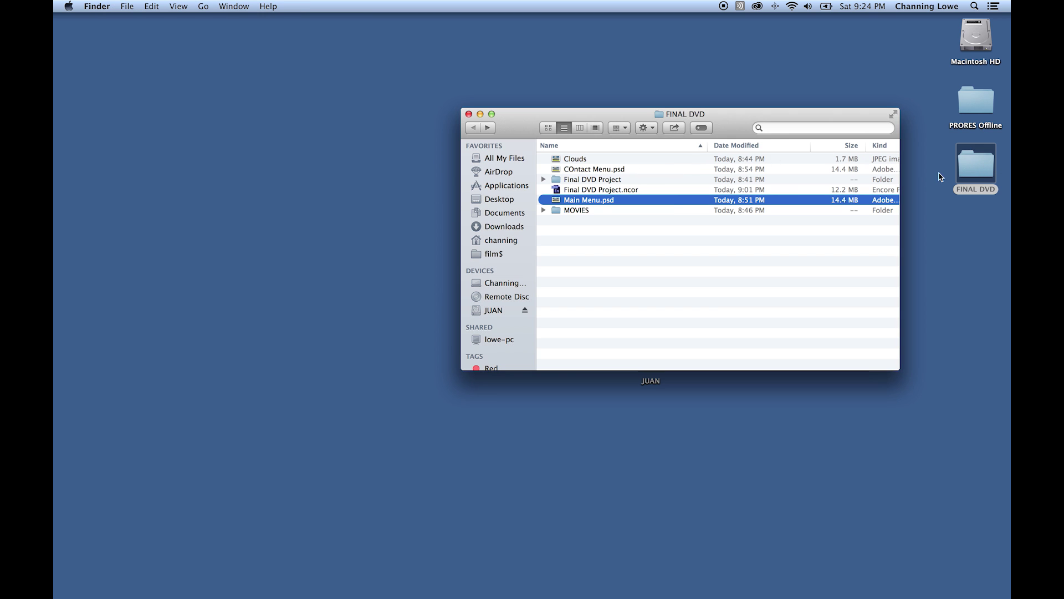
left_click_drag(519, 132, 146, 121)
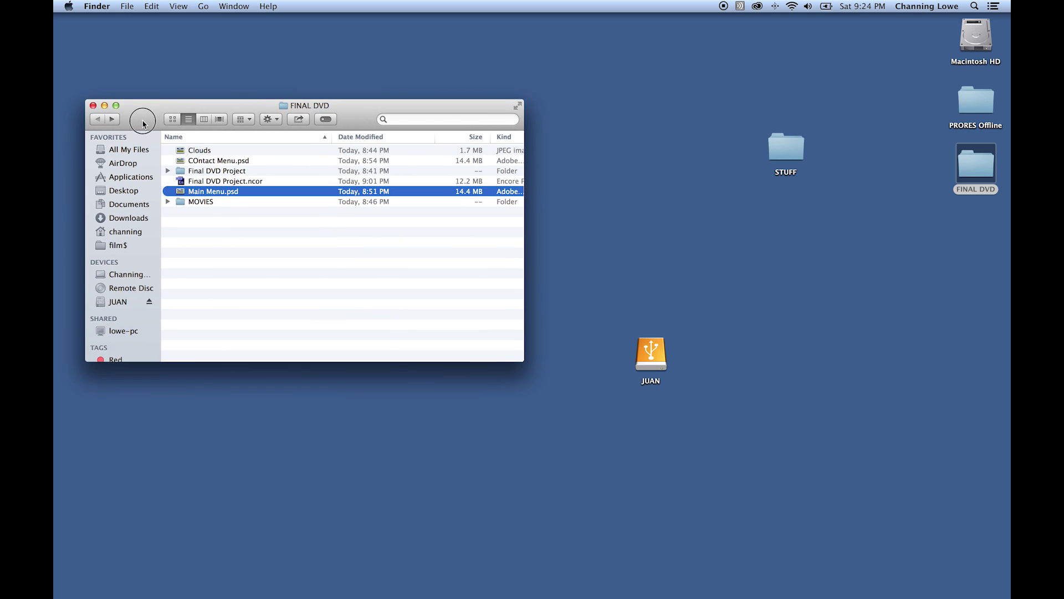
double_click(786, 147)
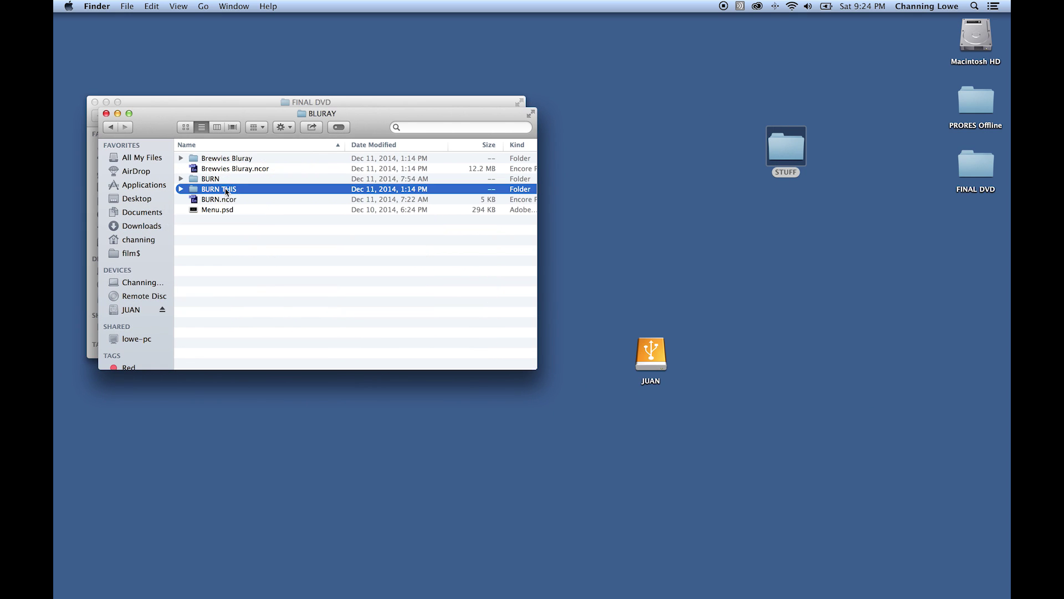
double_click(232, 188)
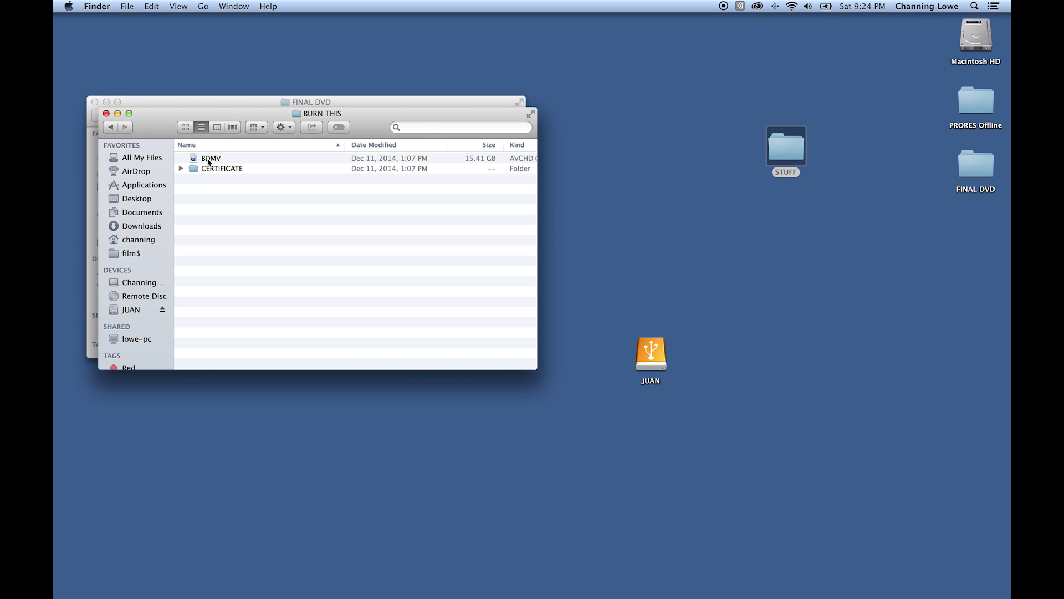
key("cmd+Tab")
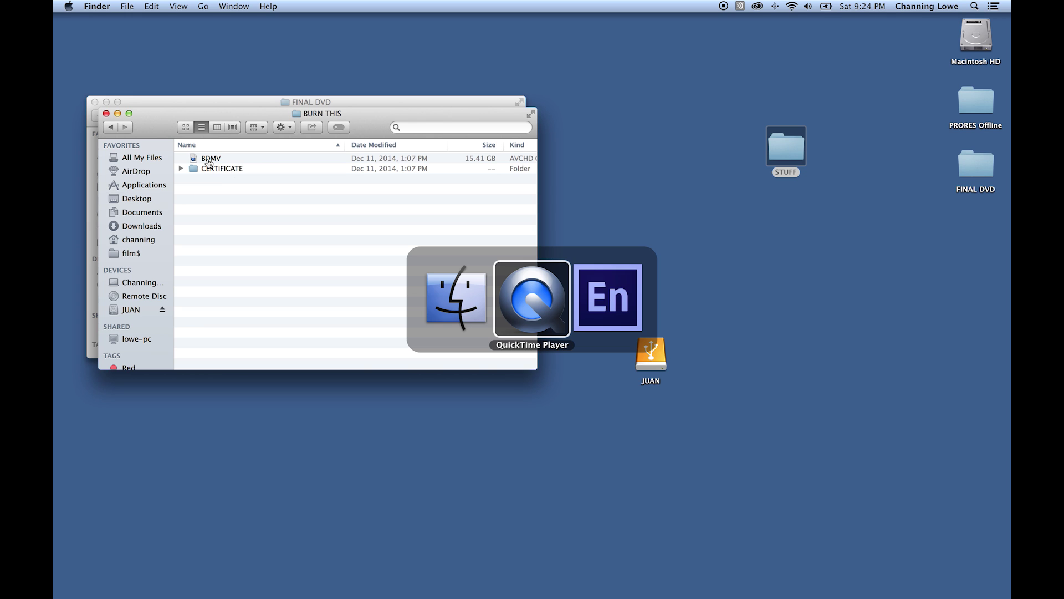
key("super+Tab")
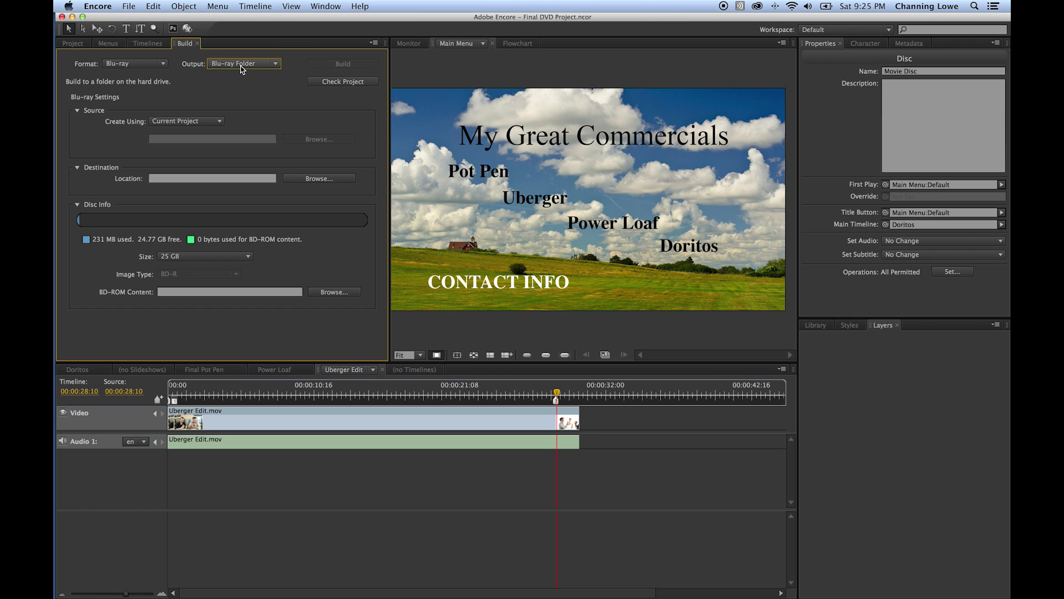
- Set the Blu-ray output to Blu-ray Disc, then refresh and check the Recorder list, finding none
left_click(241, 68)
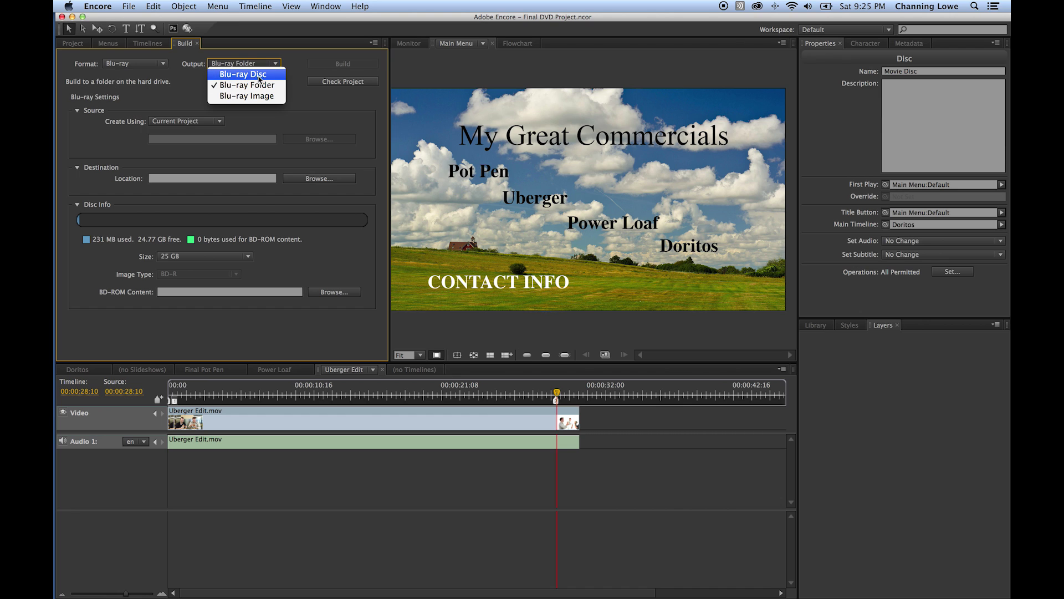
left_click(259, 75)
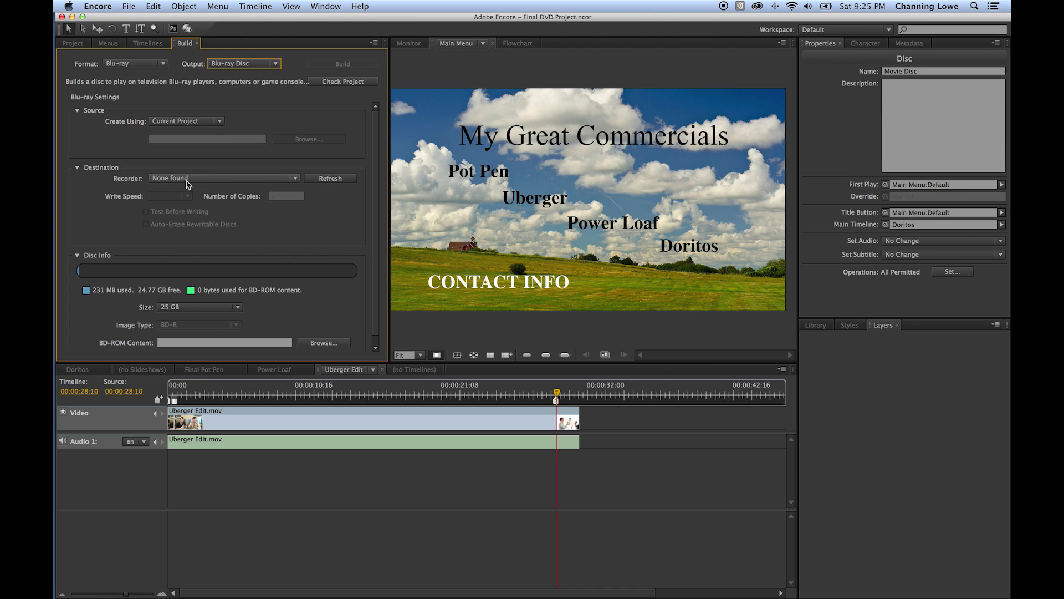
left_click(331, 180)
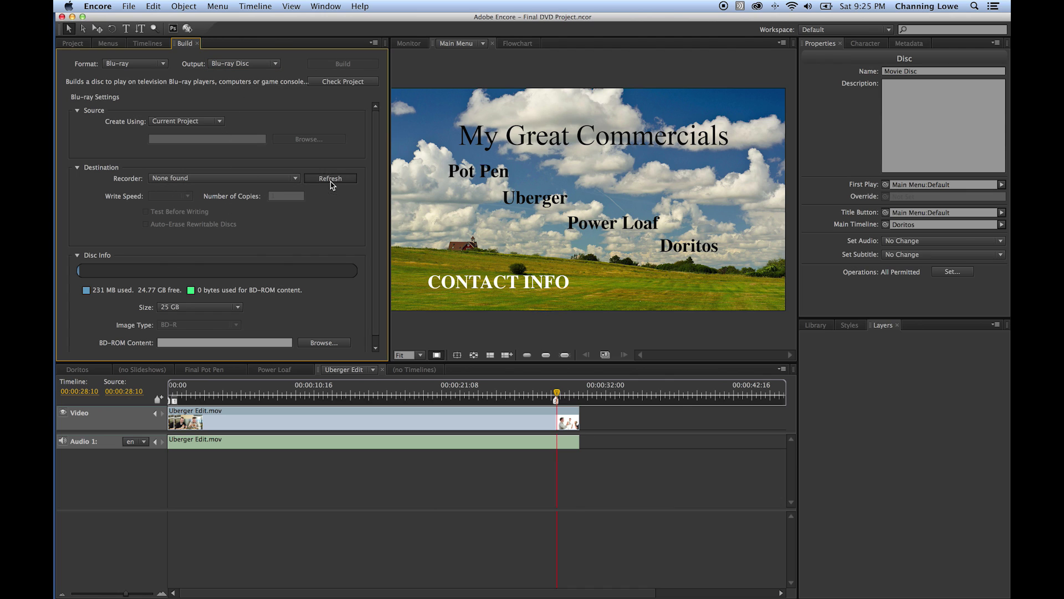
left_click(258, 178)
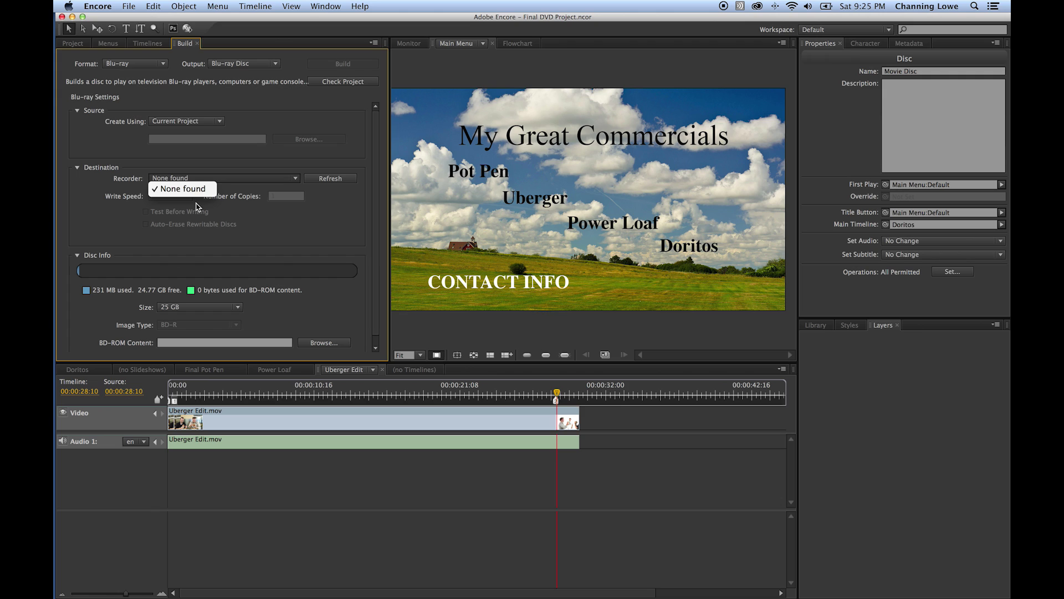
left_click(202, 207)
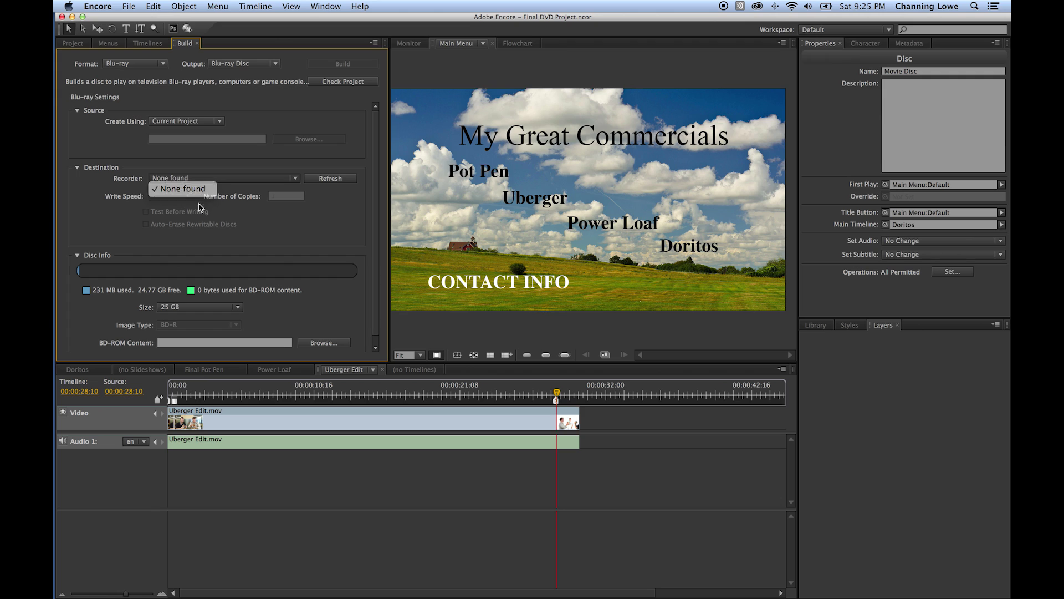
left_click(342, 64)
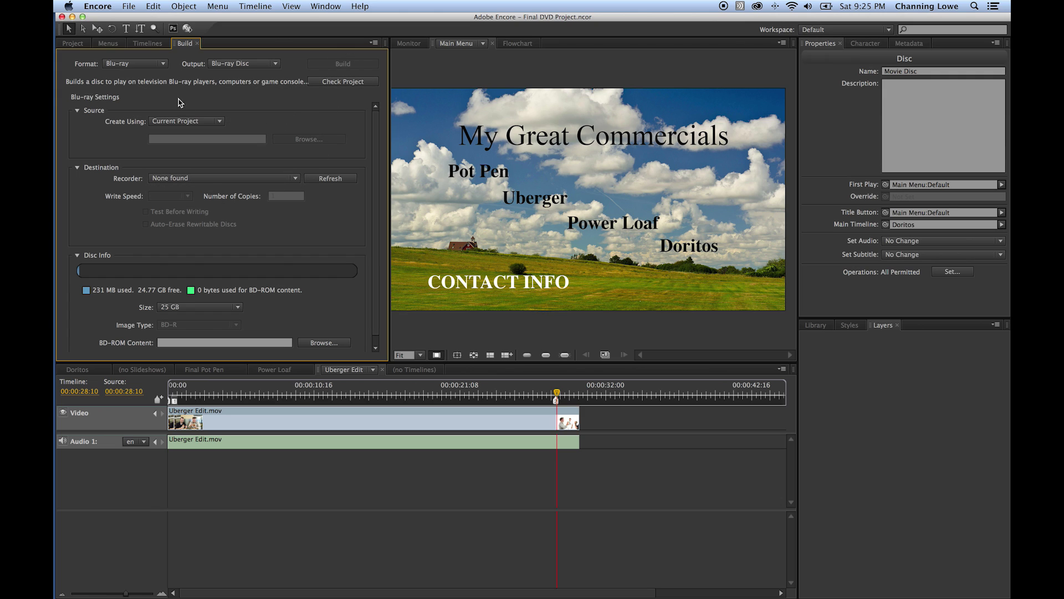
left_click(151, 65)
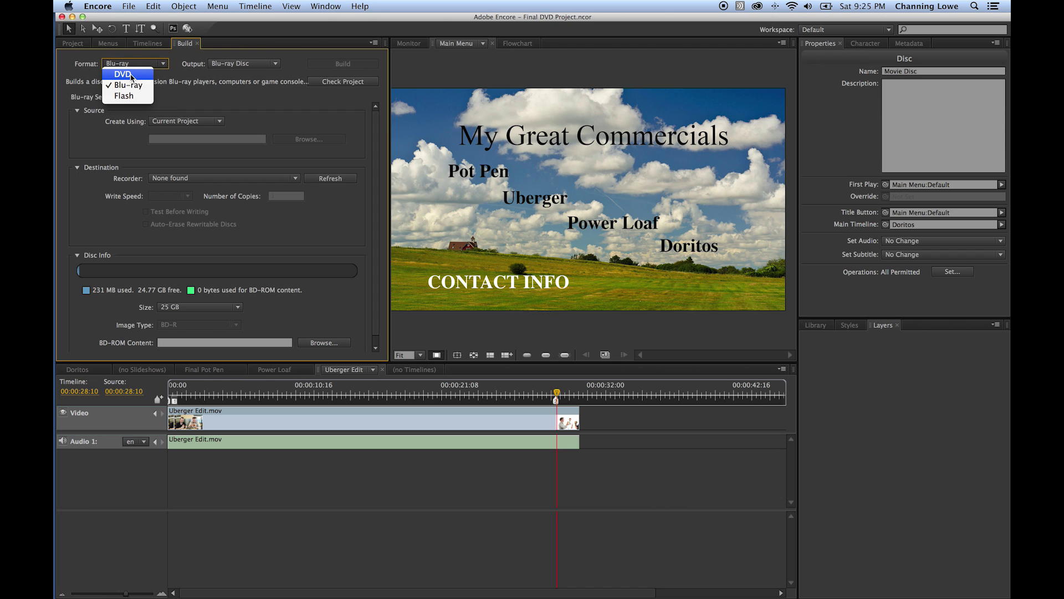
- Set the build format to DVD with DVD Disc output, and check the recorder list, which shows no recorder
left_click(123, 74)
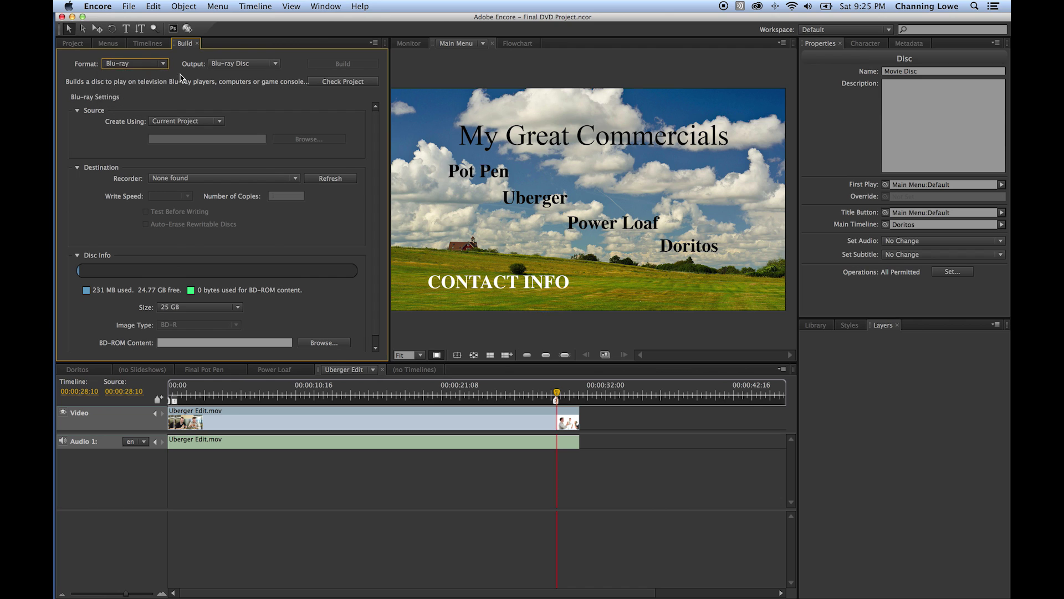
left_click(240, 64)
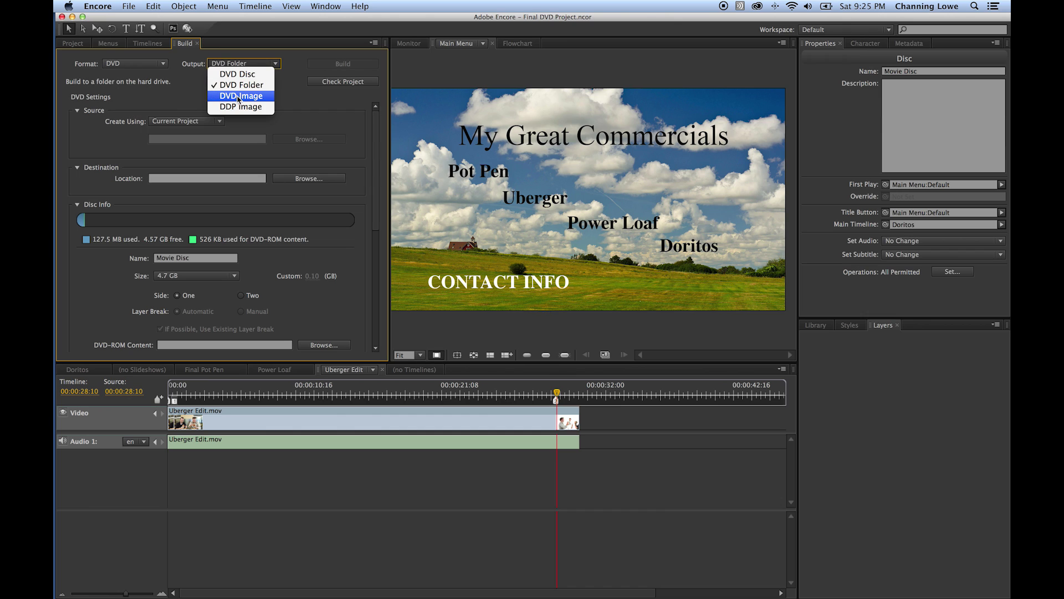
left_click(252, 75)
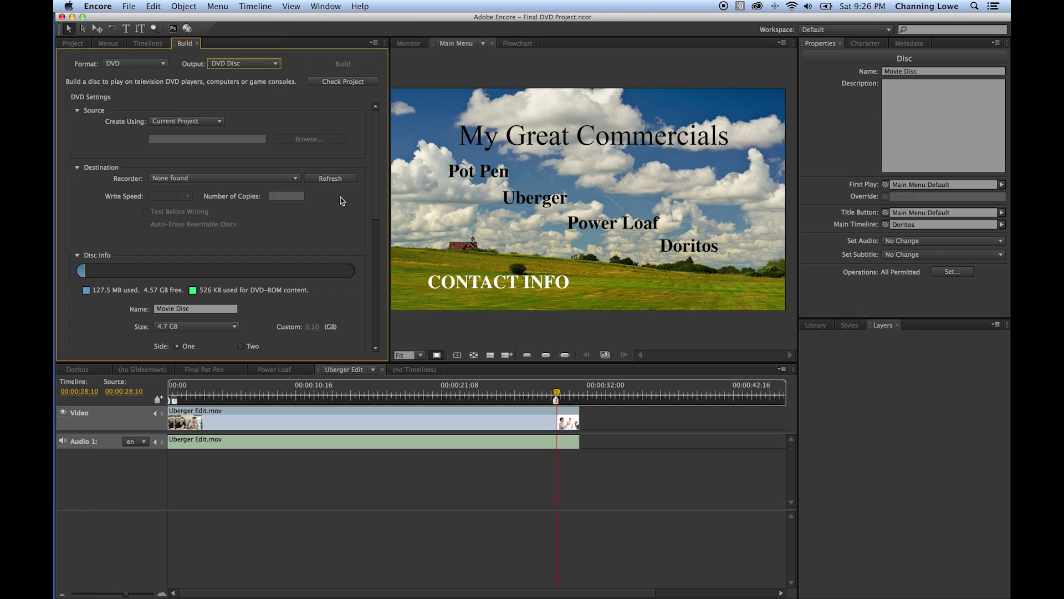
left_click(274, 178)
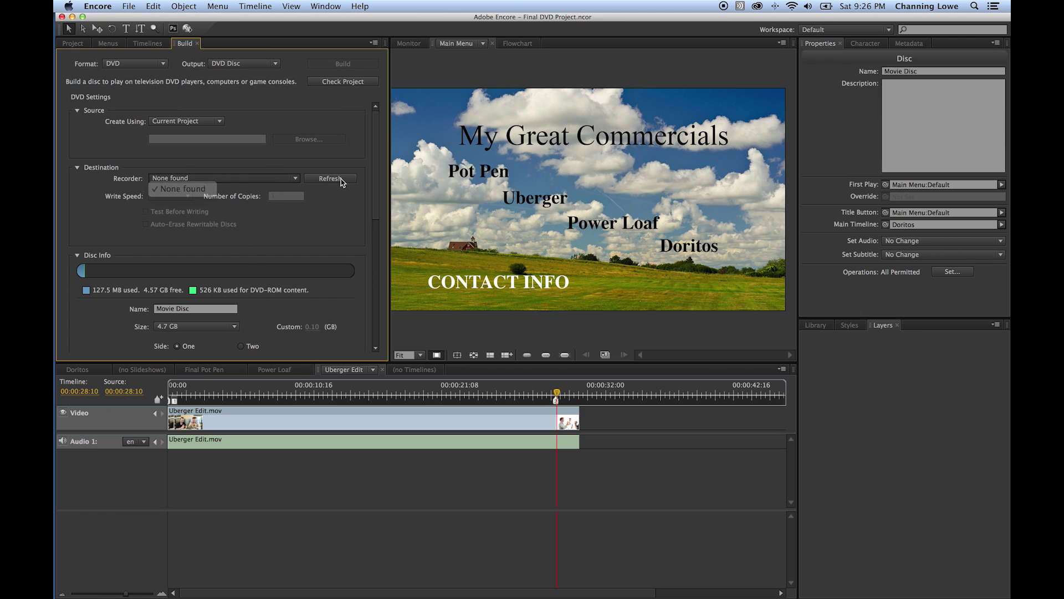
left_click(340, 179)
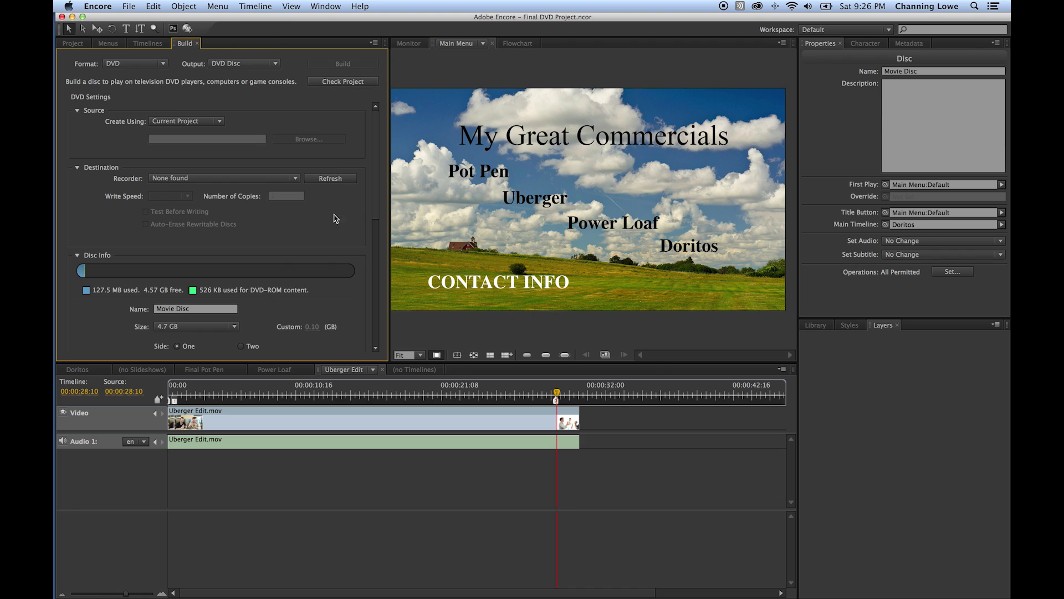